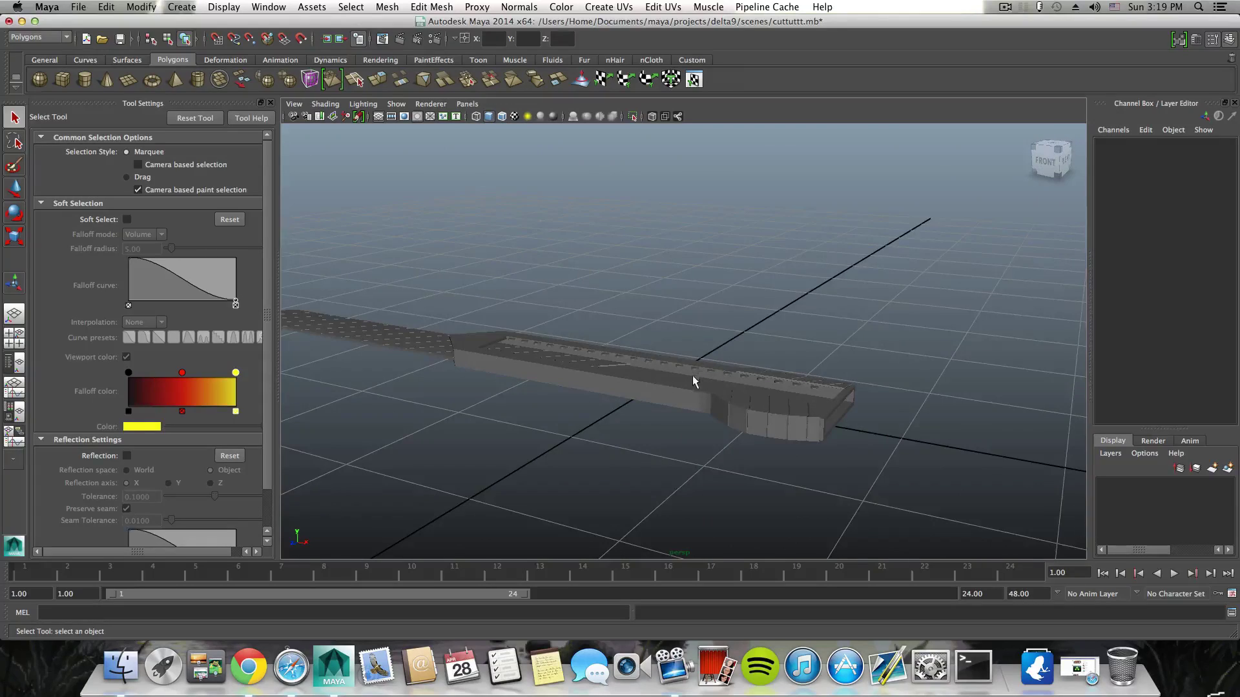
Step: Examine the cutter model from several angles, covering the handle and the segmented blade
left_click_drag(694, 381, 658, 409, "alt")
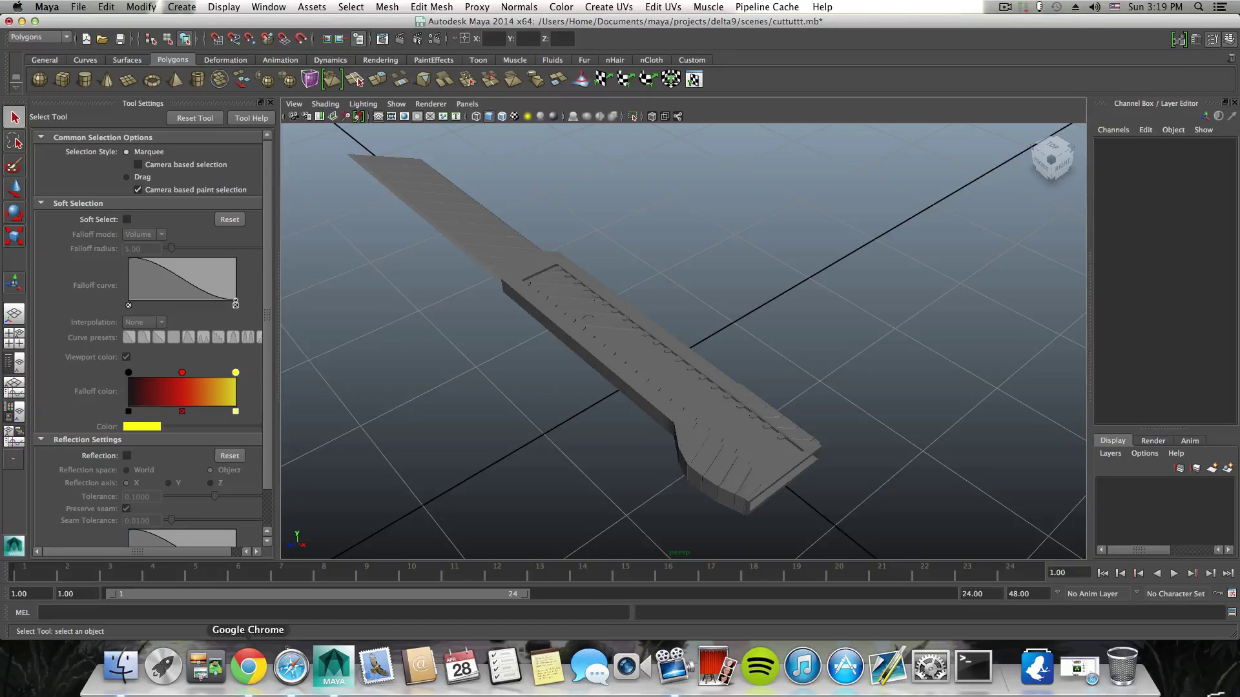
mouse_move(684, 401)
left_mouse_down("alt")
mouse_move(678, 393)
mouse_move(653, 420)
mouse_move(682, 400)
mouse_move(693, 413)
left_mouse_up("alt")
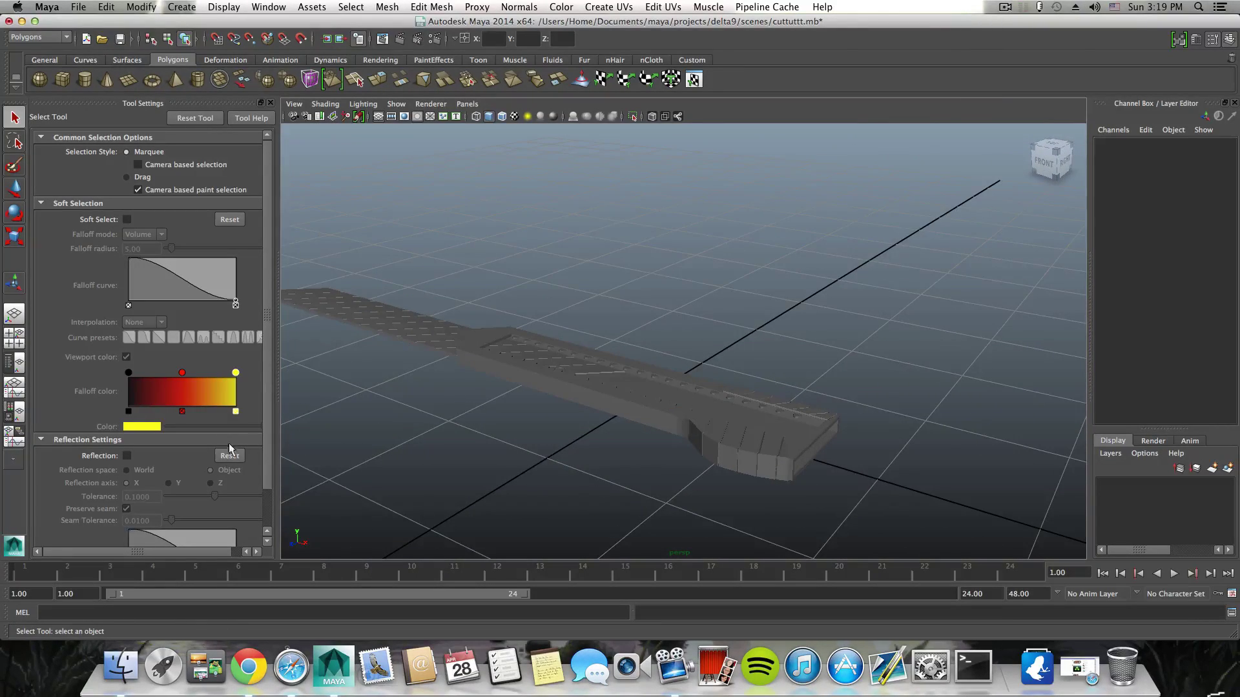
left_click_drag(572, 429, 619, 485, "alt")
middle_click_drag(564, 465, 737, 505, "alt")
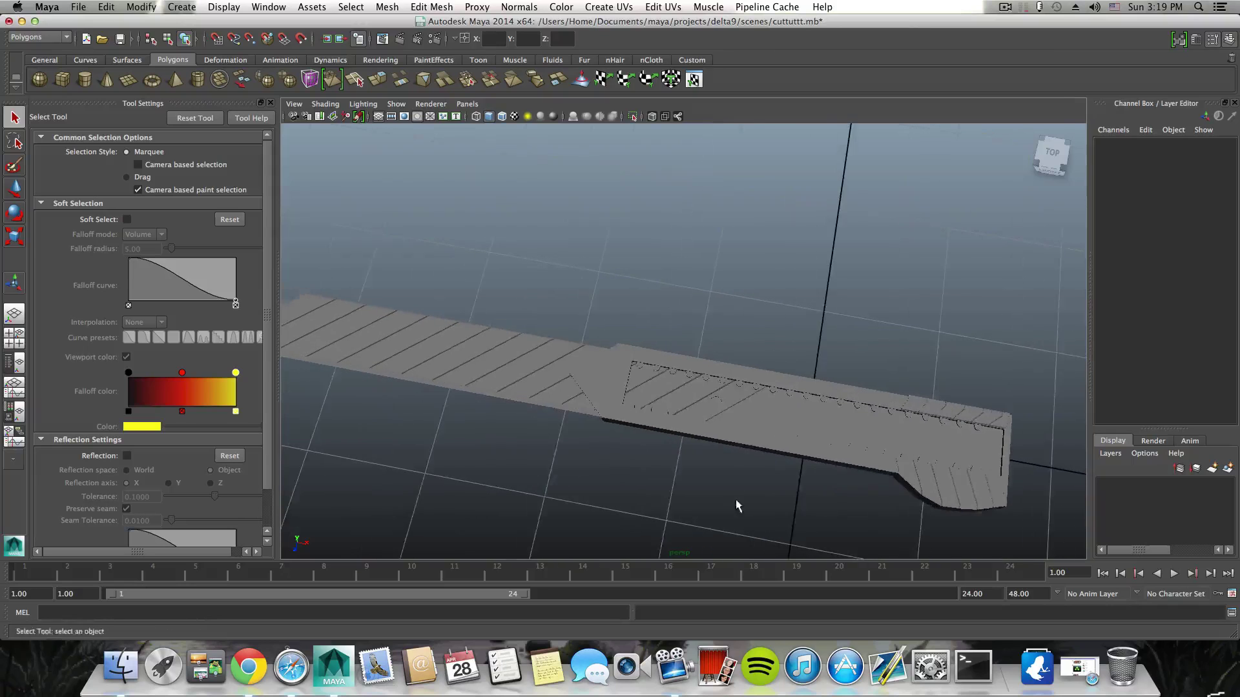
right_click_drag(737, 505, 463, 454, "alt")
left_click_drag(462, 454, 475, 410, "alt")
right_click_drag(475, 410, 852, 526, "alt")
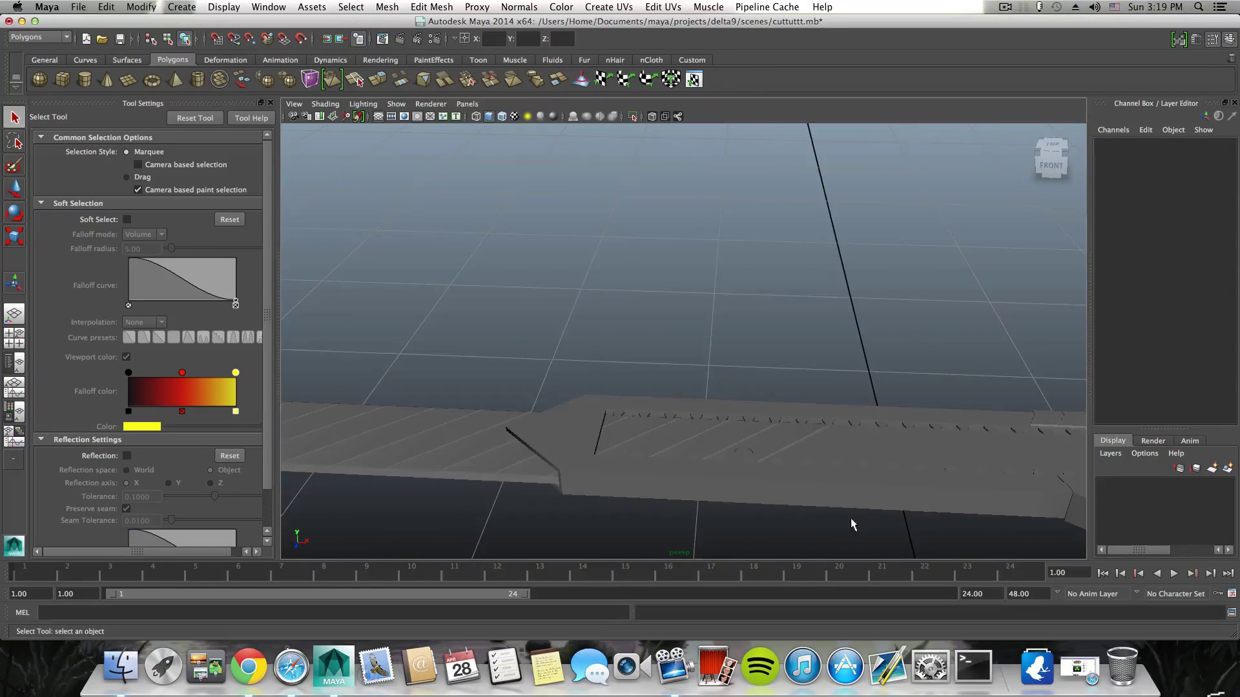
left_click_drag(809, 507, 771, 495, "alt")
right_click_drag(762, 496, 598, 486, "alt")
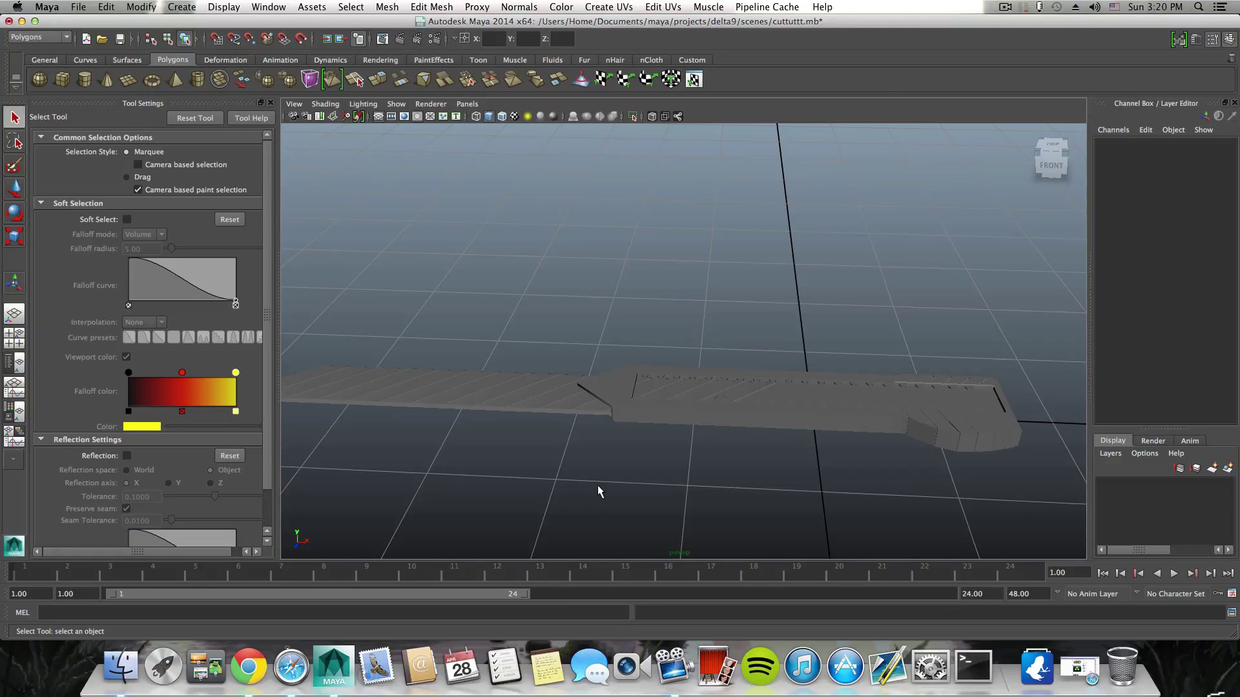
left_click_drag(695, 449, 550, 488, "alt")
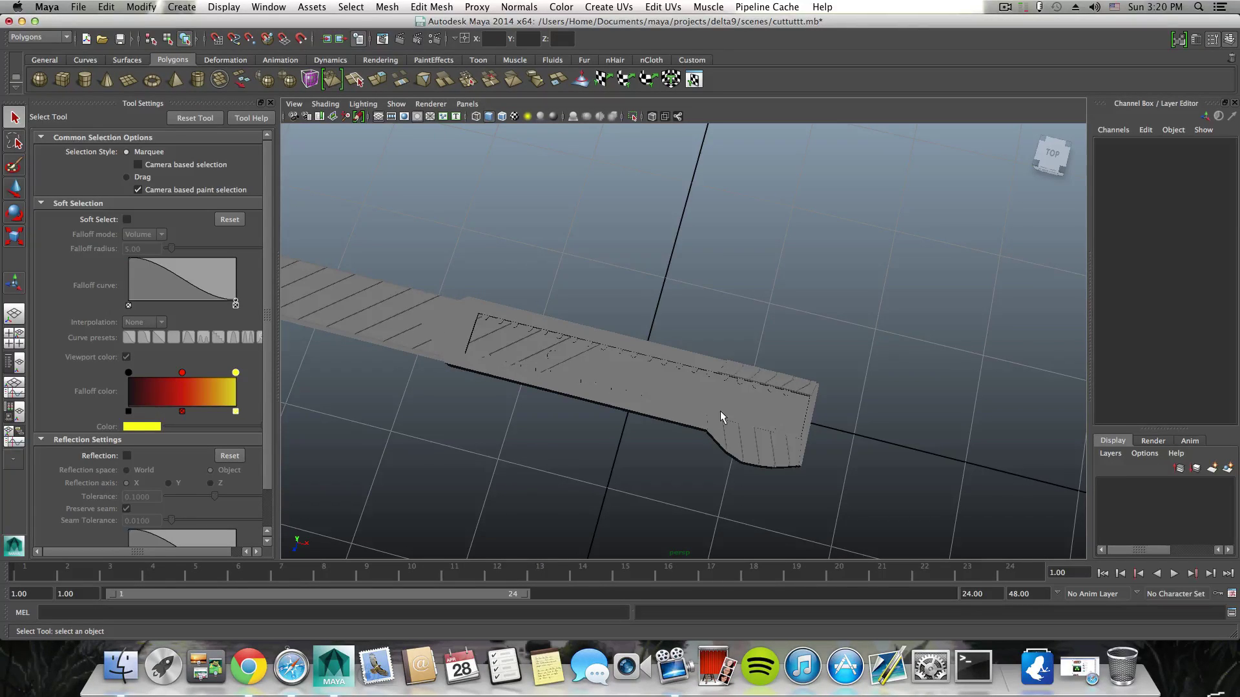
left_click_drag(722, 416, 706, 362, "alt")
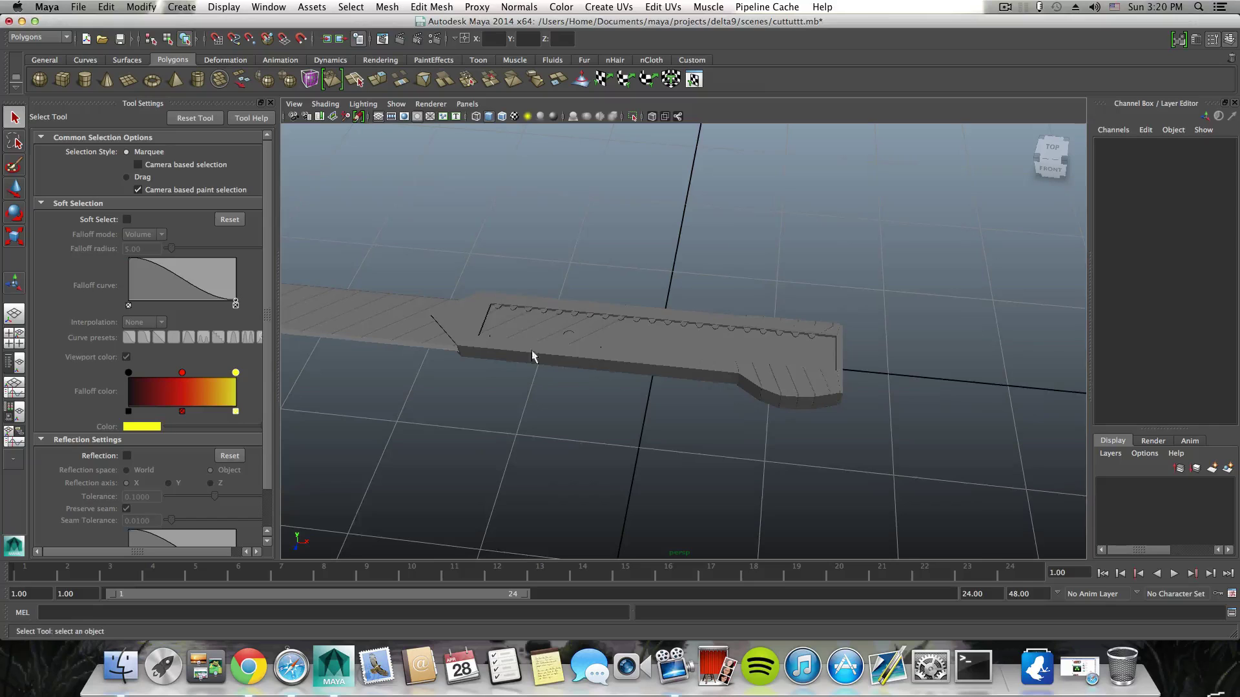
left_click_drag(434, 335, 592, 363, "alt")
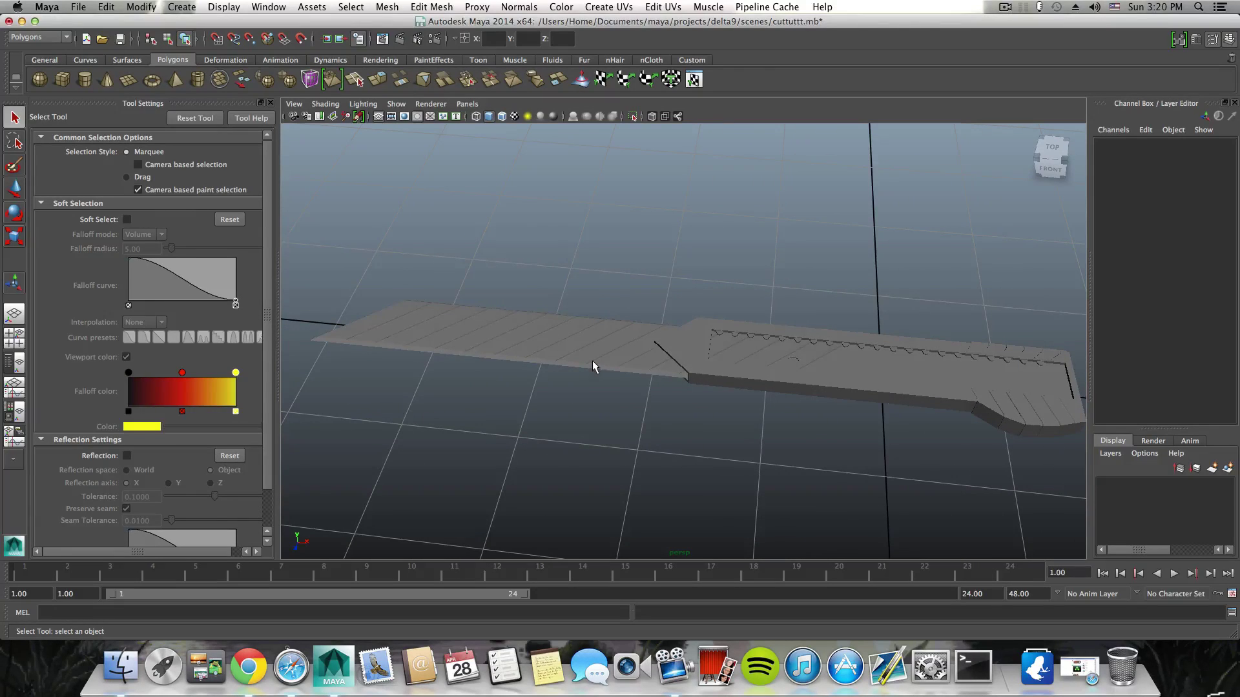
Step: Center the pivot of the segmented blade so it can be moved from its own middle
left_click(592, 362)
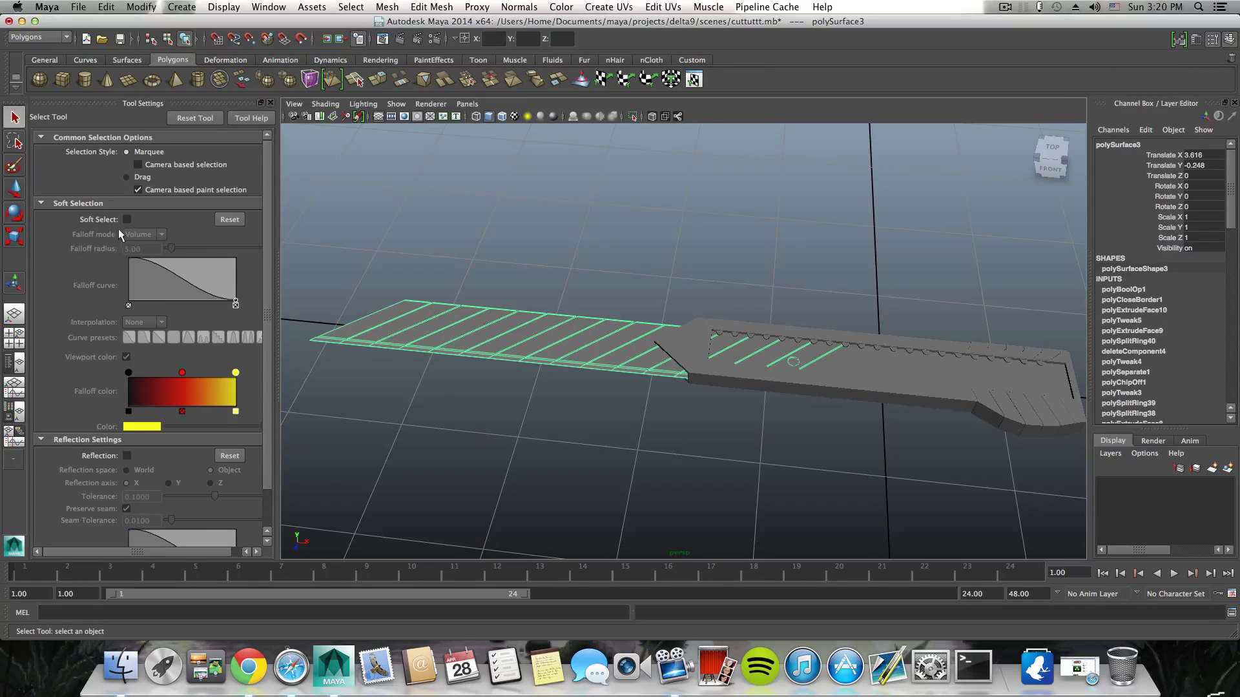
left_click(14, 187)
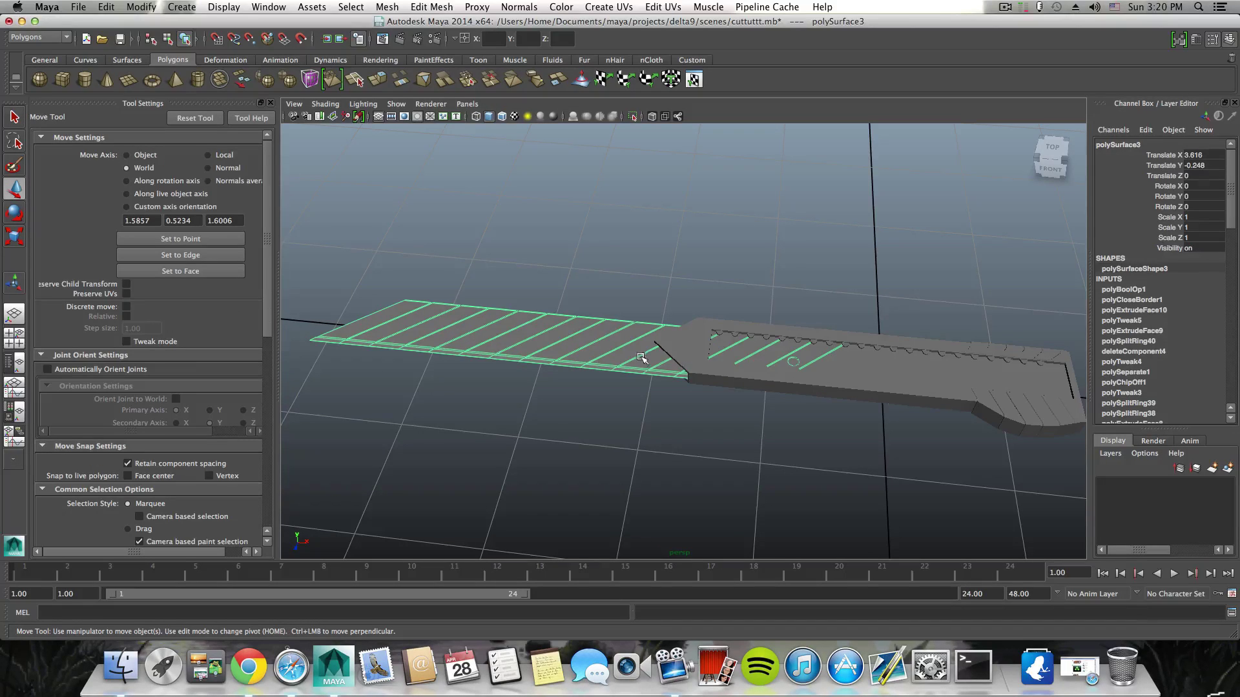
scroll(539, 416, "down", 5)
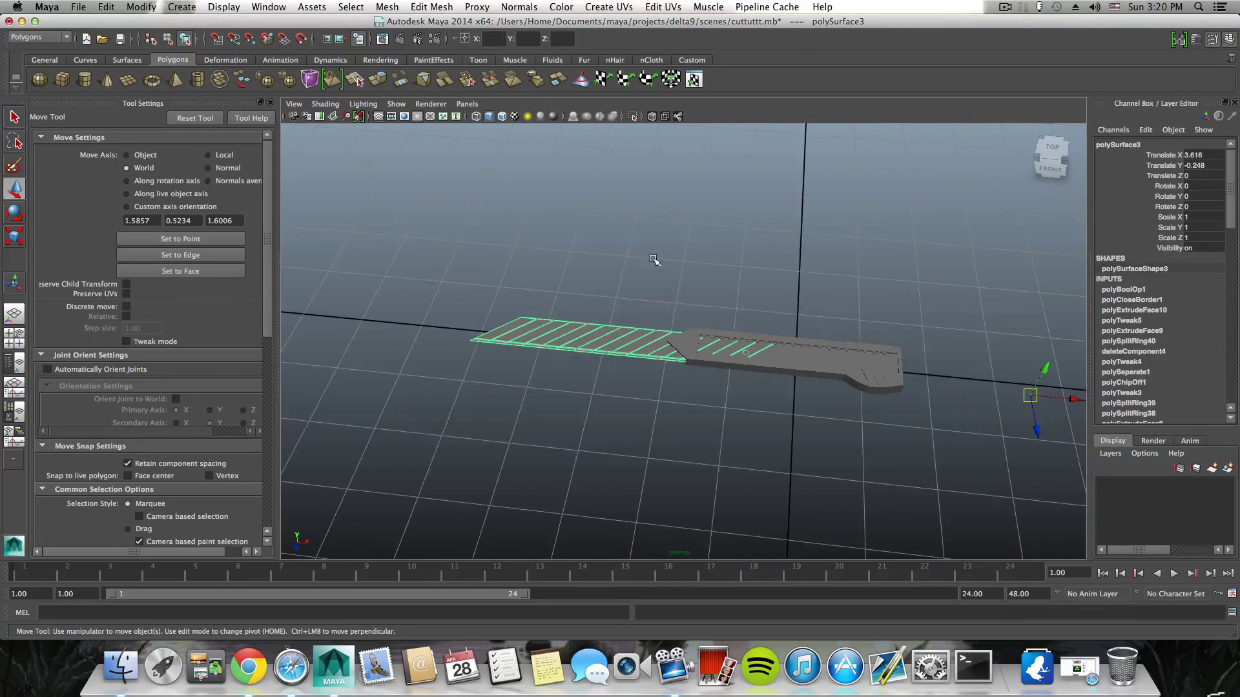
left_click(106, 7)
mouse_move(141, 6)
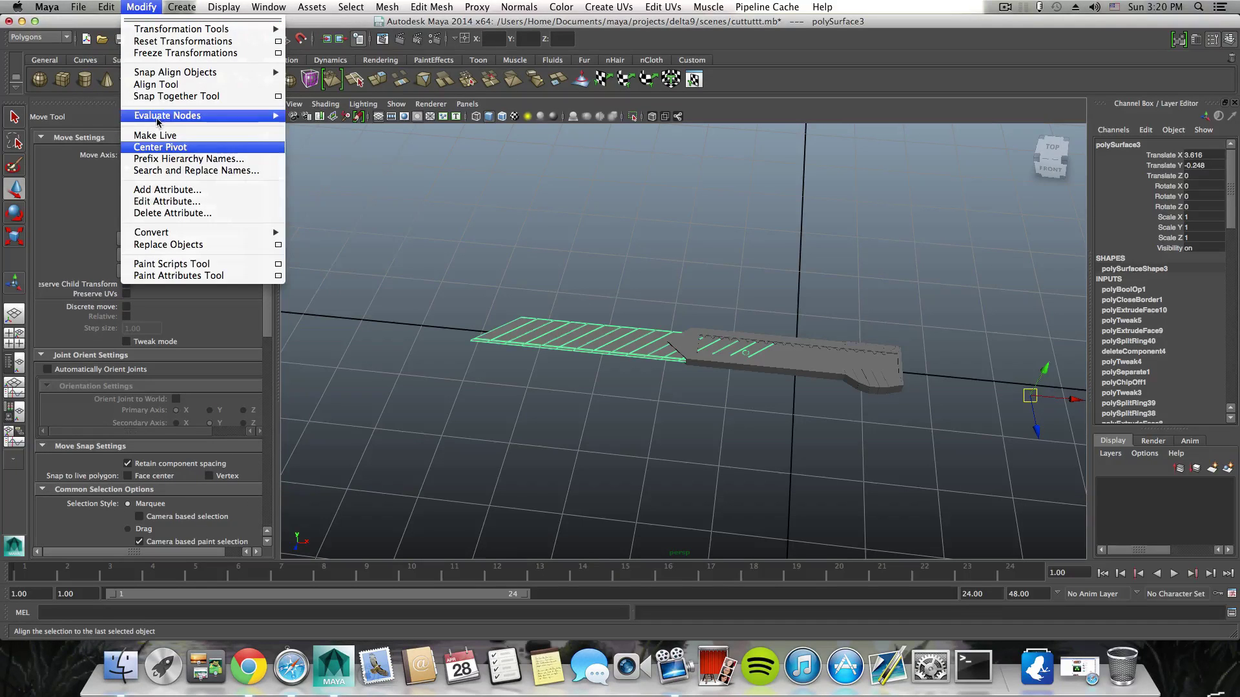
left_click(160, 147)
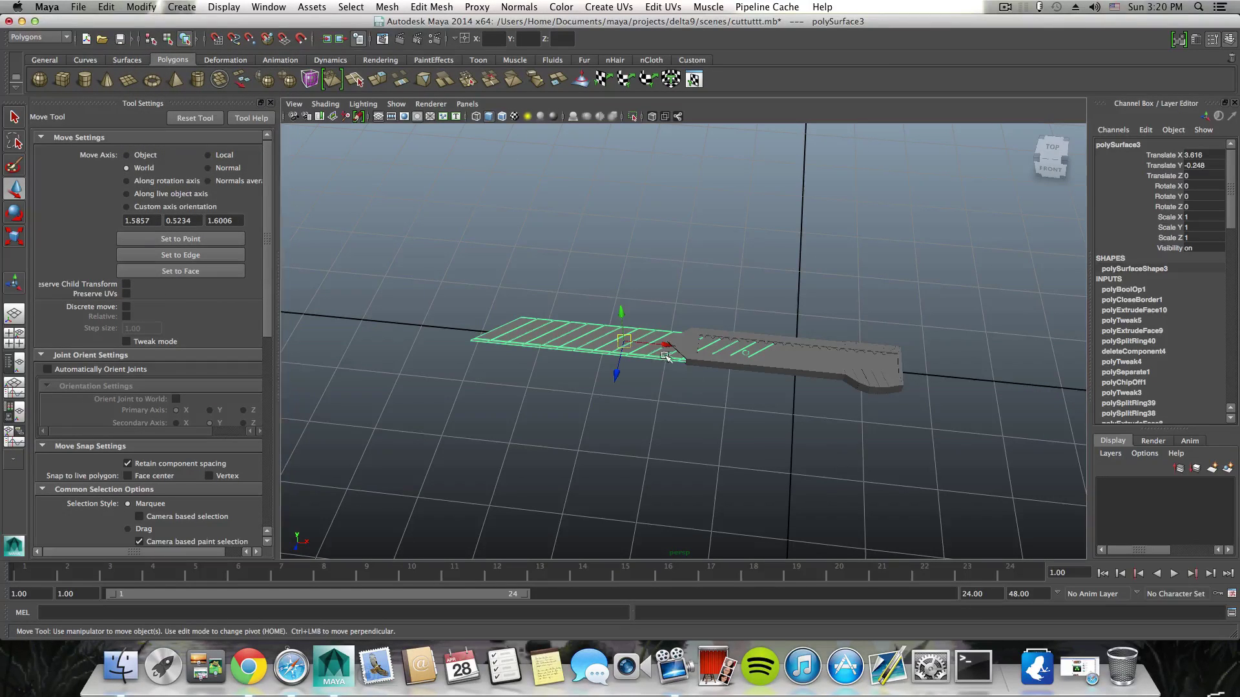
Step: Slide the blade along X into the handle and back out
left_click_drag(668, 344, 780, 359)
middle_click_drag(780, 360, 698, 313, "alt")
left_click_drag(698, 313, 710, 354, "alt")
left_click_drag(691, 313, 592, 310)
Step: Inspect the blade's faces, return to object selection and delete the whole segmented blade
right_click_drag(559, 283, 547, 313)
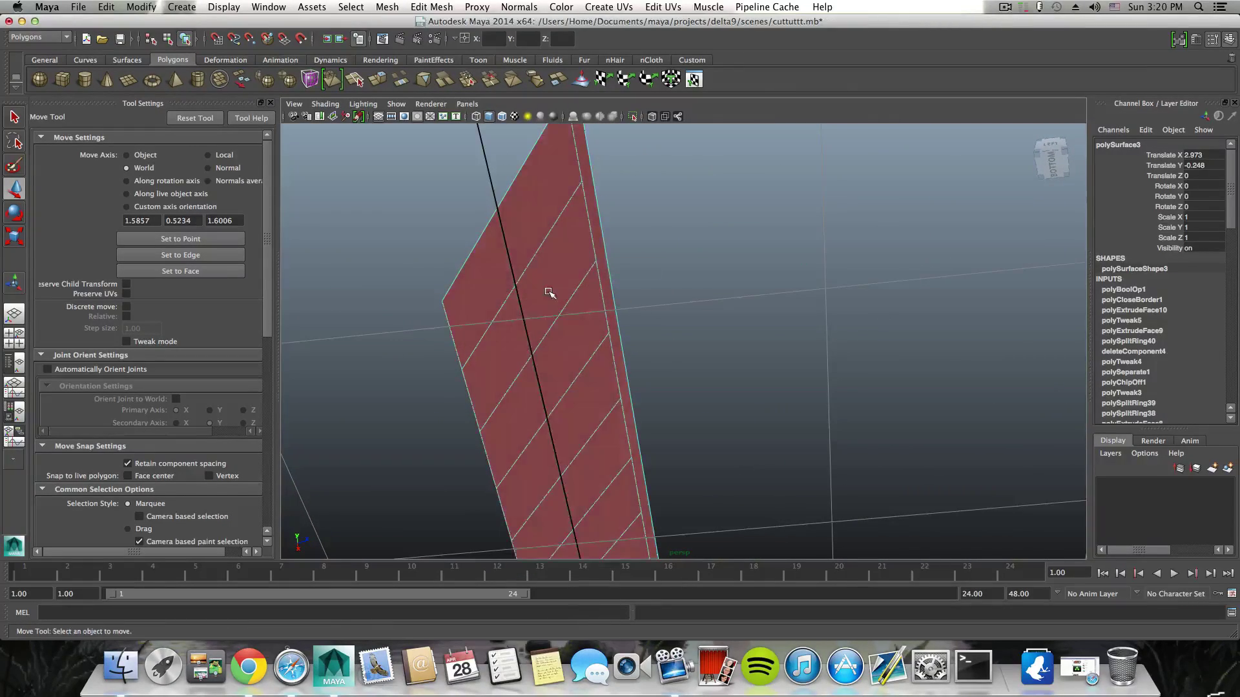
left_click(559, 311)
left_click_drag(559, 311, 510, 417, "alt")
scroll(510, 417, "down", 3)
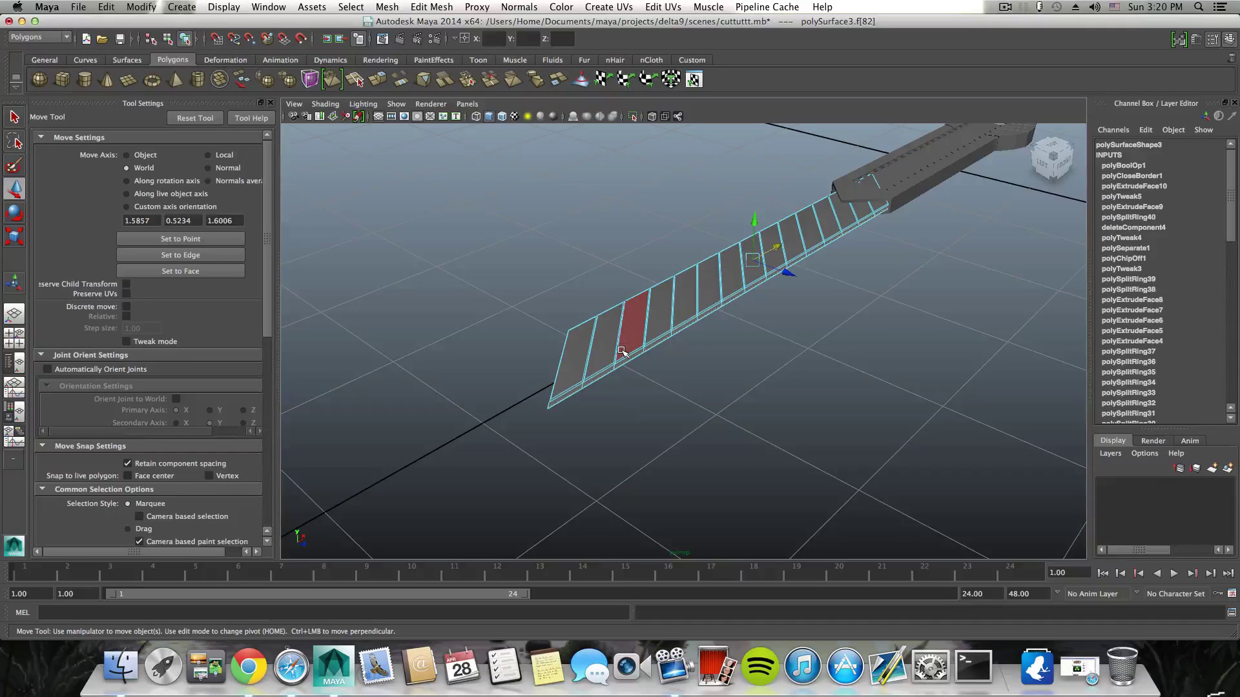
key("F8")
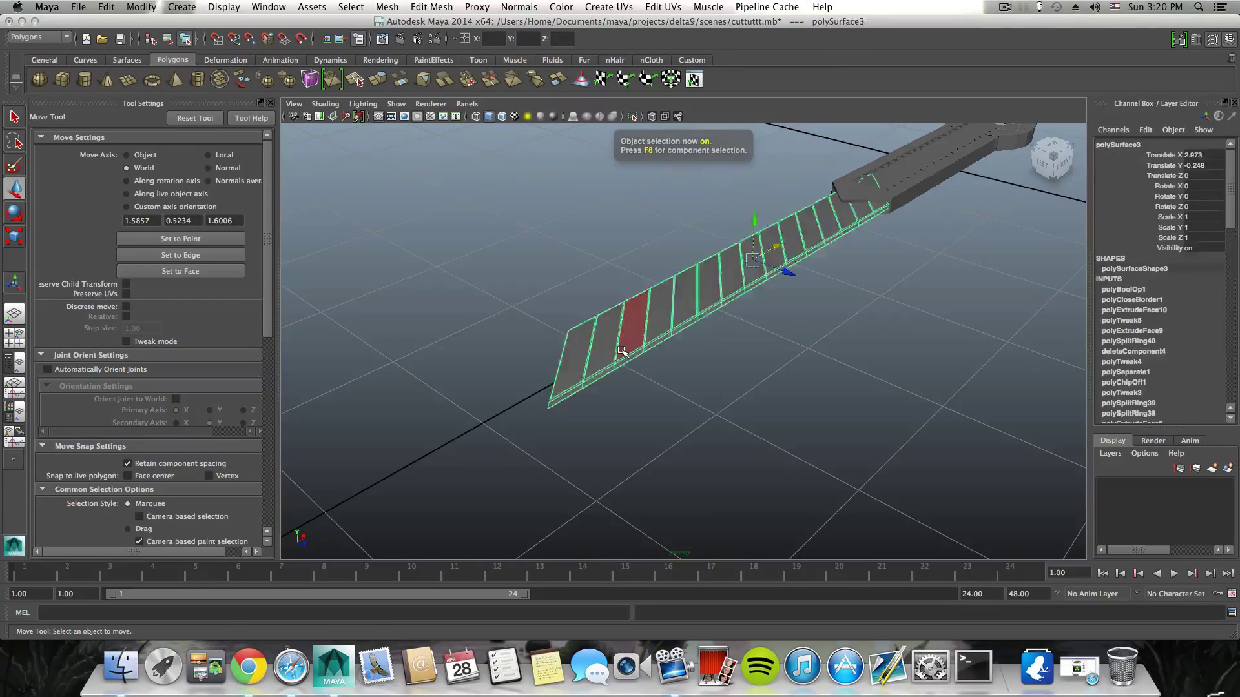
key("Delete")
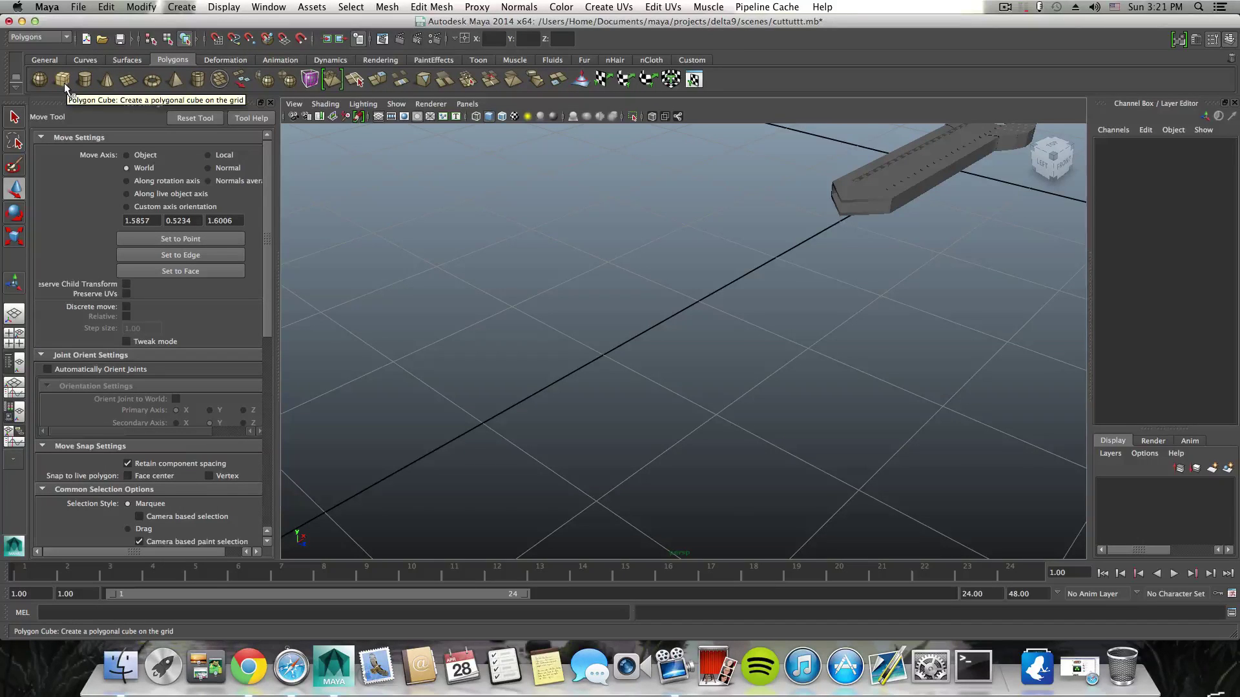
Step: Remove the cube and create a polygon plane instead, moving it along X to about -2.73, in front of the handle's tip
scroll(961, 297, "down", 4)
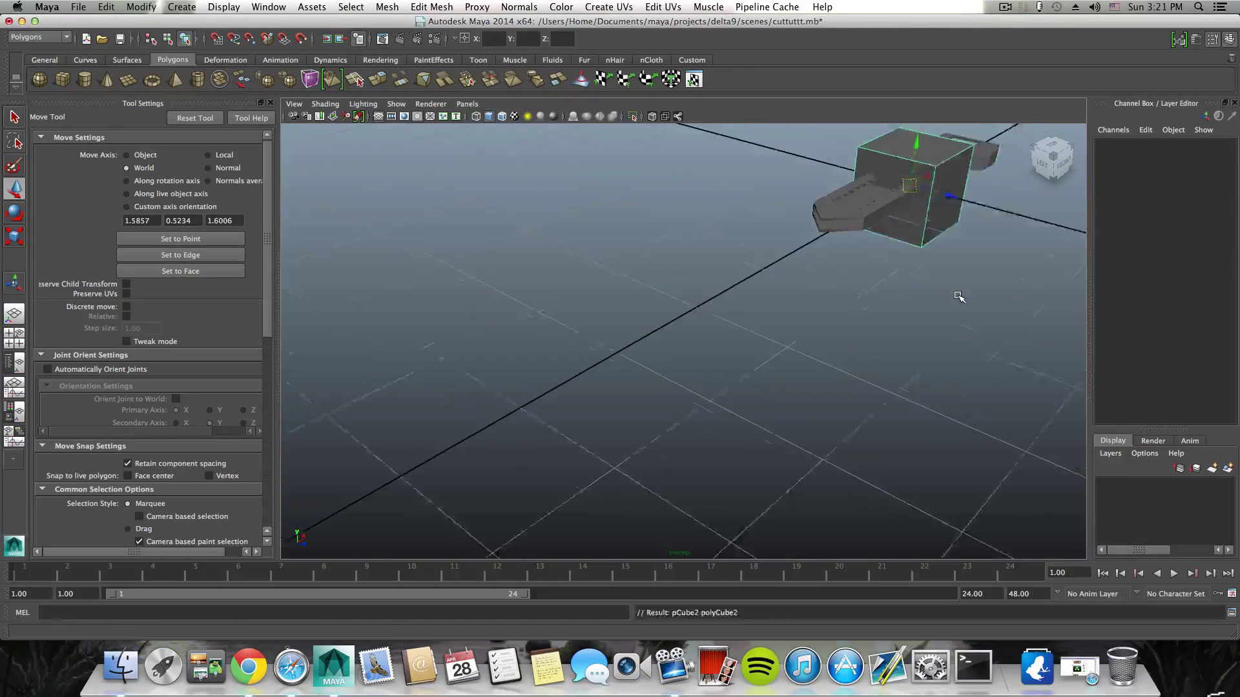
key("Delete")
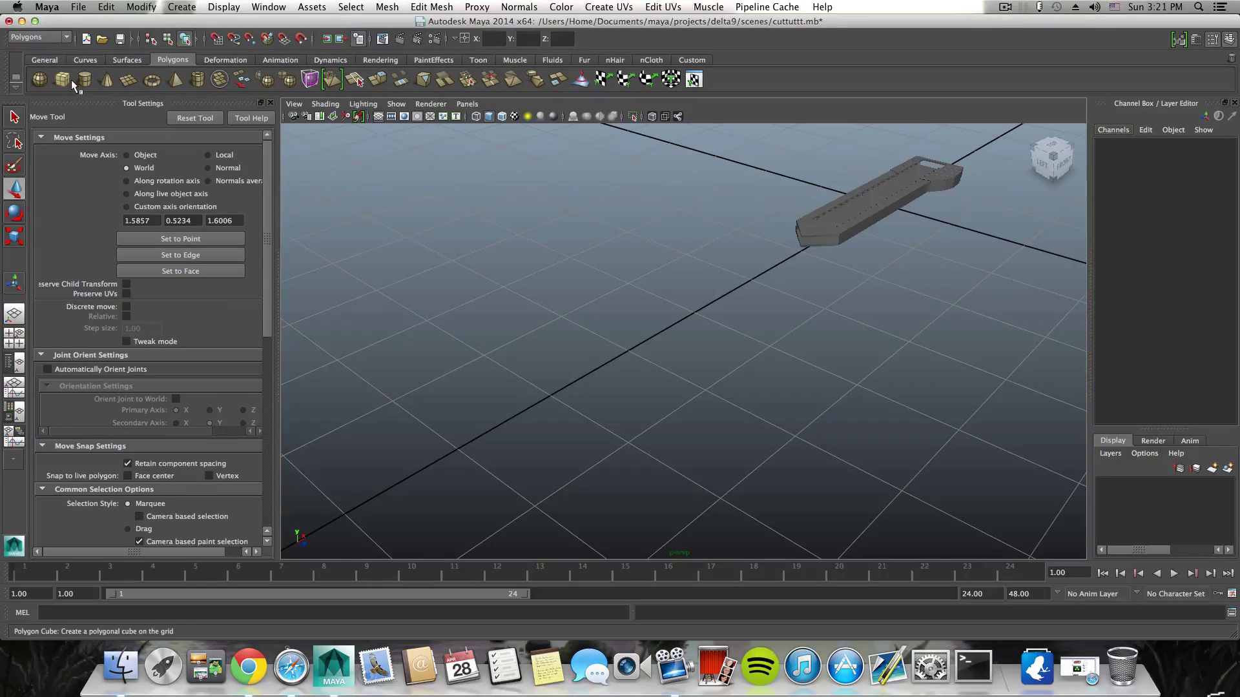
left_click(131, 84)
left_click_drag(849, 264, 802, 268, "alt")
middle_click_drag(868, 281, 577, 322, "alt")
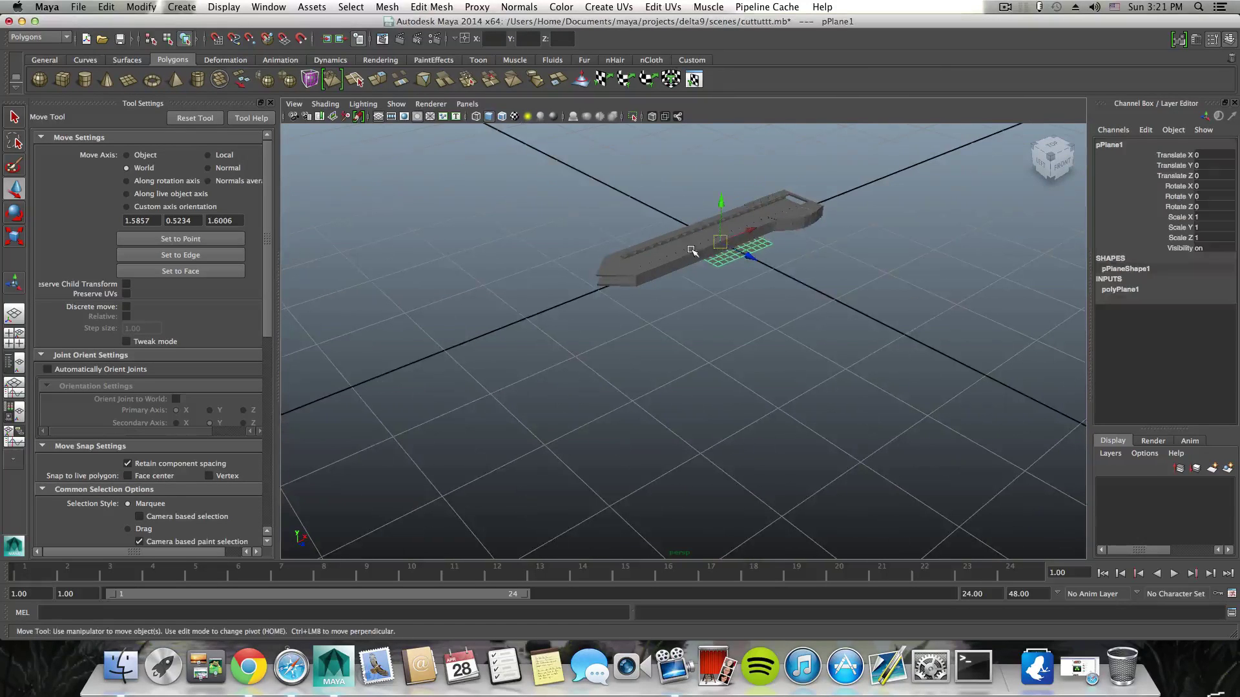
left_click_drag(748, 231, 644, 313)
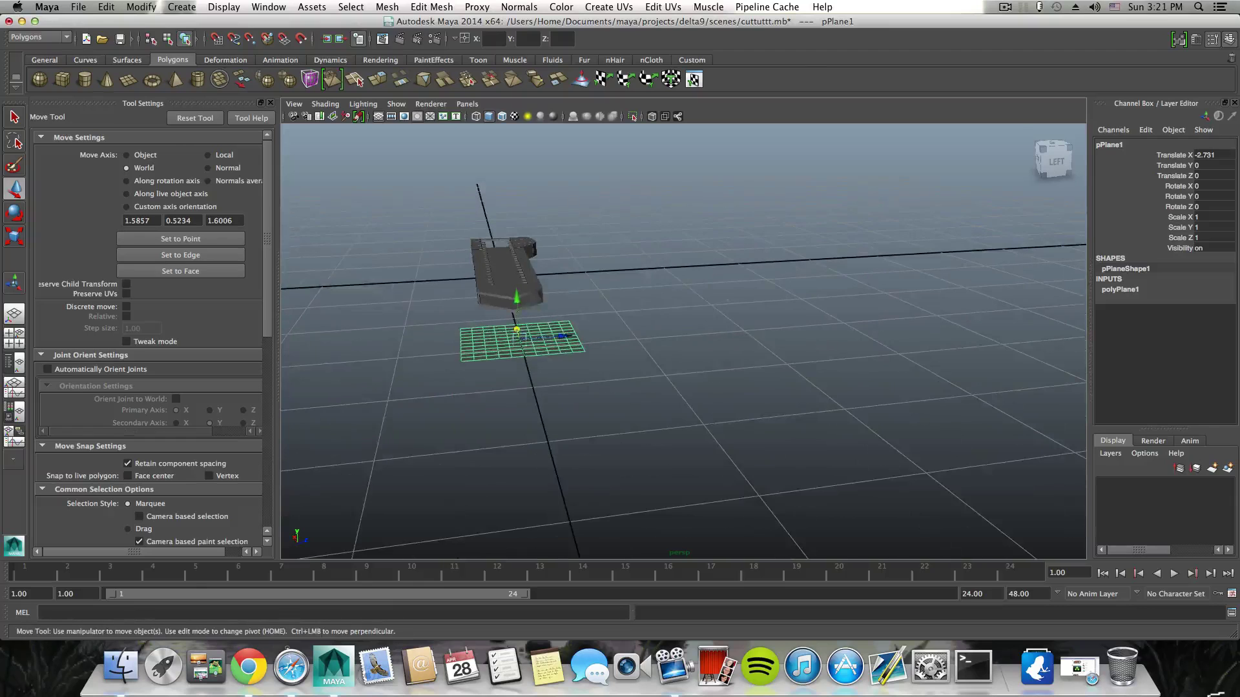
Step: Set the polygon plane's Subdivisions Height to 1 in its creation attributes
left_click(1198, 40)
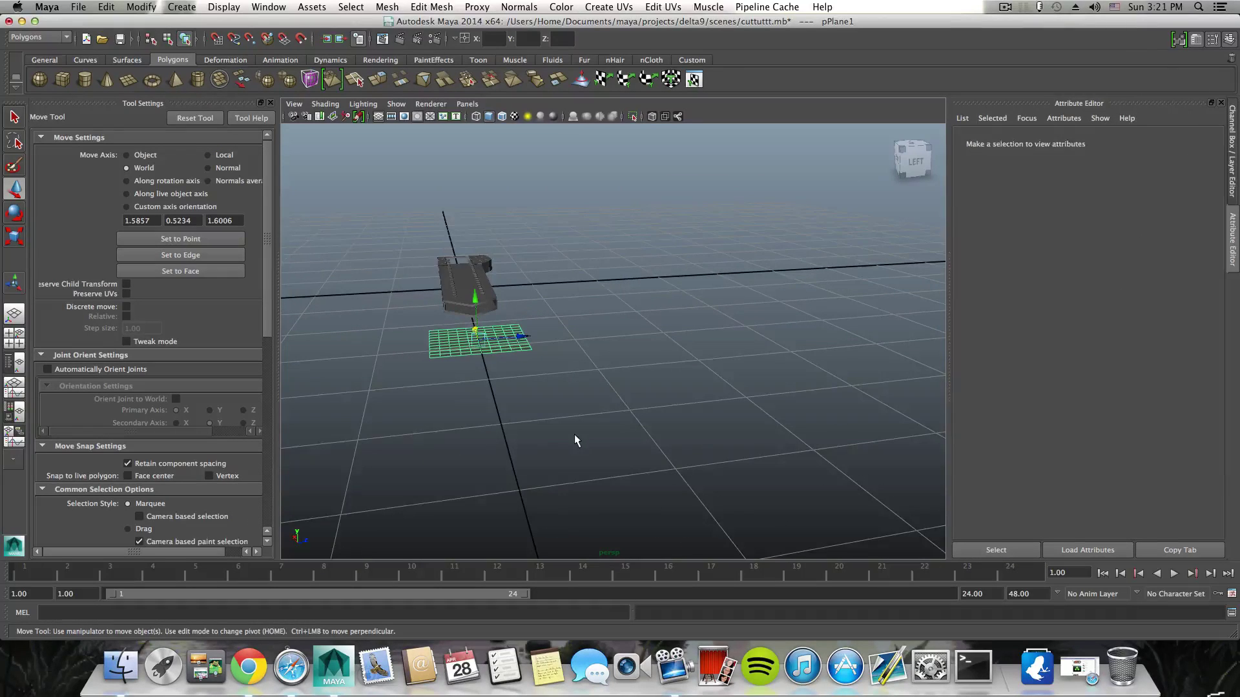
mouse_move(574, 434)
left_mouse_down("alt")
mouse_move(537, 465)
mouse_move(562, 446)
left_mouse_up("alt")
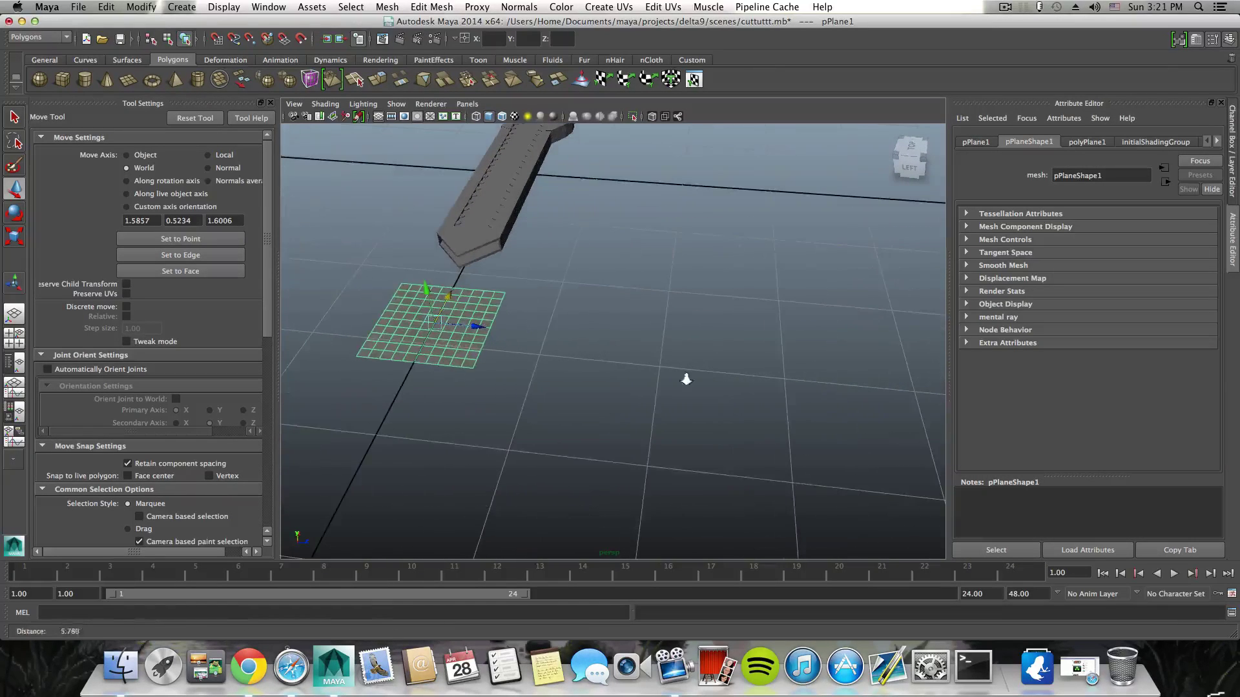
left_click(1089, 141)
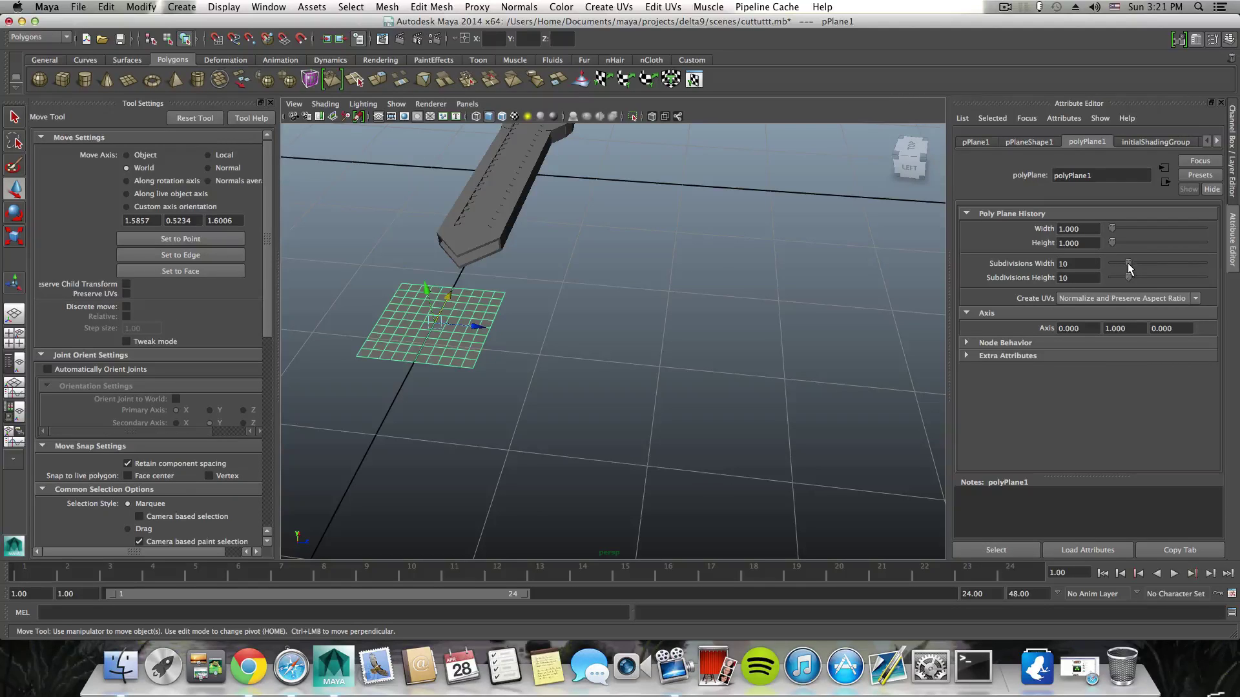
left_click_drag(1128, 277, 1114, 276)
mouse_move(585, 279)
left_mouse_down("alt")
mouse_move(553, 285)
mouse_move(570, 294)
left_mouse_up("alt")
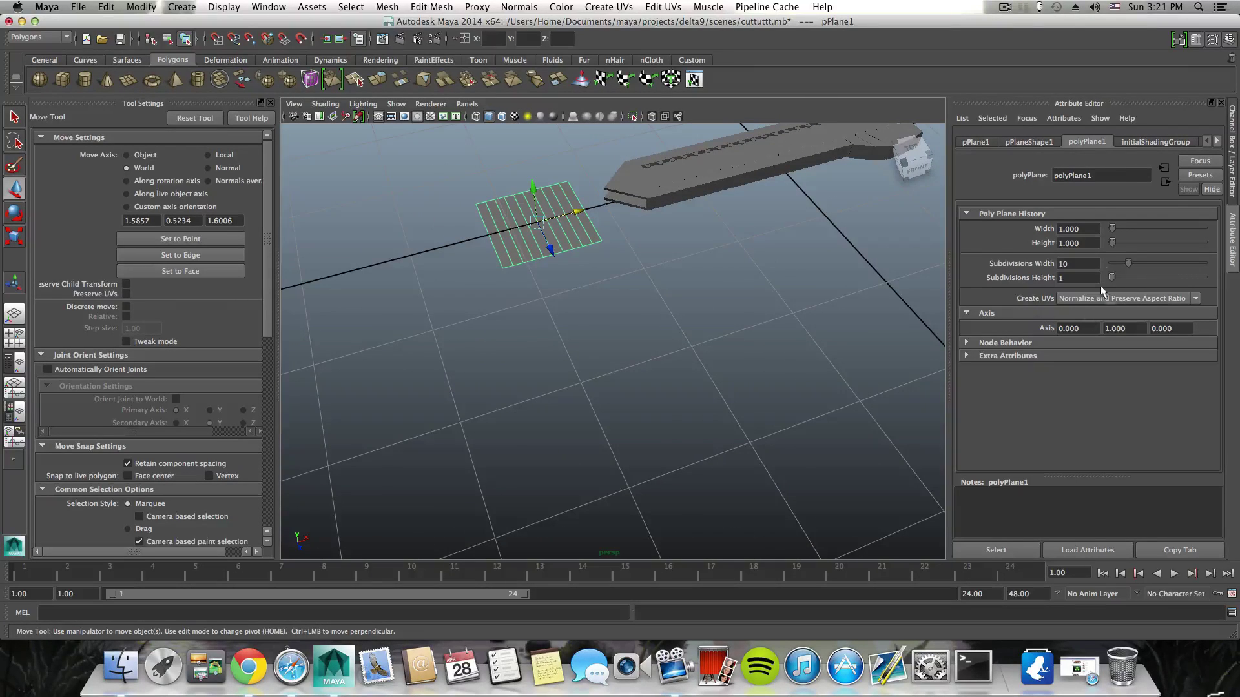
left_click_drag(1127, 261, 1129, 263)
Step: Scale the plane along X to about 4.8 times its length to form a long strip
left_click(16, 238)
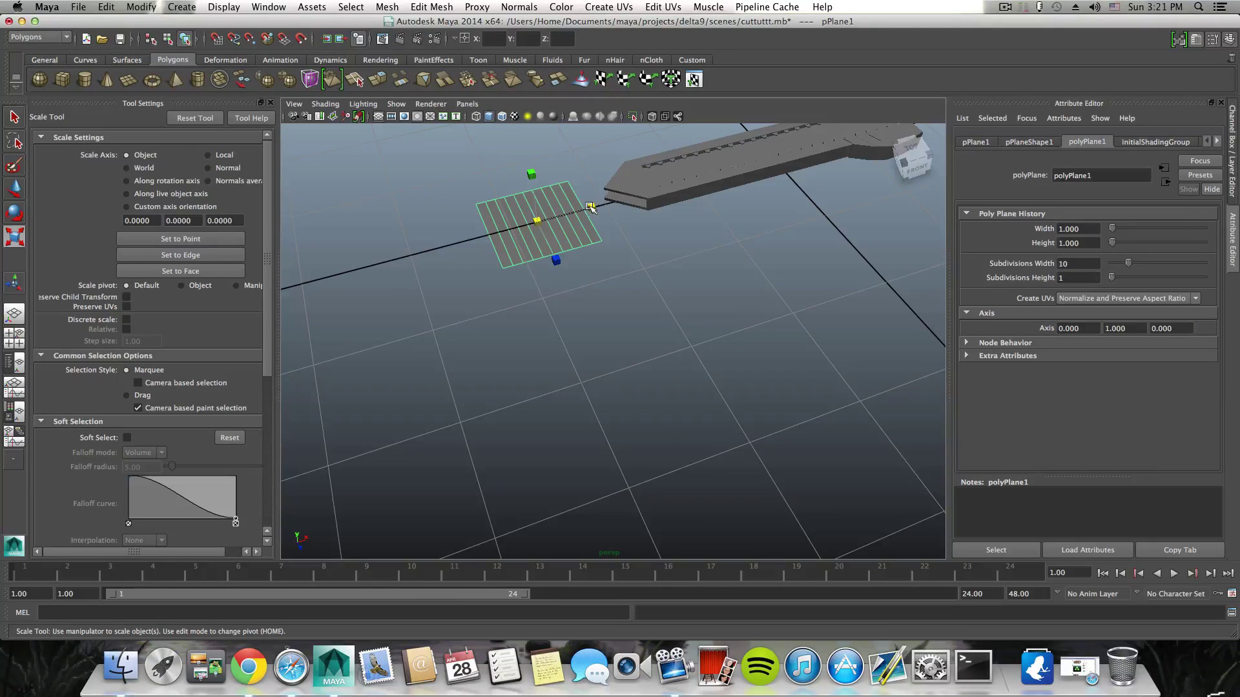
left_click_drag(590, 207, 784, 180)
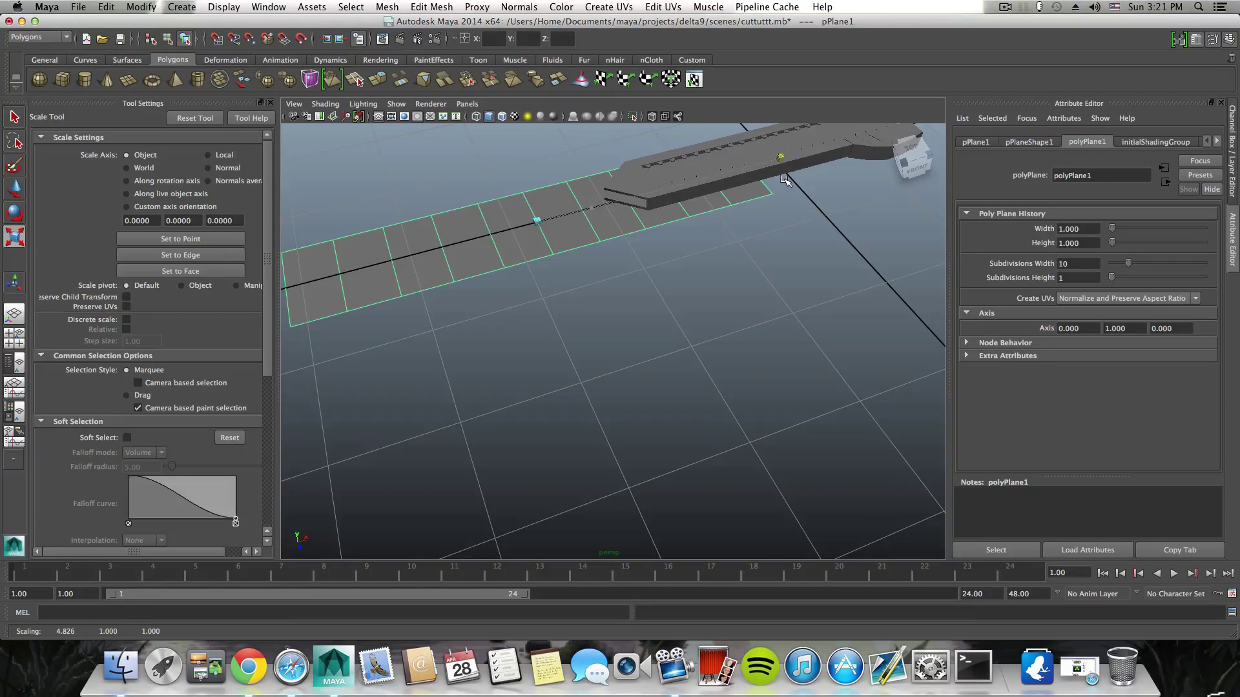
scroll(753, 225, "down", 5)
left_click_drag(696, 262, 664, 284, "alt")
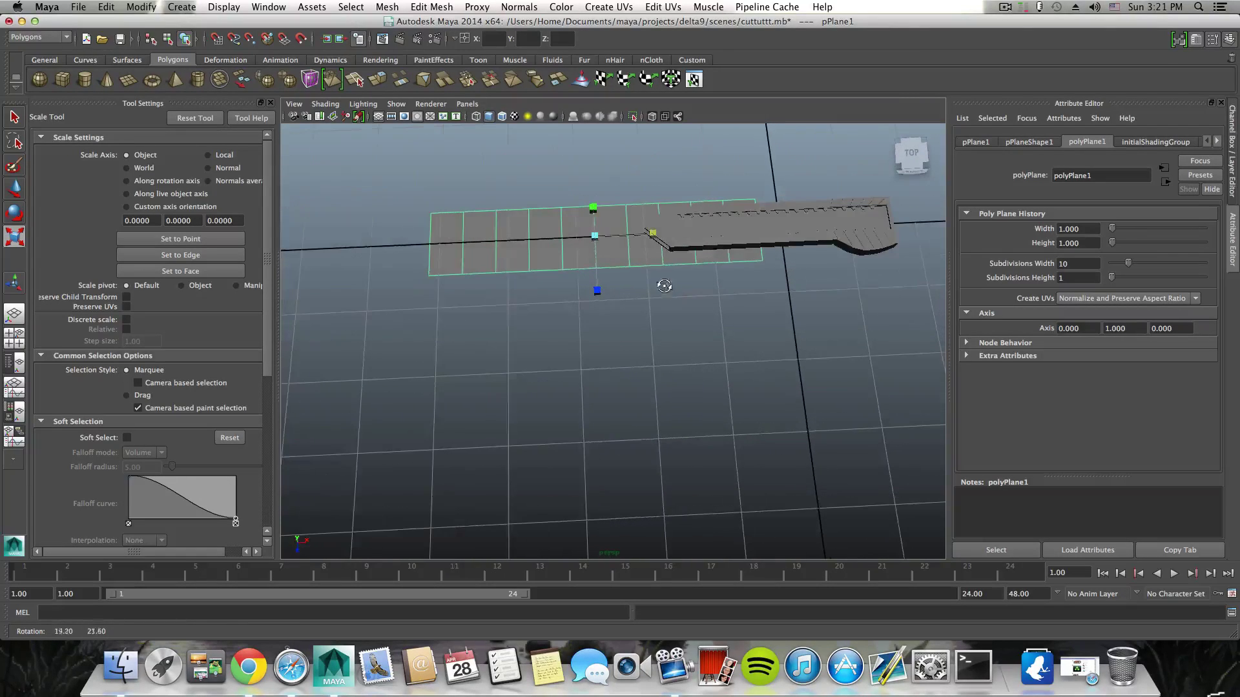
Step: Move the strip along X over the handle and shorten it to roughly match the handle's length
left_click_drag(653, 233, 789, 229)
key("w")
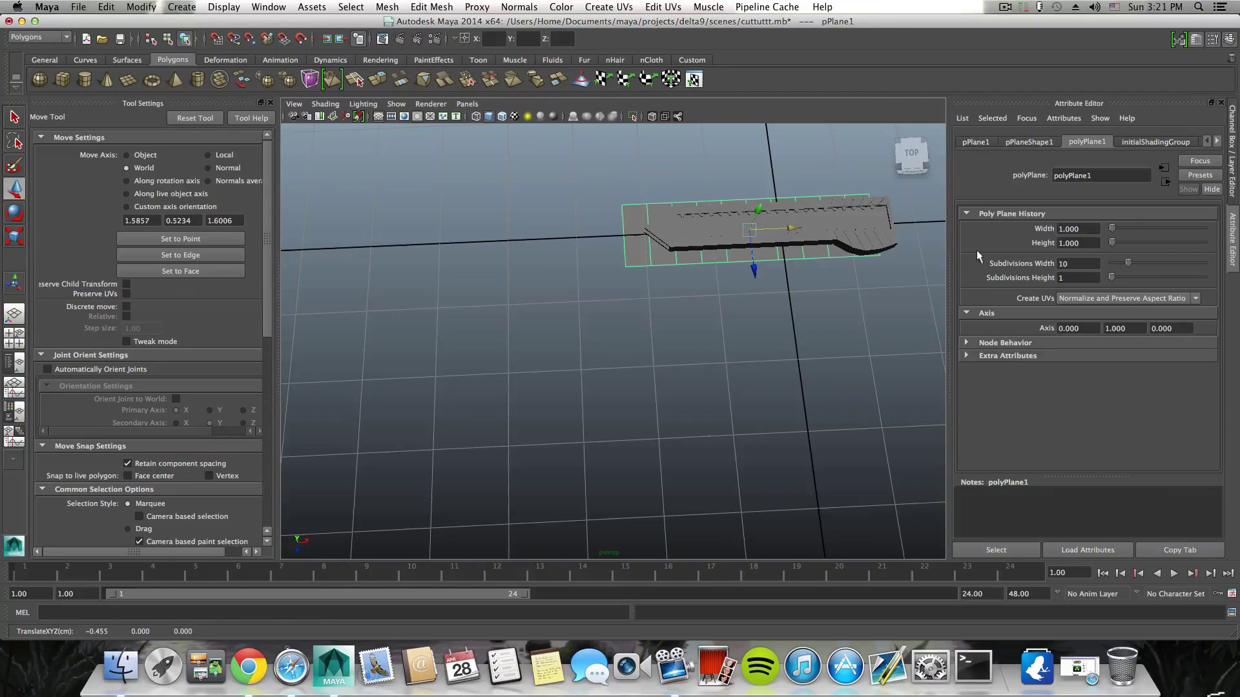
left_click(13, 243)
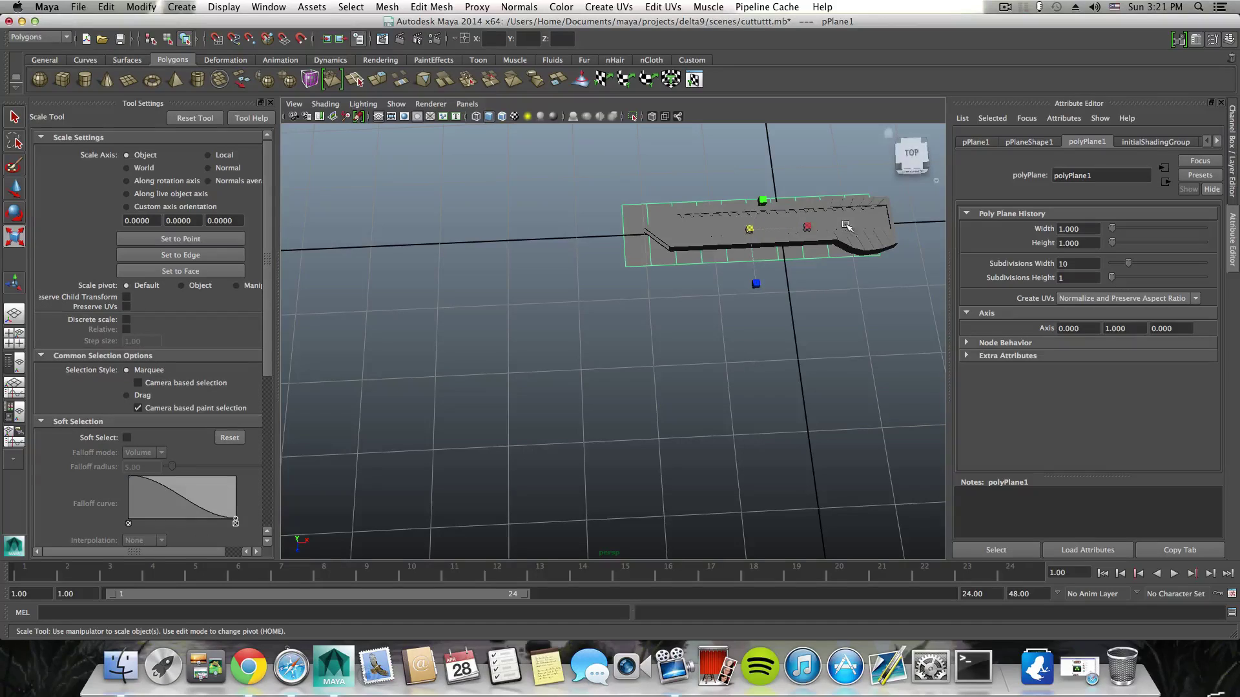
left_click_drag(810, 229, 802, 231)
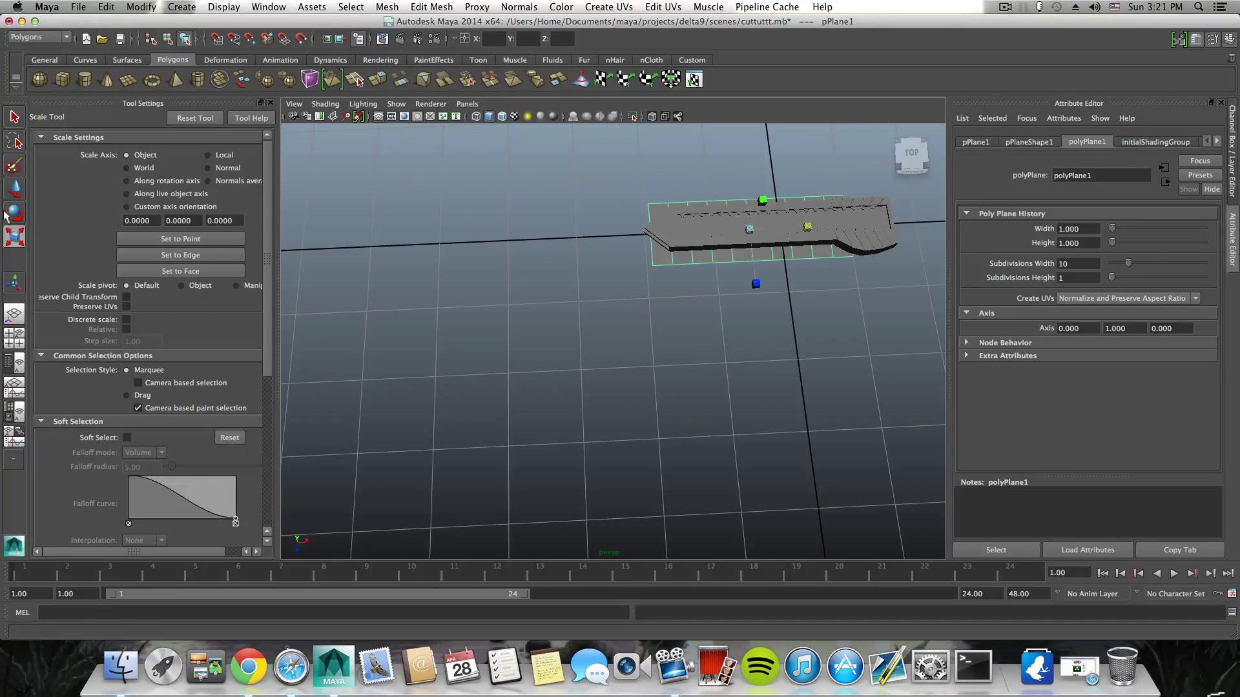
Step: Move the strip along X out past the handle's tip and narrow it along Z to about the handle's width
left_click(16, 187)
left_click_drag(795, 229, 639, 312)
middle_click_drag(567, 370, 672, 273, "alt")
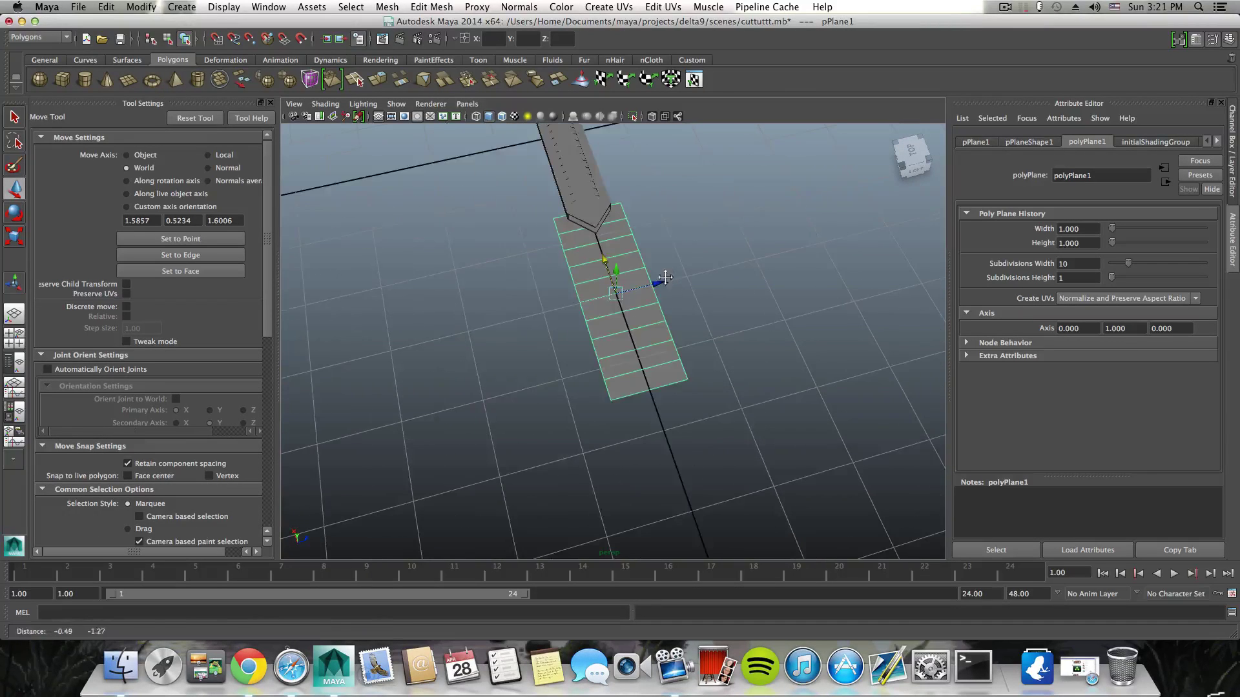
left_click(14, 238)
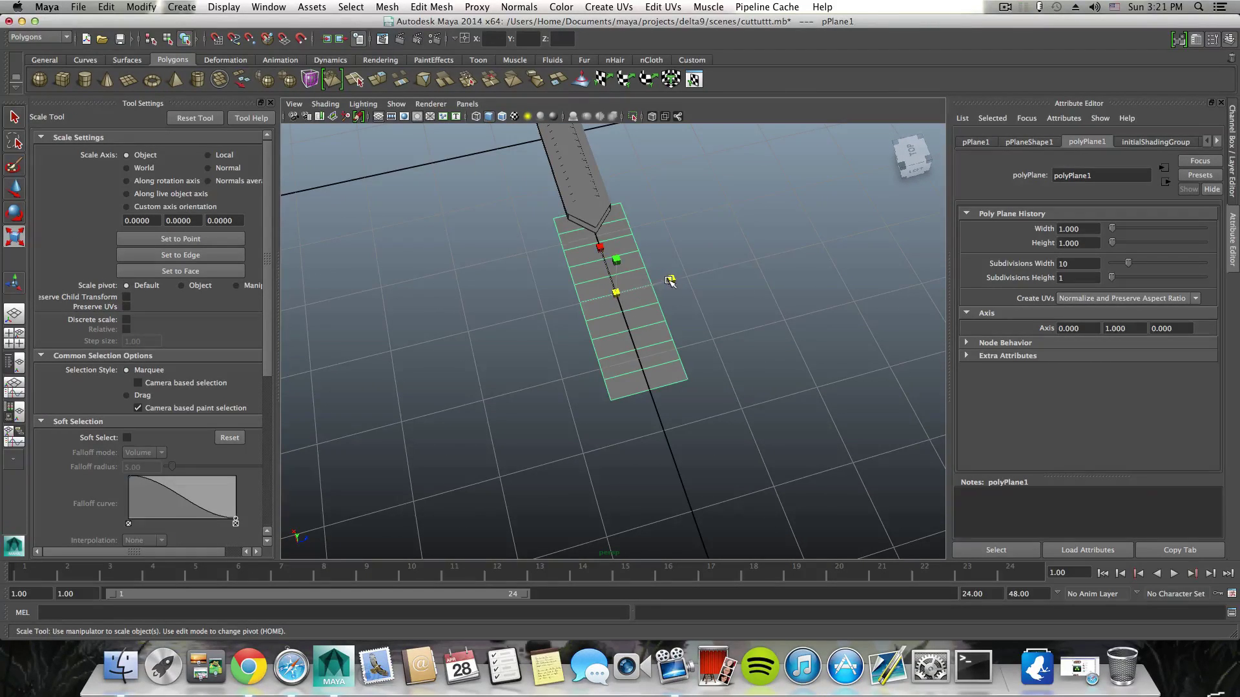
mouse_move(670, 281)
left_mouse_down()
mouse_move(636, 285)
mouse_move(651, 289)
left_mouse_up()
left_click_drag(651, 289, 686, 197, "alt")
middle_click_drag(687, 197, 692, 204)
left_click_drag(691, 205, 732, 382, "alt")
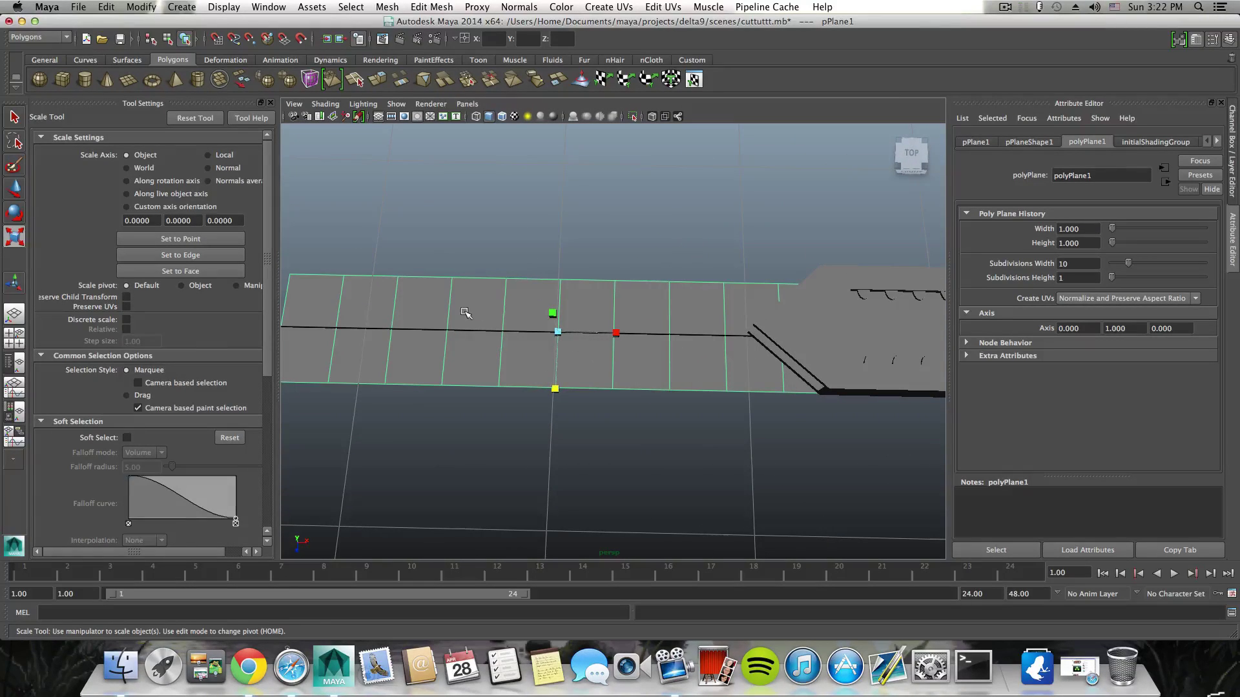
Step: Slide the strip along X until it clears the handle's tip, and switch it to vertex editing
key("w")
scroll(584, 332, "down", 3)
left_click_drag(611, 336, 543, 335)
middle_click_drag(584, 350, 660, 347, "alt")
right_click_drag(660, 348, 591, 347)
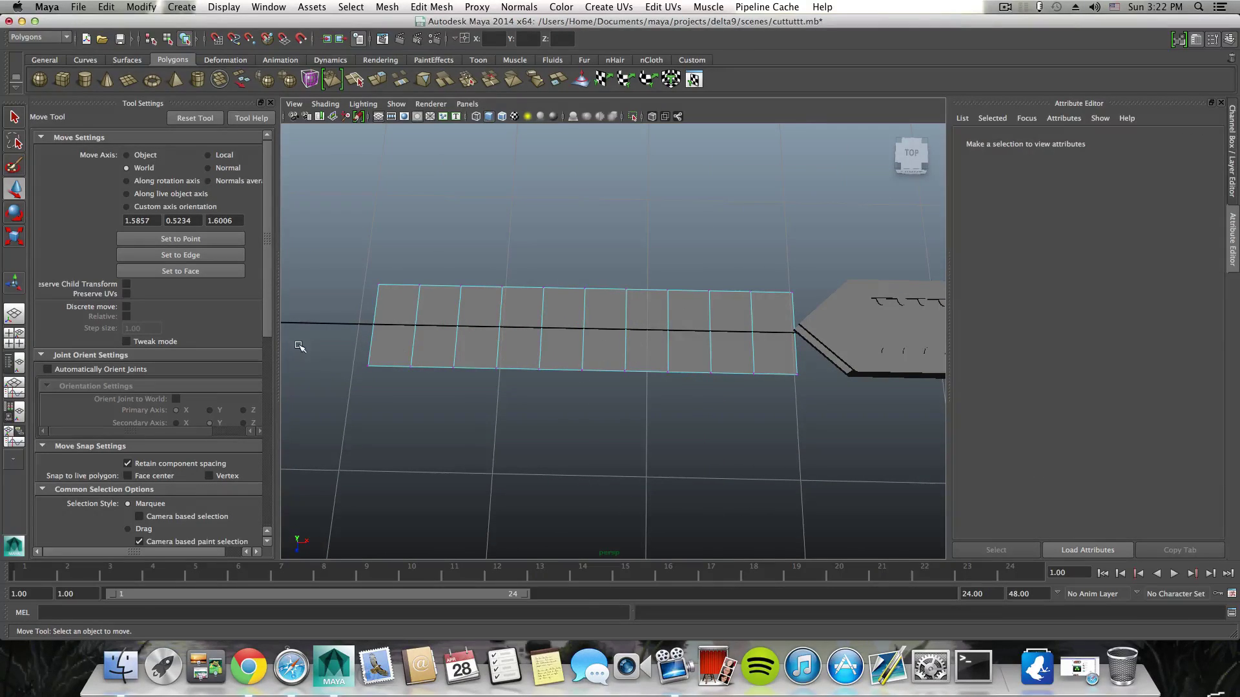
Step: Shift the strip's front row of vertices along X away from the handle by about one segment width to slant the segments
left_click_drag(329, 354, 816, 394)
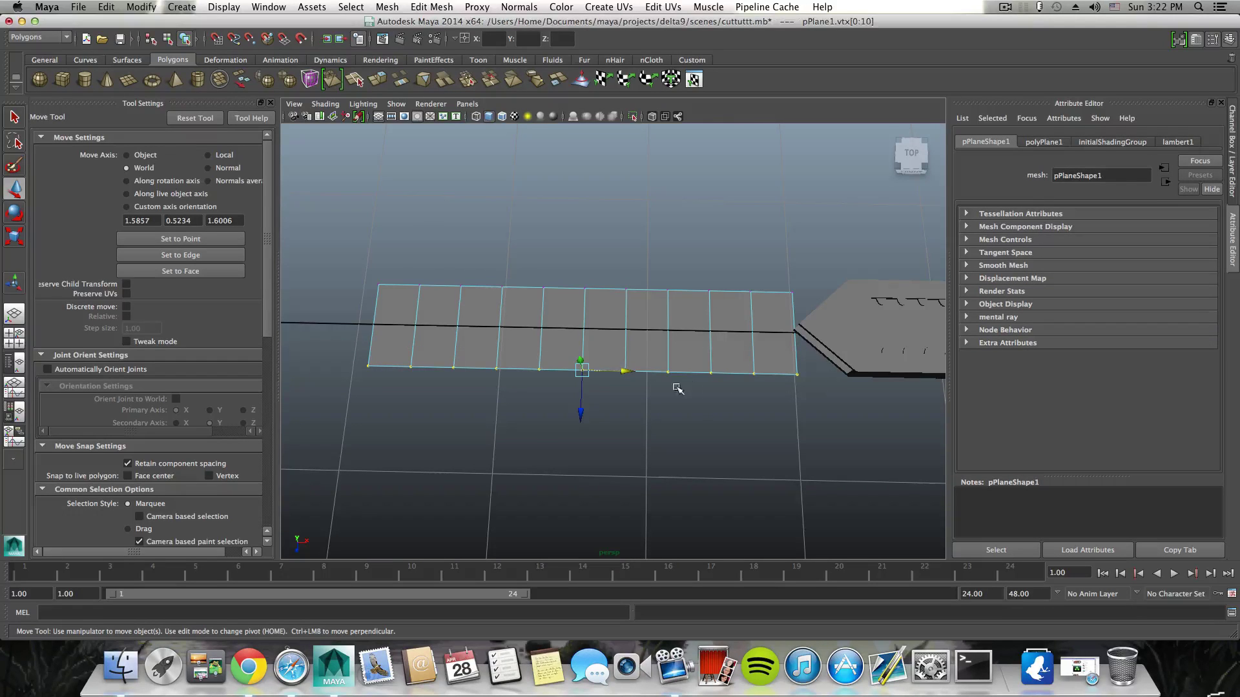
left_click_drag(626, 374, 584, 372)
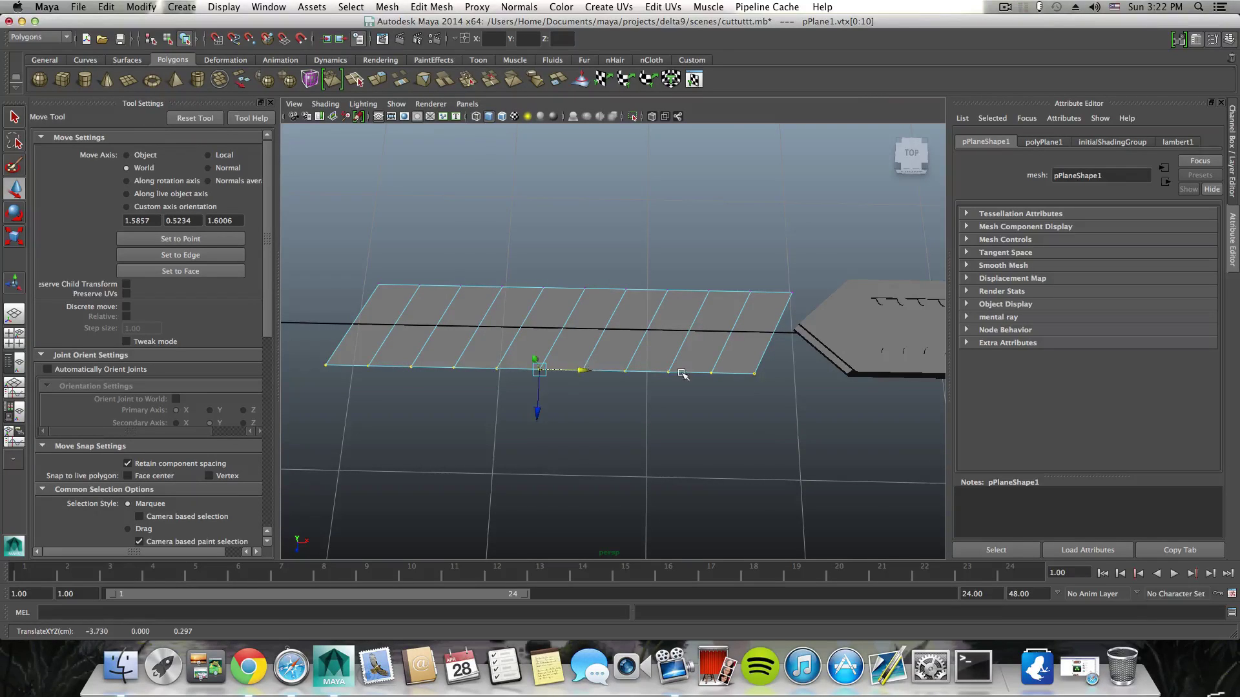
scroll(681, 374, "down", 3)
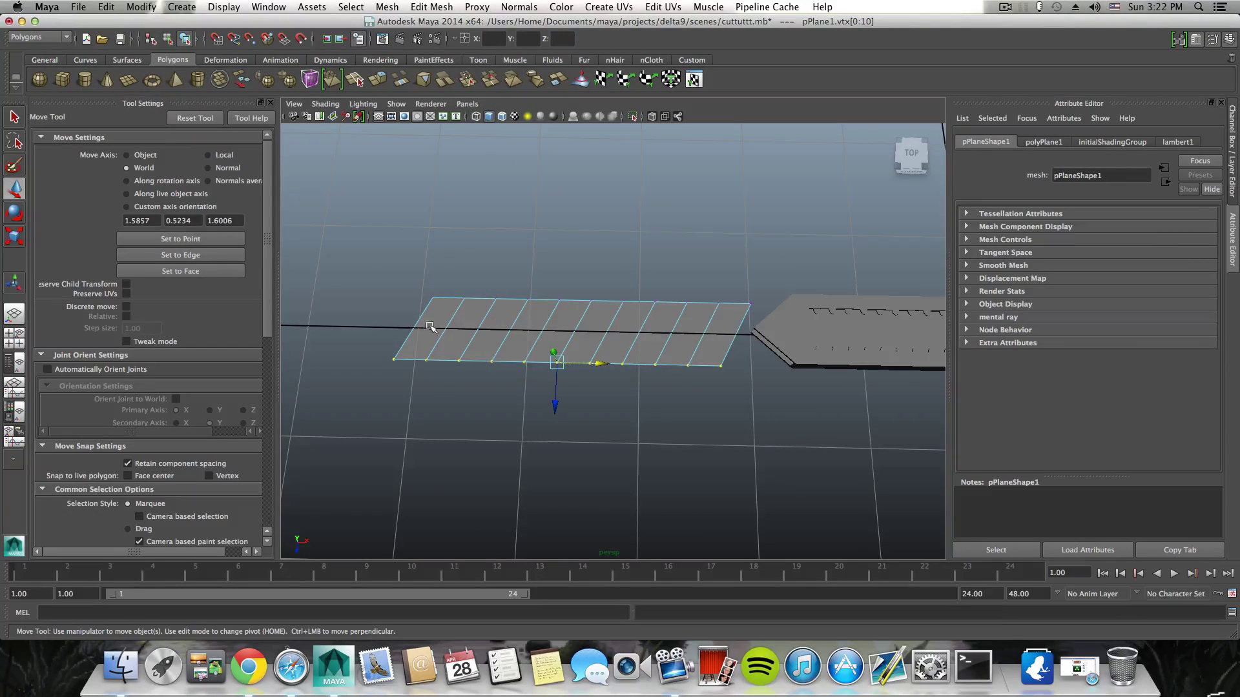
key("F8")
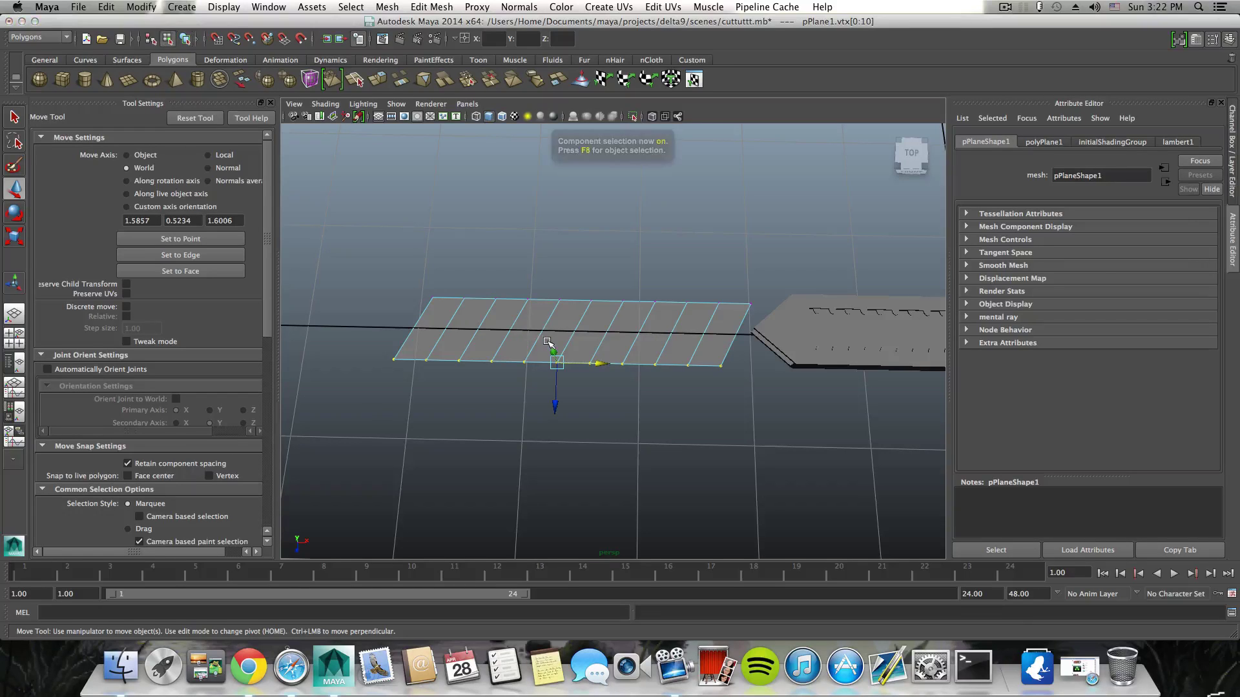
left_click_drag(625, 337, 395, 392)
scroll(560, 360, "down", 2)
middle_click_drag(396, 392, 574, 402, "alt")
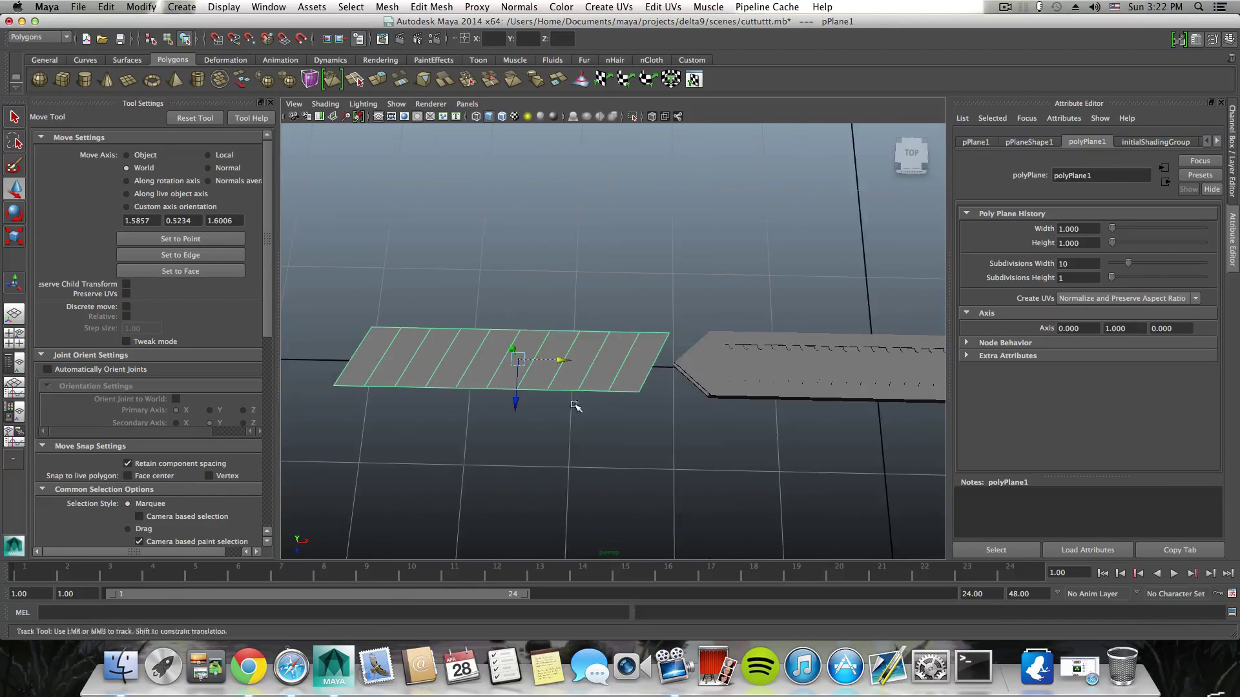
Step: Delete the two end faces of the strip nearest the handle
right_click_drag(612, 352, 611, 383)
left_click(640, 359)
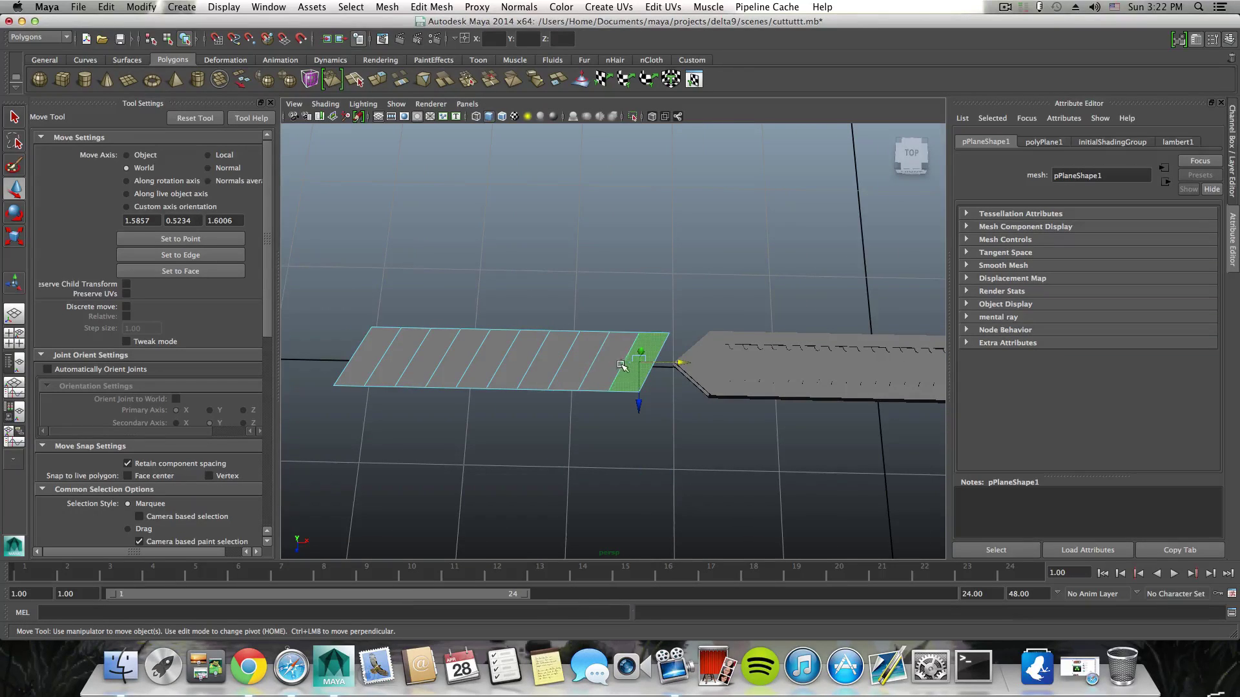
left_click(618, 366, "shift")
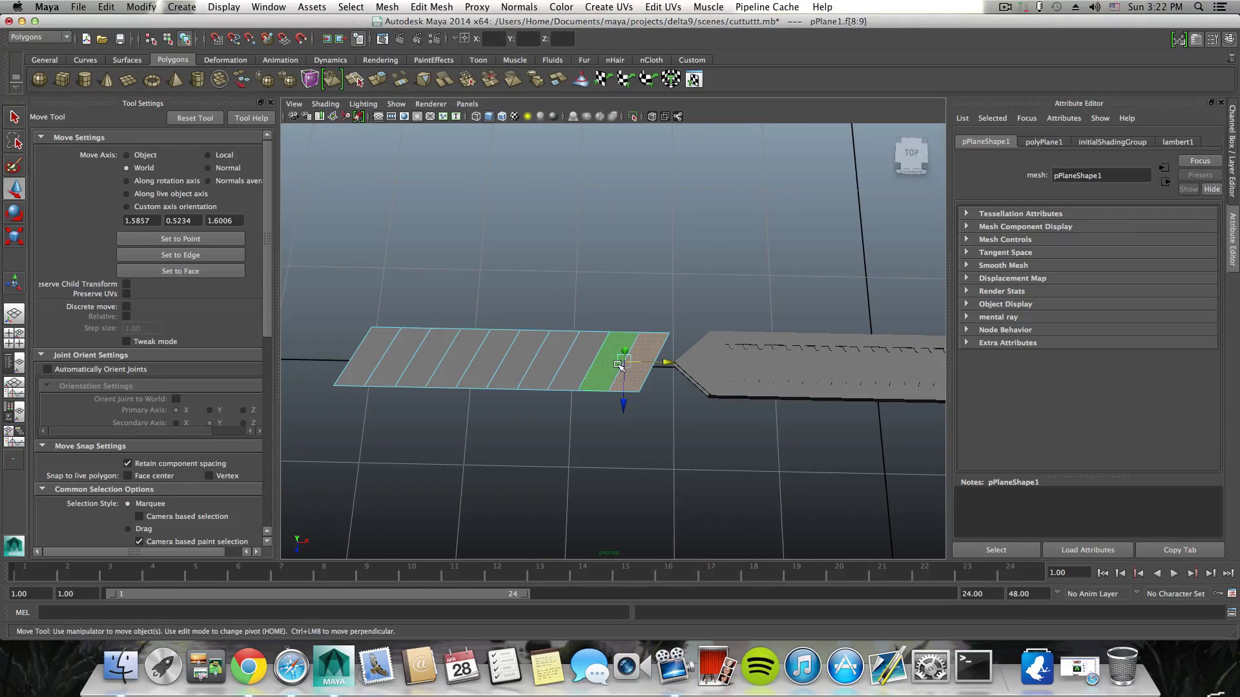
key("Delete")
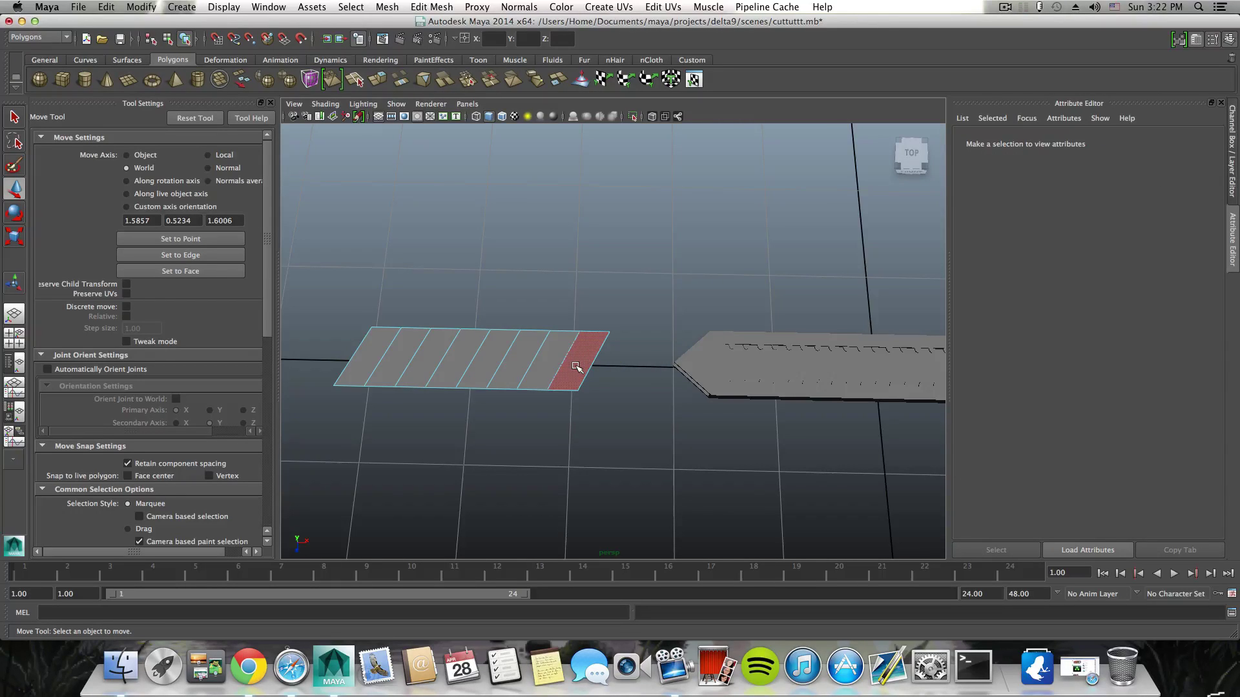
Step: Slide the shortened strip along X over the handle to test its fit, and undo both the move and the face deletion
key("F8")
left_click(577, 364)
left_click_drag(576, 365, 864, 370)
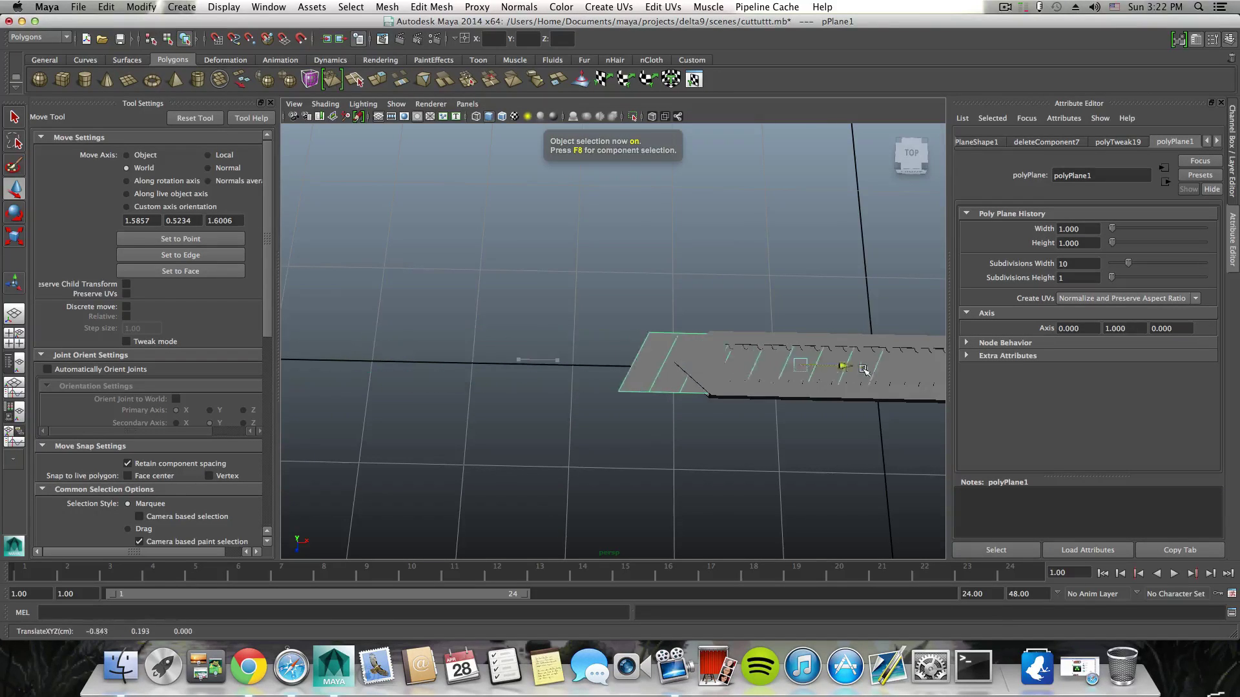
middle_click_drag(864, 370, 694, 393, "alt")
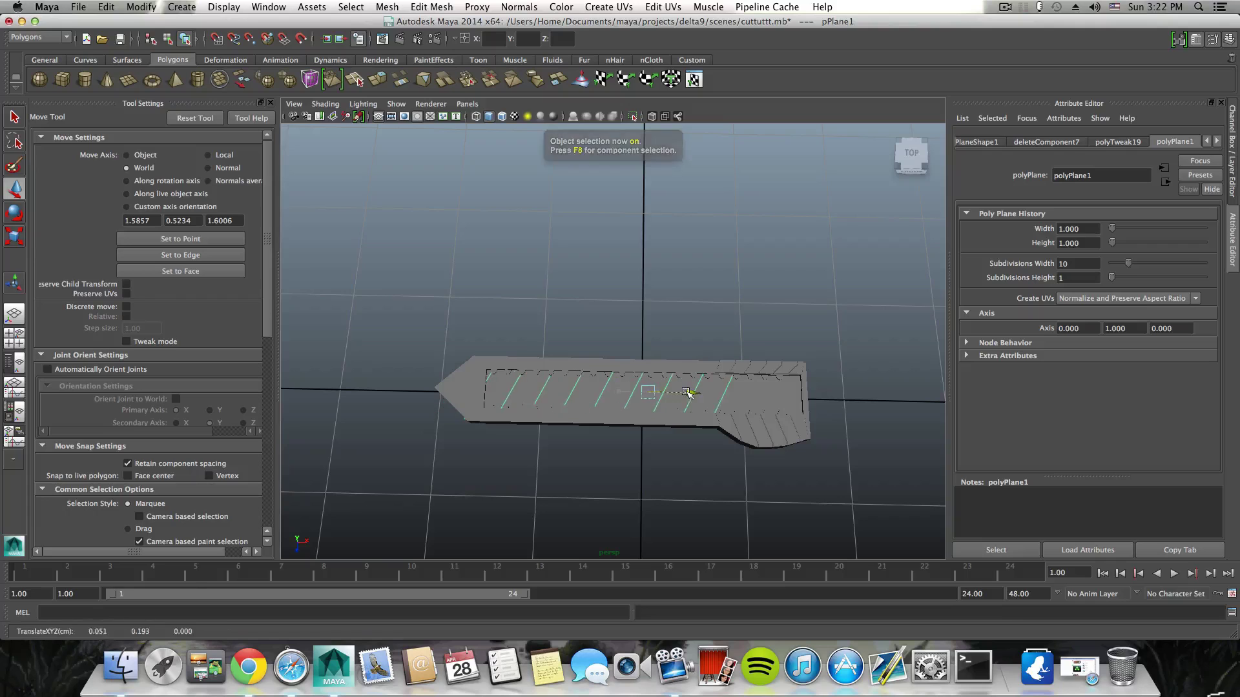
key("ctrl+z")
right_click_drag(700, 394, 581, 401, "alt")
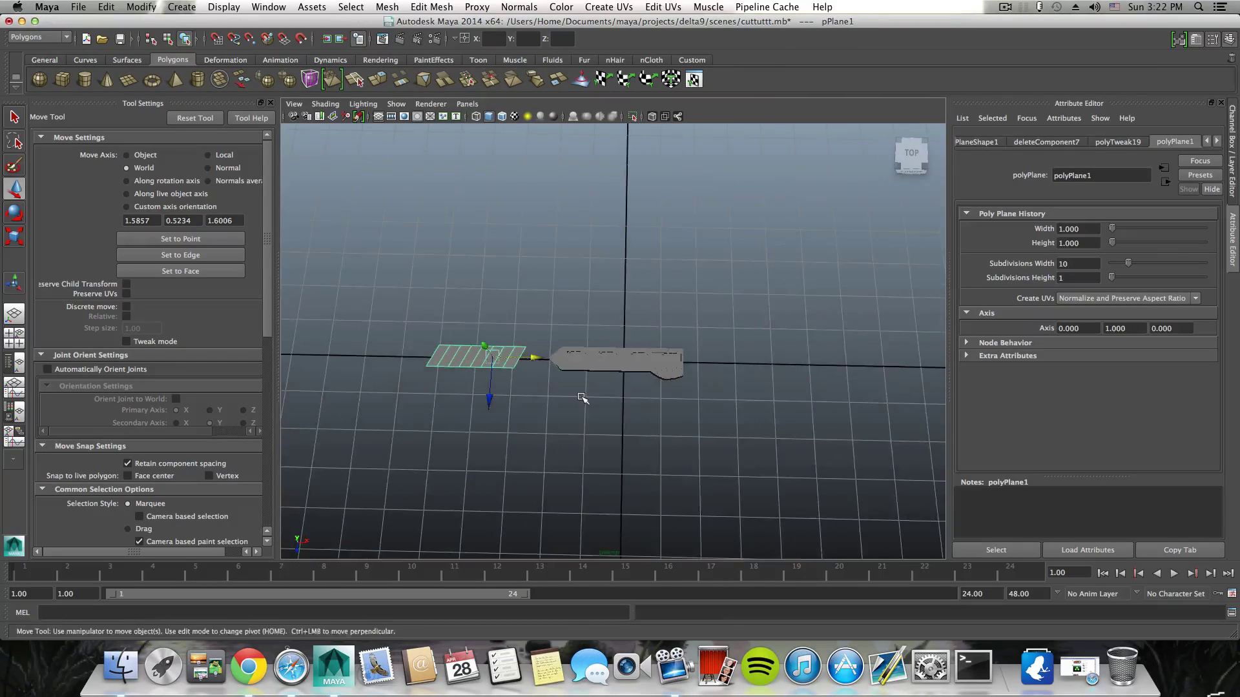
key("F8")
key("ctrl+z")
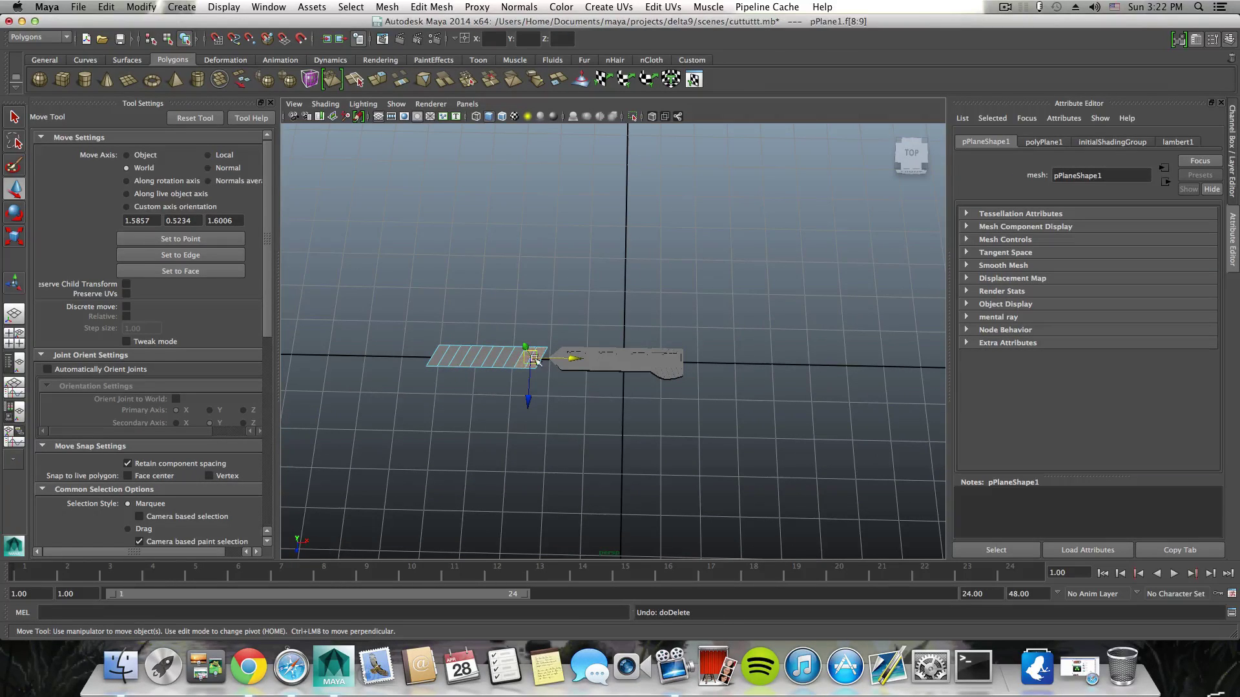
Step: Delete only the single end face of the strip nearest the handle
left_click(542, 347)
right_click_drag(539, 357, 536, 387)
key("Delete")
scroll(534, 370, "up", 7)
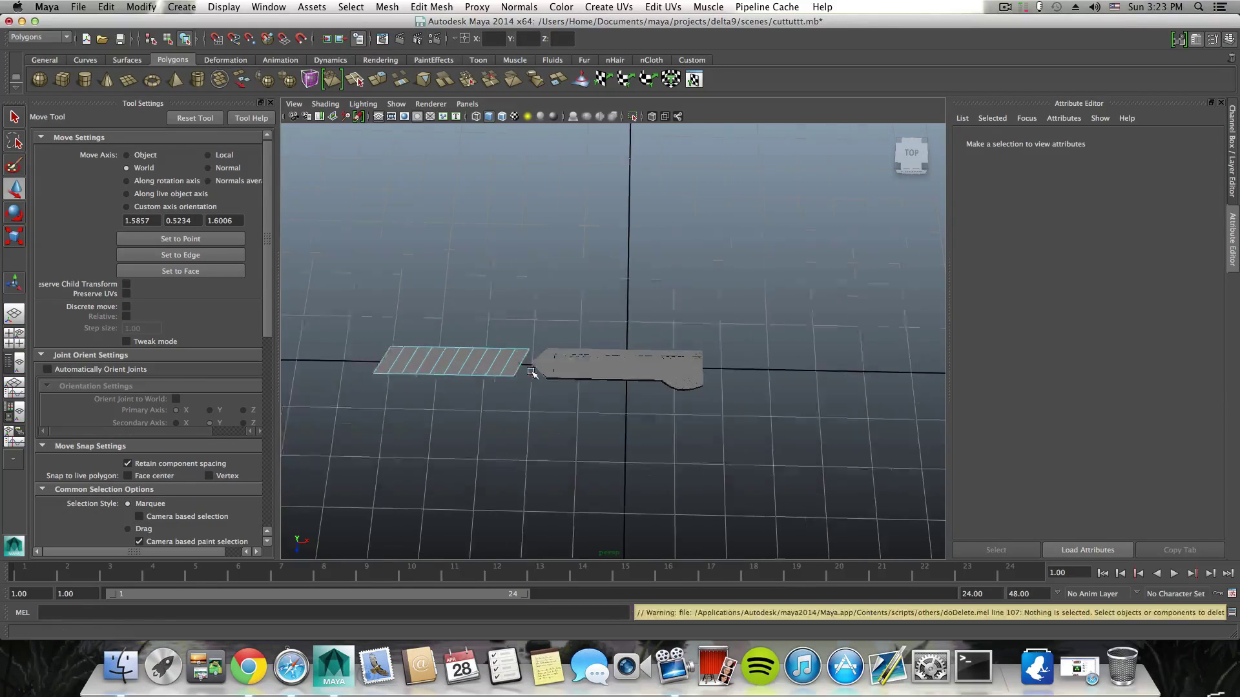
middle_click_drag(456, 397, 598, 405, "alt")
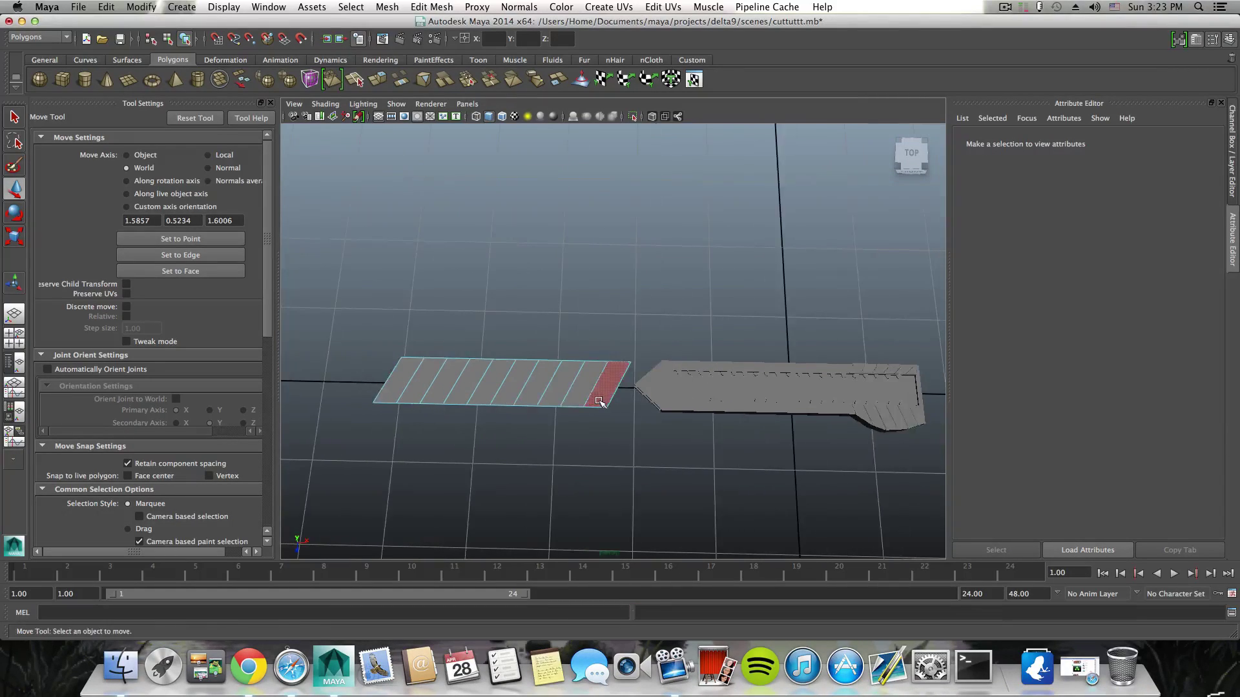
left_click(599, 401)
key("Delete")
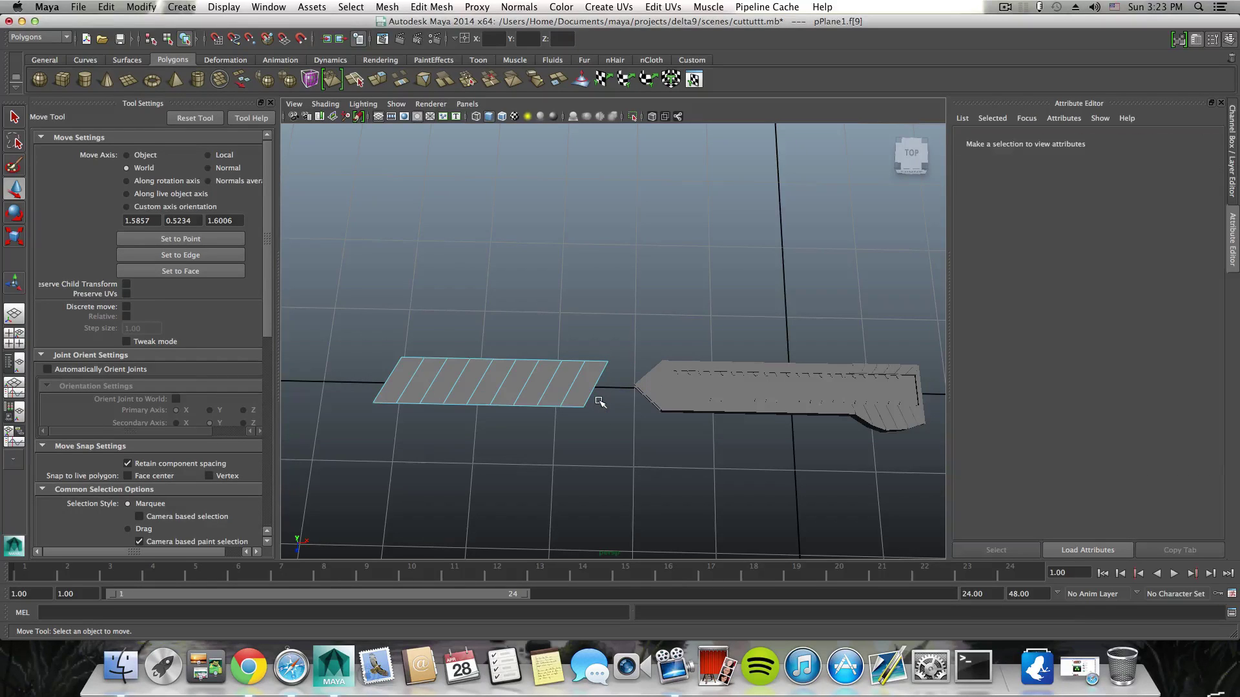
Step: Select the shortened strip as an object and test its fit along X, keeping it in front of the handle's tip
key("F8")
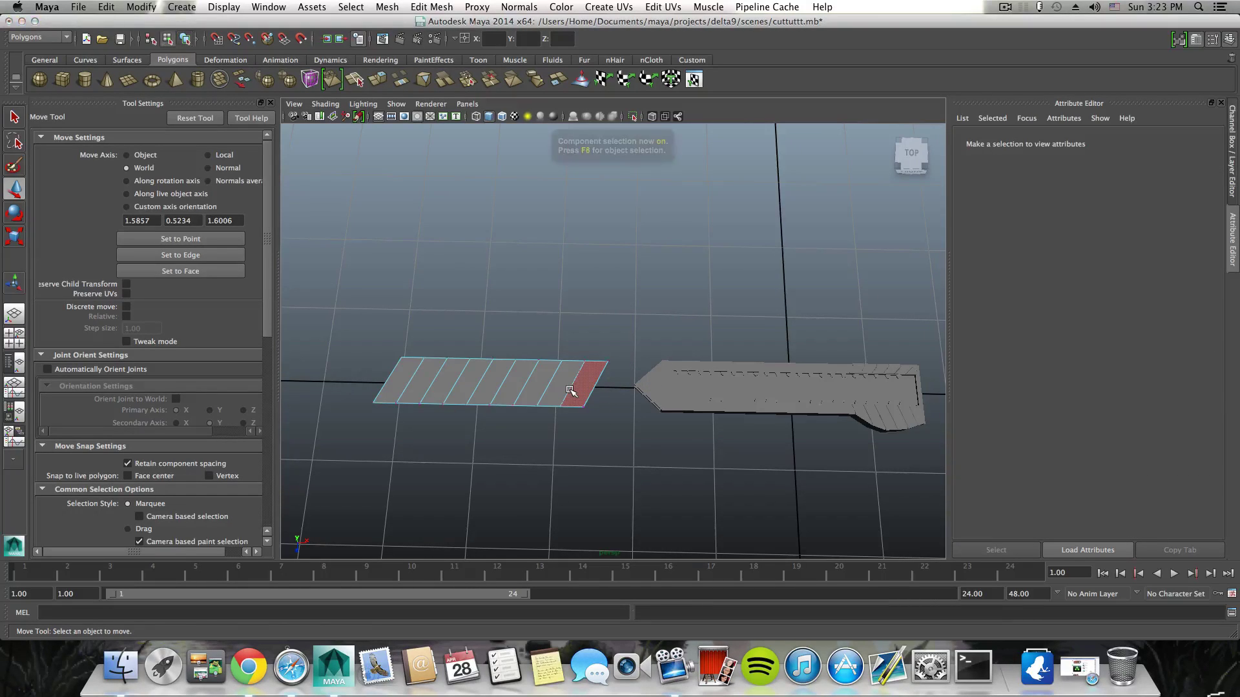
left_click(571, 391)
left_click_drag(582, 387, 733, 384)
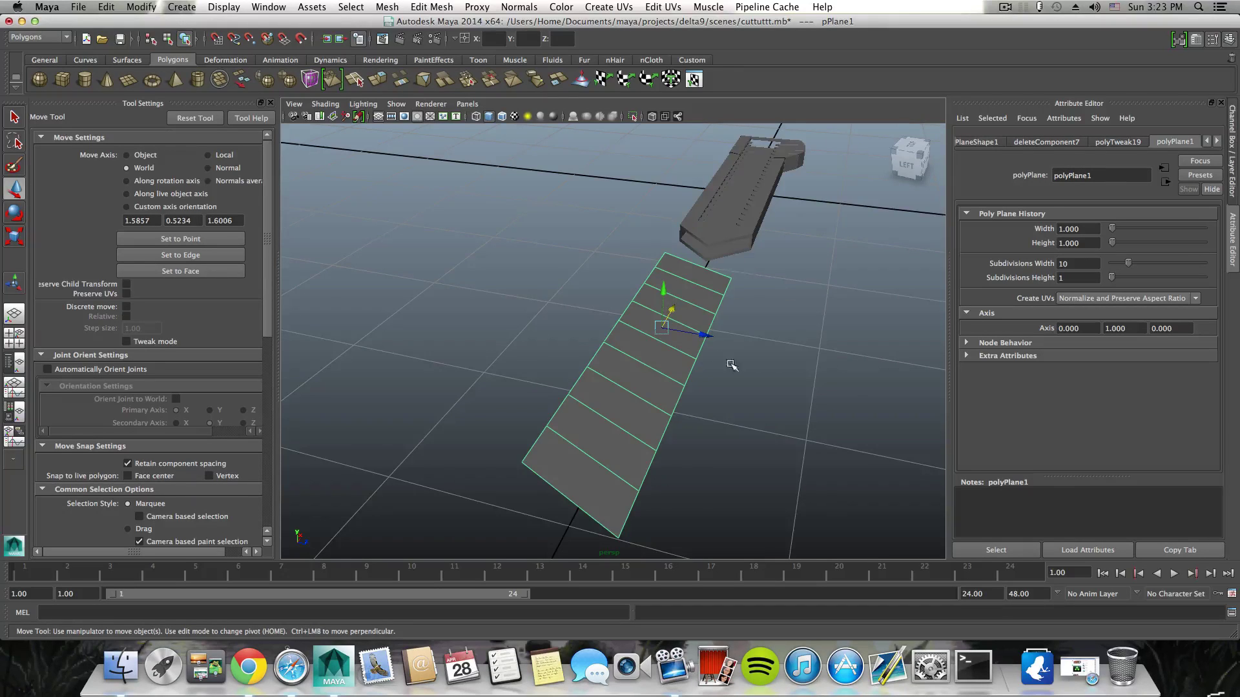
left_click_drag(730, 365, 743, 355, "alt")
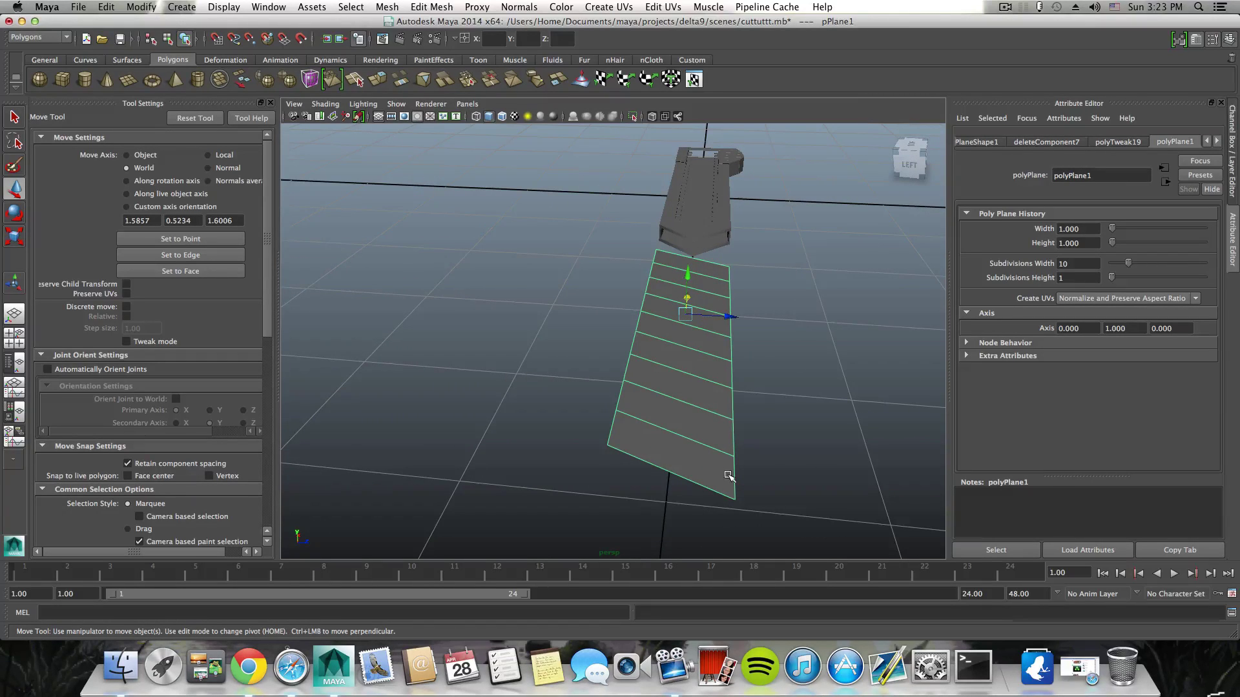
left_click_drag(728, 476, 656, 365, "alt")
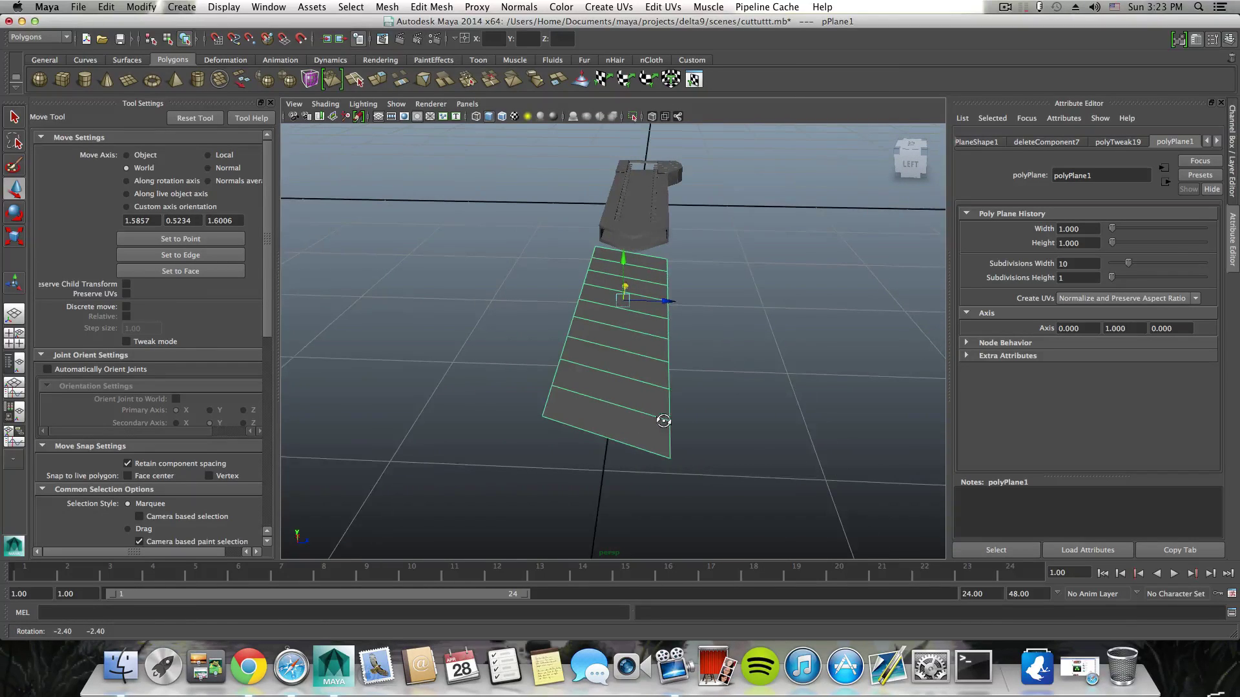
right_click_drag(656, 365, 597, 363)
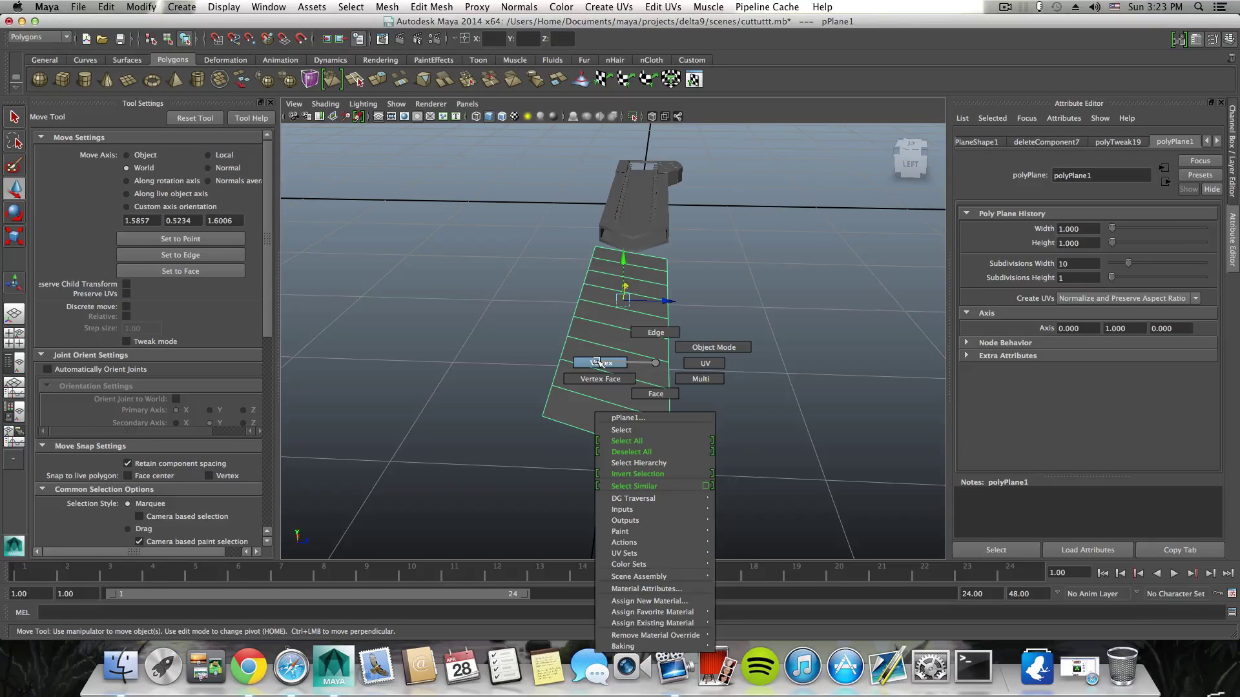
right_click_drag(636, 356, 656, 368)
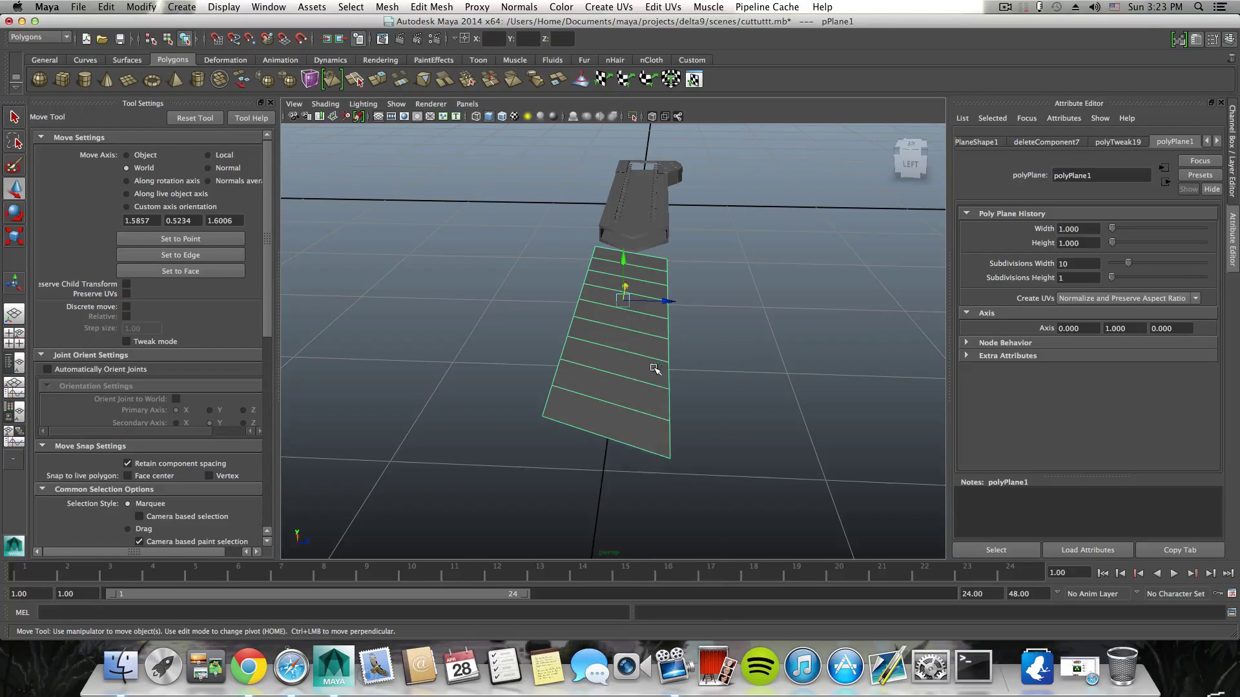
left_click_drag(656, 368, 607, 352, "alt")
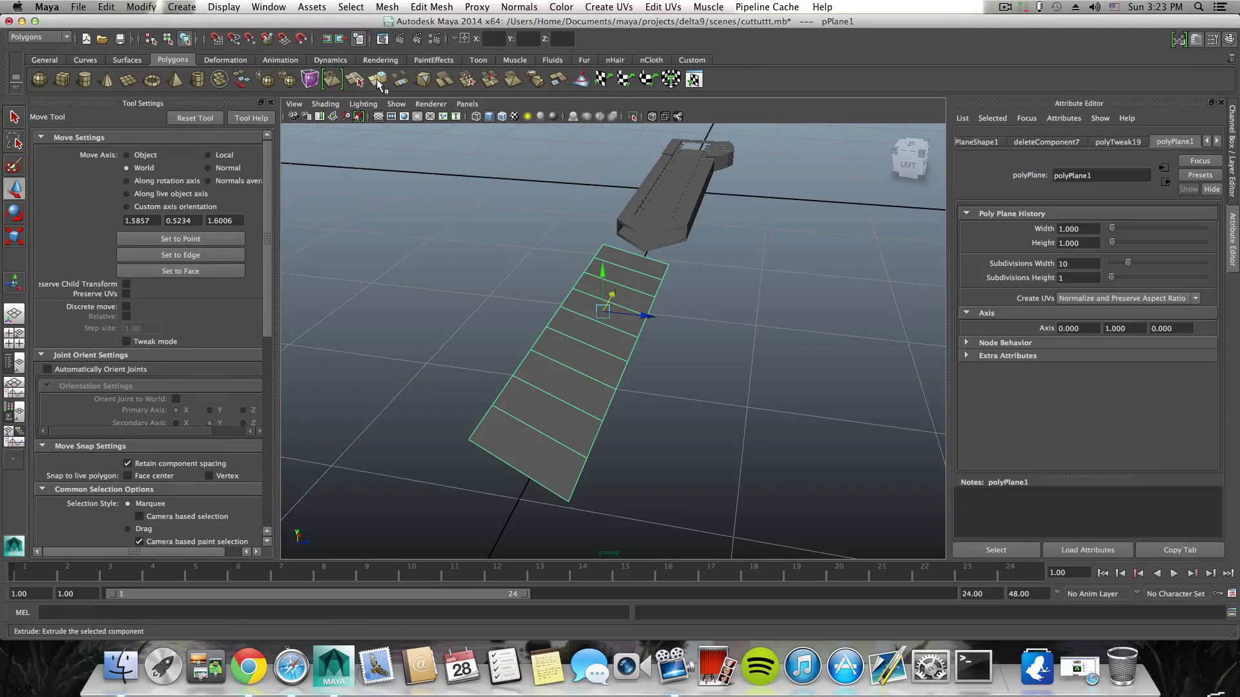
left_click_drag(617, 284, 643, 280, "alt")
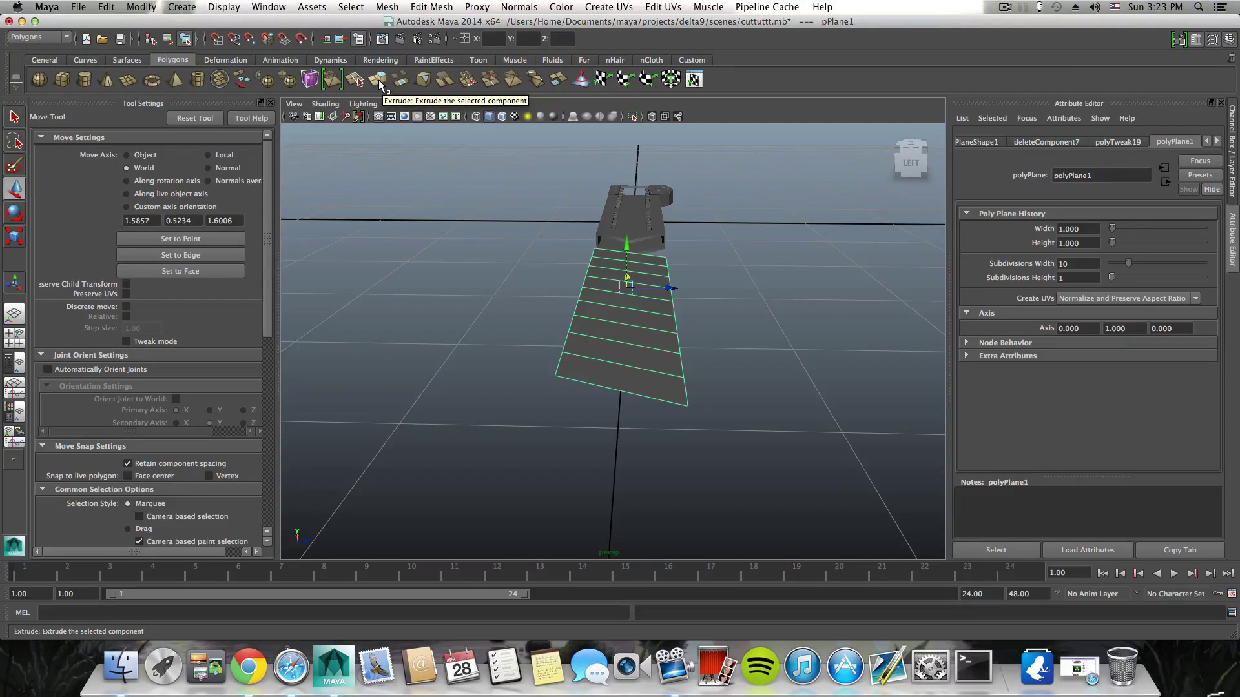
left_click(432, 6)
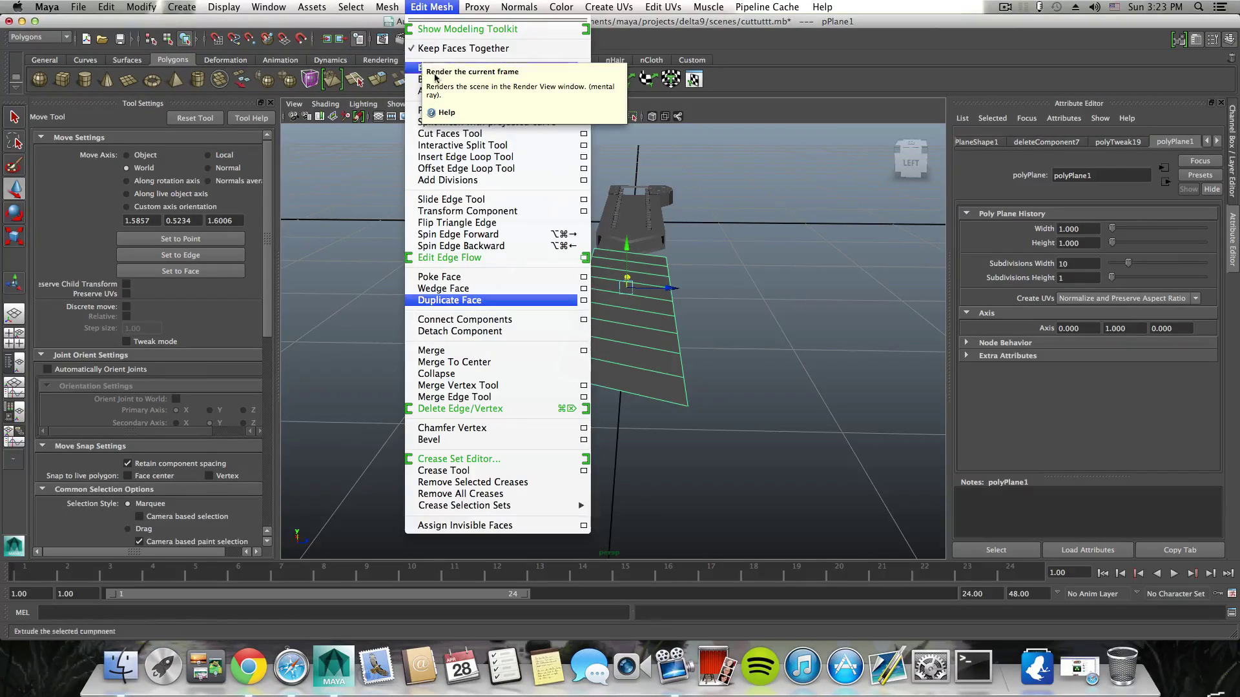
left_click(805, 171)
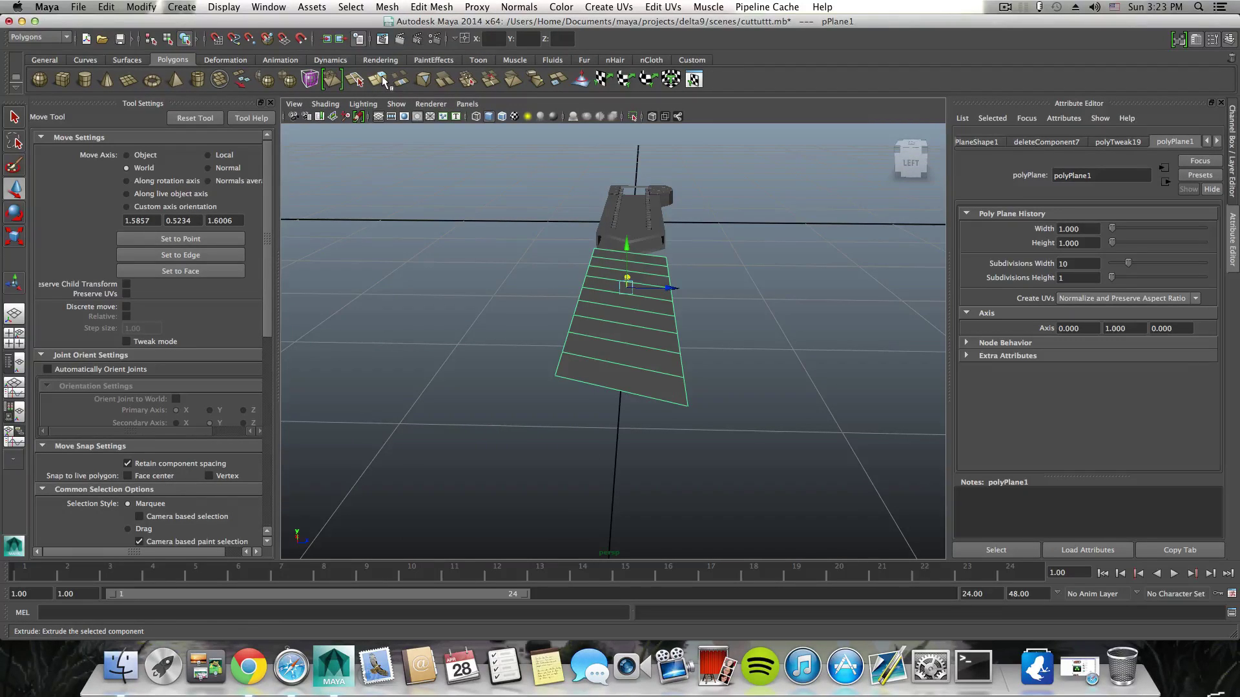
Step: Extrude the whole strip with a local Z translation of 0.004 to give the blade a thin thickness, and return to object selection
key("ctrl+e")
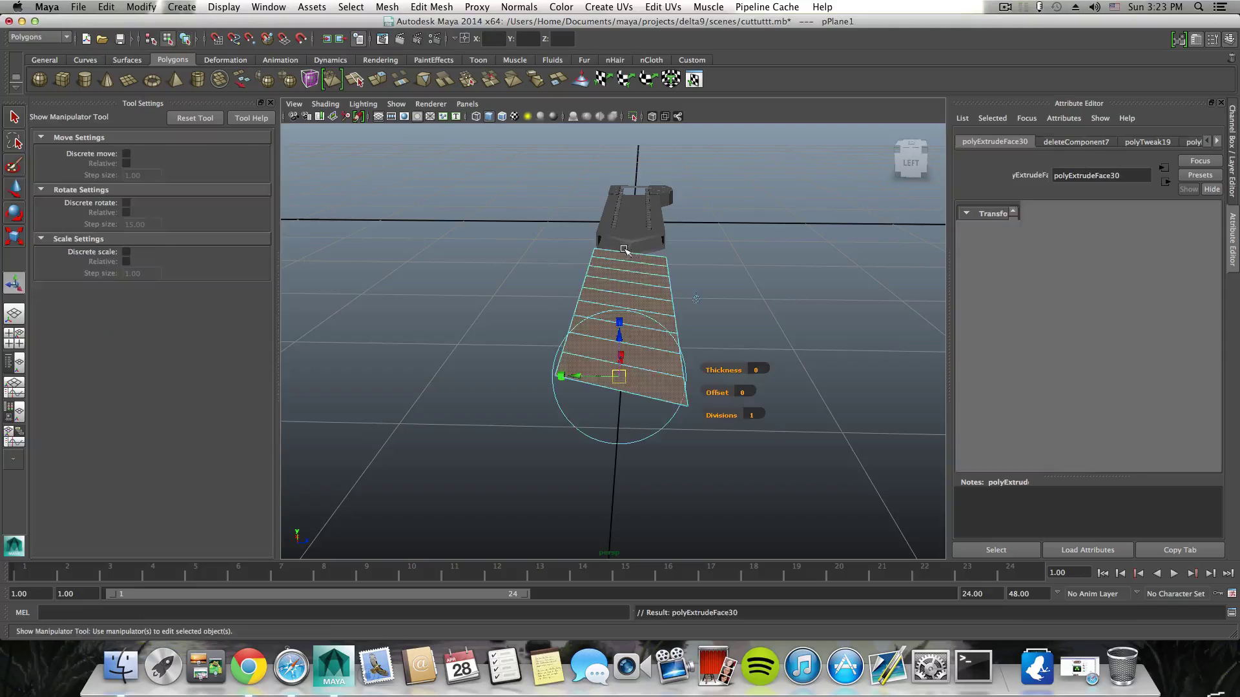
left_click_drag(620, 339, 619, 335)
scroll(697, 345, "up", 5)
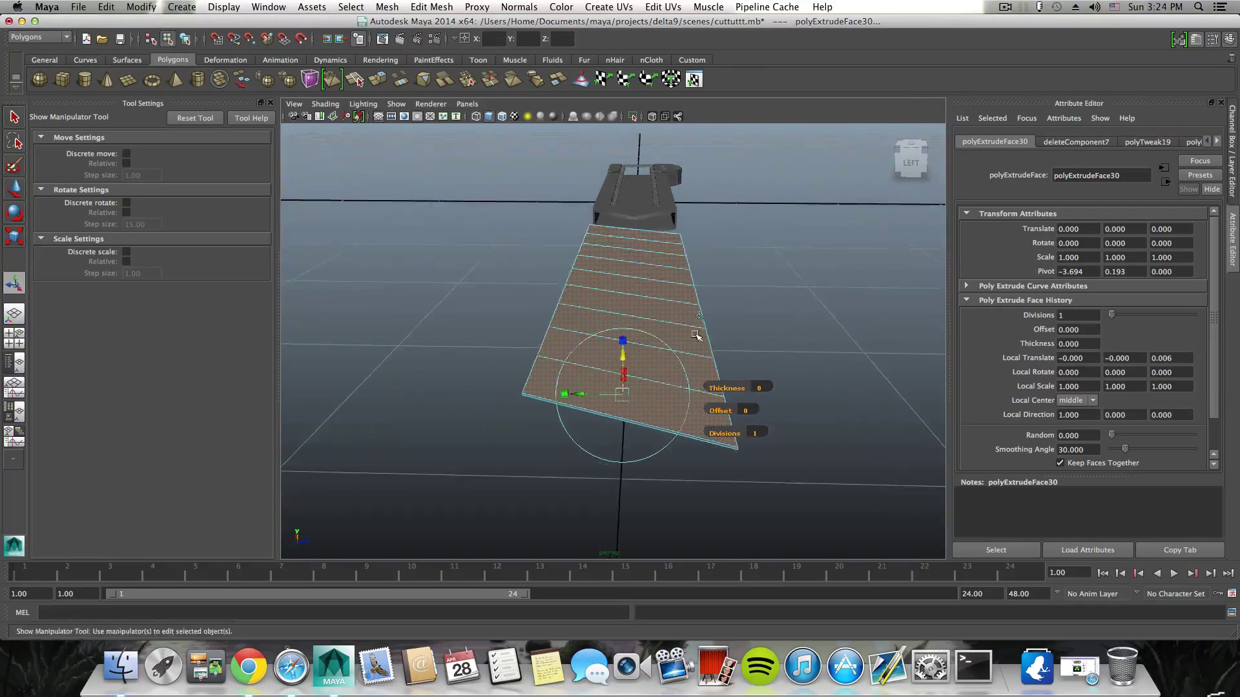
left_click_drag(698, 349, 696, 310, "alt")
left_click_drag(627, 251, 626, 250)
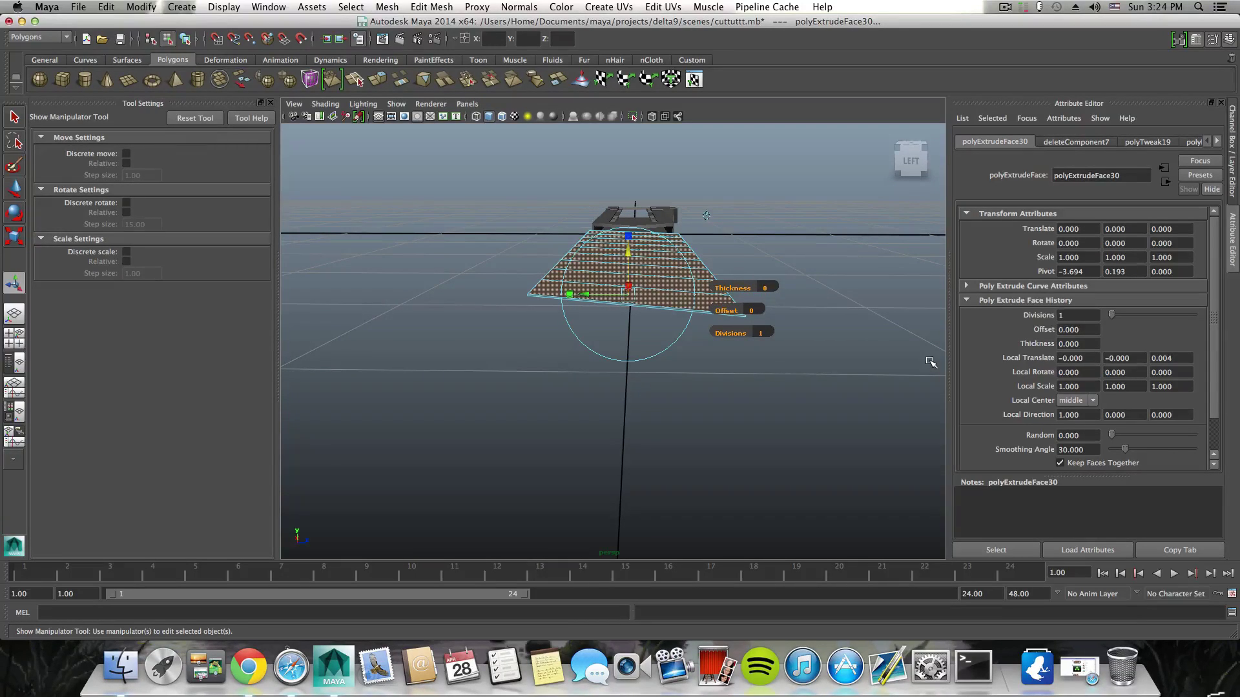
key("F8")
Step: Insert an edge loop along the blade's full length, close to the long front edge
left_click_drag(711, 312, 682, 331, "alt")
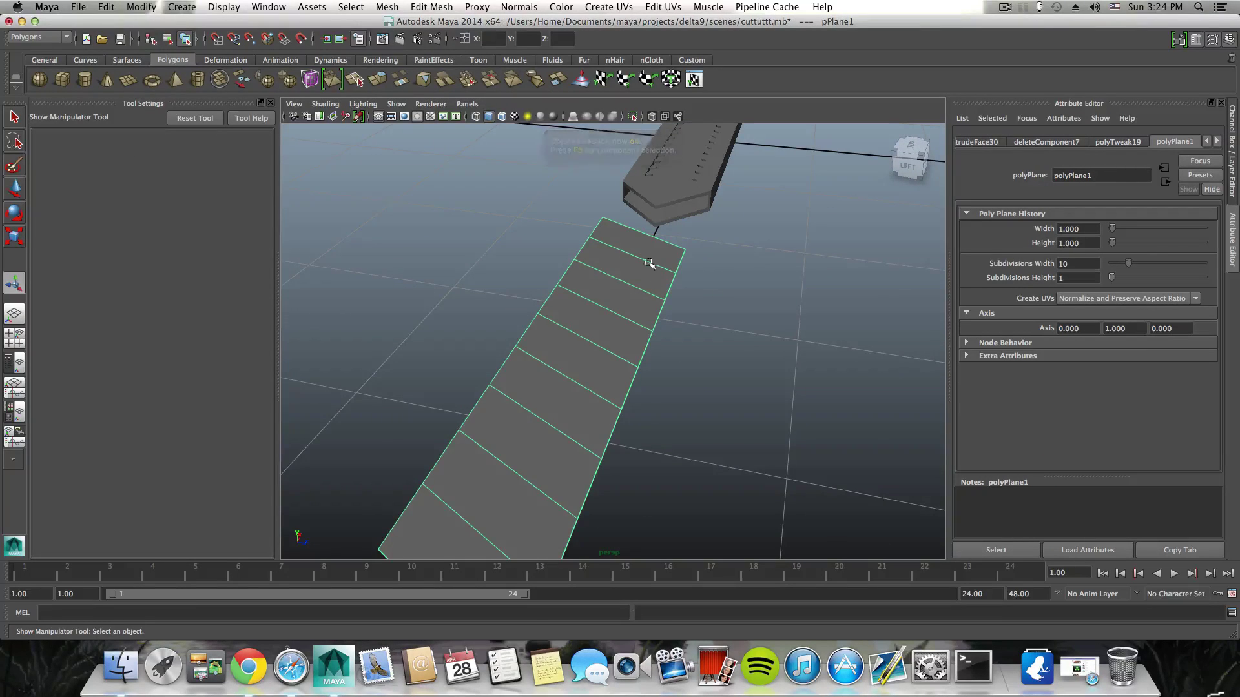
left_click_drag(653, 258, 632, 314, "alt")
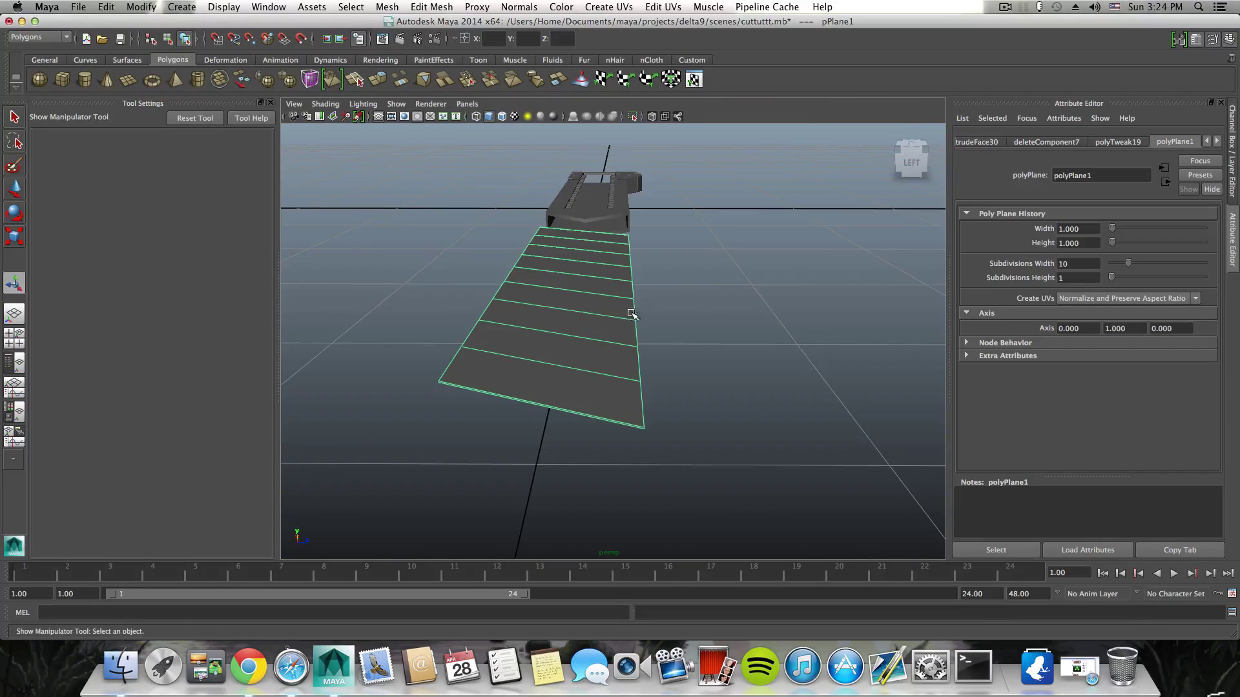
right_click(623, 342, "shift")
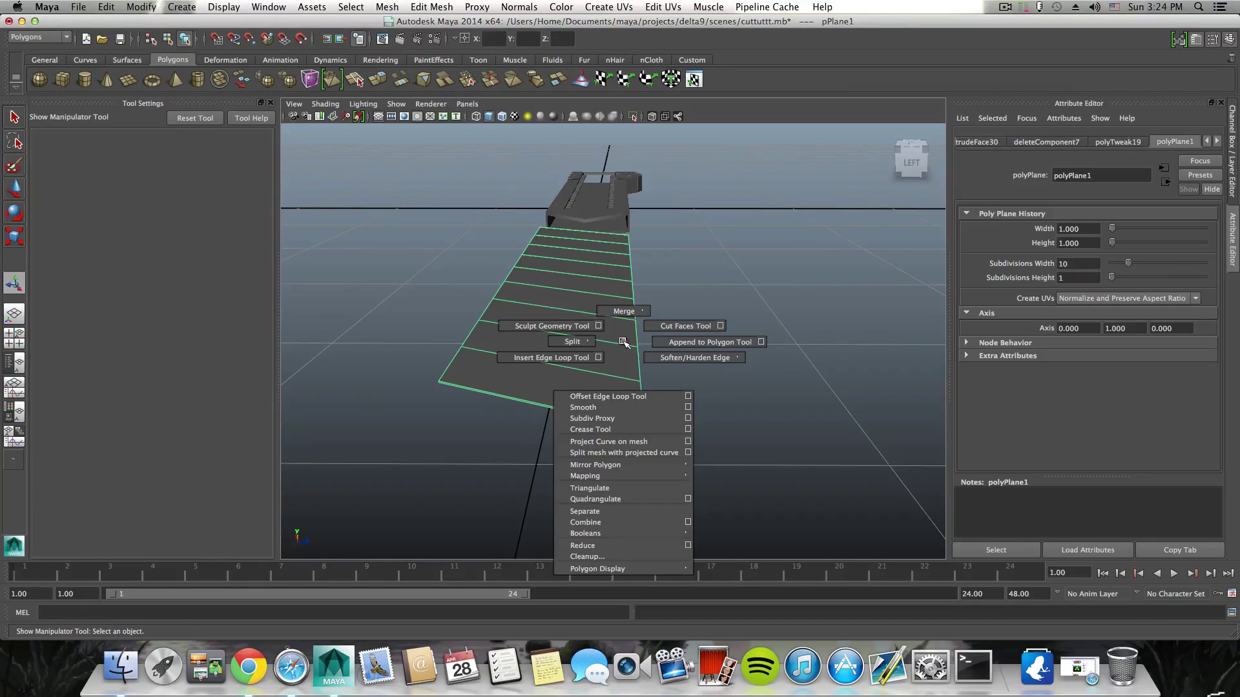
right_click_drag(616, 343, 548, 357, "shift")
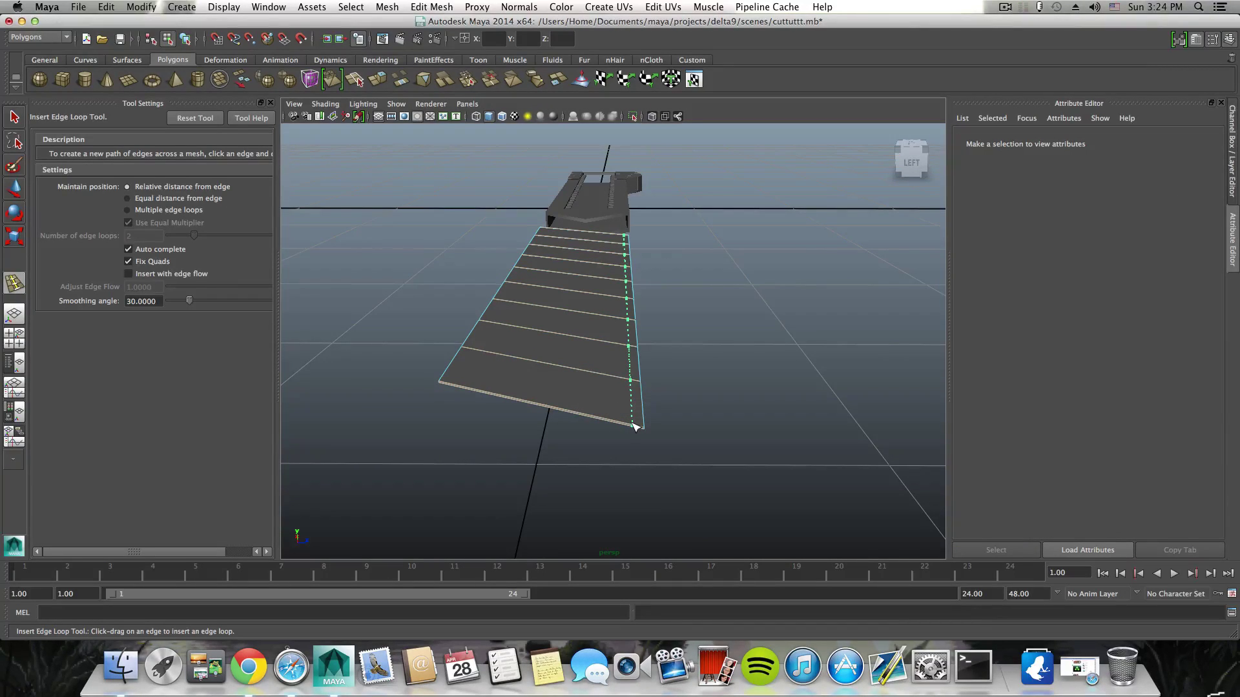
left_click(635, 427)
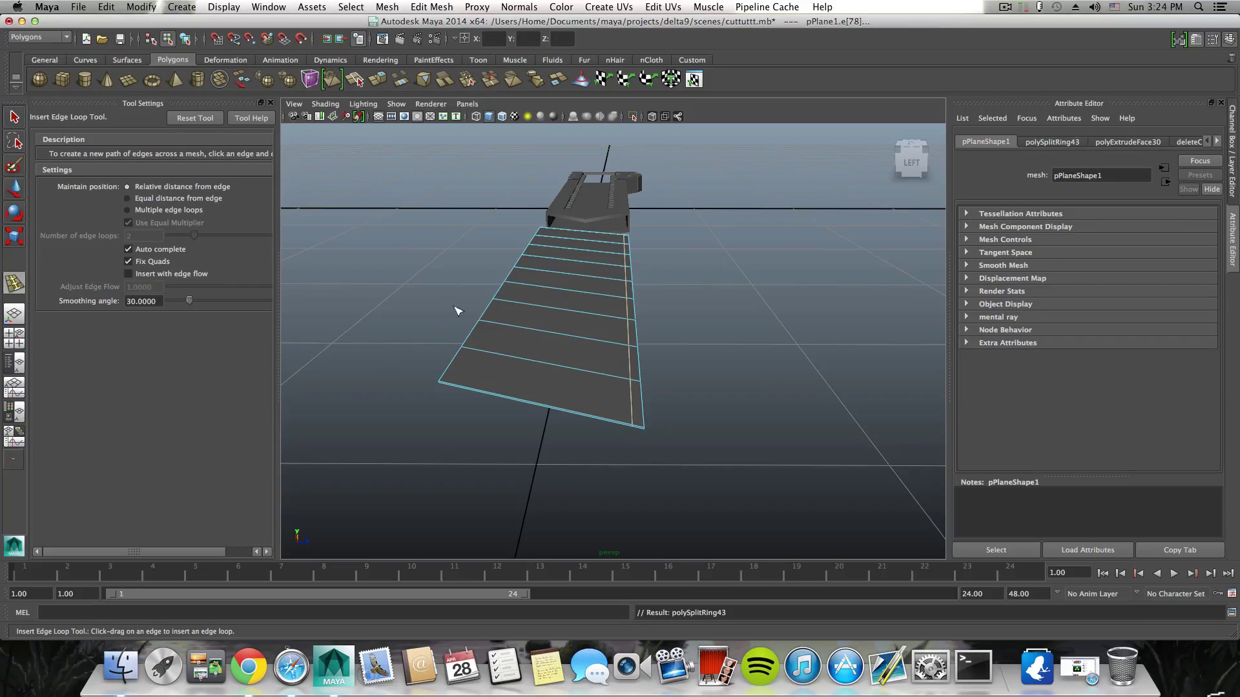
Step: Switch to face selection and select the narrow strip of top faces along the blade's long front edge
right_click_drag(553, 327, 561, 361)
key("q")
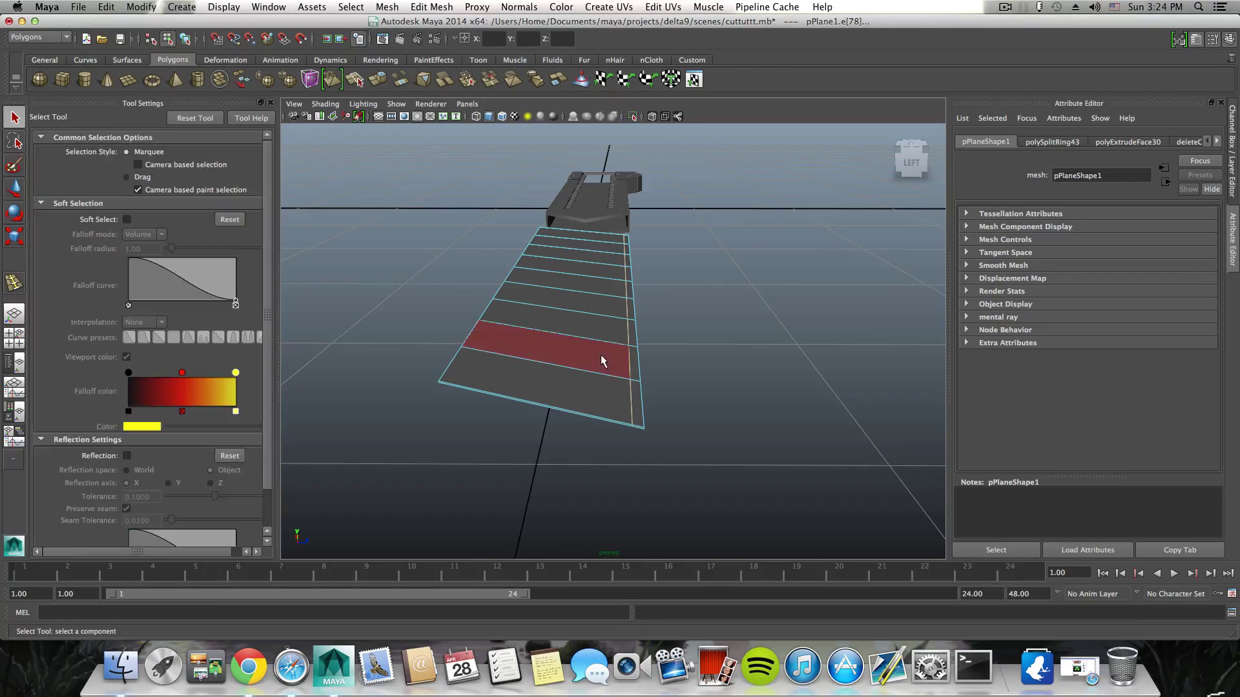
left_click(634, 392)
double_click(634, 371, "shift")
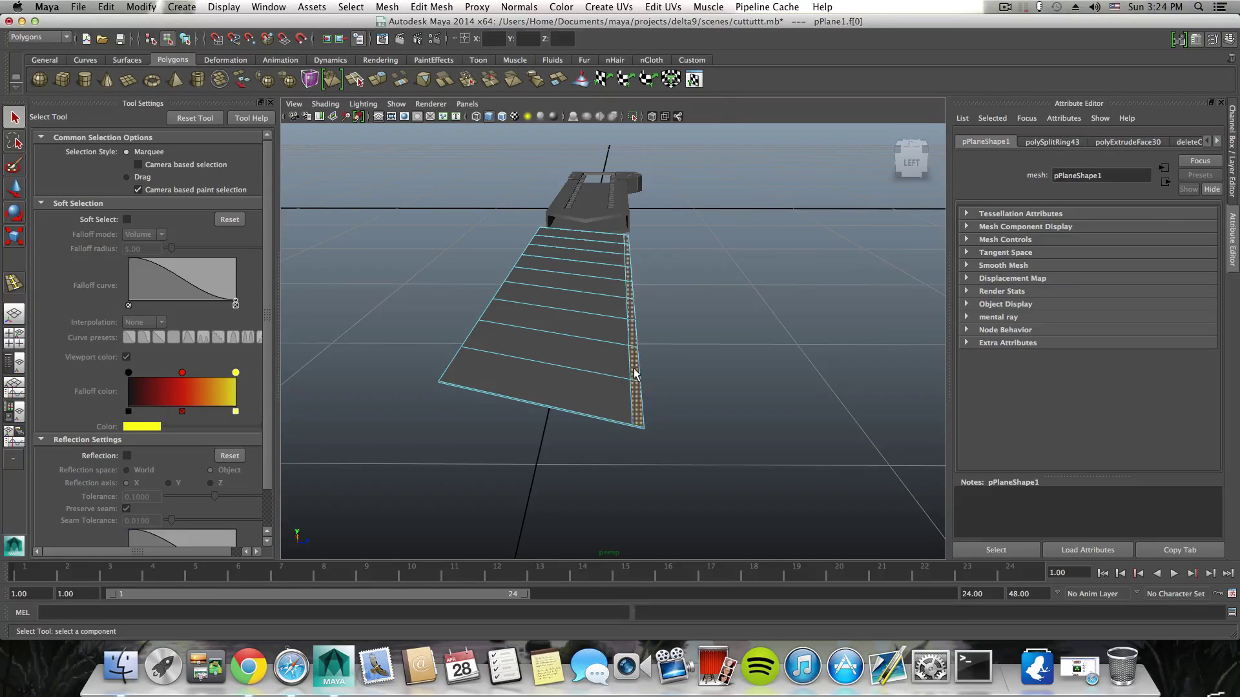
mouse_move(644, 337)
left_mouse_down("alt")
mouse_move(617, 385)
mouse_move(652, 354)
mouse_move(640, 337)
left_mouse_up("alt")
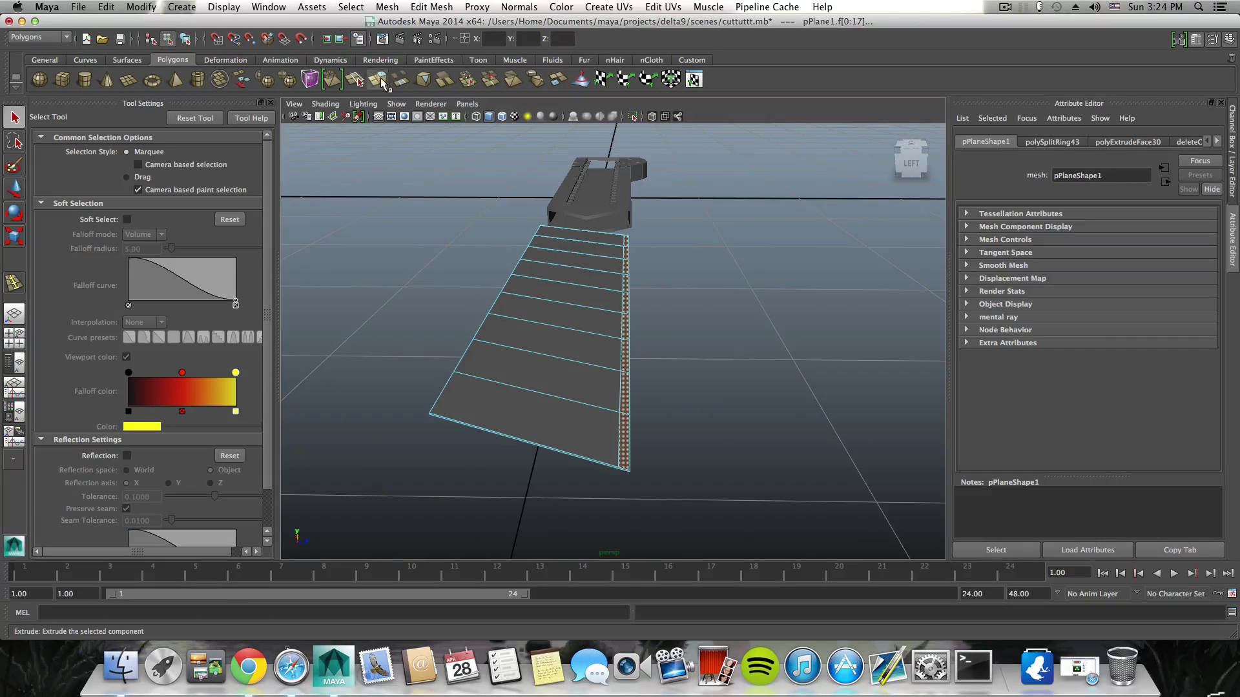
key("ctrl+e")
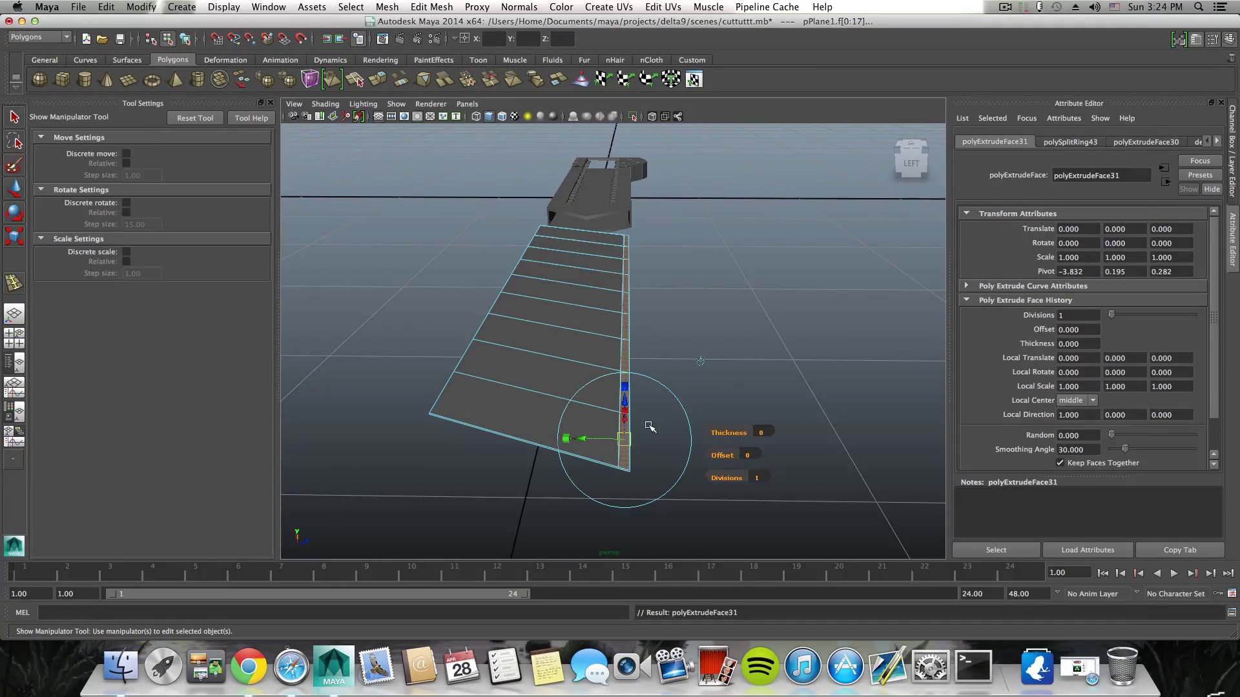
left_click_drag(704, 362, 698, 369, "alt")
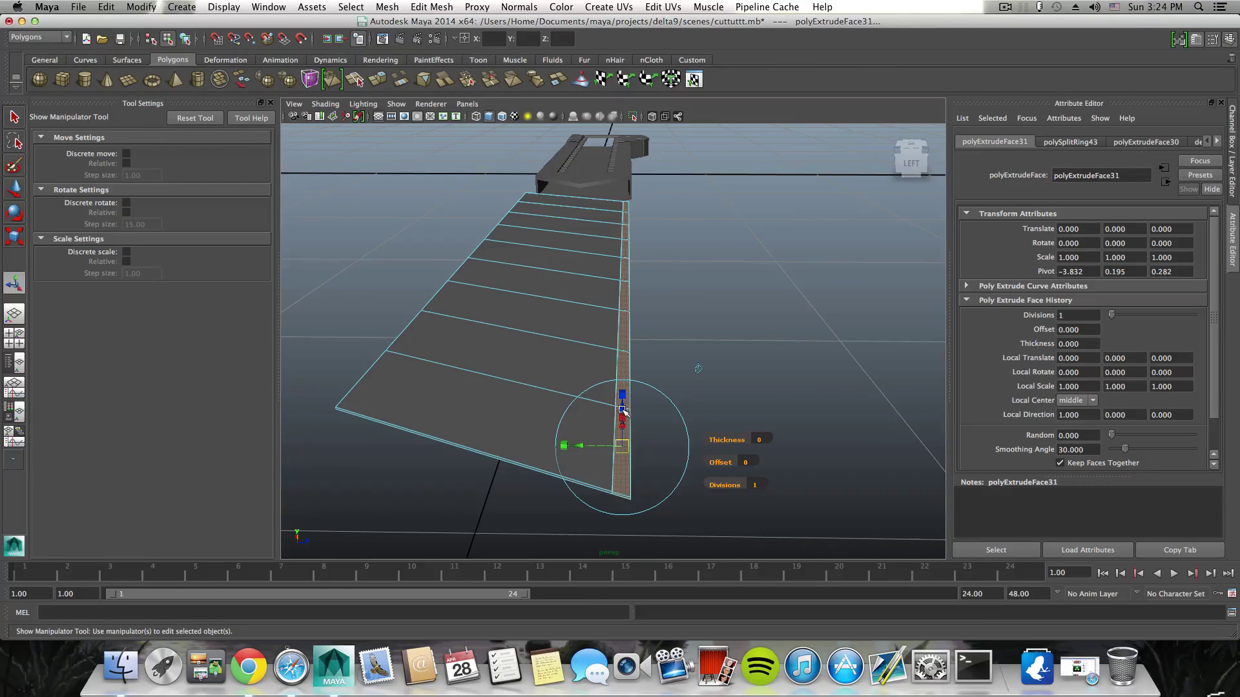
left_click_drag(623, 411, 631, 448)
key("z")
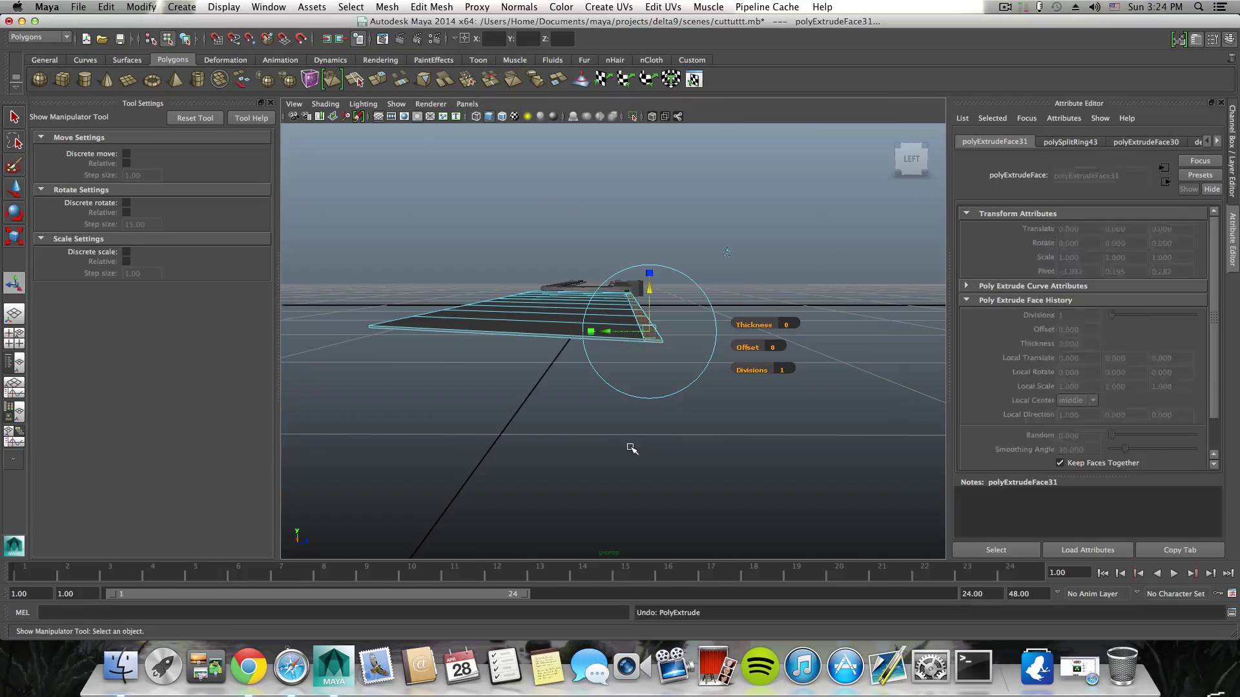
key("z")
Step: Complete the selection of the narrow front-edge face strip and extrude it with a local Z translation of 0.005
left_click_drag(643, 347, 642, 388, "alt")
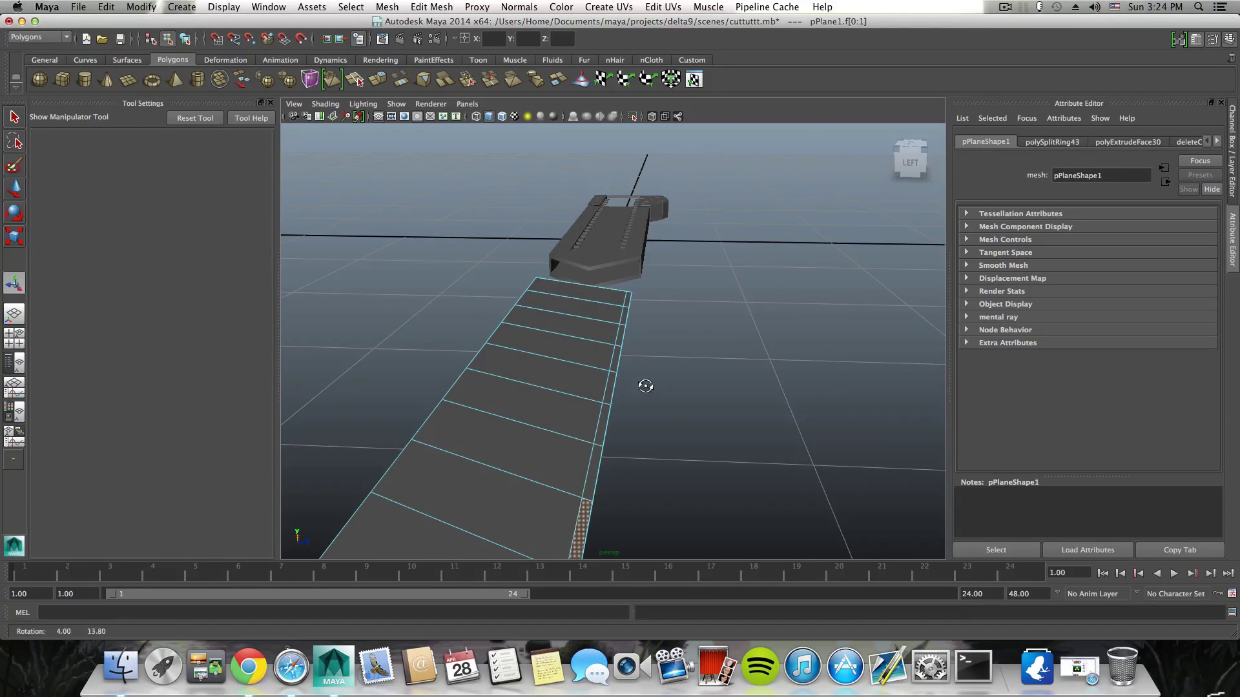
double_click(628, 301, "shift")
left_click_drag(631, 310, 635, 391, "alt")
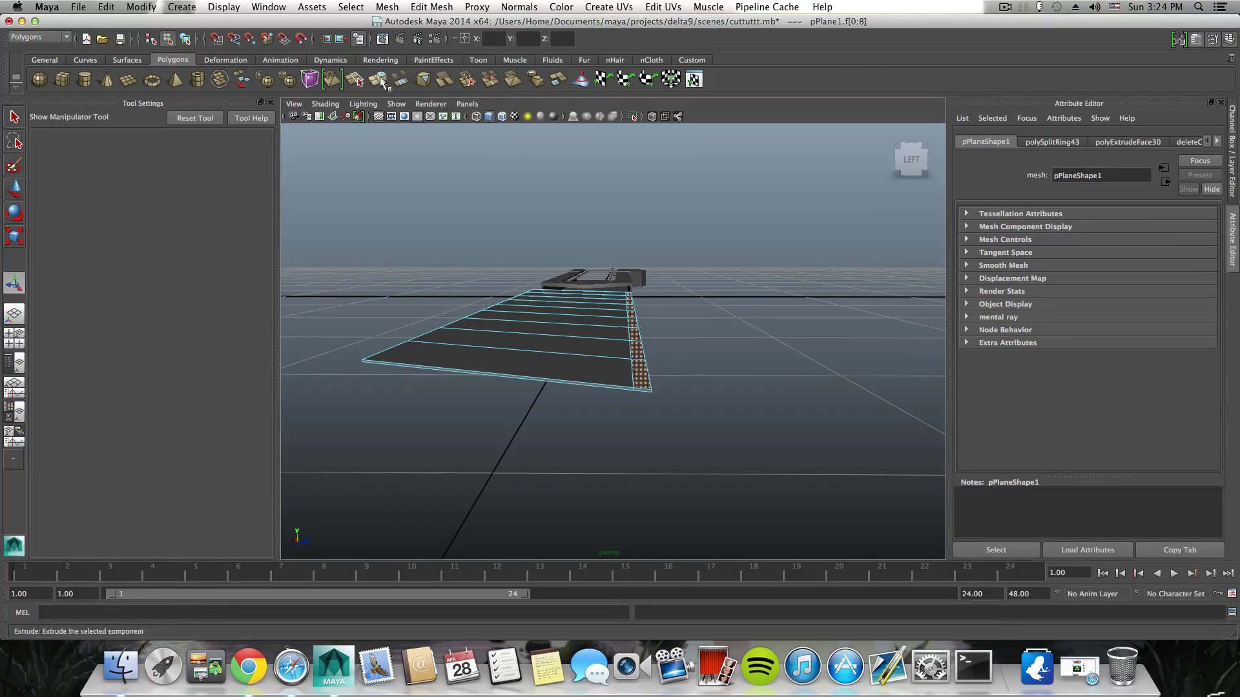
left_click(377, 80)
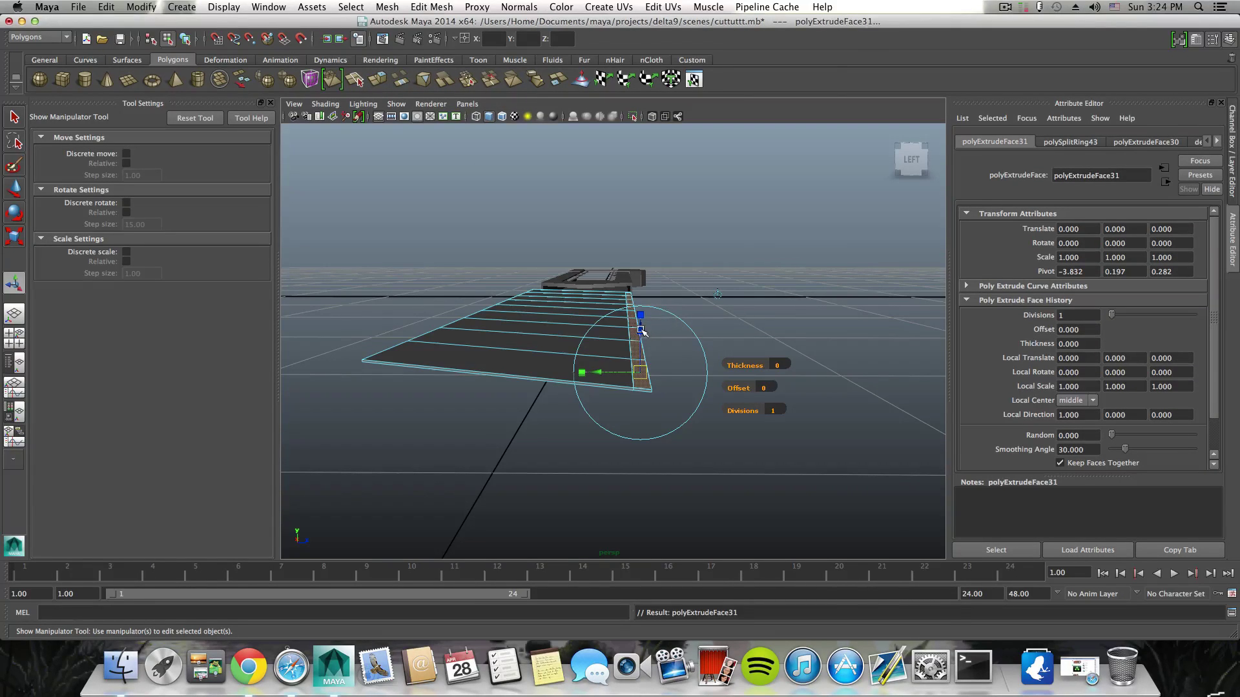
left_click_drag(643, 331, 667, 343)
scroll(665, 343, "up", 5)
left_click(417, 5)
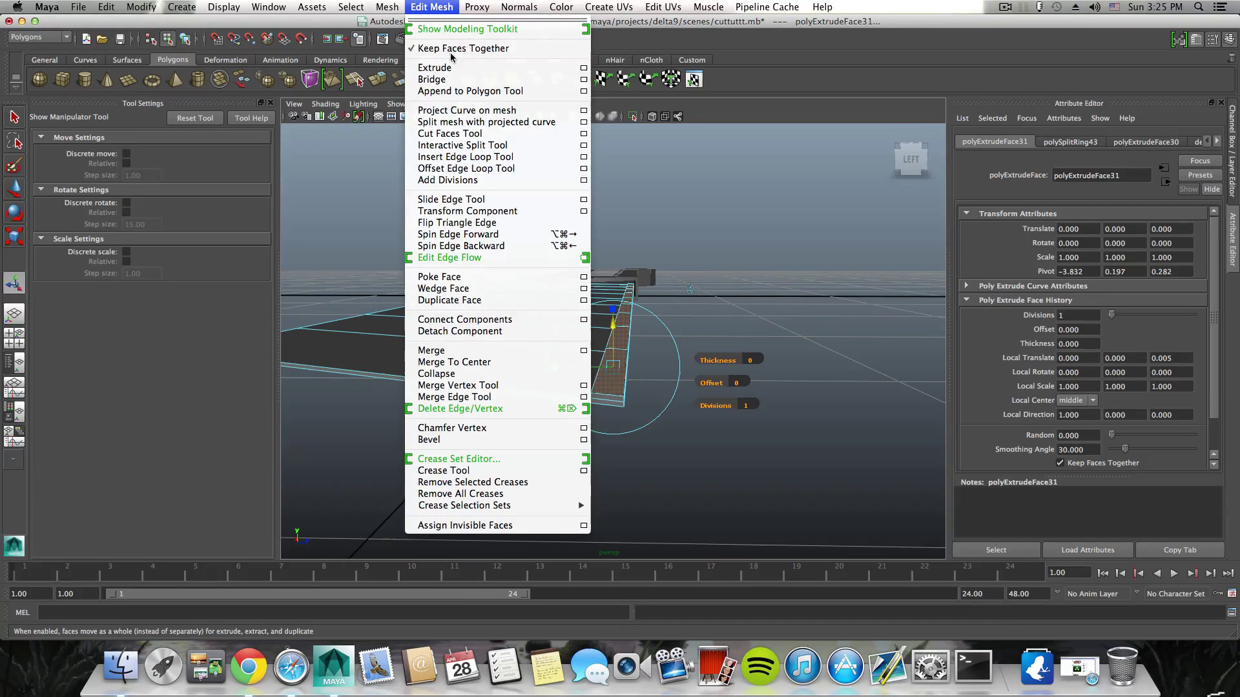
left_click(440, 7)
left_click_drag(638, 314, 319, 285, "alt")
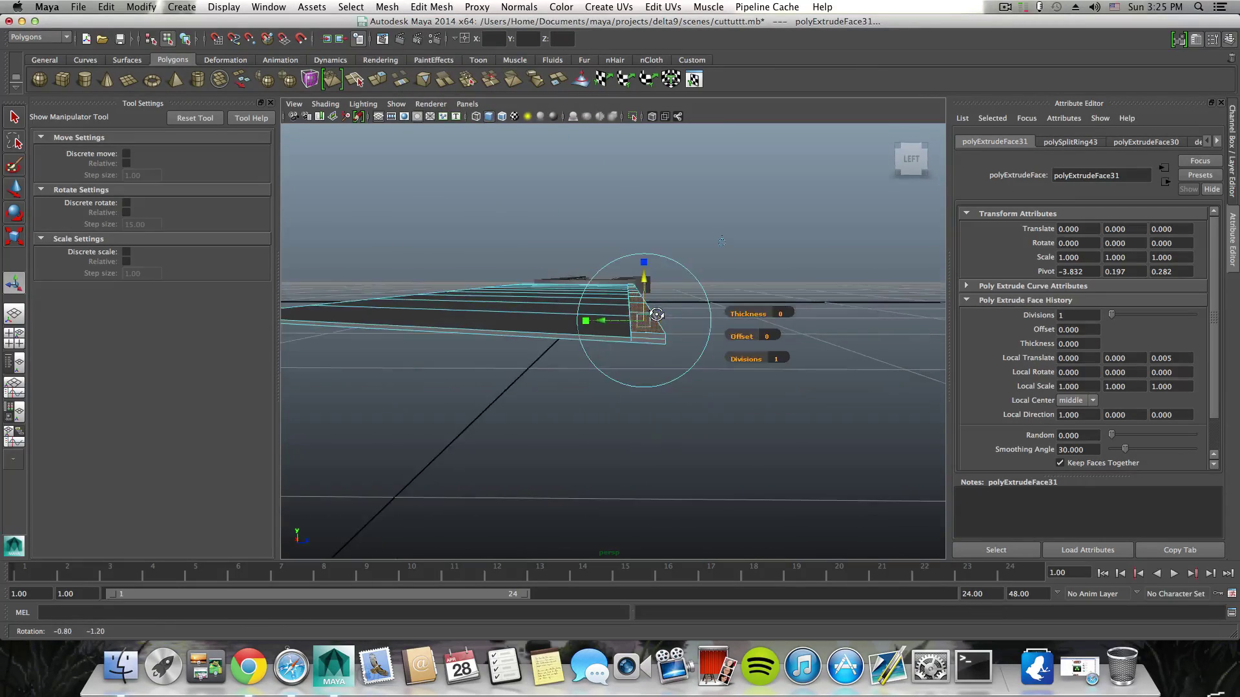
key("e")
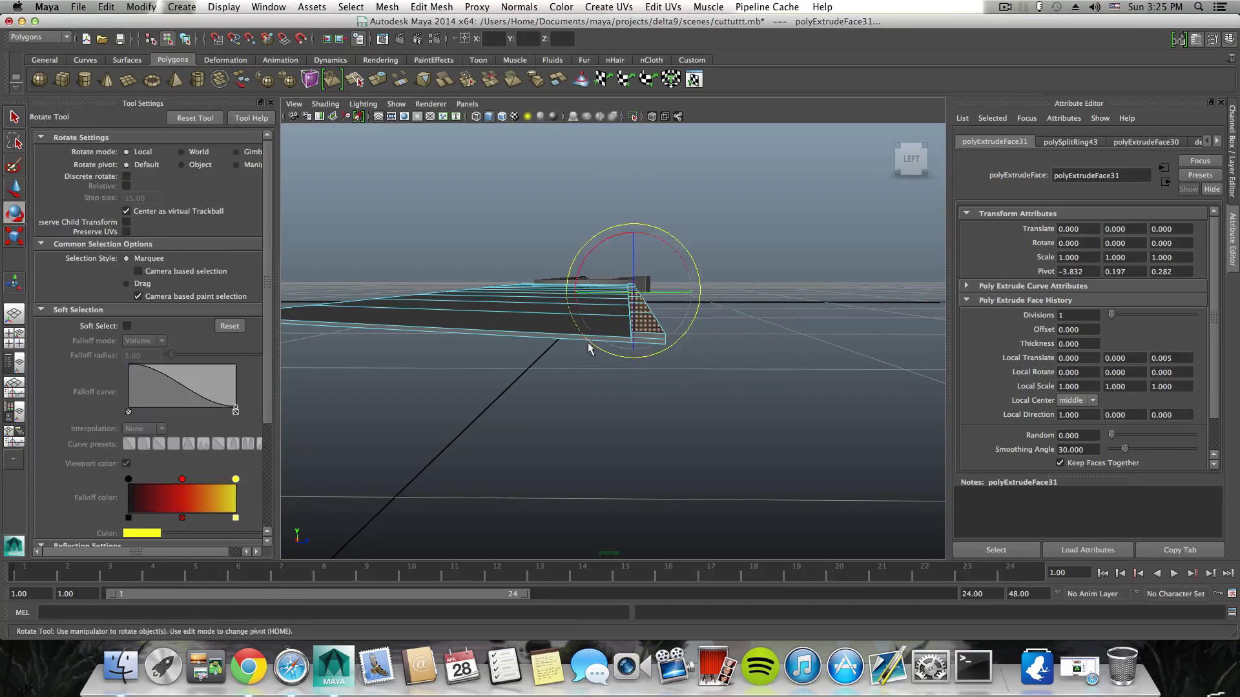
left_click_drag(587, 343, 605, 345, "alt")
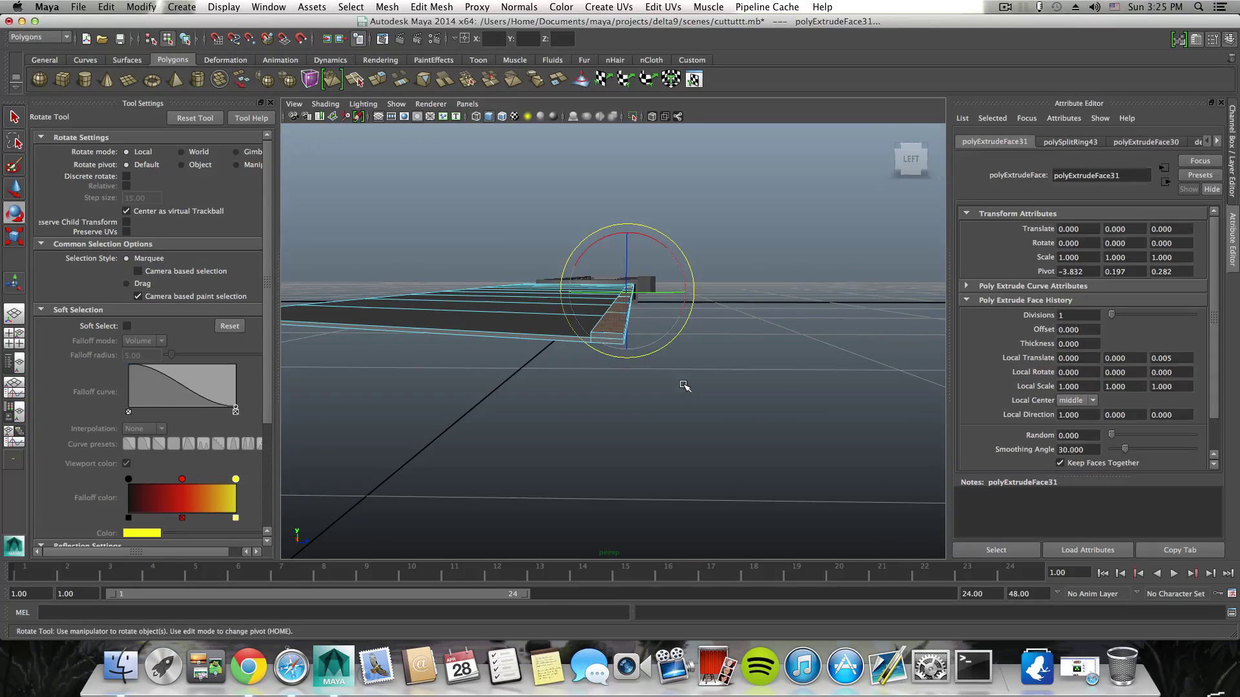
Step: Select all vertices along the strip's outer edge and merge them with a threshold of 0.01 to form a sharp cutting edge
left_click(644, 342)
right_click_drag(612, 310, 565, 310)
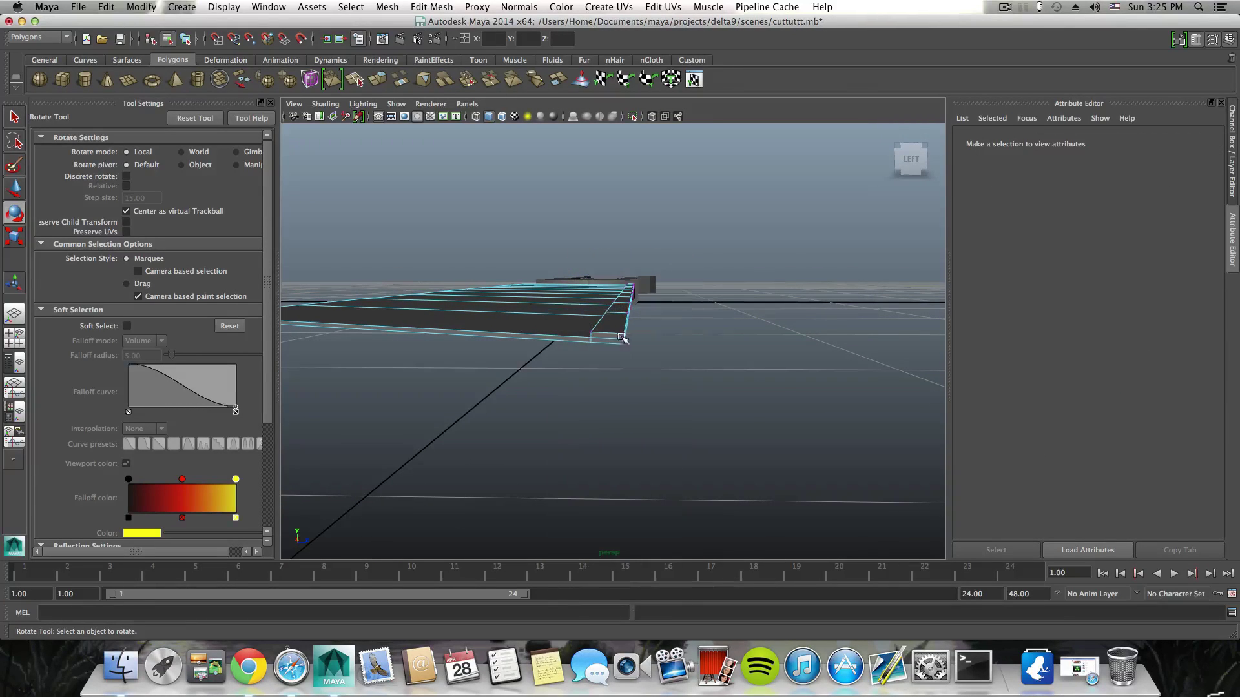
left_click_drag(623, 340, 625, 338, "alt")
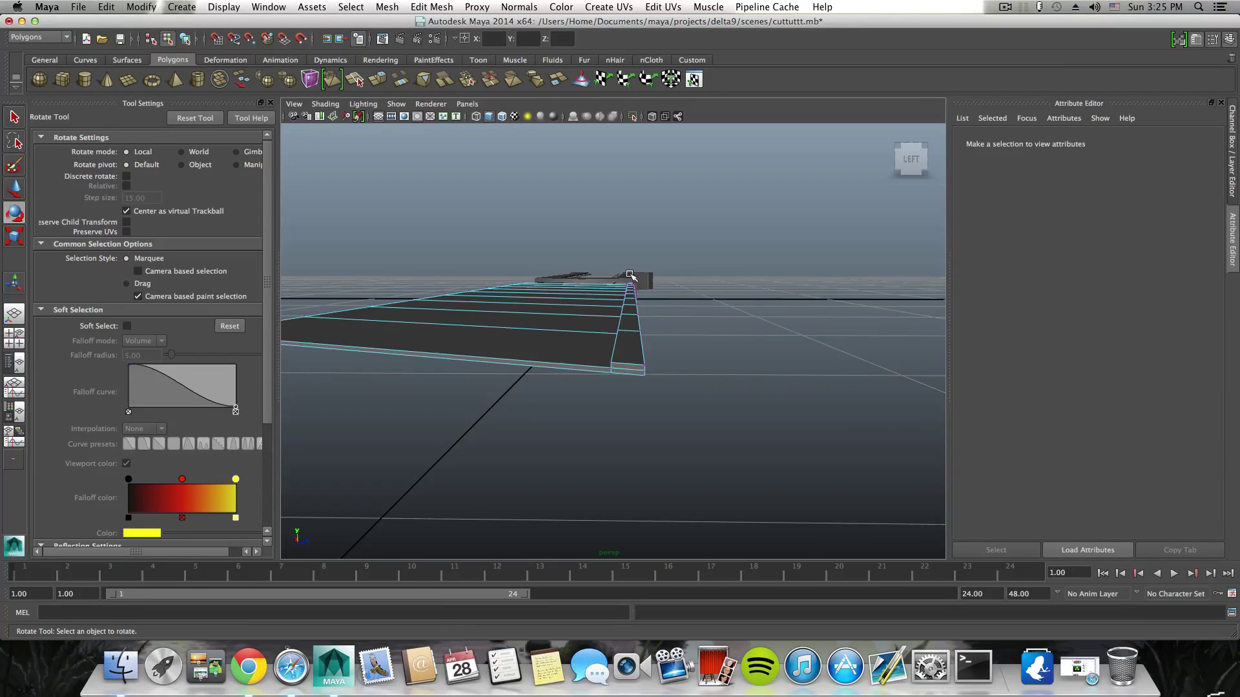
left_click_drag(658, 413, 736, 472)
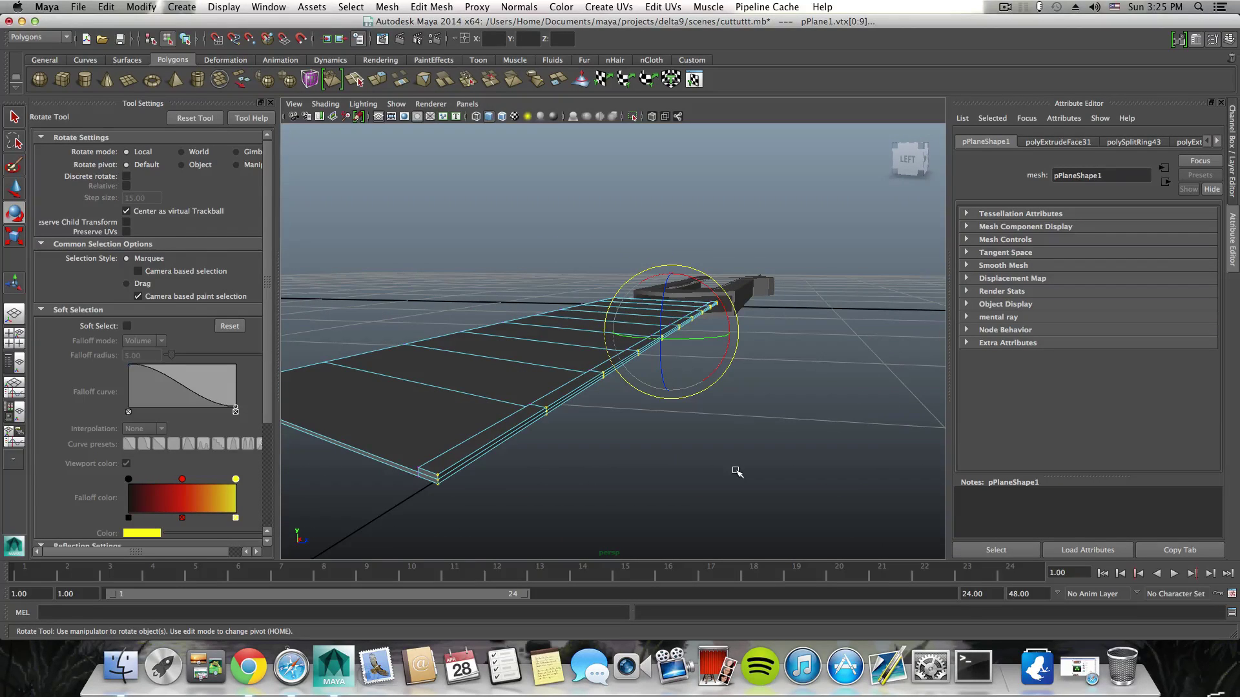
left_click(432, 6)
left_click(584, 350)
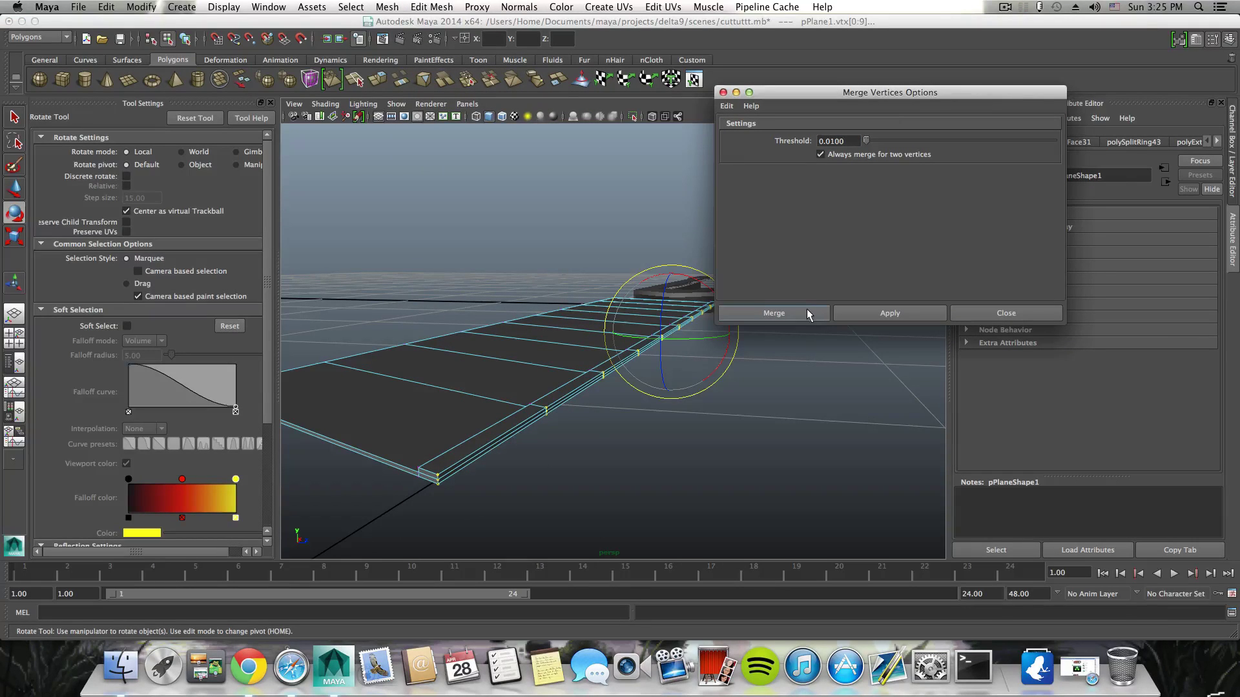
left_click(807, 313)
left_click_drag(672, 396, 681, 396, "alt")
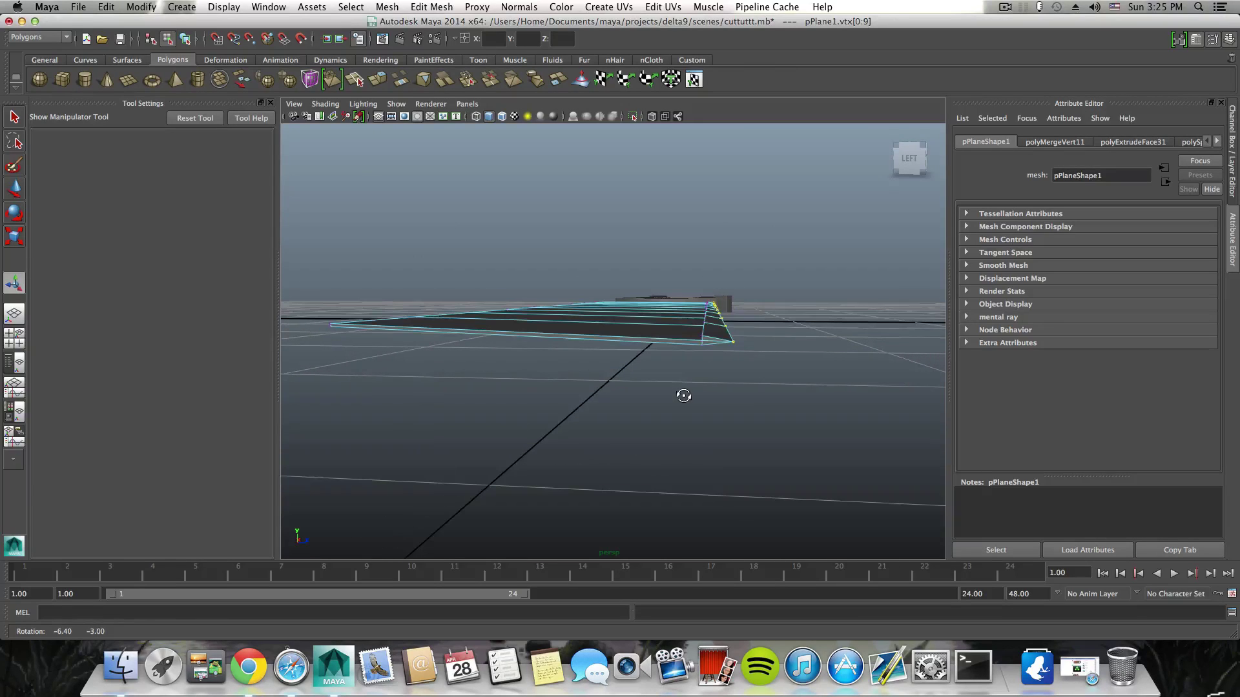
Step: Lower the merged cutting-edge vertices slightly along world Y, to about 0.193
left_click(14, 189)
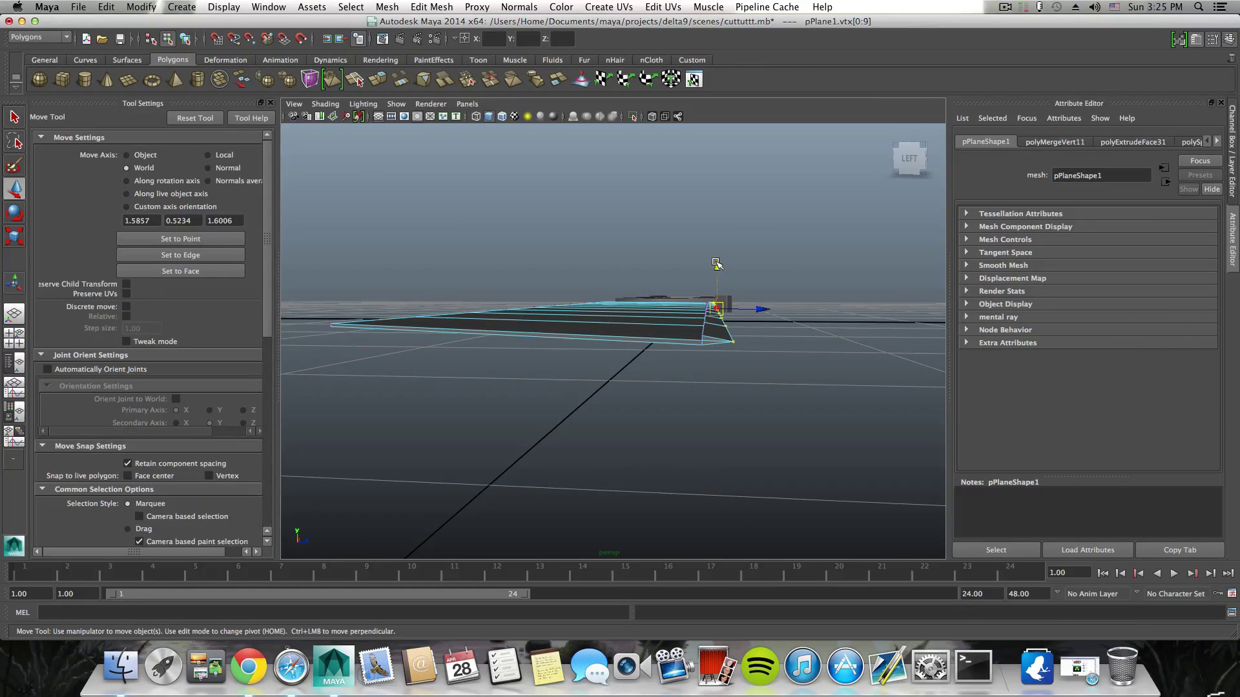
left_click_drag(715, 264, 717, 265)
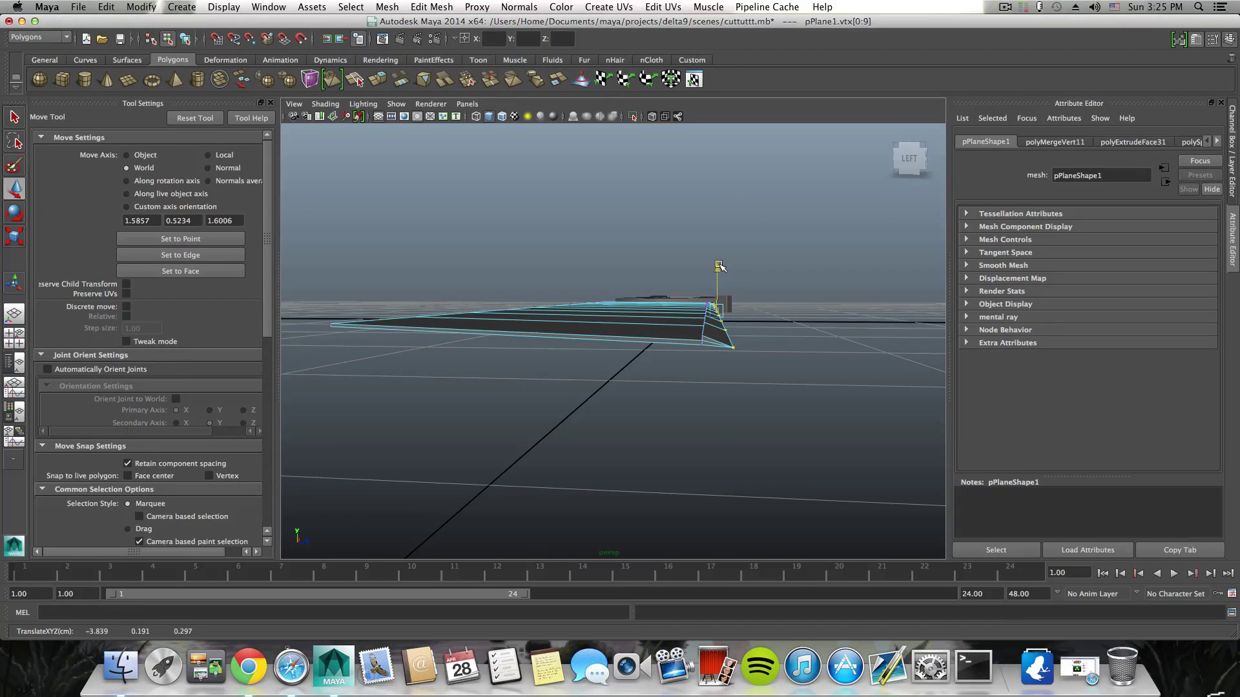
left_click_drag(721, 265, 716, 304)
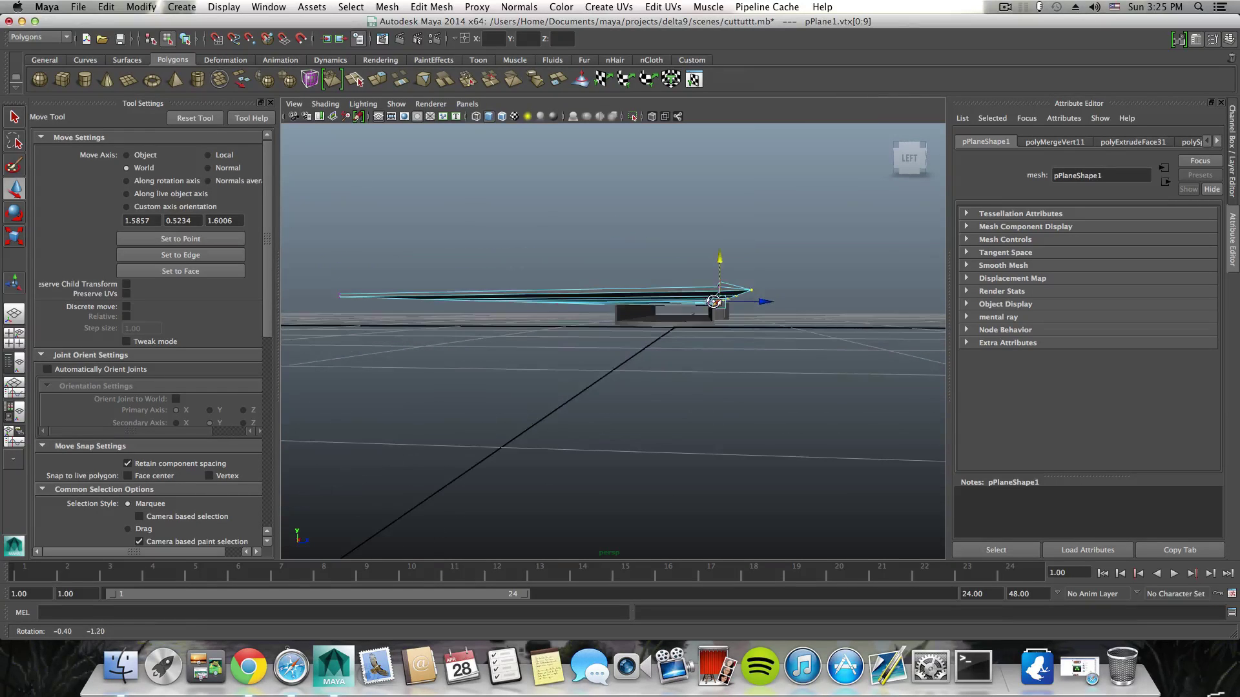
left_click_drag(718, 262, 720, 269, "alt")
left_click(719, 270)
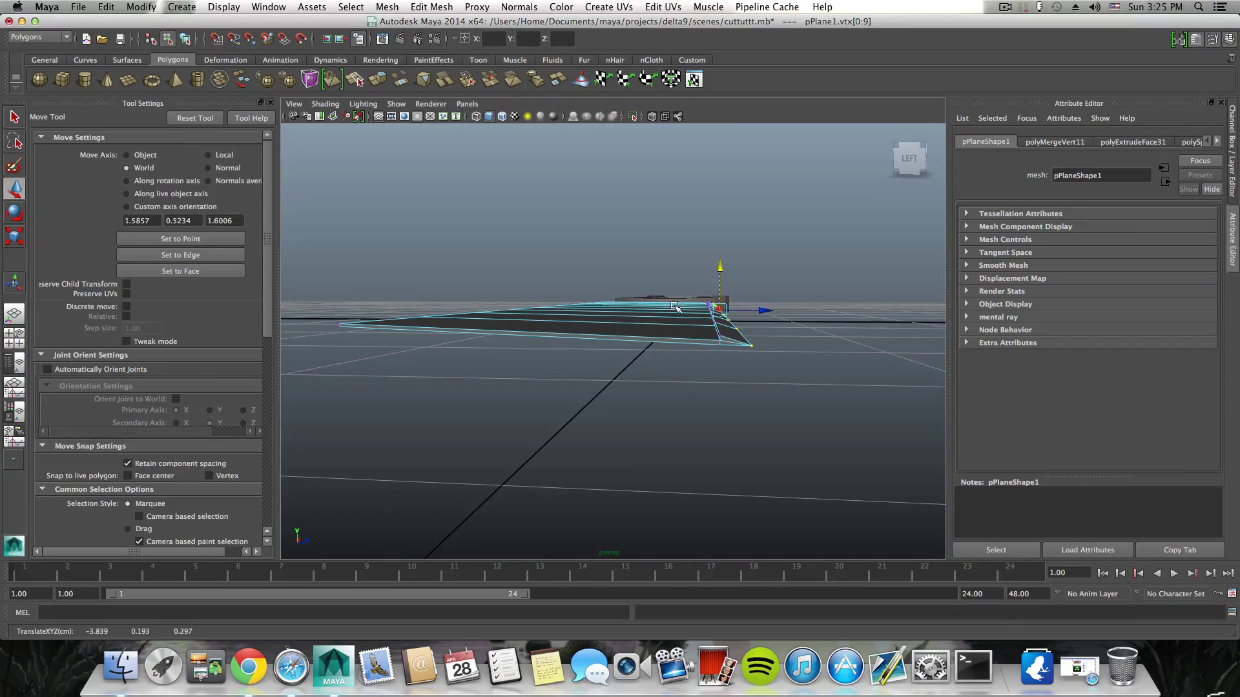
Step: Select all nine wide top faces of the blade, leaving out the narrow strip along the cutting edge
right_click_drag(639, 330, 637, 355)
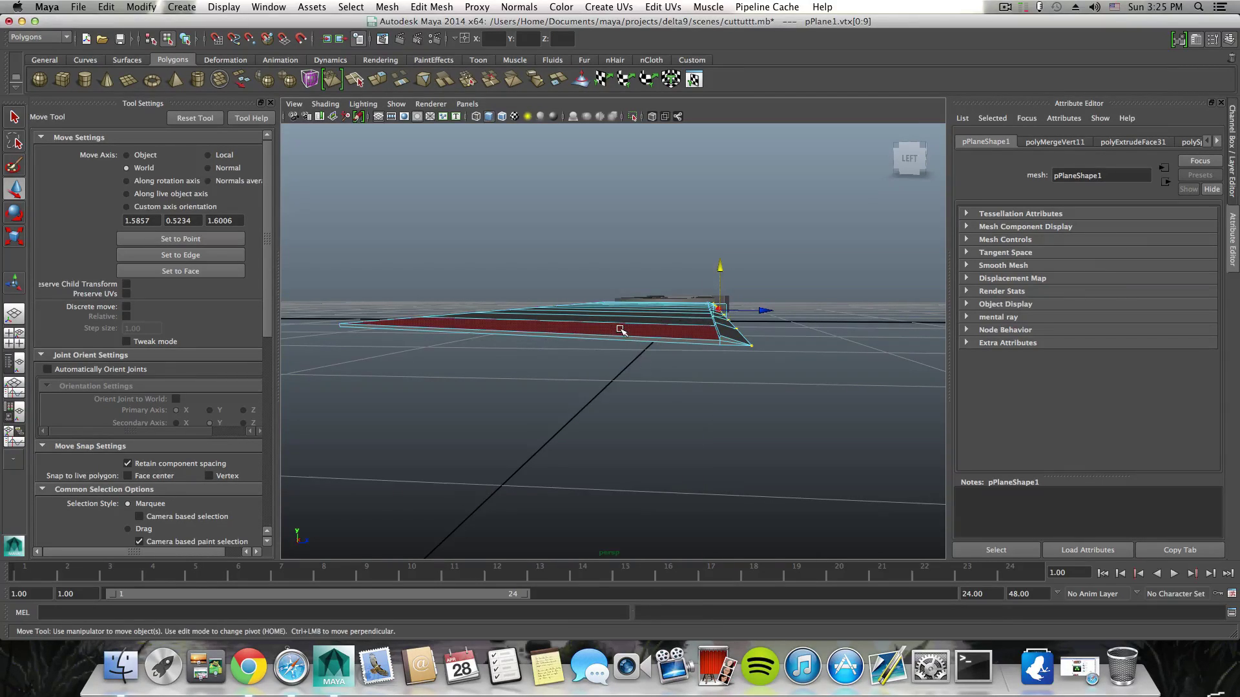
left_click_drag(639, 328, 568, 361, "alt")
left_click(549, 426)
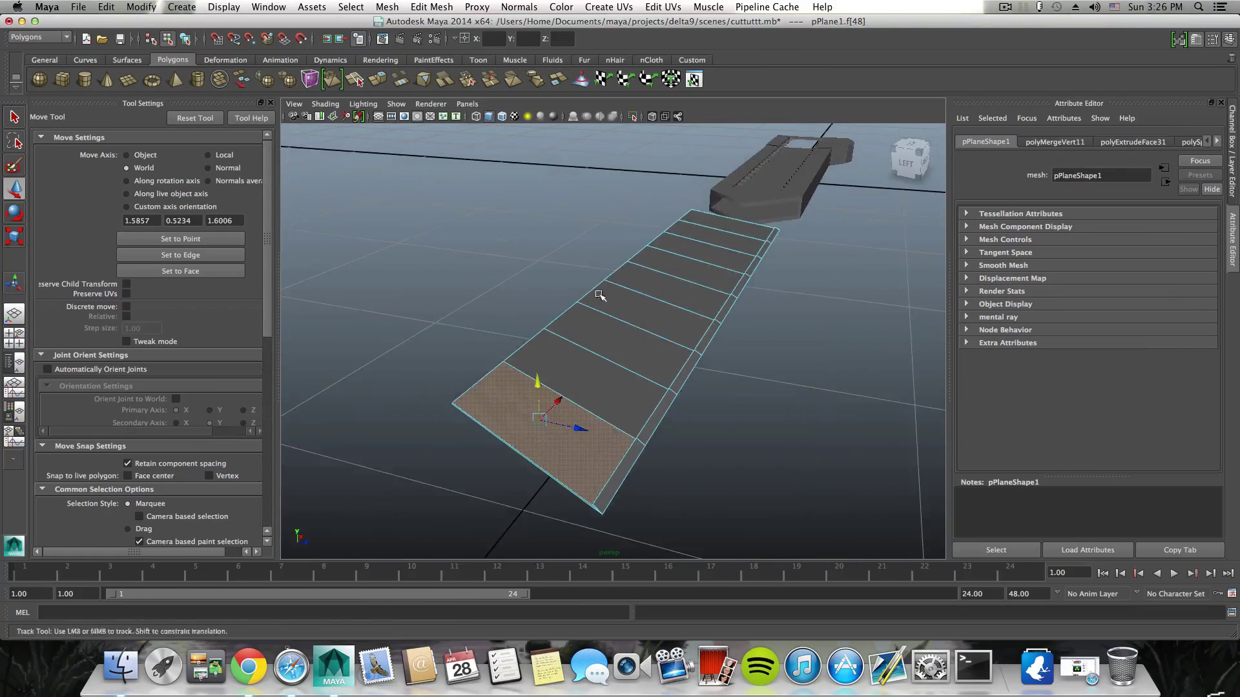
left_click(600, 372, "shift")
left_click(621, 331, "shift")
left_click(653, 300, "shift")
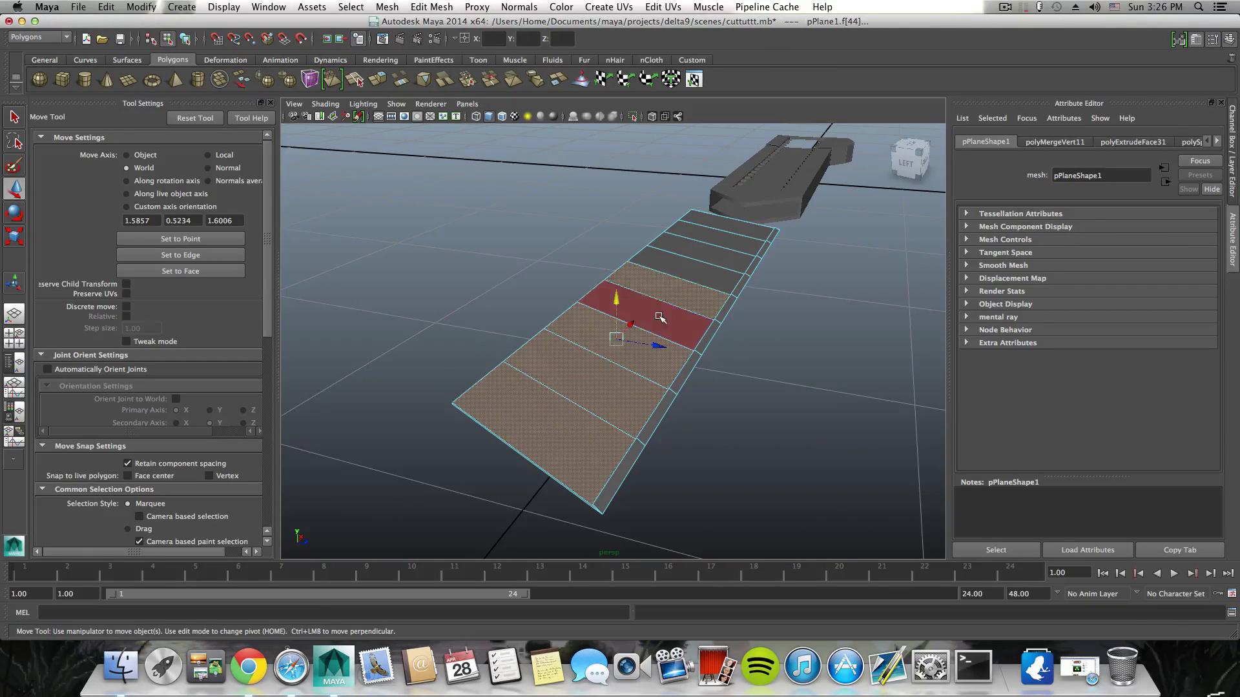
left_click(672, 275, "shift")
left_click(741, 227, "shift")
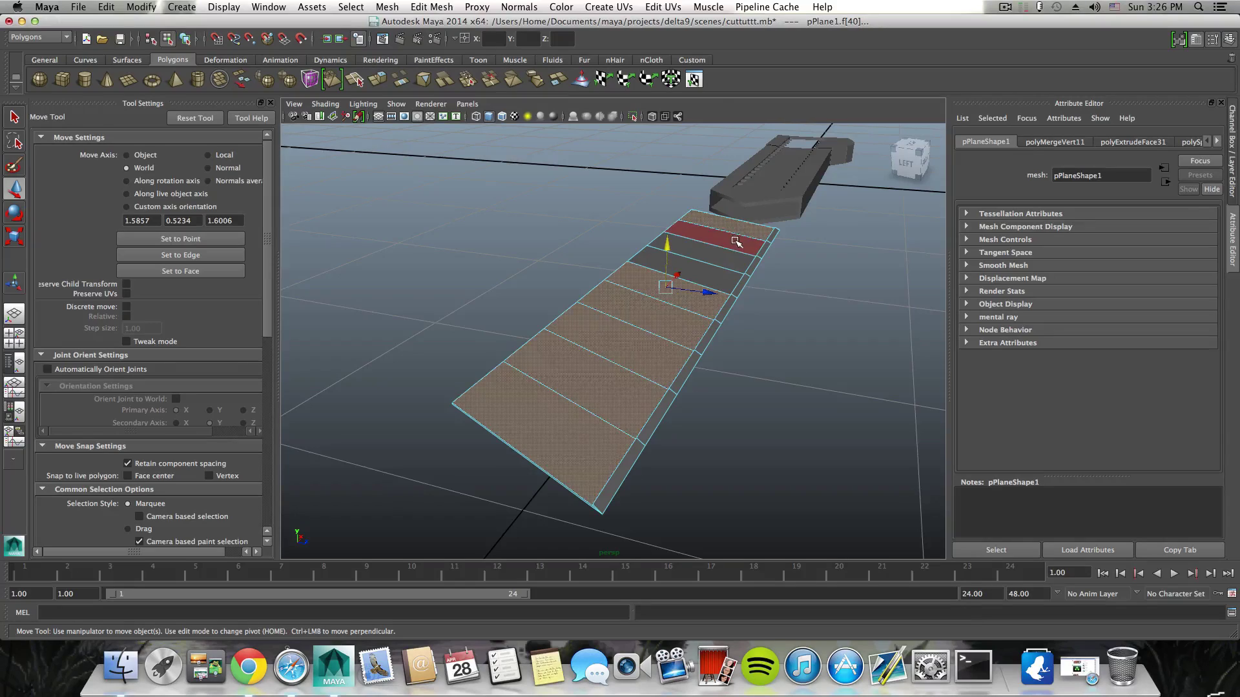
left_click(736, 241, "shift")
left_click(714, 273, "shift")
left_click_drag(714, 273, 674, 299, "alt")
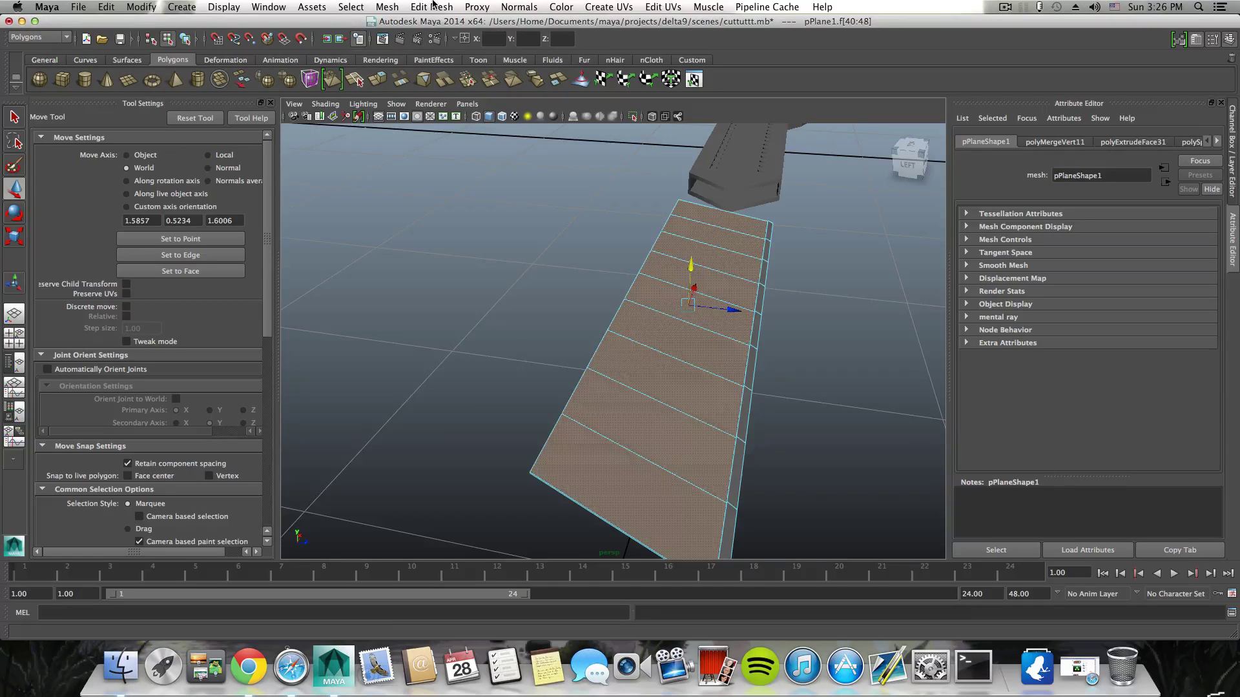
Step: Turn off Keep Faces Together and extrude the wide top faces with a local Z translation of 0.005
left_click(432, 6)
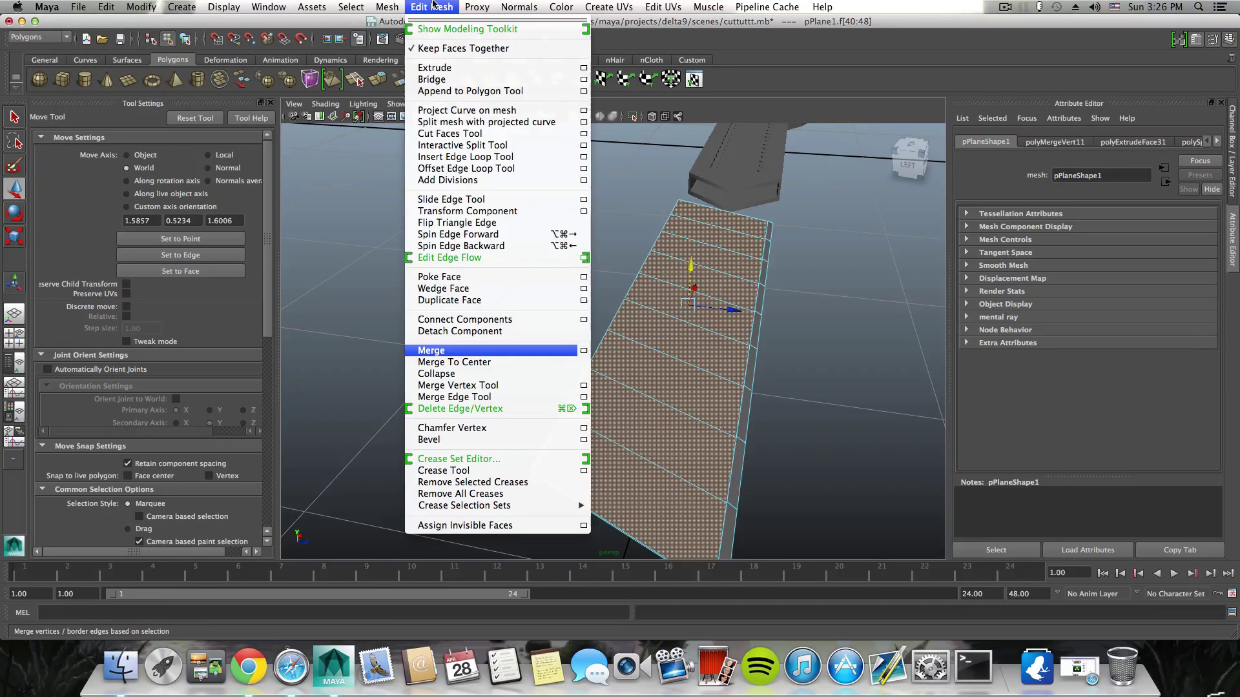
left_click(436, 50)
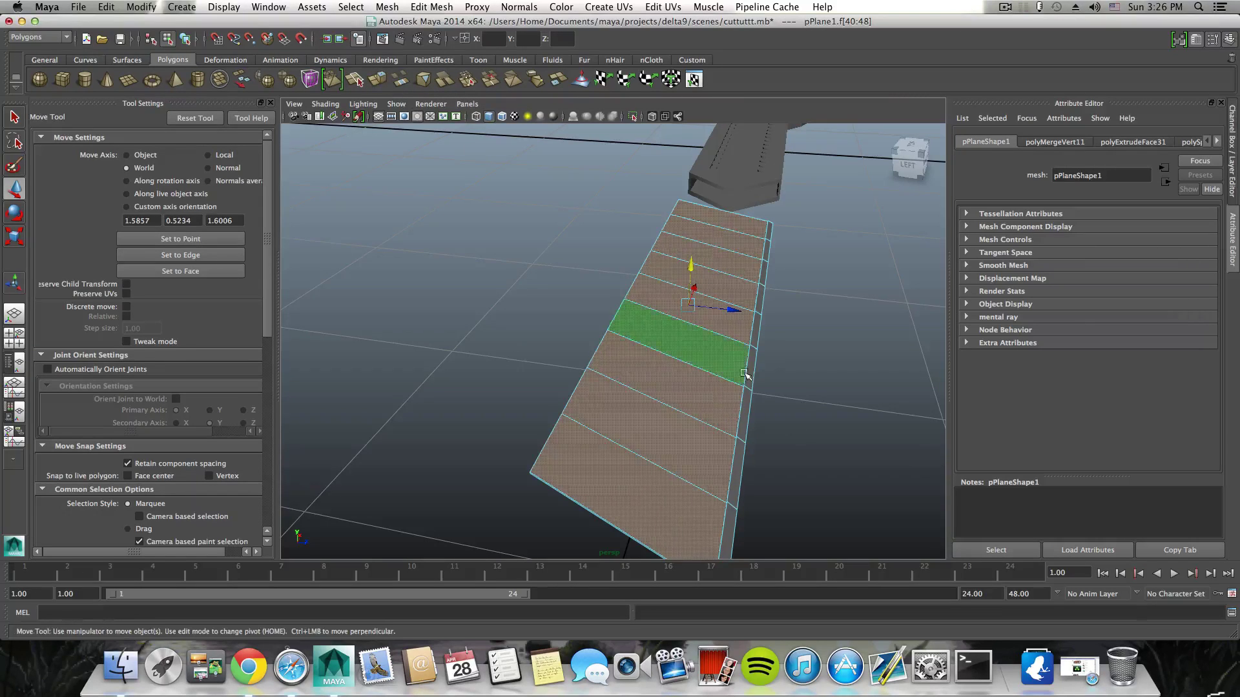
left_click_drag(739, 325, 1032, 336, "alt")
left_click_drag(553, 350, 611, 368, "alt")
scroll(611, 368, "up", 5)
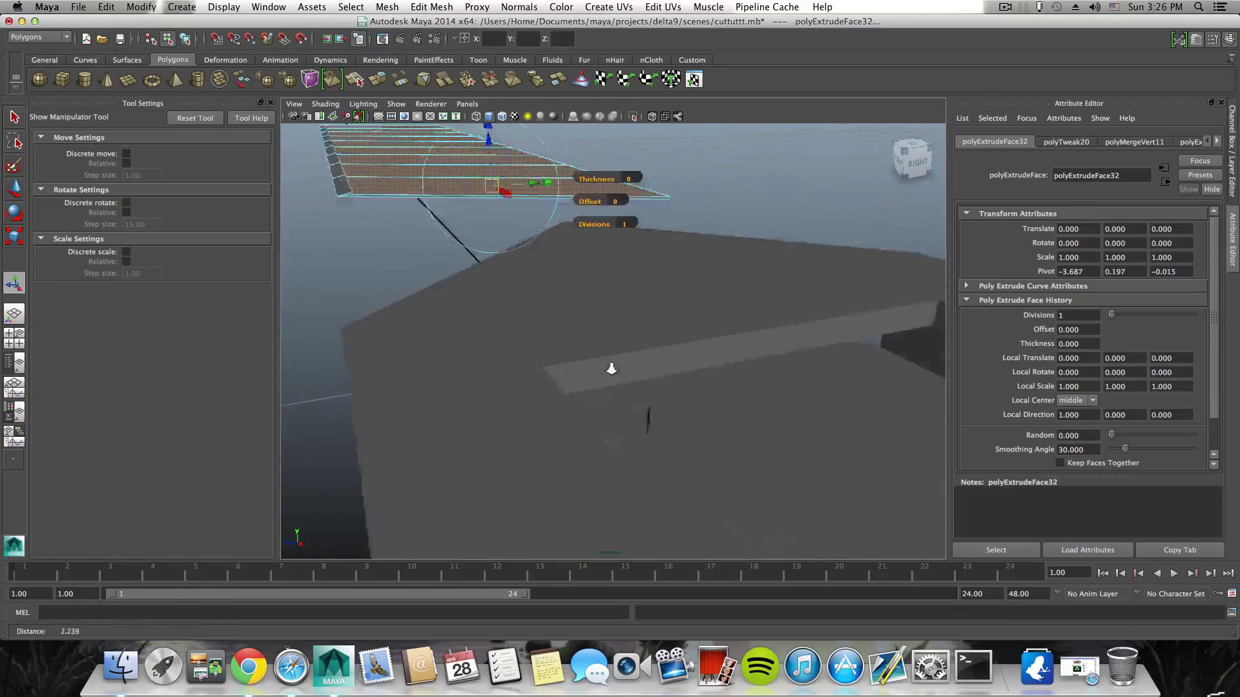
middle_click_drag(611, 368, 580, 413, "alt")
scroll(606, 398, "up", 3)
left_click_drag(581, 413, 484, 415, "alt")
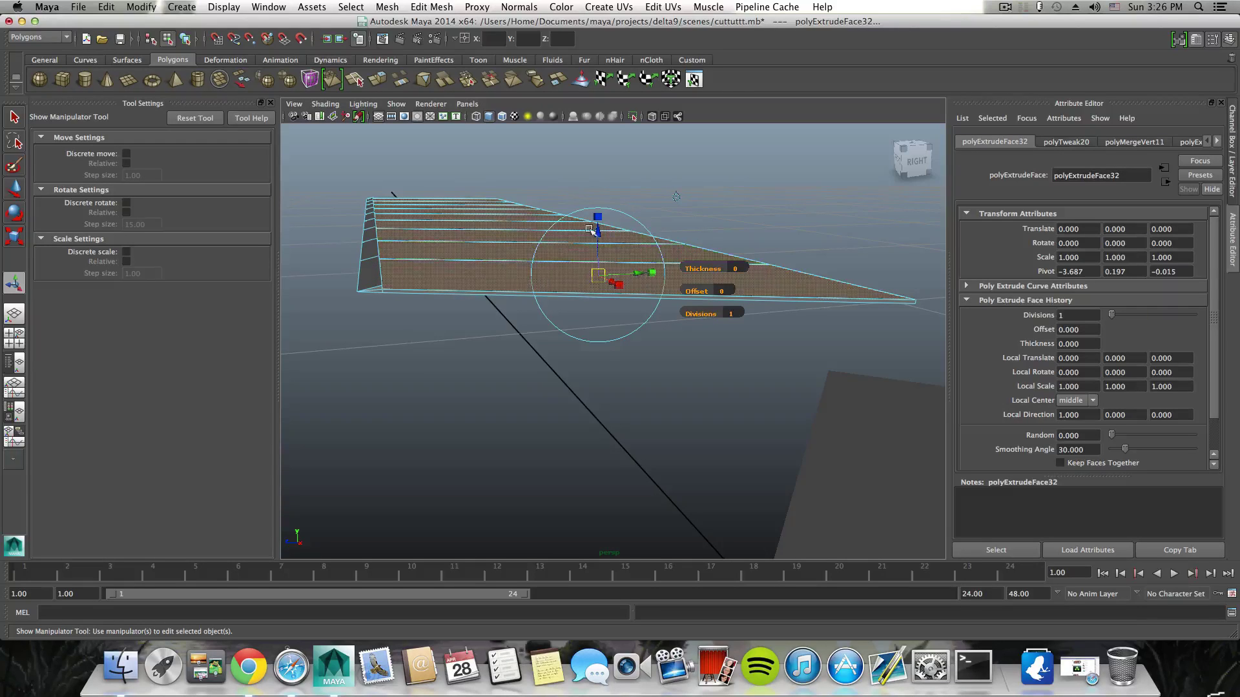
left_click_drag(595, 234, 597, 228)
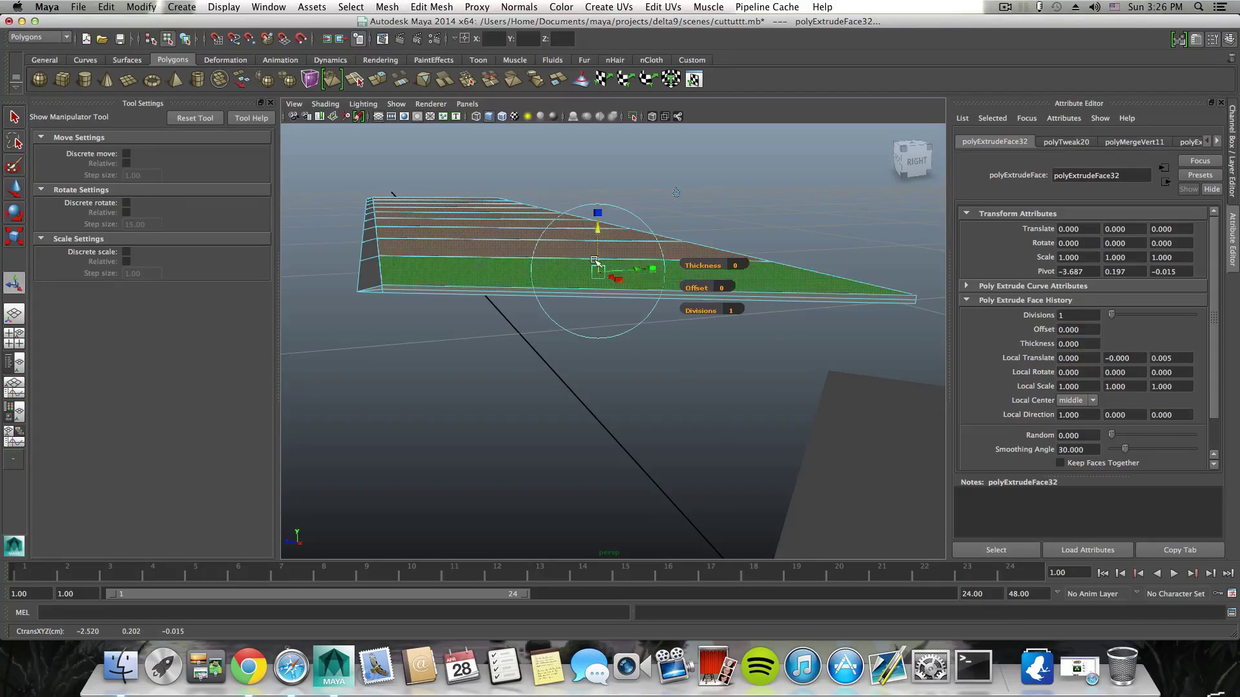
Step: Scale the extruded faces locally to 0.930 in X and 0.941 in Y to form segment grooves, and return to object selection
left_click_drag(593, 271, 852, 374, "alt")
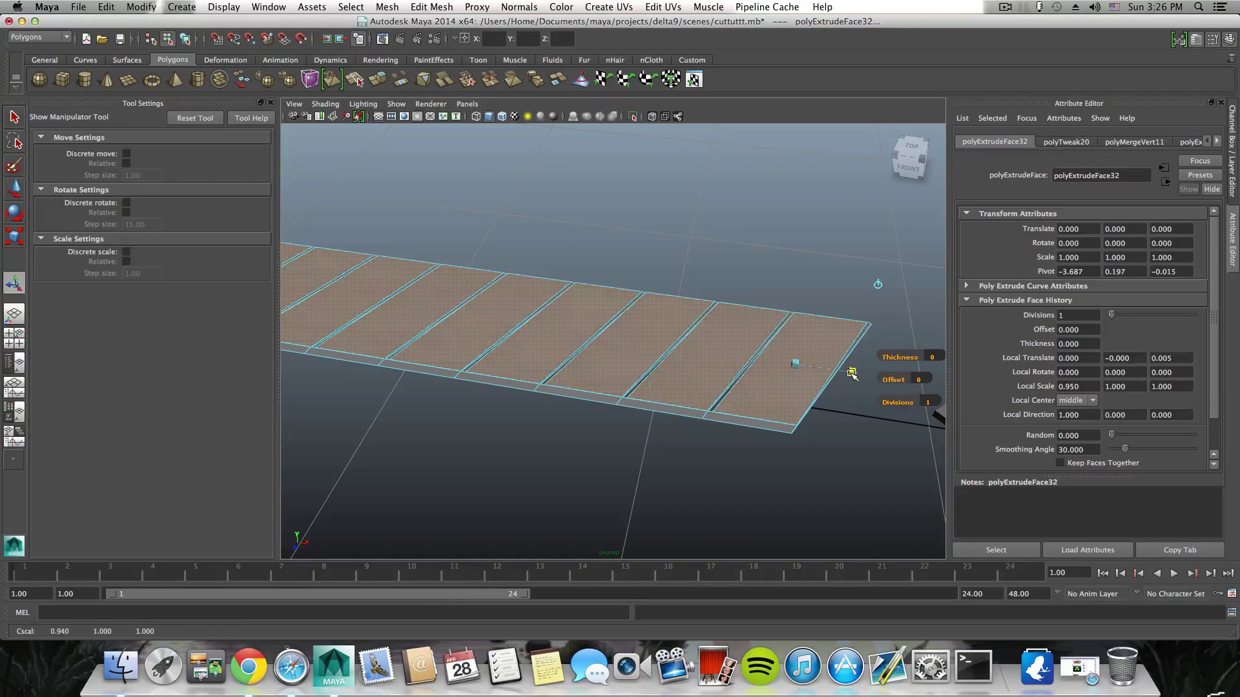
left_click_drag(793, 321, 764, 238, "alt")
scroll(755, 273, "down", 2)
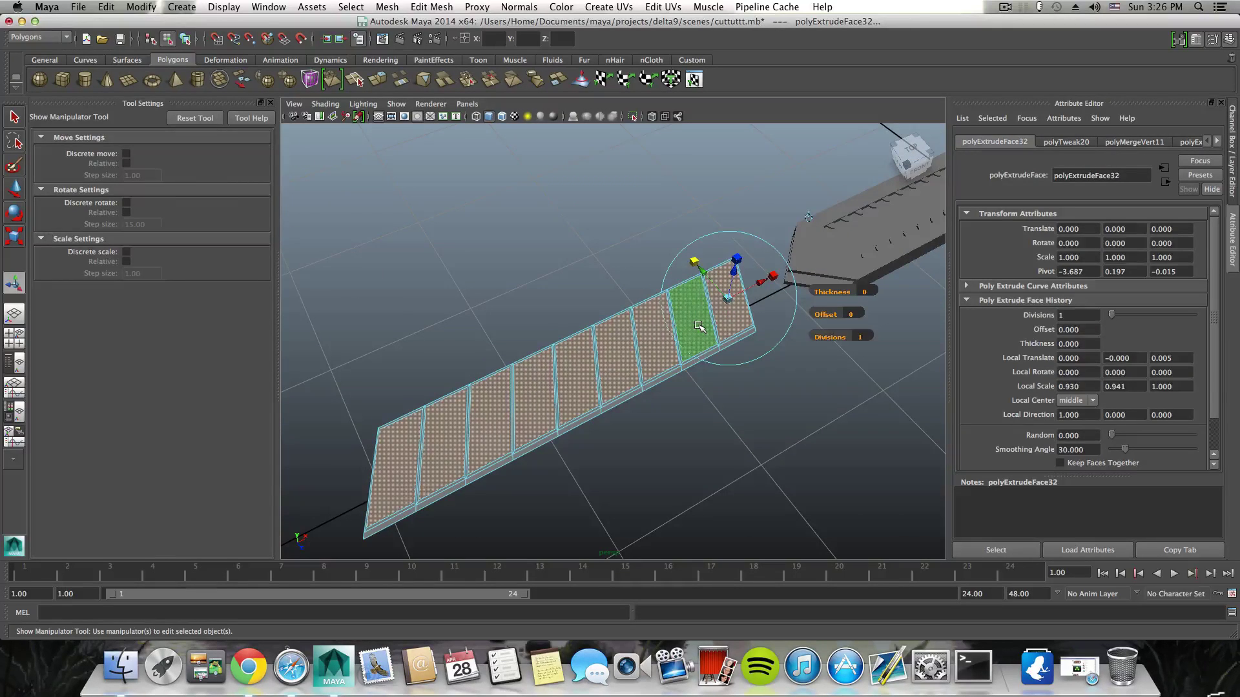
key("F8")
scroll(674, 370, "down", 4)
left_click_drag(673, 371, 632, 368, "alt")
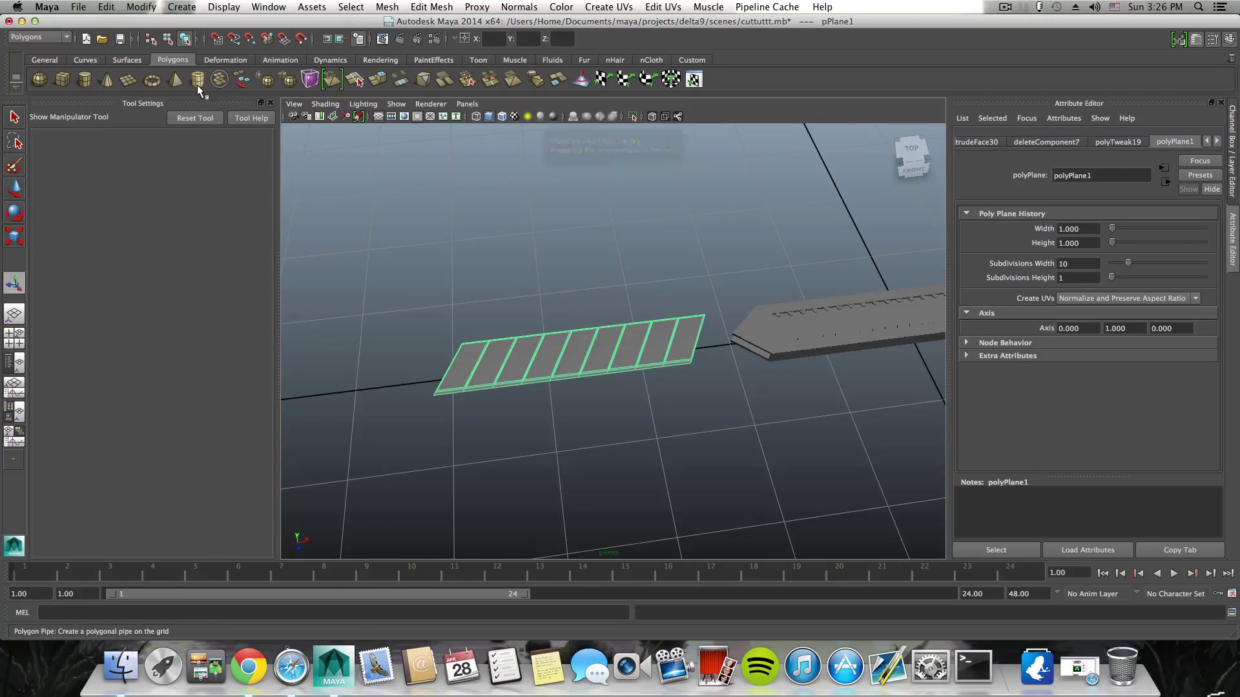
Step: Create a polygon cylinder at the origin, scale it down, and set its Subdivisions Axis to 50
left_click(85, 80)
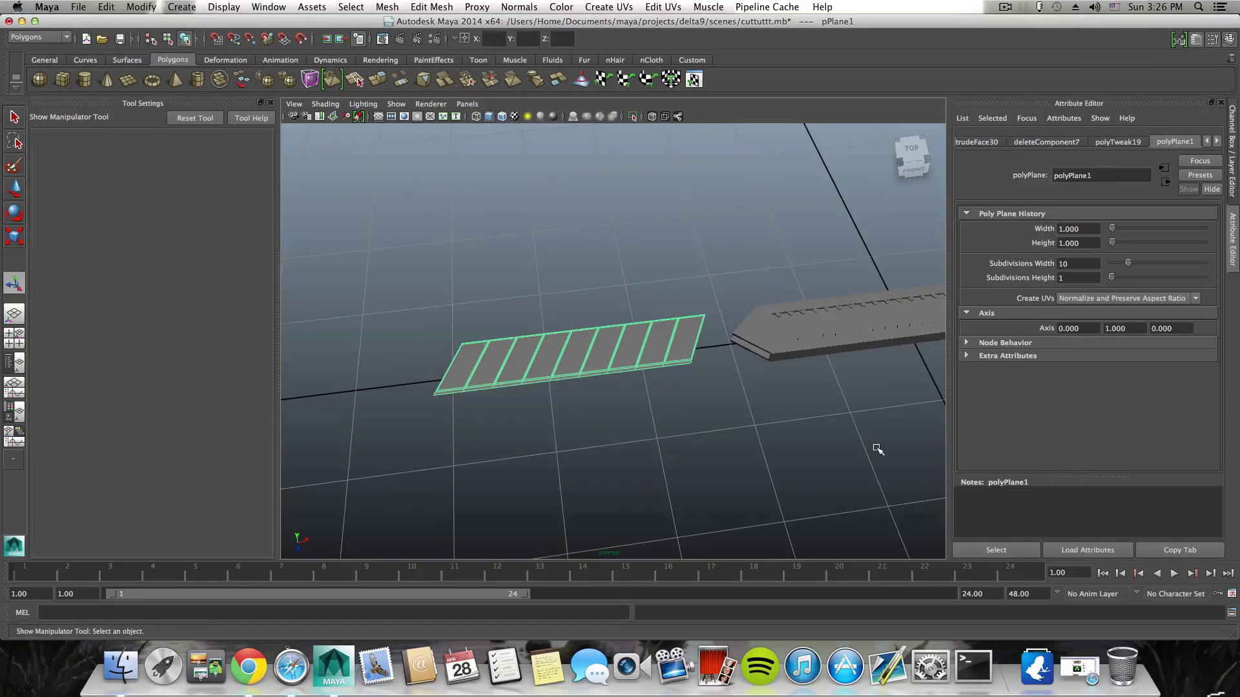
left_click(13, 234)
left_click_drag(760, 332, 701, 352)
scroll(925, 379, "up", 6)
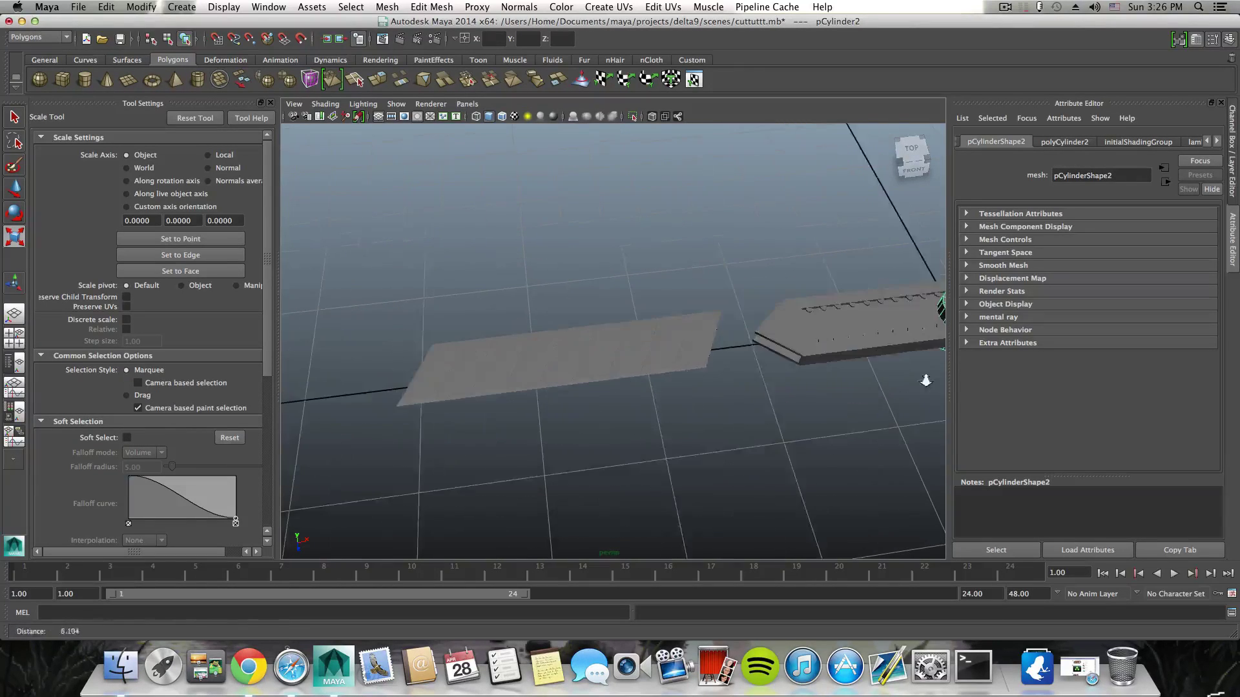
middle_click_drag(925, 379, 656, 393, "alt")
left_click(1073, 145)
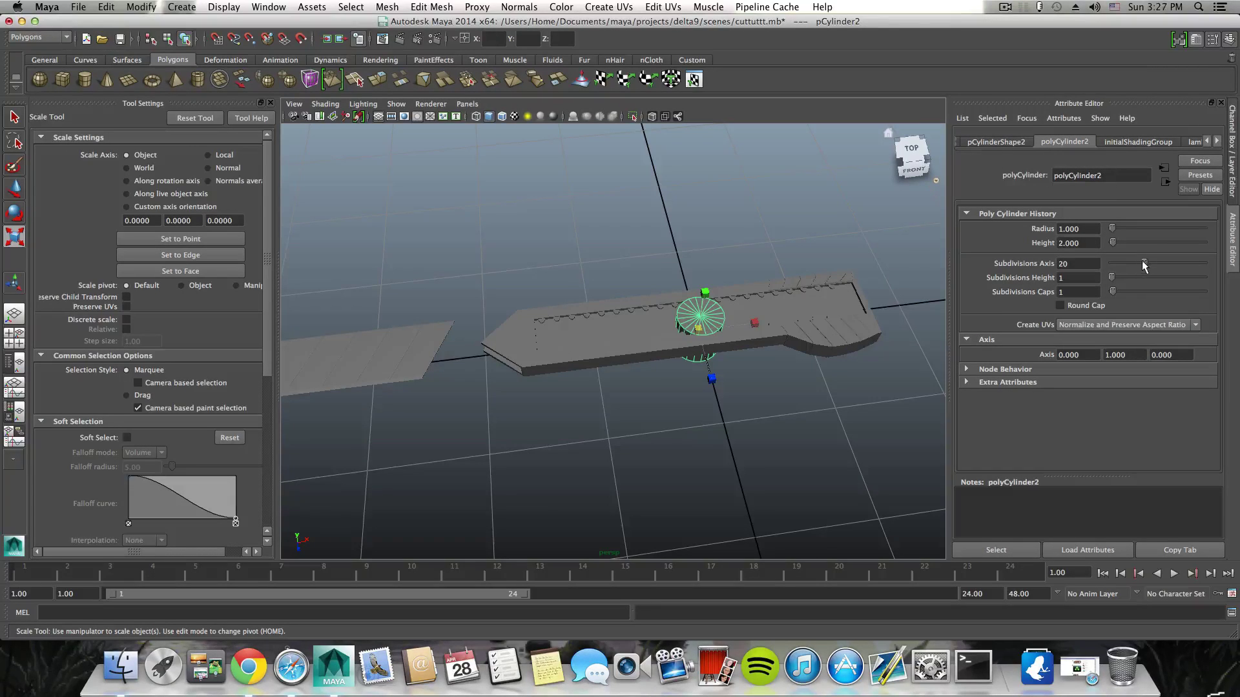
left_click_drag(1143, 265, 1214, 266)
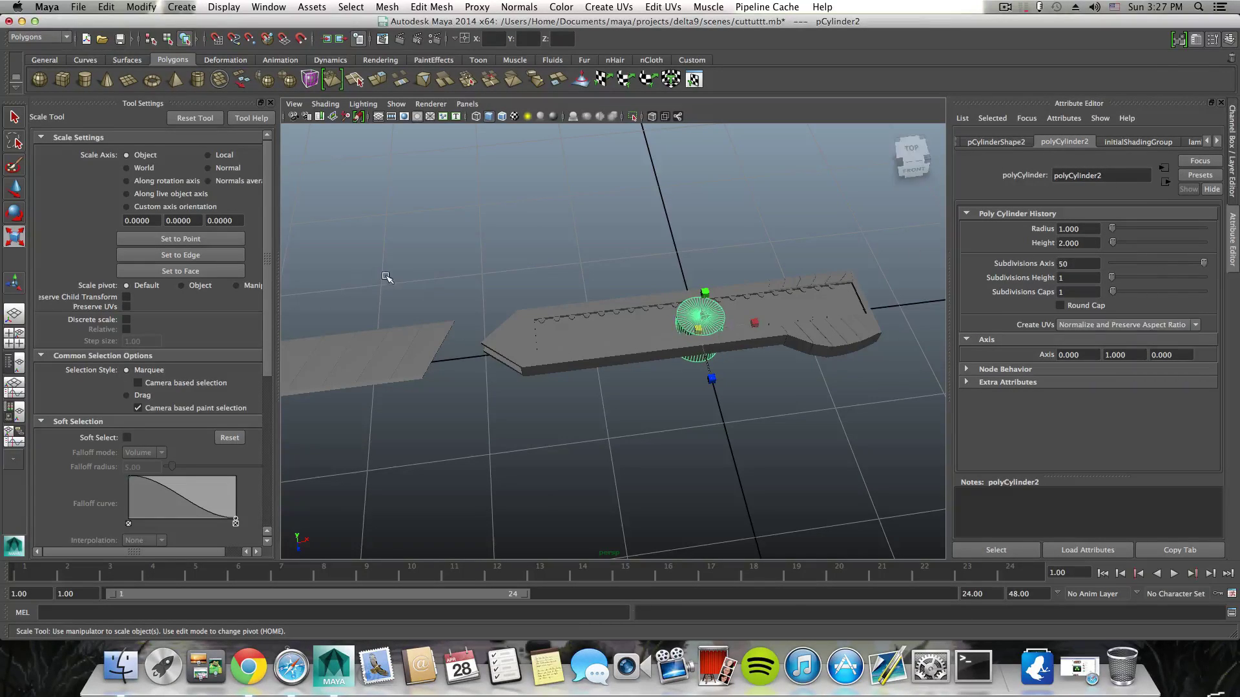
Step: Move the cylinder along world X onto the blade's end segment nearest the handle
left_click(15, 189)
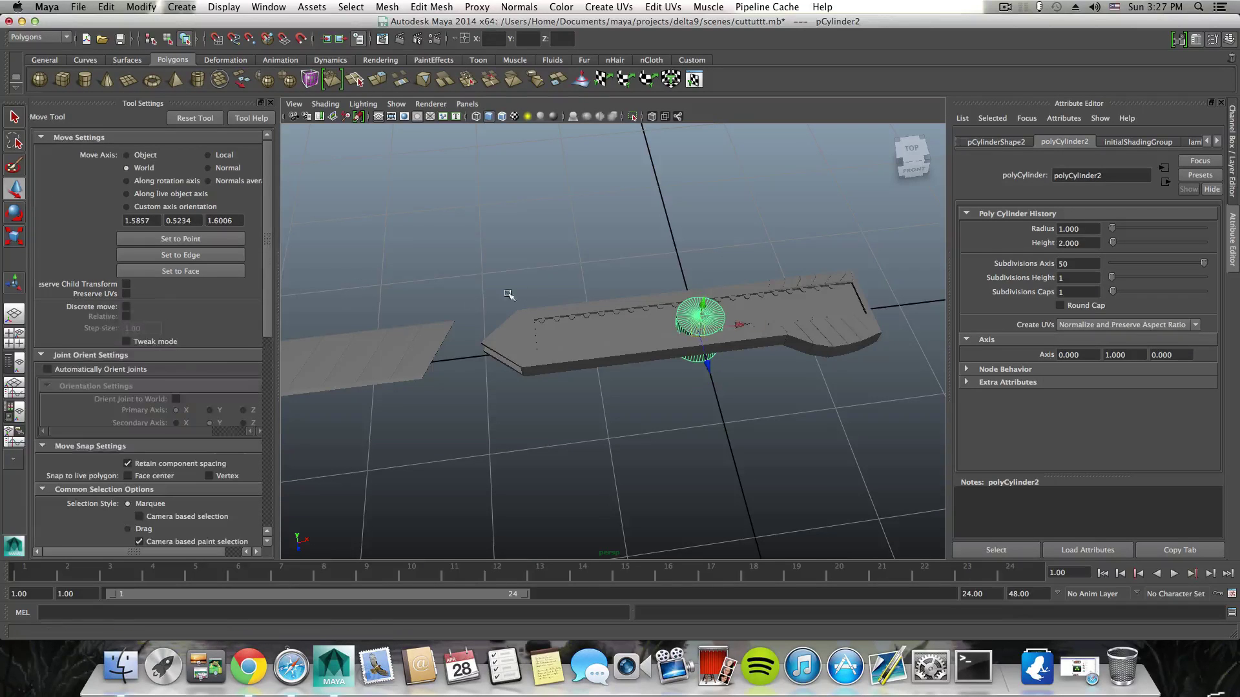
left_click_drag(739, 325, 467, 359)
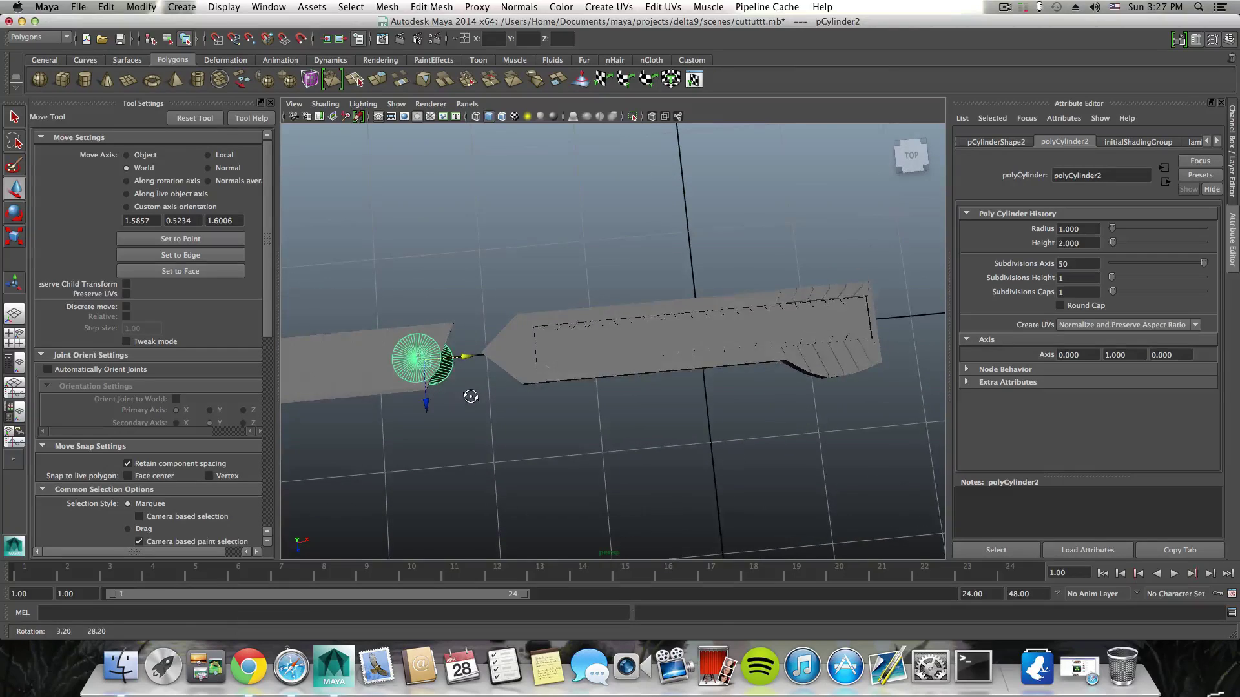
left_click_drag(471, 404, 450, 357, "alt")
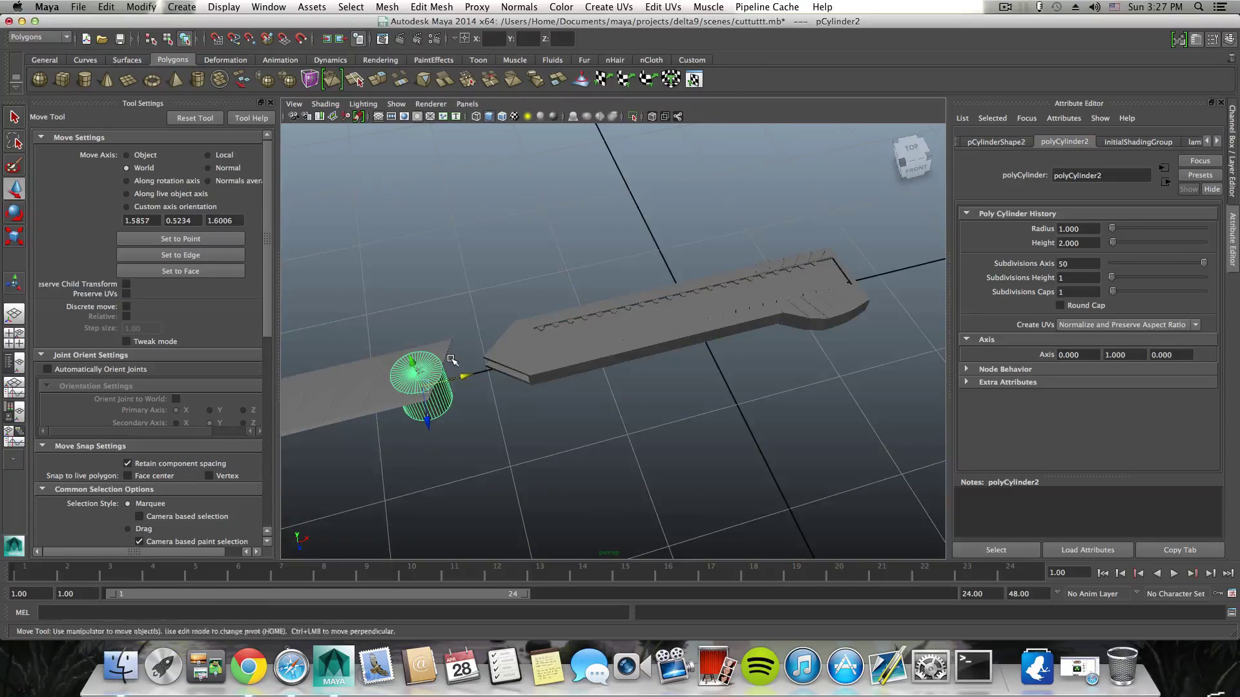
Step: Scale the cylinder to about 0.067 in X and Z and 0.195 in Y so it passes through the blade
middle_click_drag(451, 359, 592, 350, "alt")
scroll(593, 350, "up", 2)
key("r")
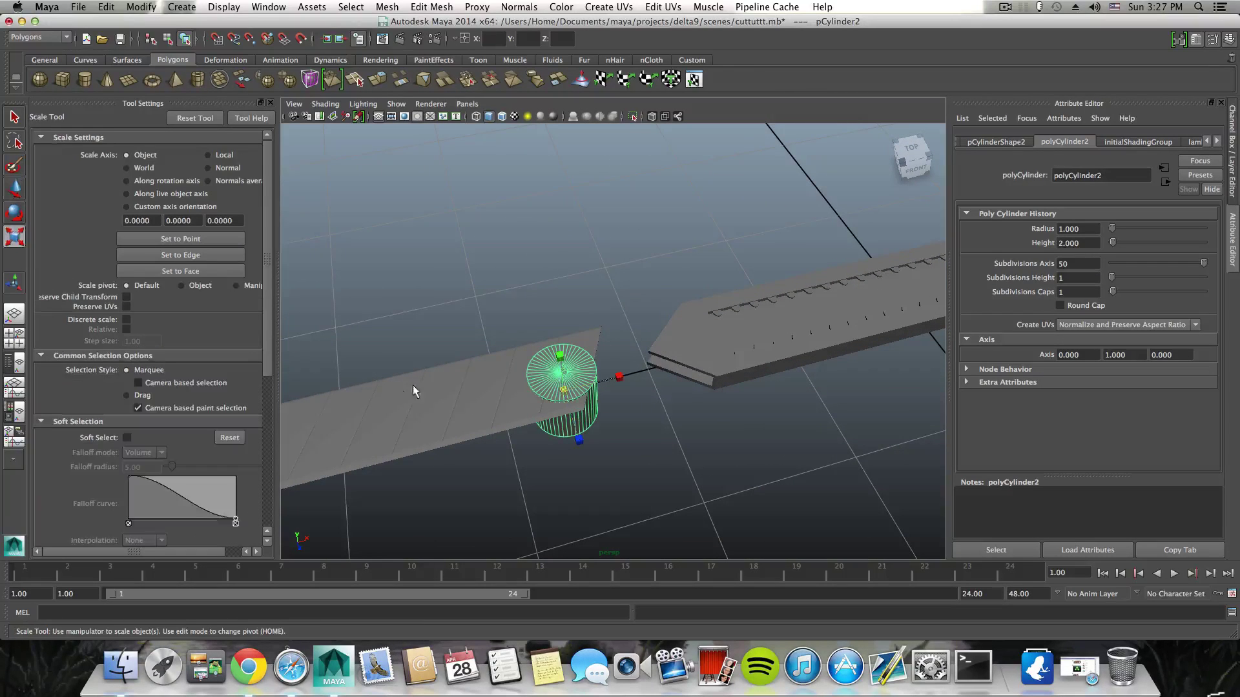
left_click_drag(565, 390, 541, 398)
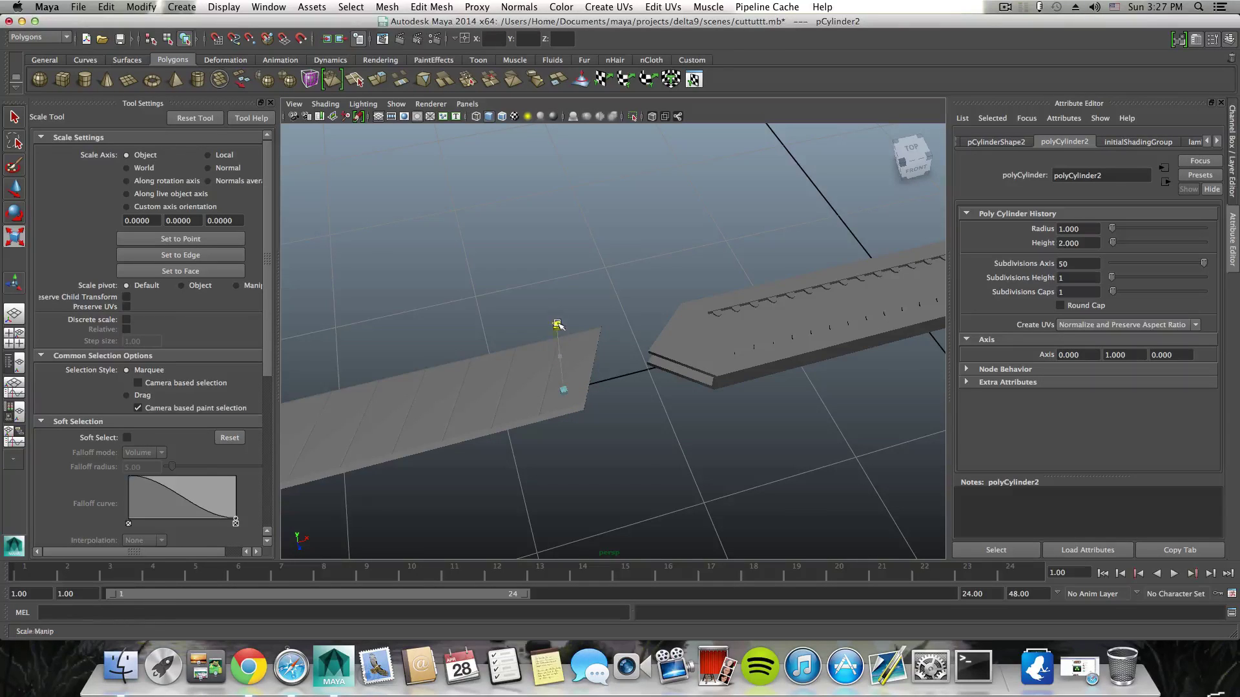
left_click_drag(557, 324, 671, 321)
Step: Duplicate the cylinder and raise the copy above the blade to about 0.748 in Y
key("w")
scroll(554, 290, "up", 3)
scroll(714, 354, "up", 5)
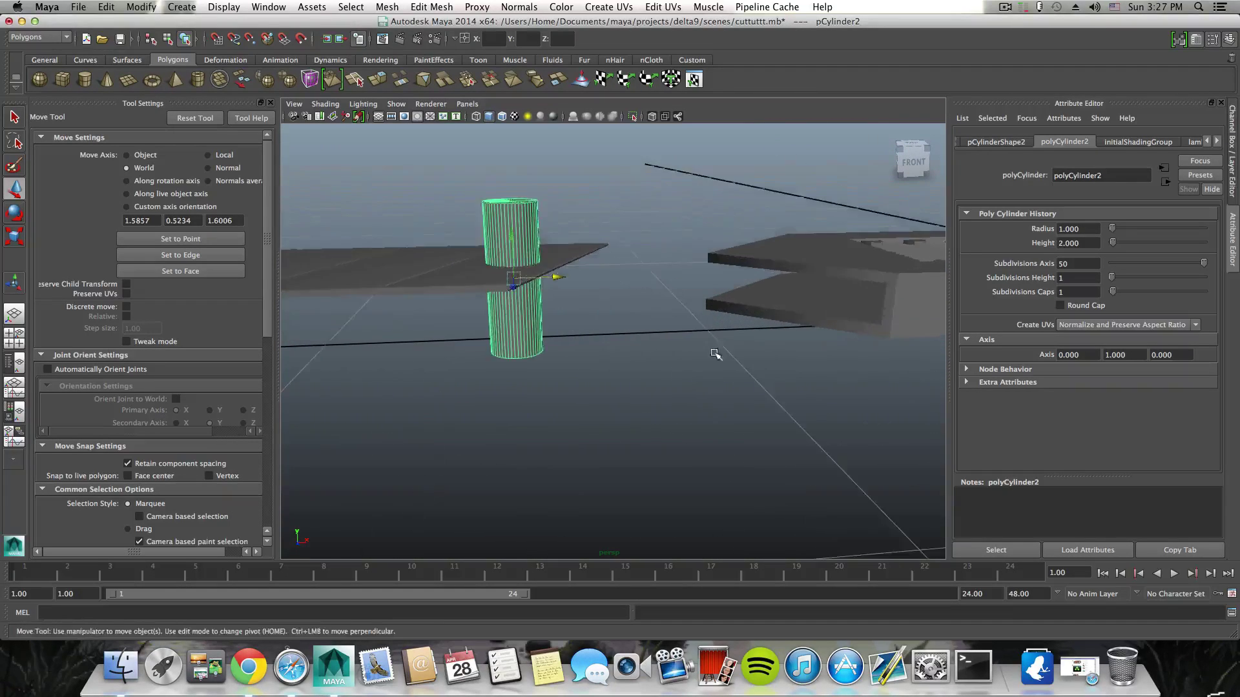
middle_click_drag(556, 322, 639, 400, "alt")
left_click_drag(637, 377, 586, 339, "alt")
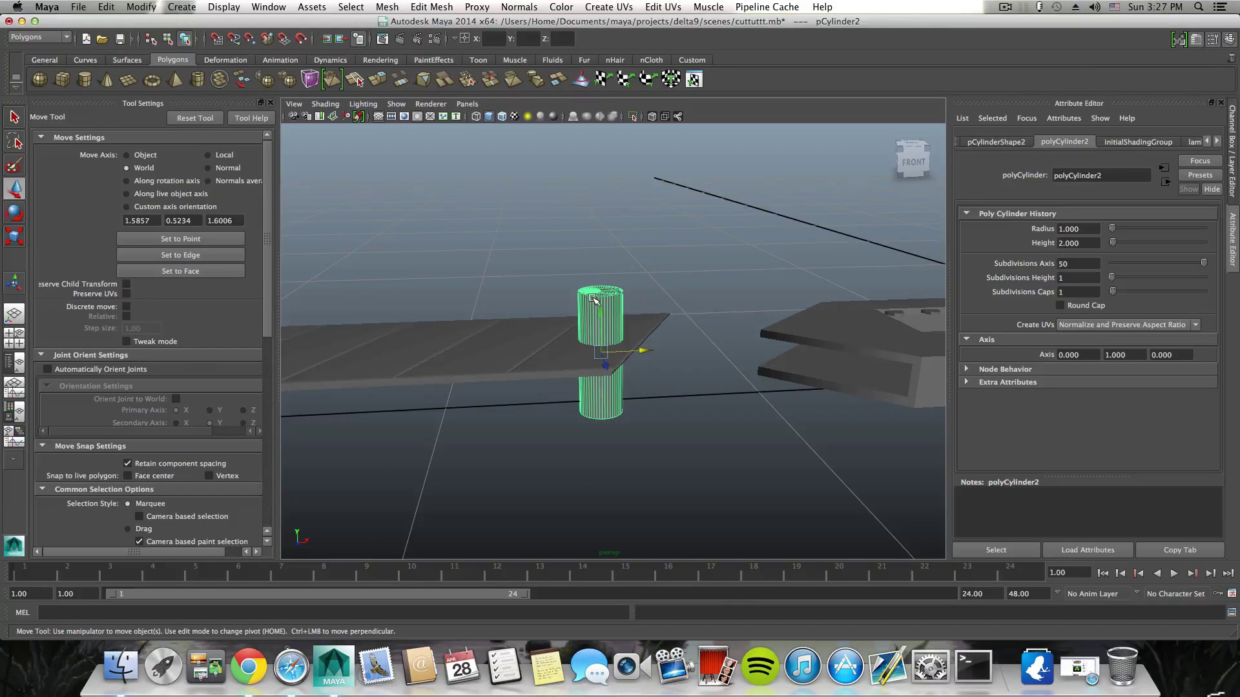
key("ctrl+d")
left_click_drag(600, 309, 600, 112)
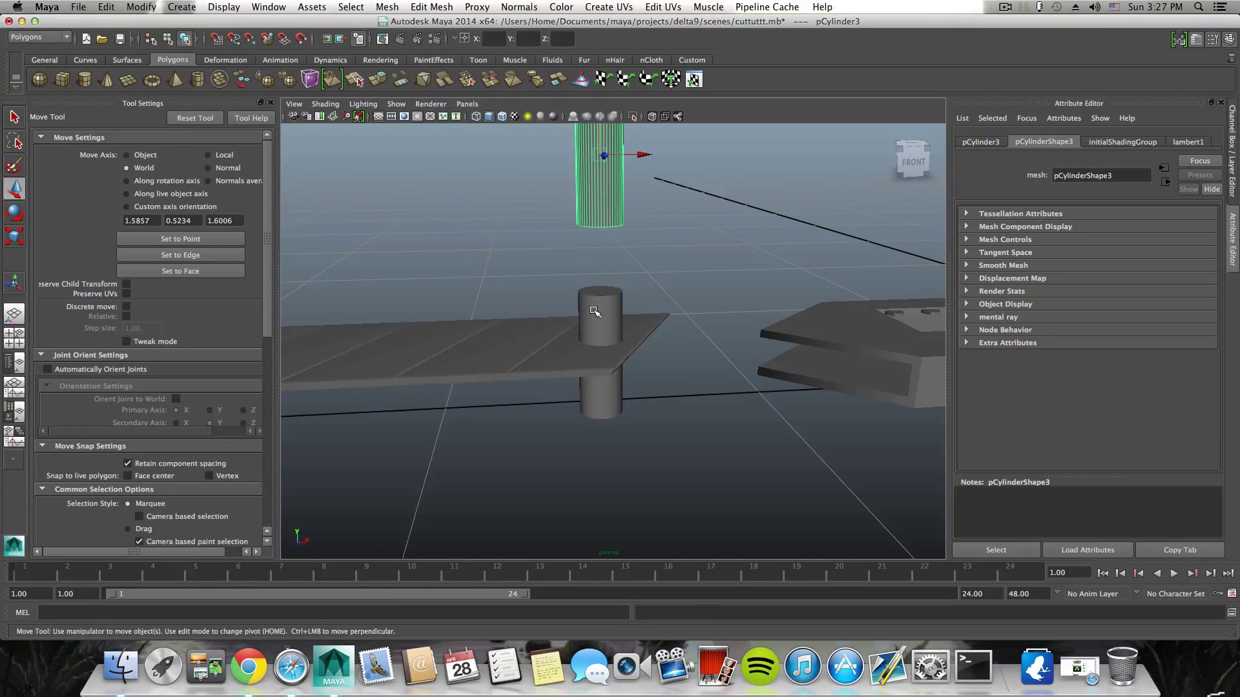
Step: Turn Keep Faces Together back on and subtract the lower cylinder from the blade with a Boolean difference
left_click(576, 360)
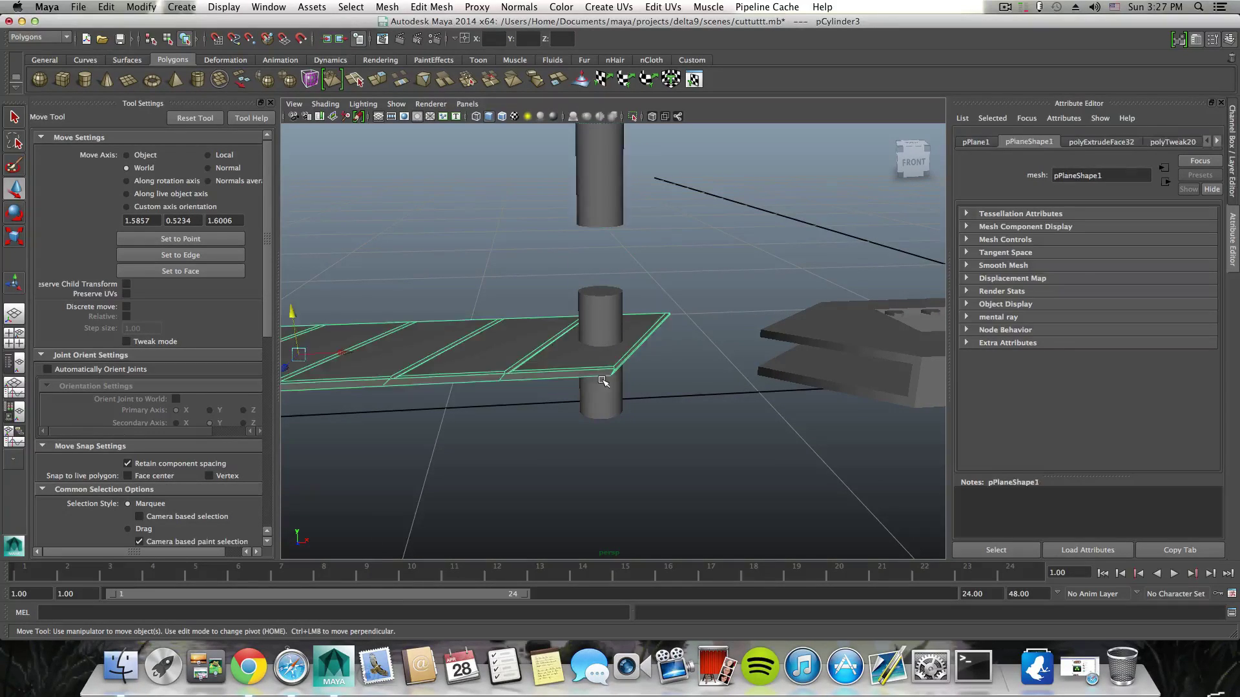
left_click(600, 319)
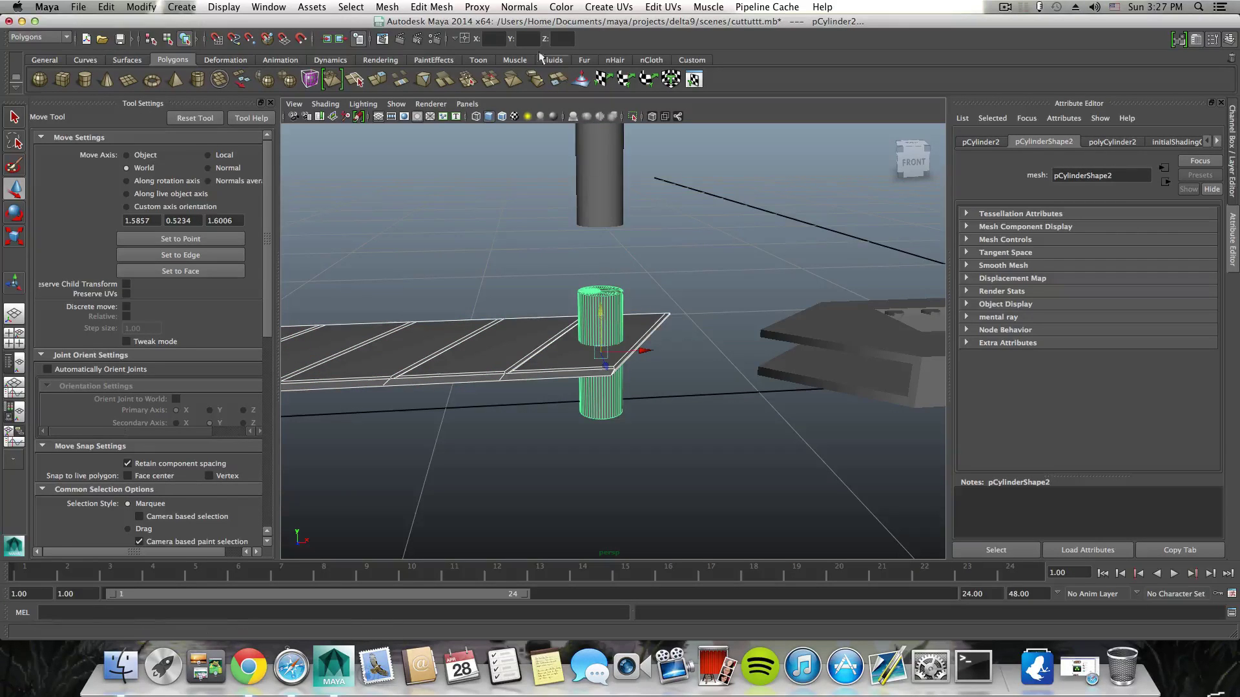
left_click(421, 8)
left_click(438, 49)
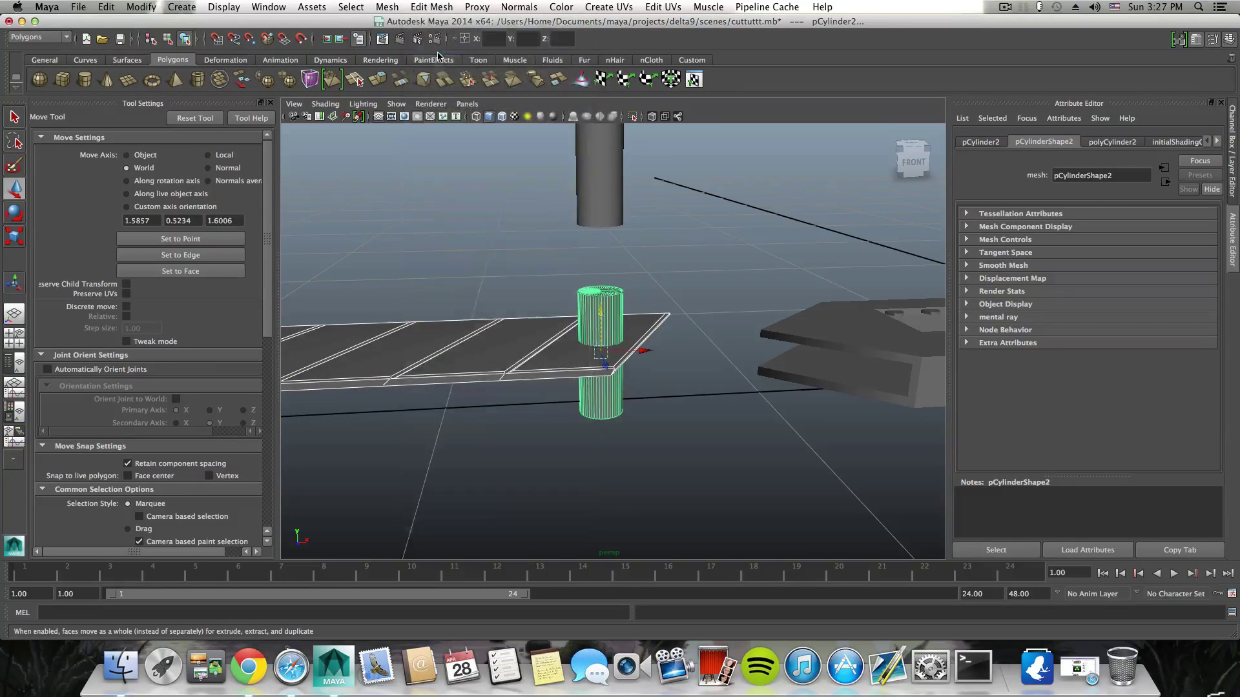
left_click(386, 7)
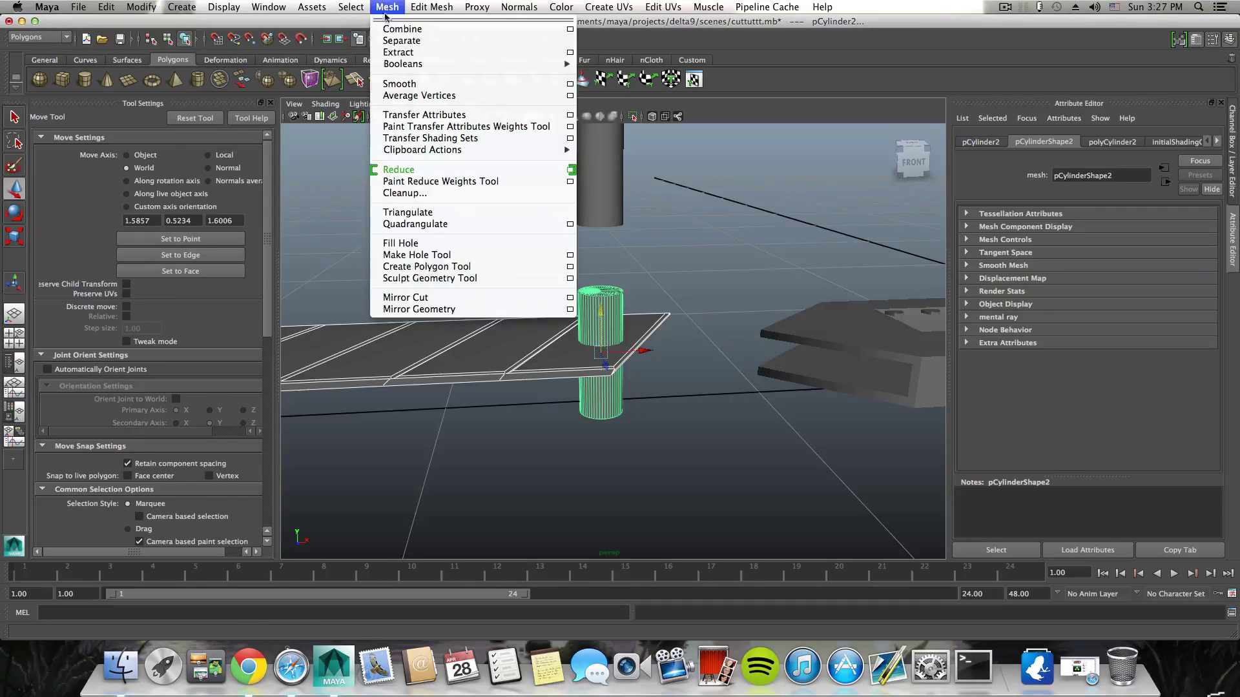
mouse_move(400, 63)
left_click(620, 82)
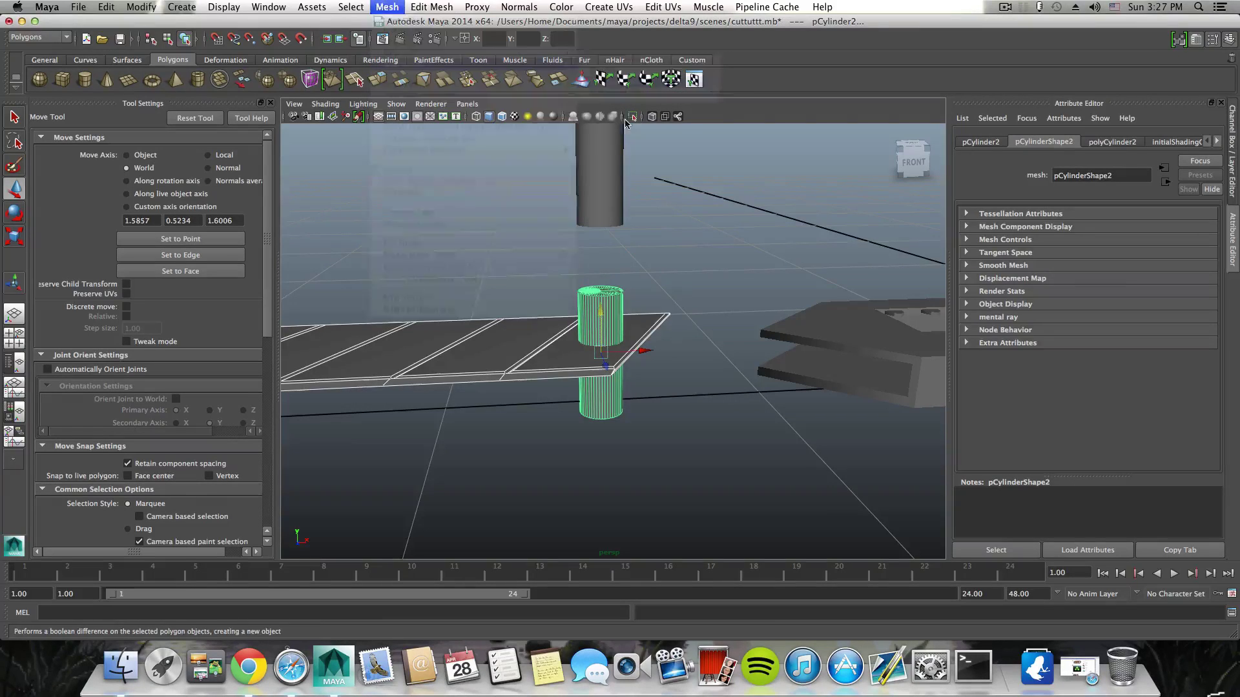
left_click_drag(686, 298, 562, 336, "alt")
Step: Lower the spare cylinder into the blade hole at Y 0.209 and flatten it to a scale of 0.066, 0.027, 0.066
left_click(569, 290)
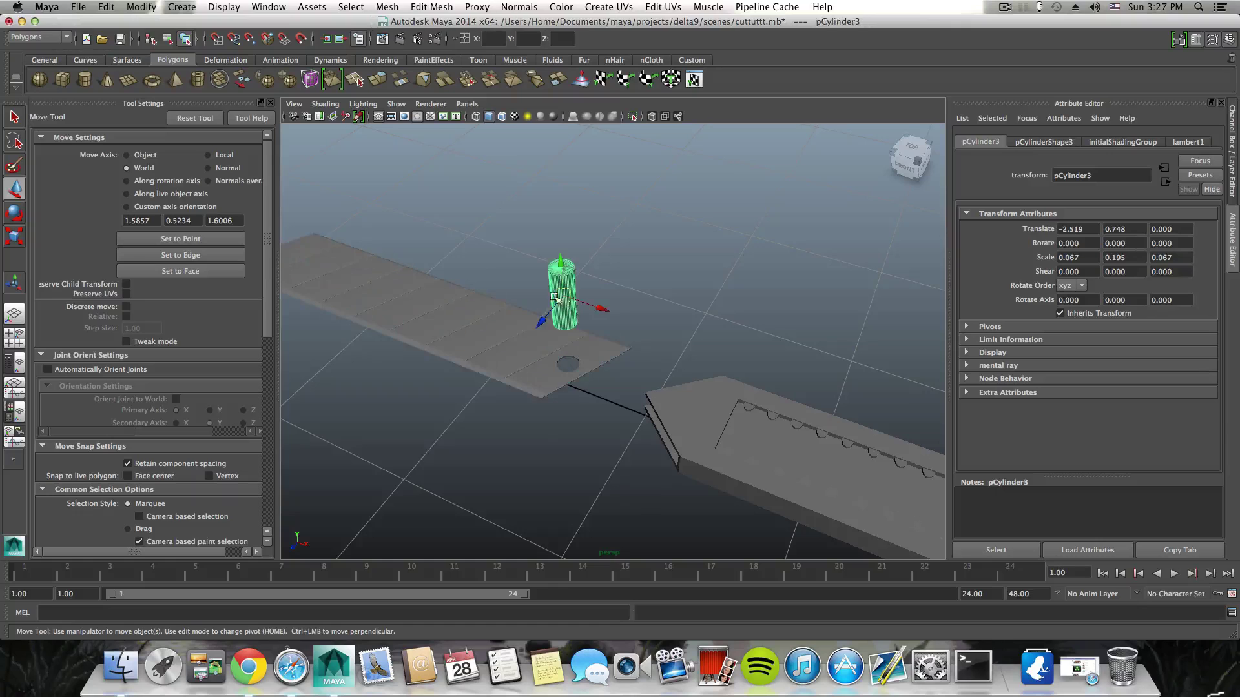
left_click_drag(562, 261, 571, 335)
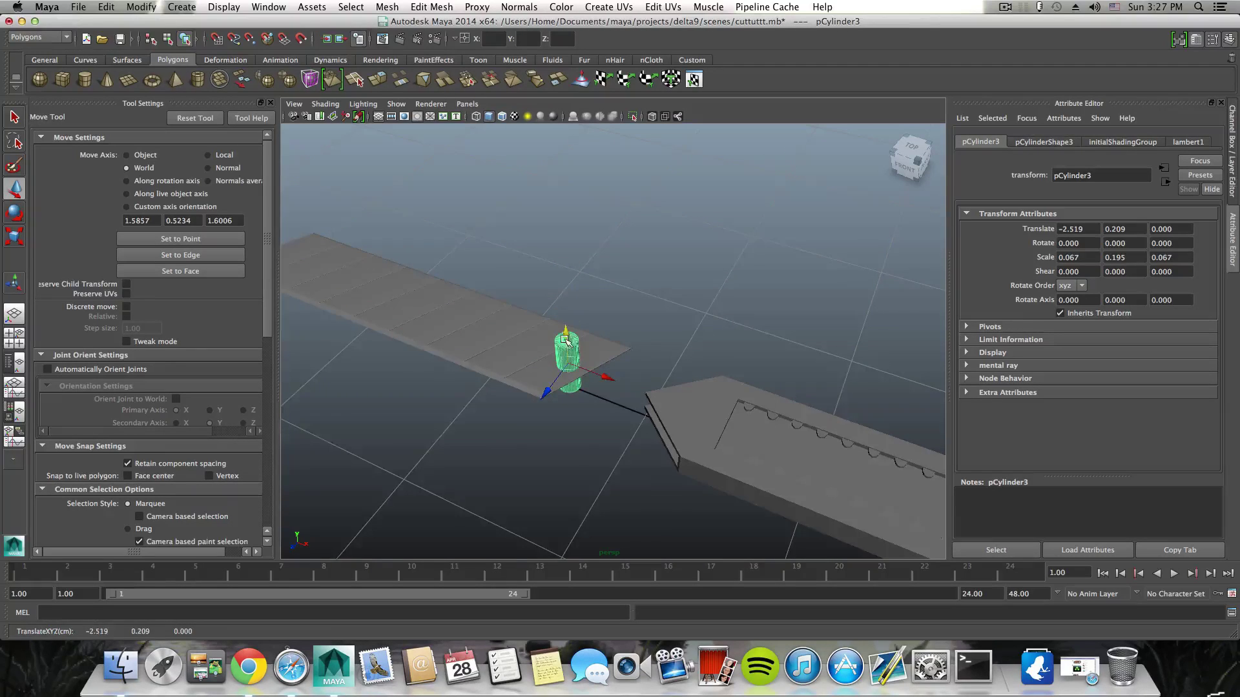
right_click_drag(566, 340, 694, 385, "alt")
middle_click_drag(607, 397, 694, 359, "alt")
left_click(17, 241)
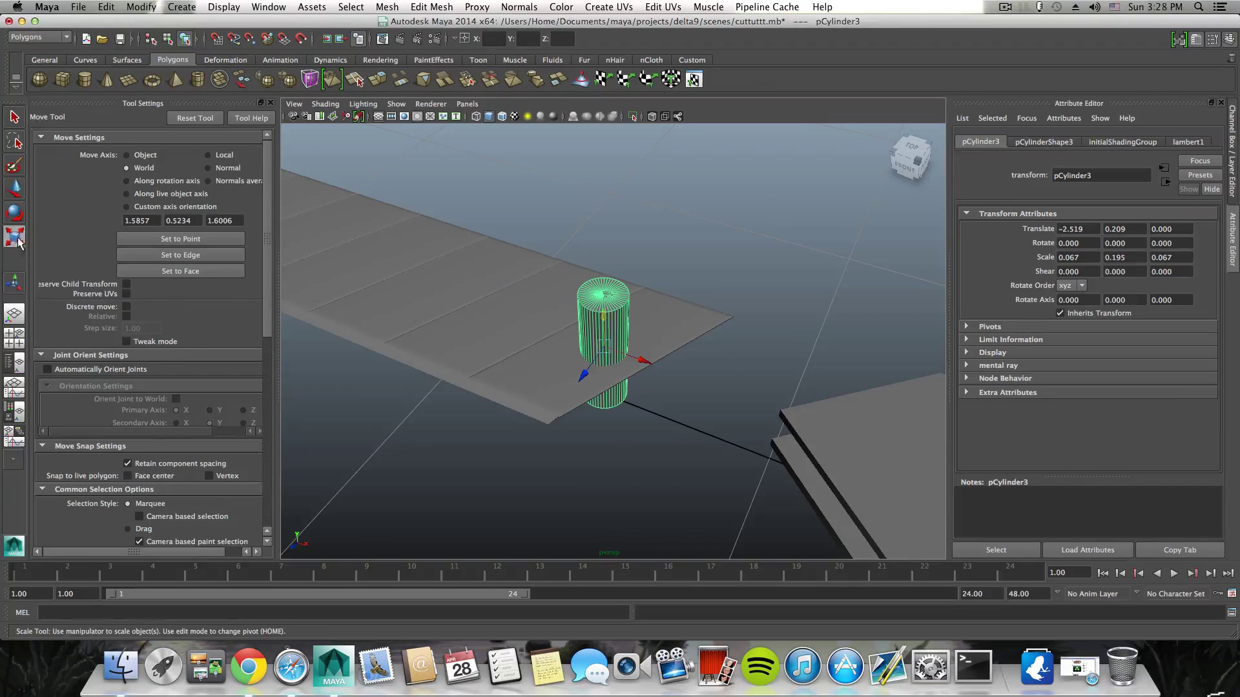
left_click_drag(605, 349, 659, 284)
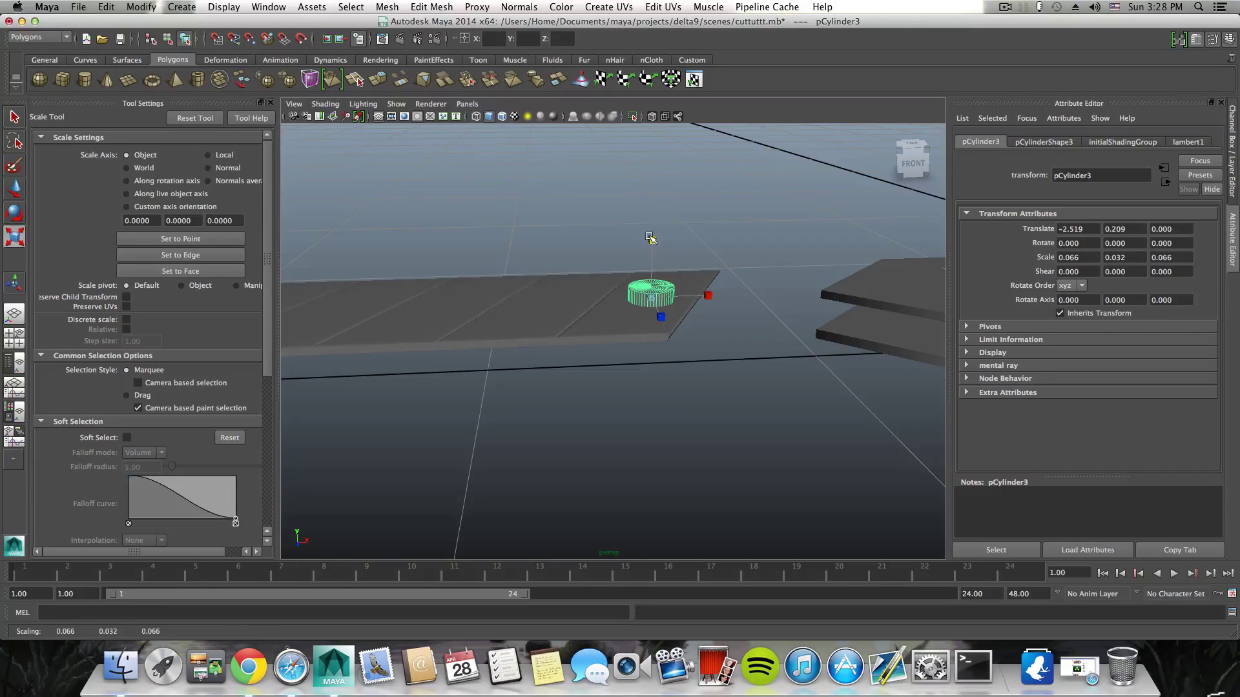
left_click_drag(653, 245, 653, 255)
left_click_drag(653, 255, 637, 323, "alt")
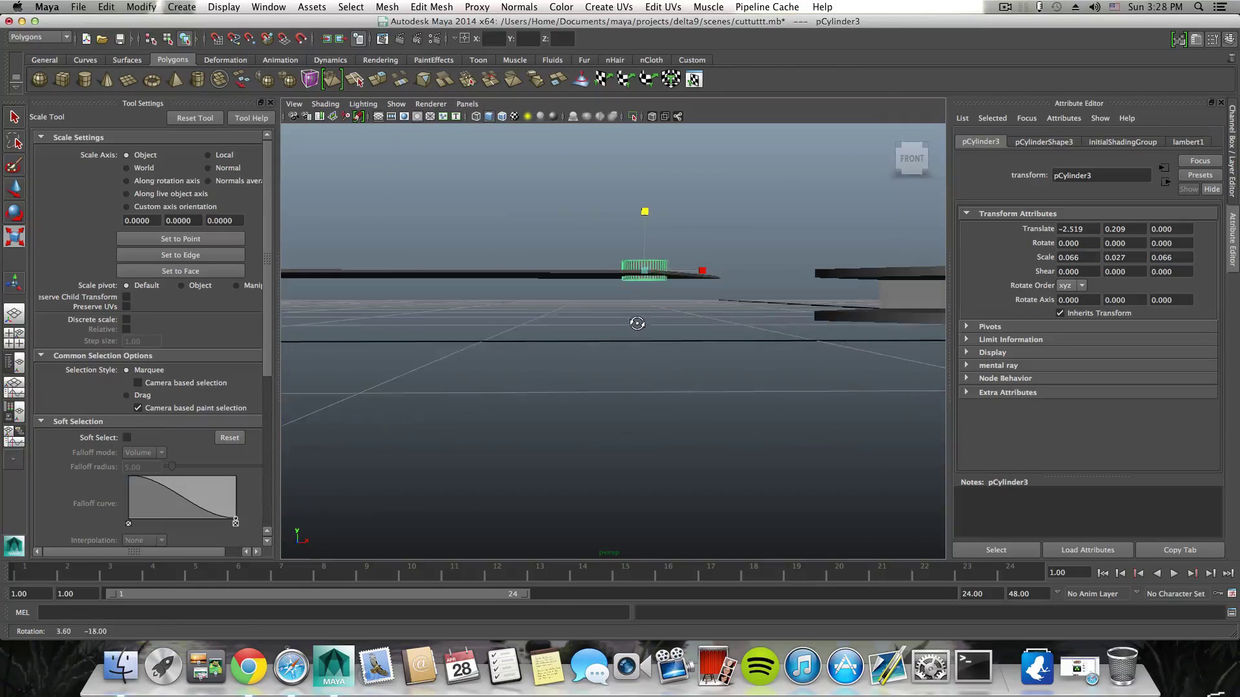
Step: Lower the flattened disc to Y 0.188 within the blade hole
right_click_drag(638, 325, 687, 351, "alt")
middle_click_drag(687, 352, 678, 392, "alt")
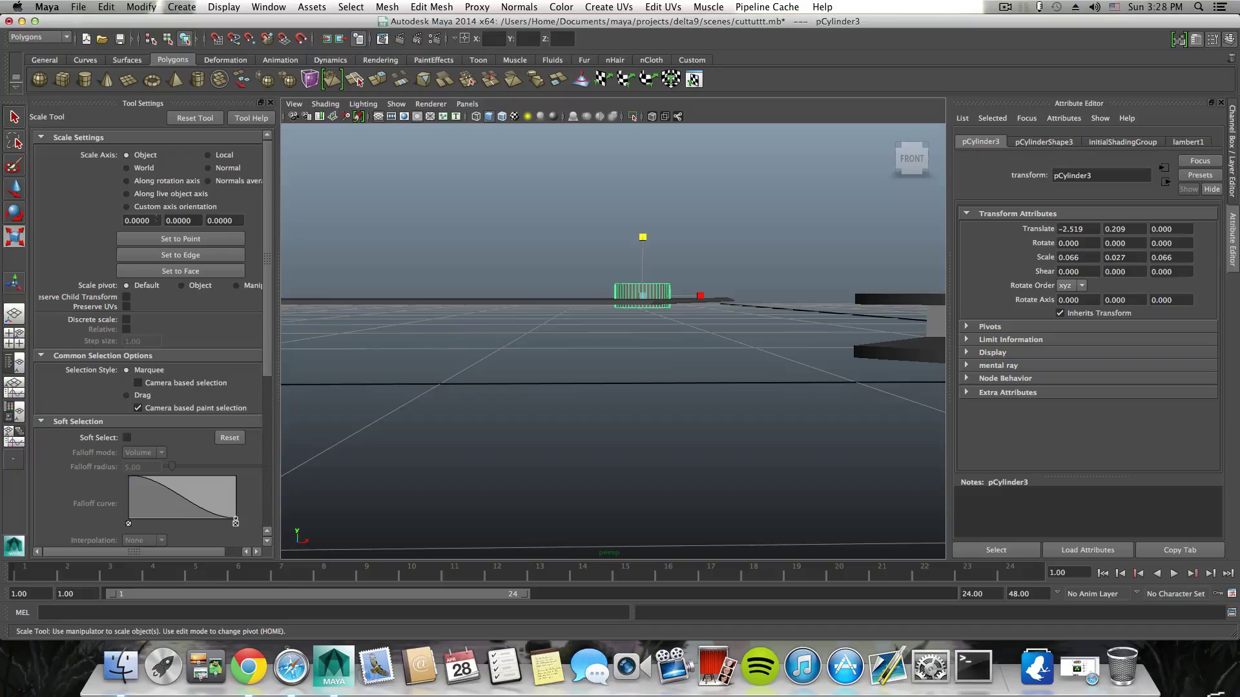
left_click(16, 189)
left_click_drag(644, 248, 644, 259)
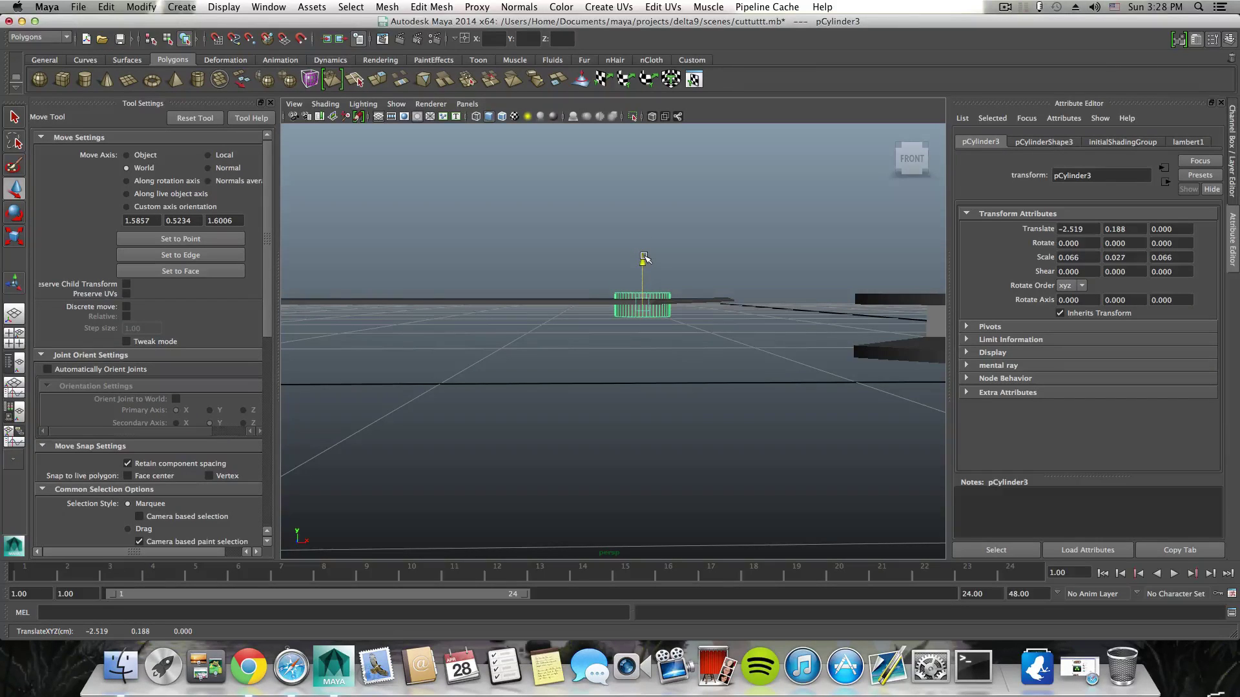
right_click_drag(620, 290, 780, 336, "alt")
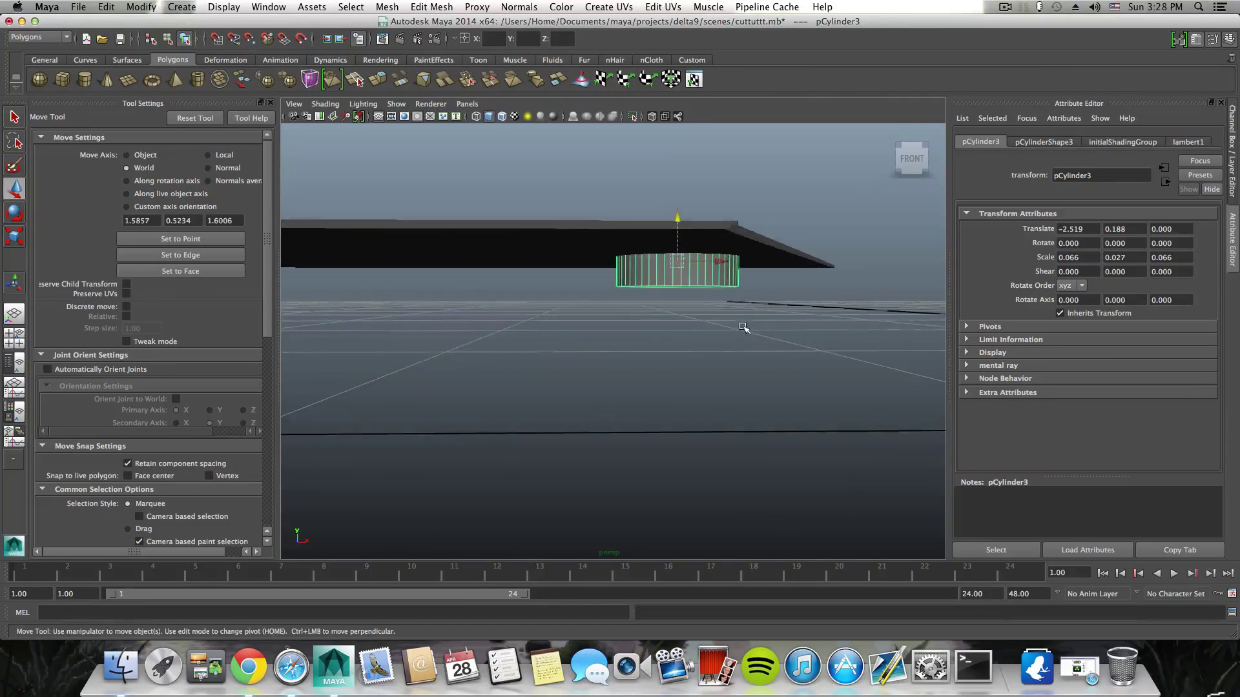
left_click_drag(742, 326, 729, 328, "alt")
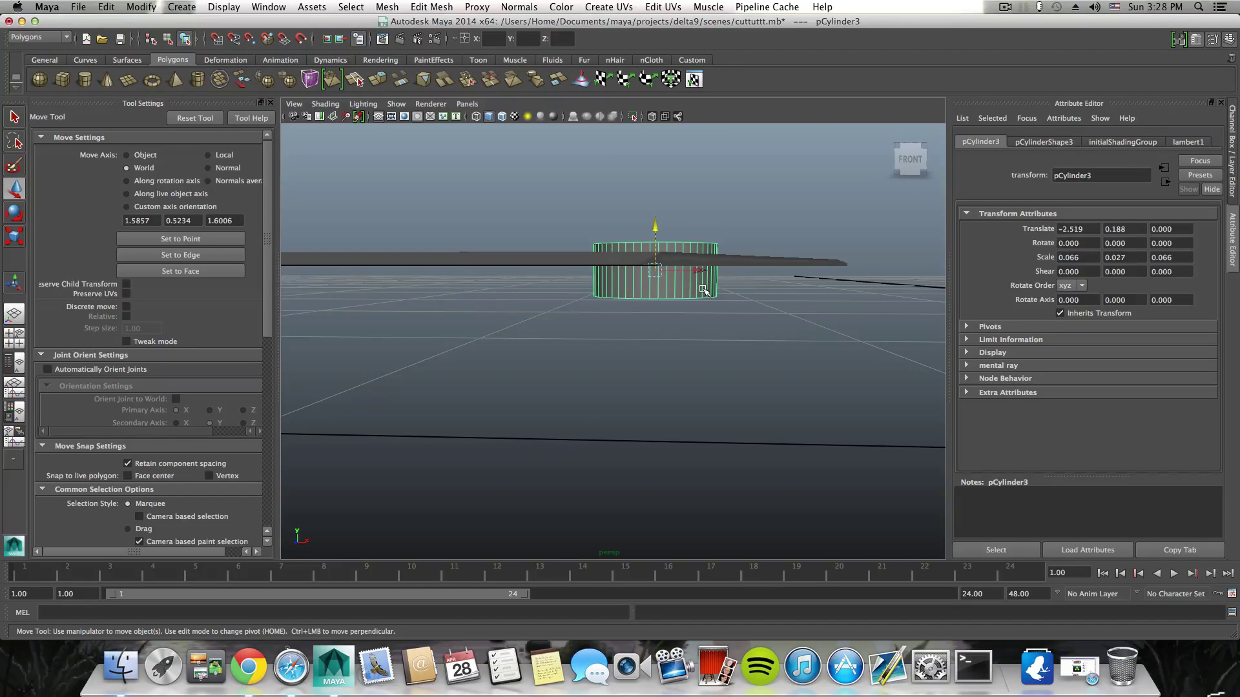
Step: Insert edge loops around the disc's side wall near its top and bottom rims
right_click_drag(704, 290, 647, 306, "shift")
left_click_drag(667, 248, 673, 273)
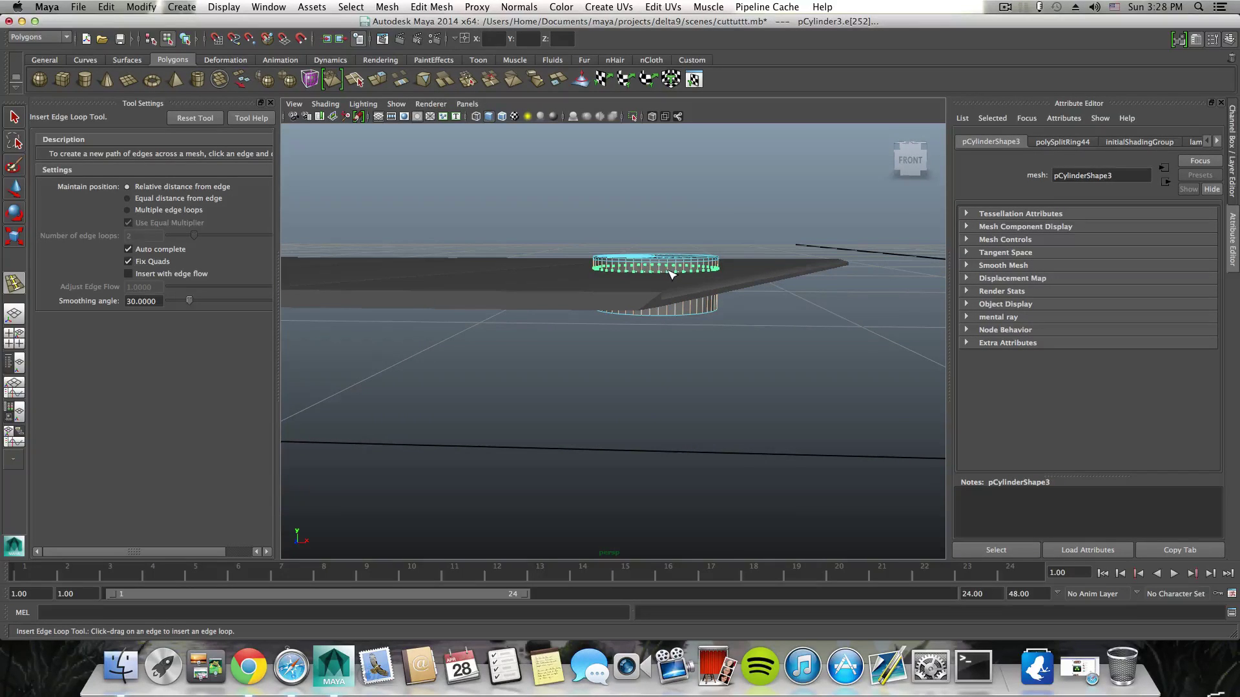
left_click_drag(673, 294, 675, 284, "alt")
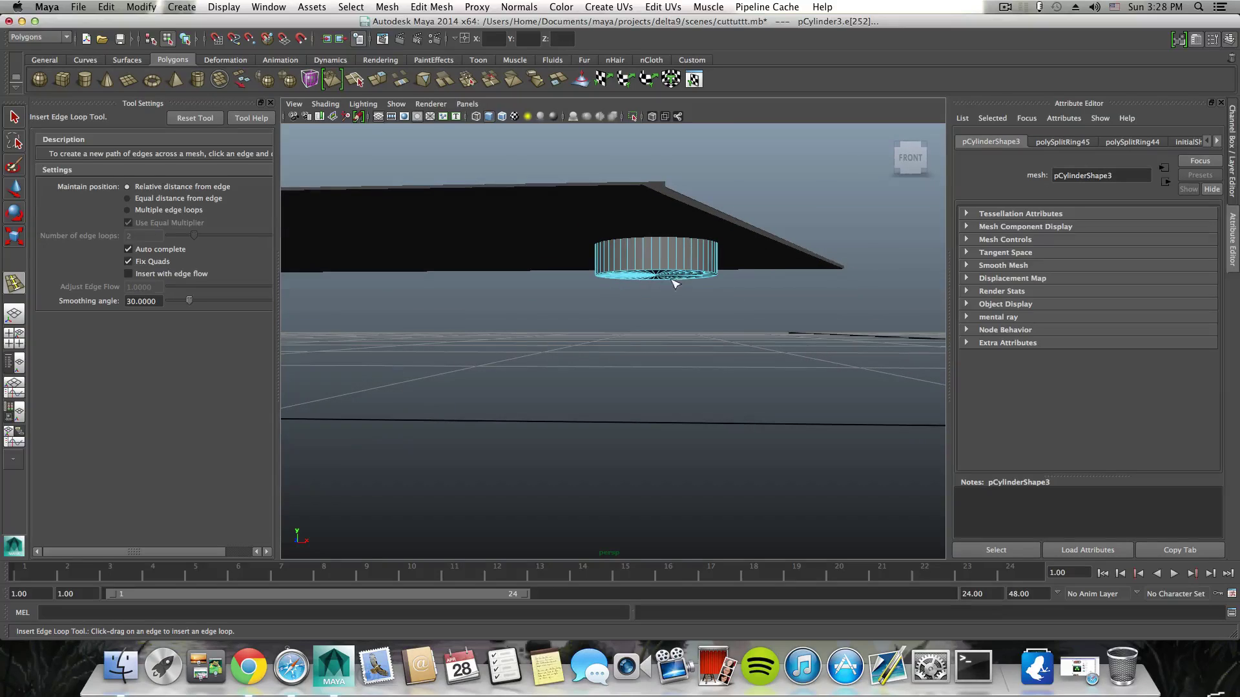
left_click_drag(672, 241, 672, 272)
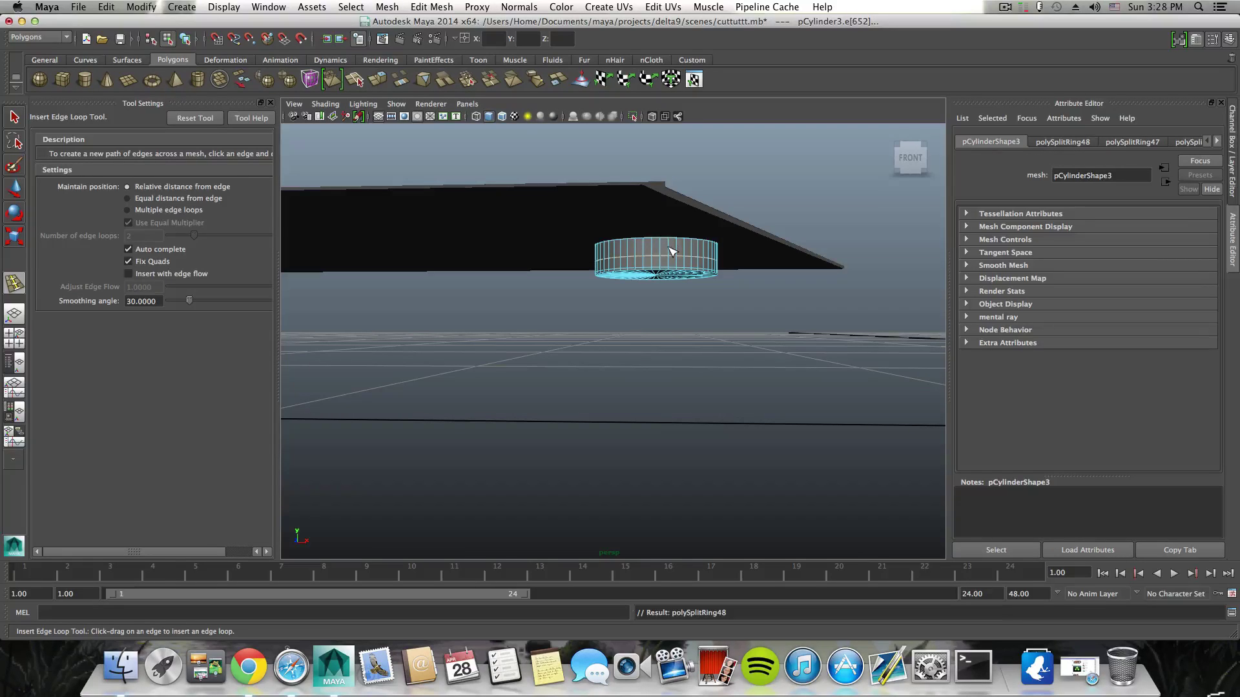
Step: Undo the surplus edge loops on the disc's side wall and insert one near its top rim
left_click(671, 250)
left_click_drag(688, 295, 685, 298, "alt")
key("super+z")
key("super+z")
key("super+z")
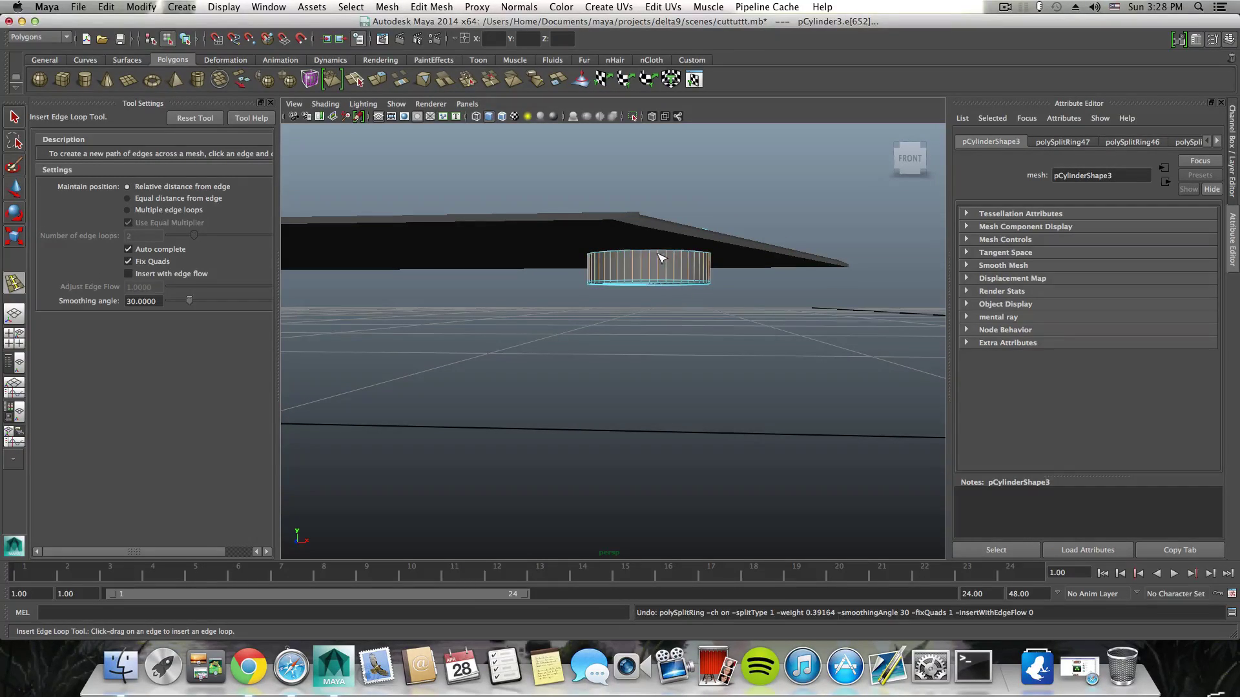
left_click_drag(661, 259, 662, 256)
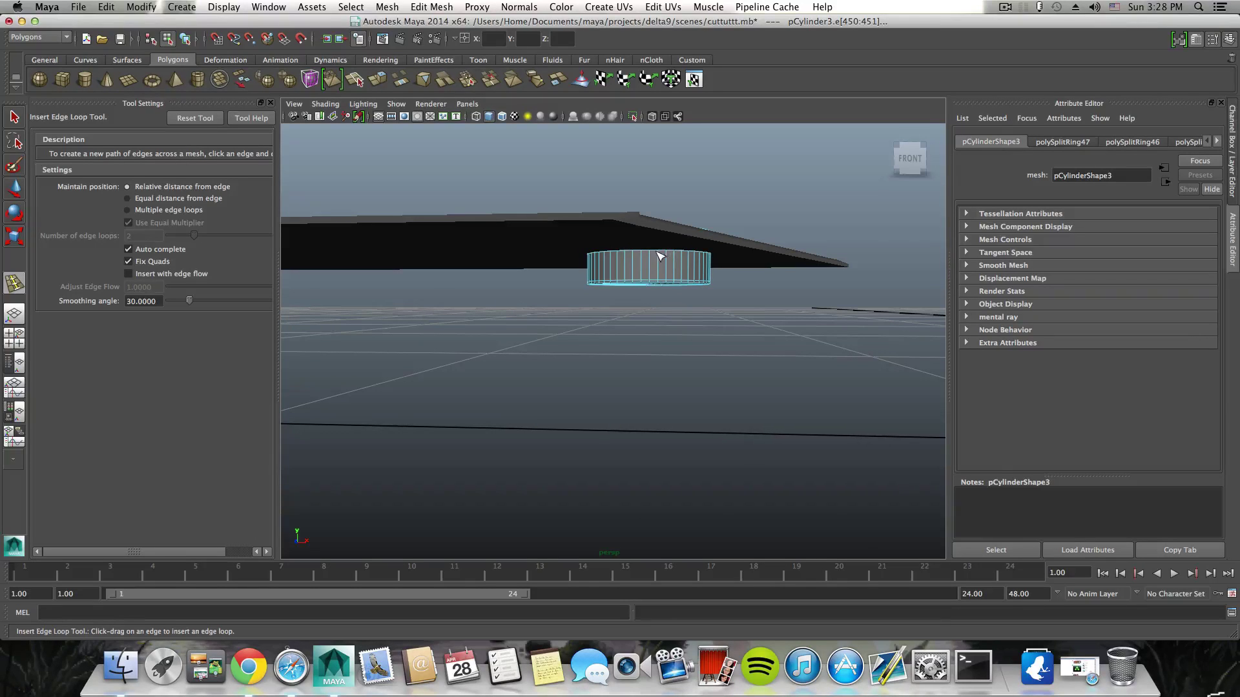
Step: Chamfer the centre vertices on the disc's top and bottom caps into small round faces and return to object selection
left_click_drag(657, 283, 648, 331, "alt")
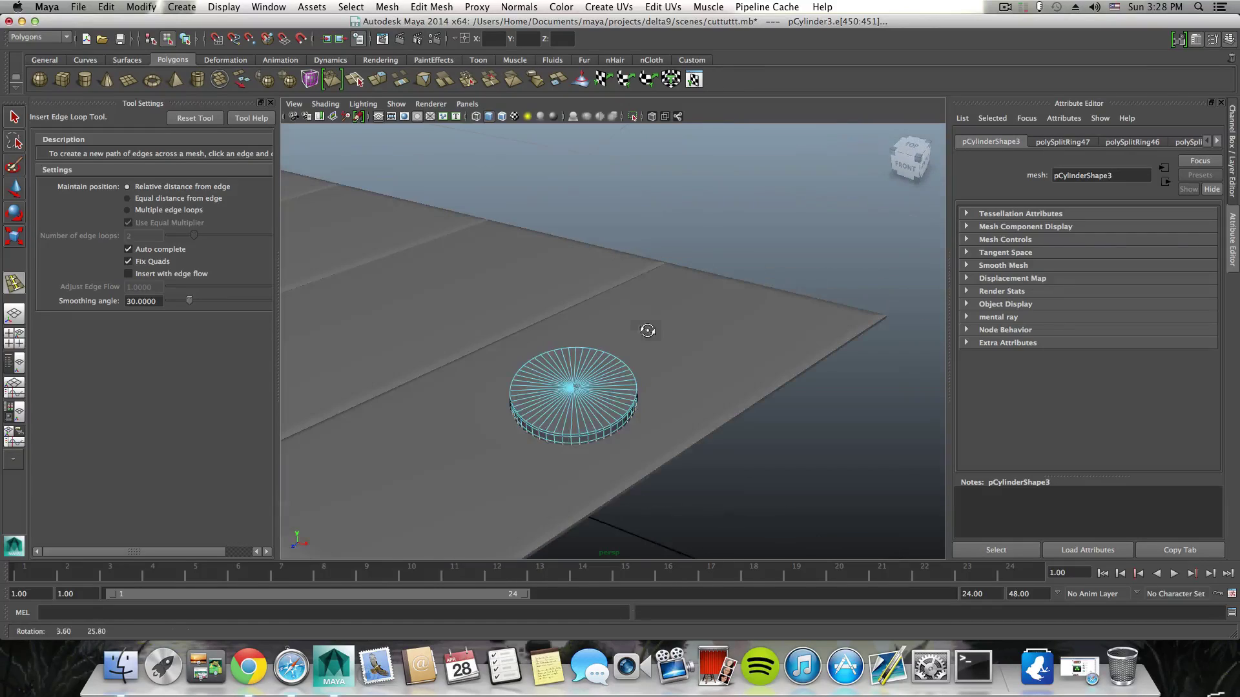
left_click(421, 7)
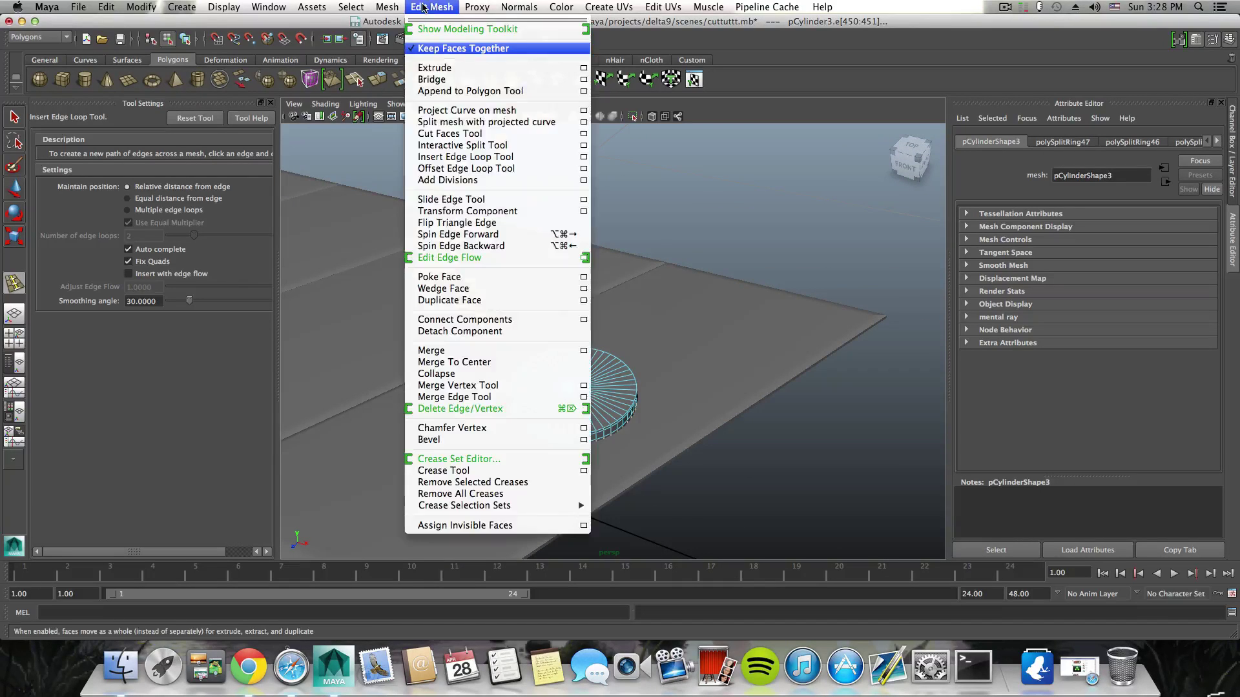
left_click(599, 499)
right_click_drag(567, 381, 524, 380)
key("q")
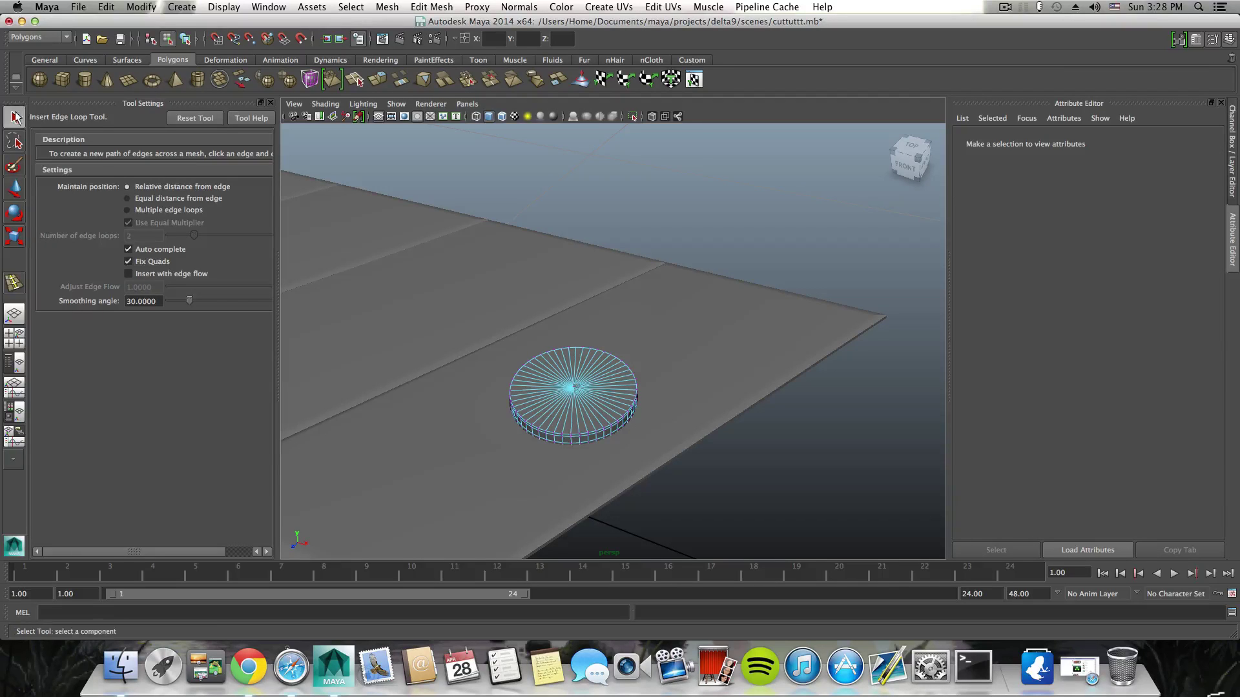
left_click(575, 390)
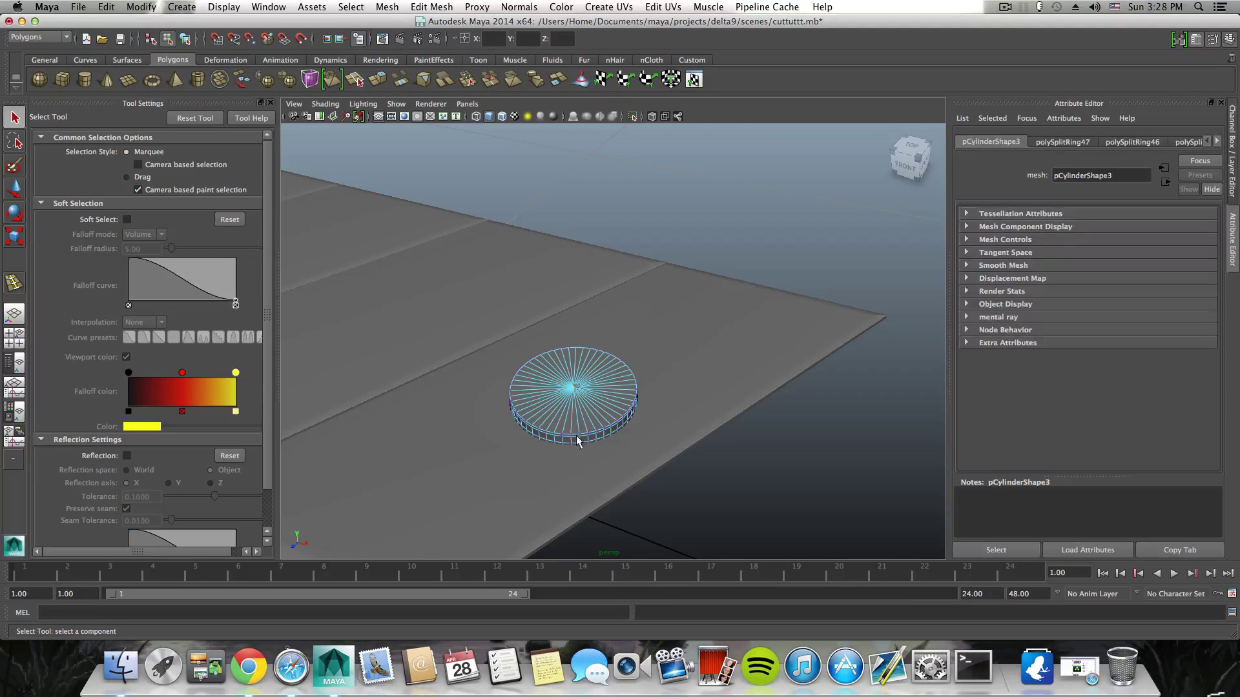
left_click_drag(577, 434, 650, 278, "alt")
left_click(660, 211, "shift")
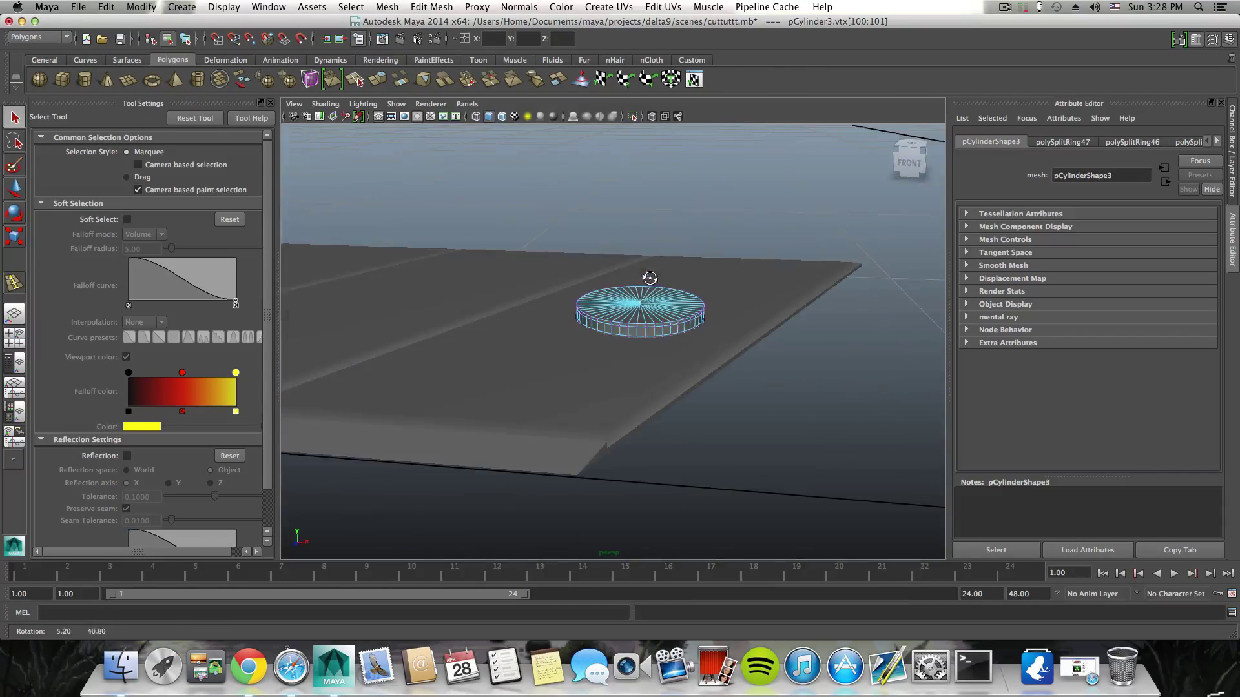
left_click(432, 7)
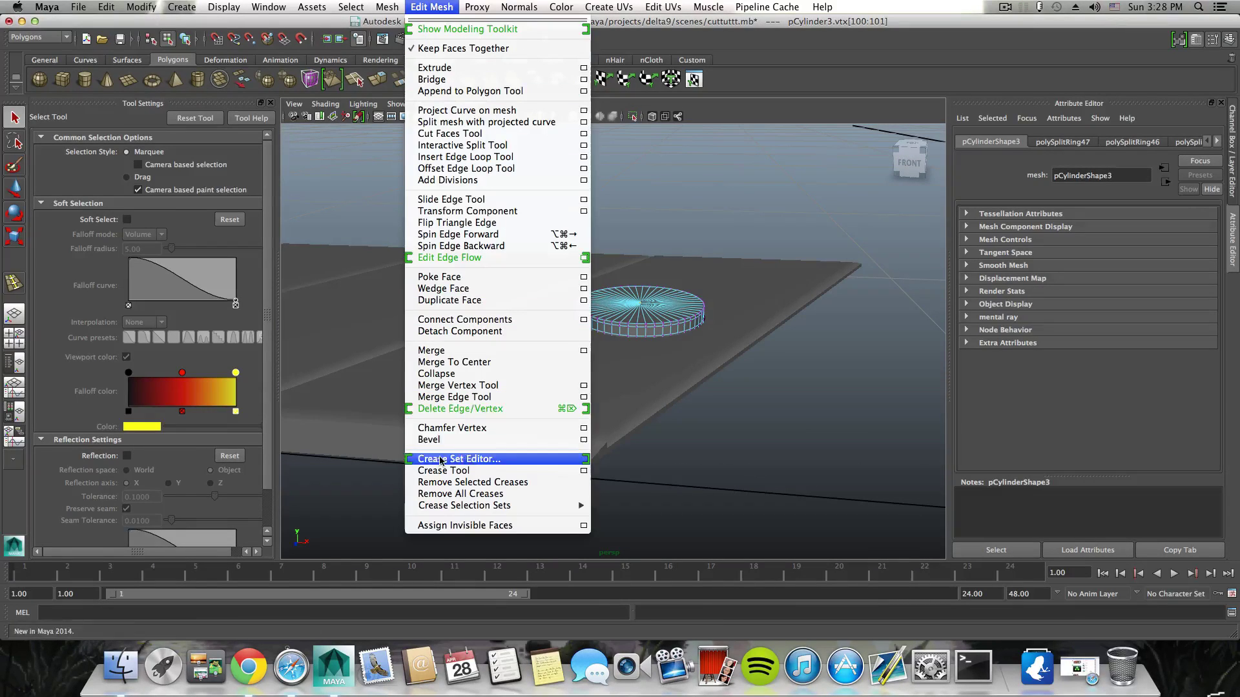
left_click(465, 428)
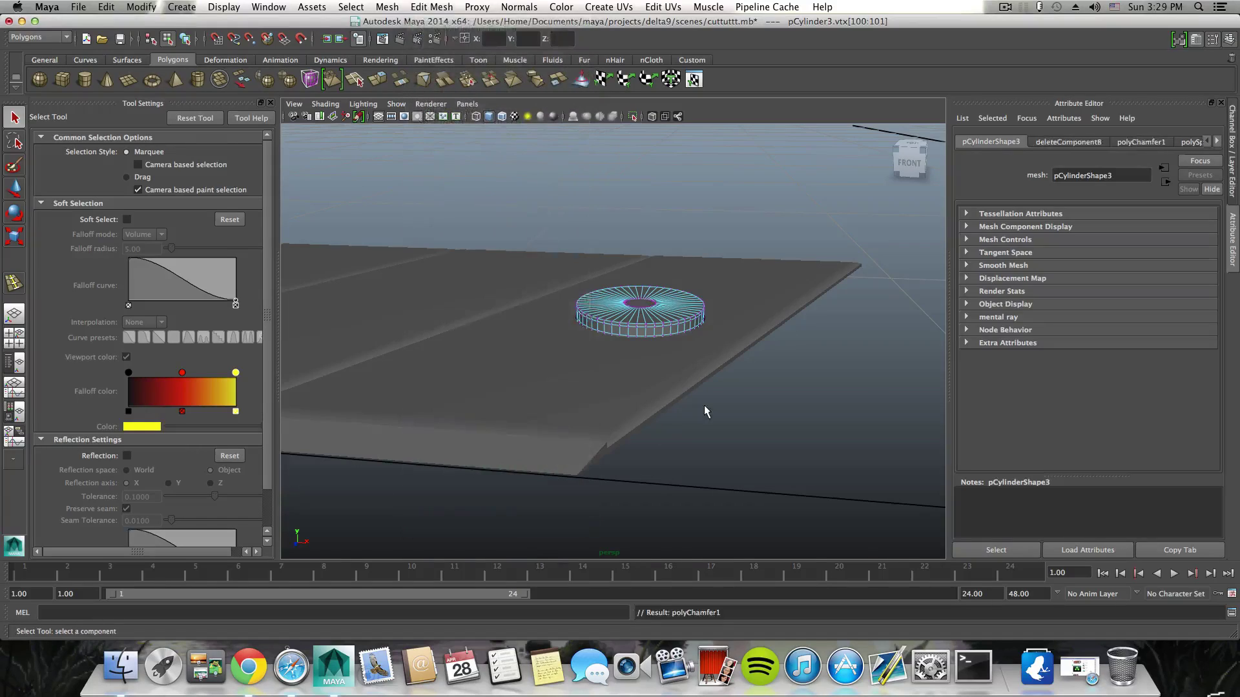
left_click_drag(706, 409, 691, 438, "alt")
key("F8")
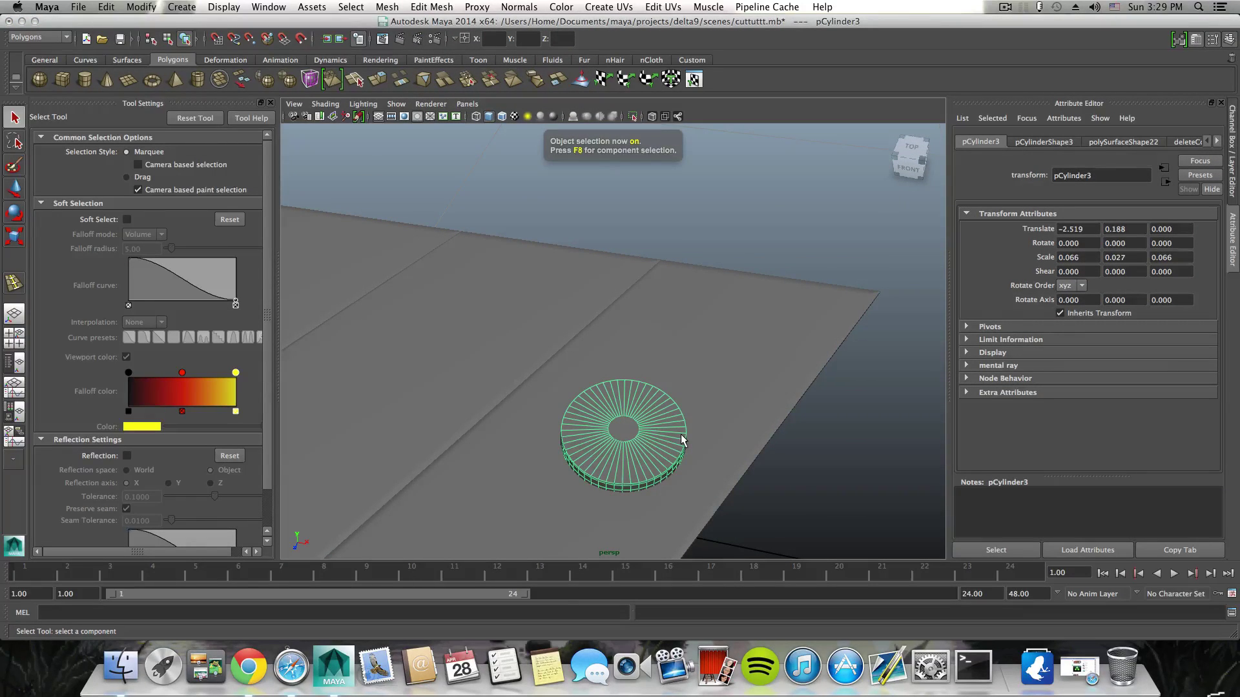
Step: Insert edge loops close to the outer rim on the disc's top and bottom caps
right_click_drag(671, 437, 587, 457, "shift")
left_click_drag(582, 457, 744, 156)
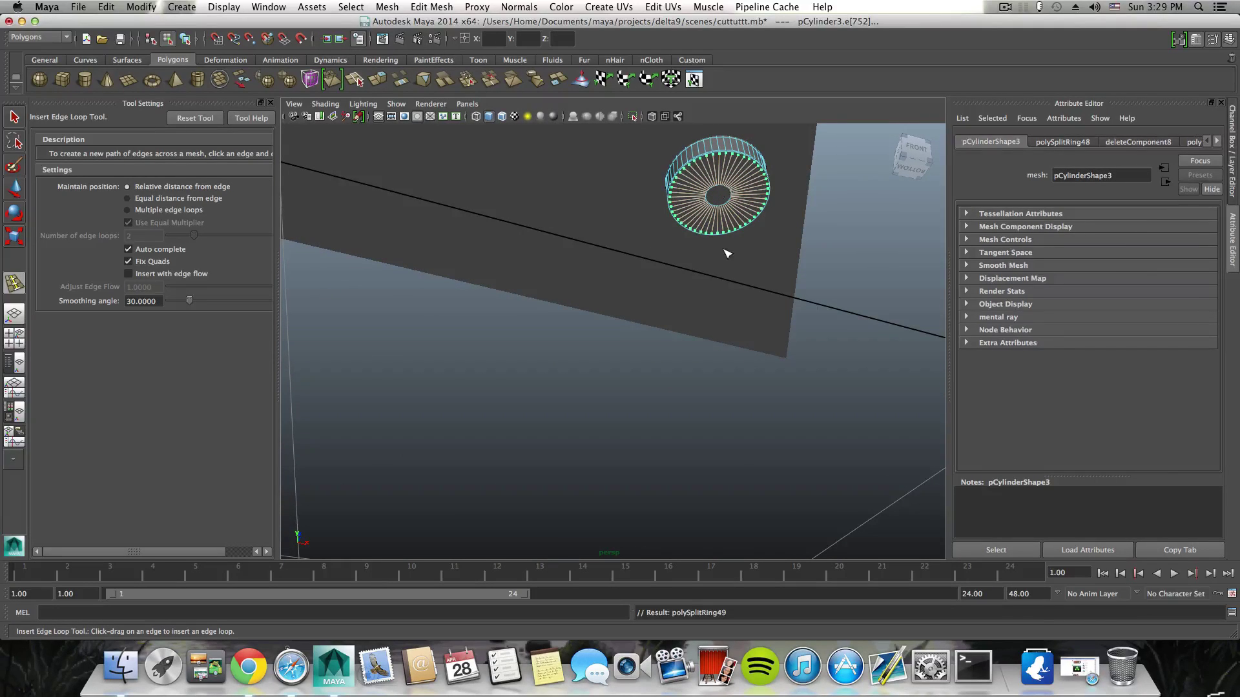
left_click_drag(724, 217, 593, 285, "alt")
key("q")
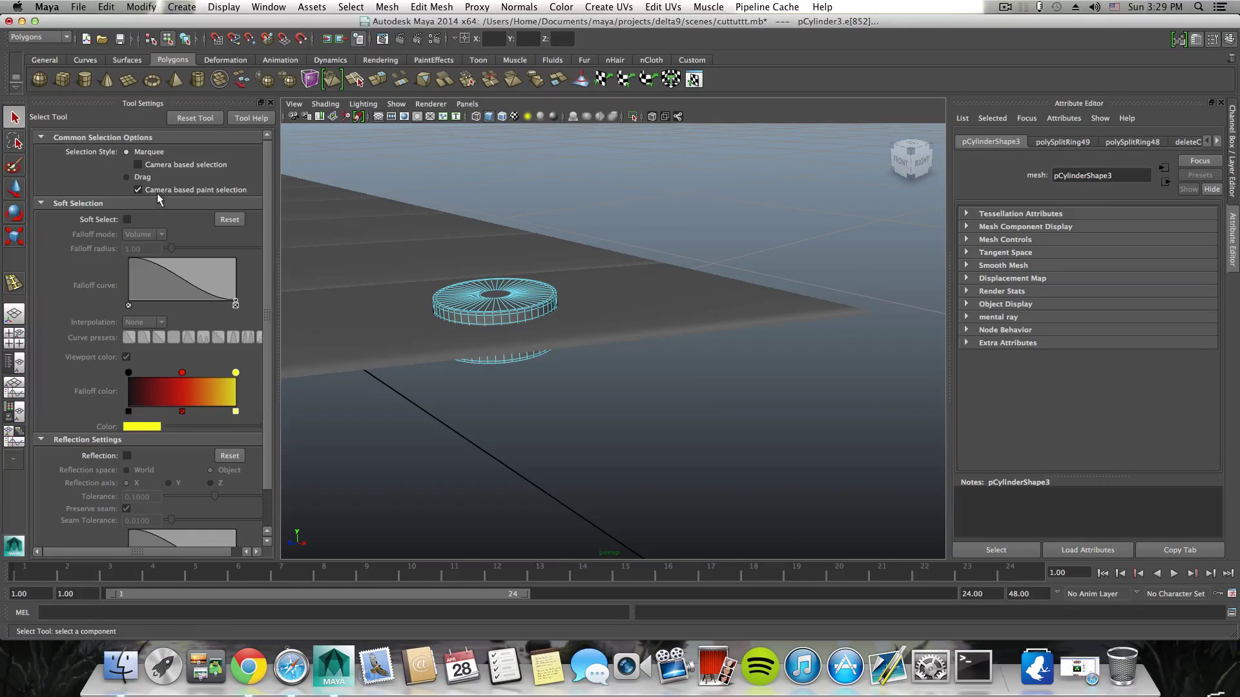
Step: Select the row of adjacent faces on the disc's lower side wall that face the blade's pointed end
left_click_drag(538, 363, 562, 346, "alt")
middle_click_drag(561, 346, 573, 355, "alt")
right_click_drag(573, 357, 624, 367, "alt")
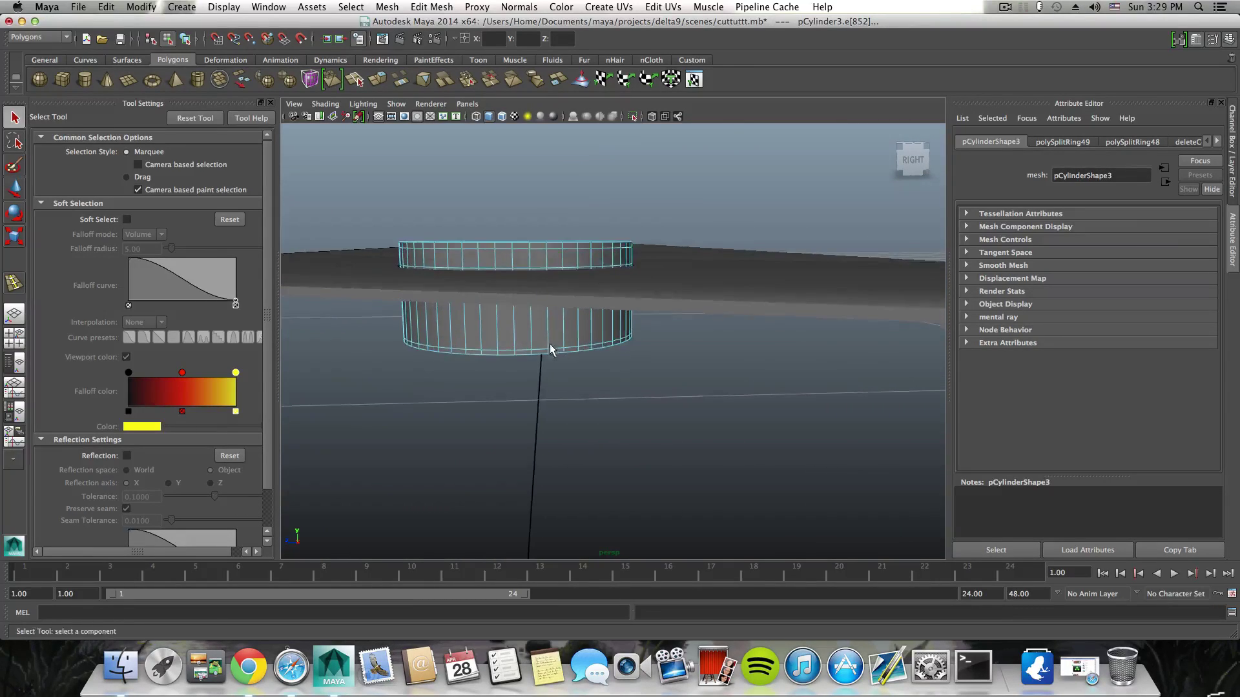
middle_click_drag(551, 349, 556, 325, "alt")
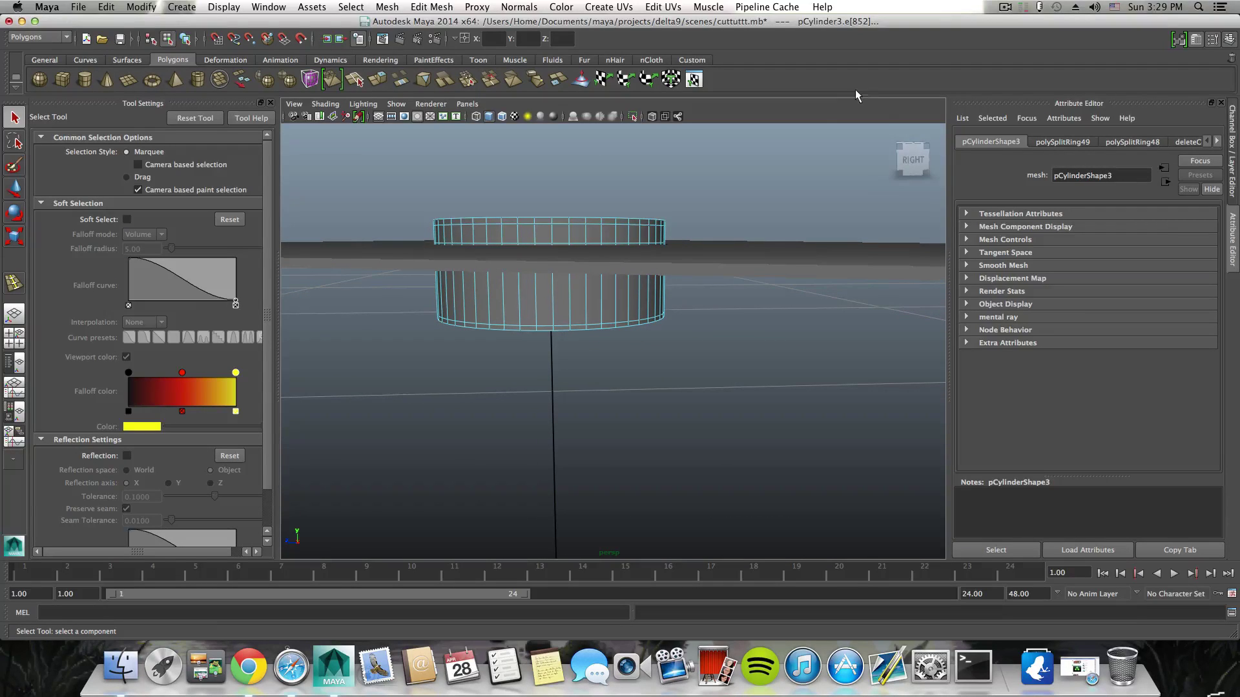
left_click(913, 161)
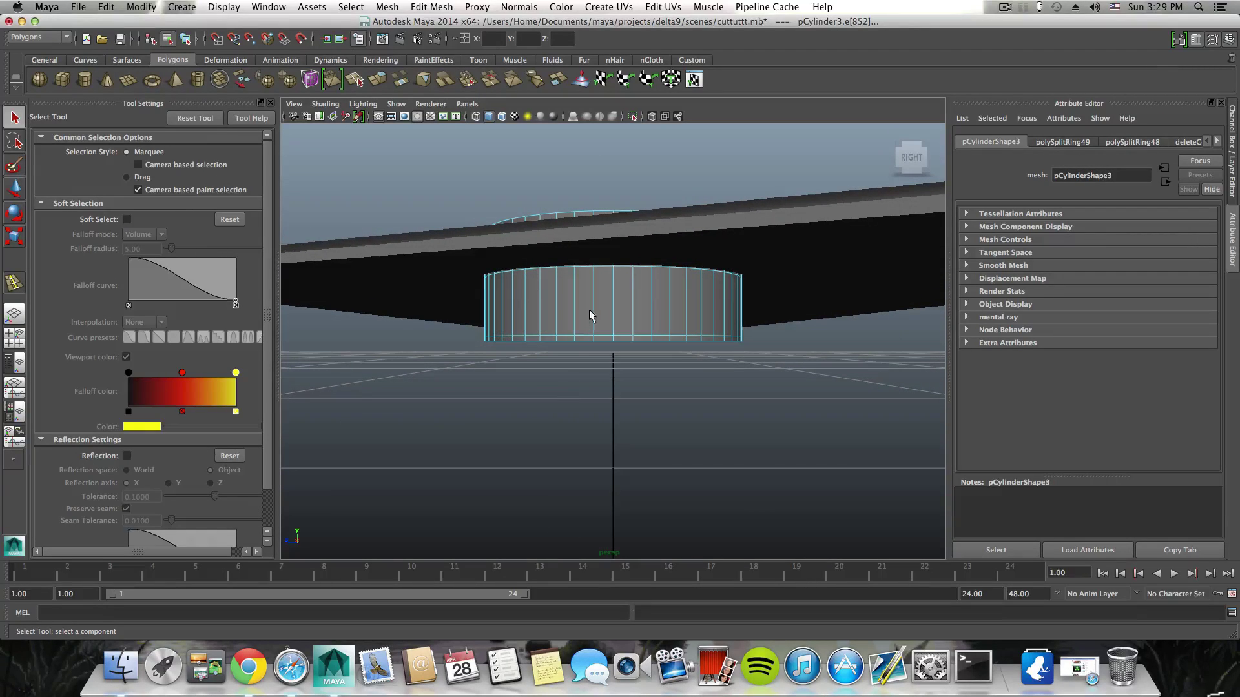
right_click_drag(626, 312, 625, 339)
left_click(623, 329)
left_click(600, 323, "shift")
left_click(582, 321, "shift")
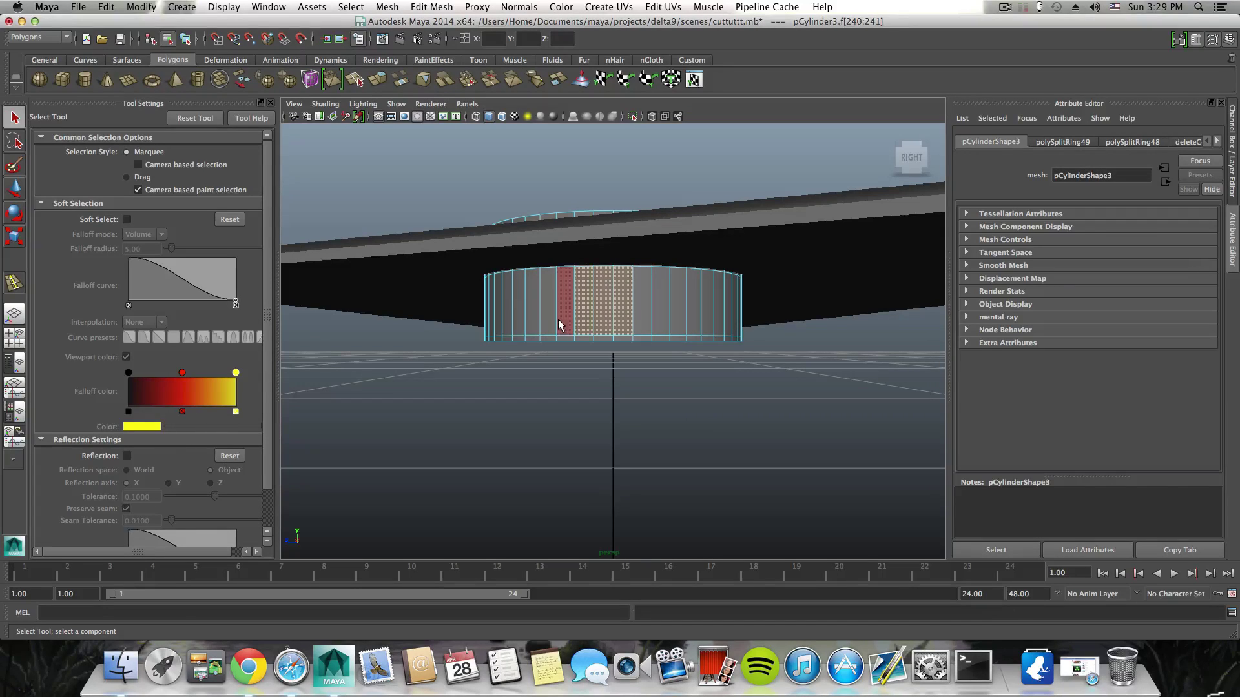
left_click(559, 322, "shift")
left_click(536, 325, "shift")
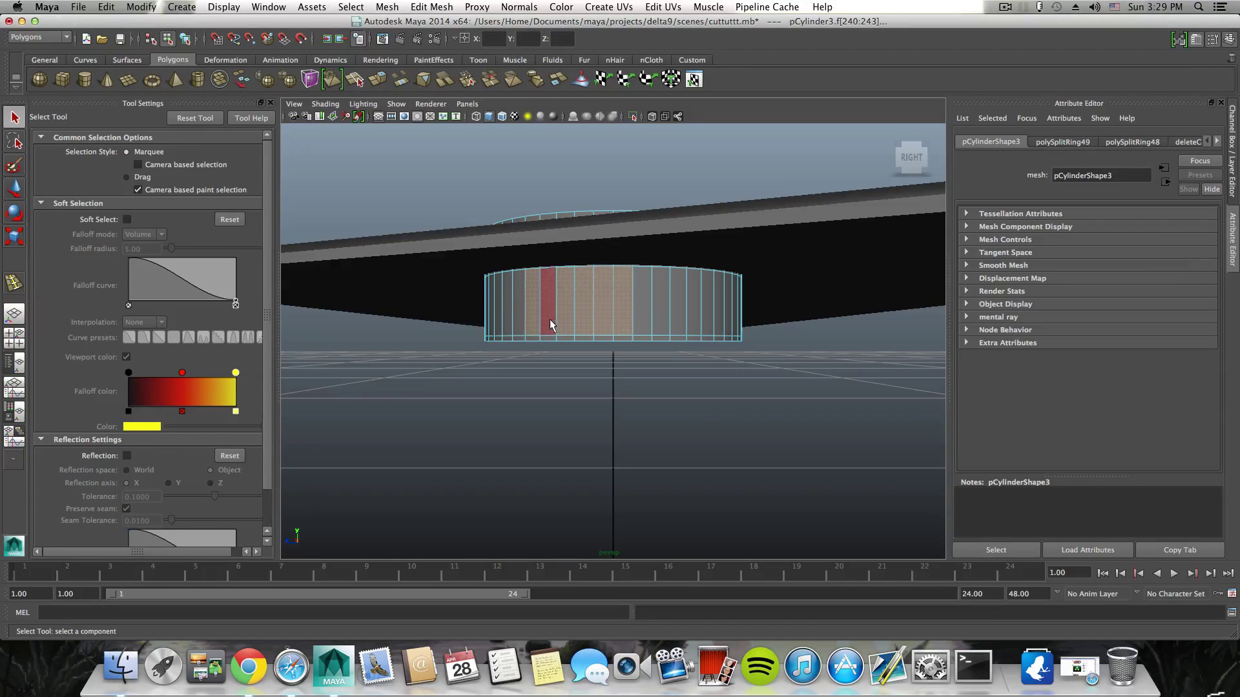
left_click(642, 325, "shift")
left_click(658, 324, "shift")
left_click(674, 324, "shift")
left_click(694, 324, "shift")
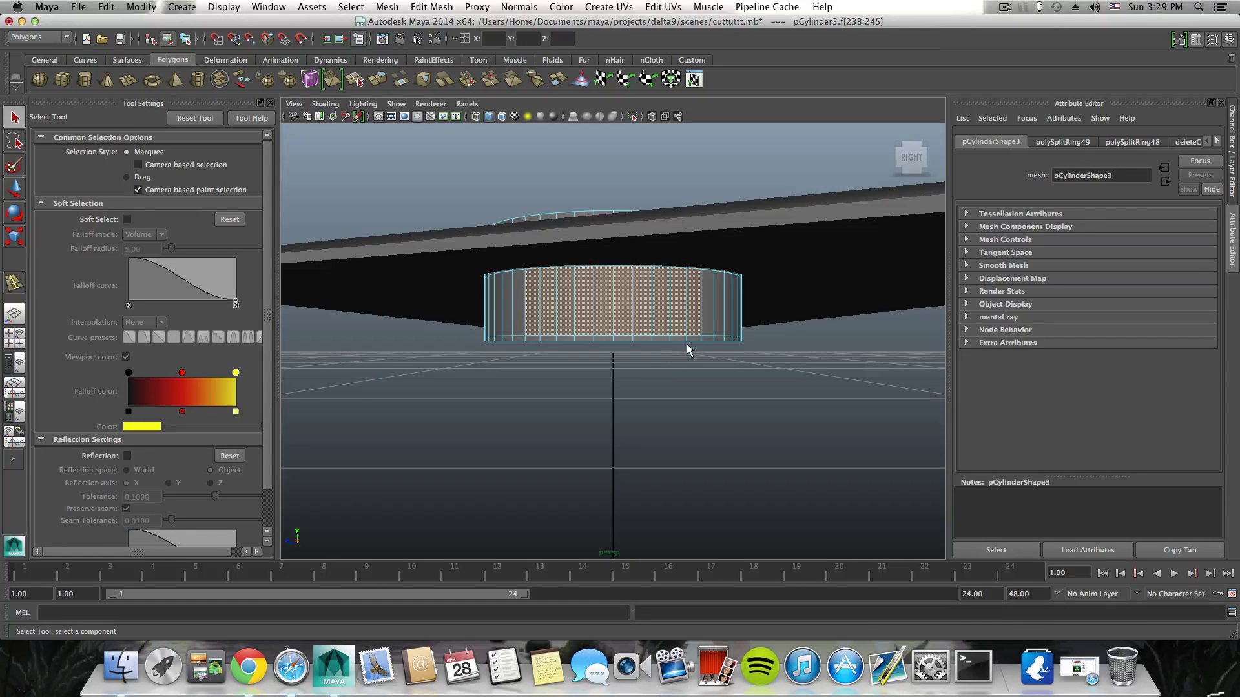
Step: Extend the selection with neighbouring side-wall faces and the thin rim faces beneath them
left_click_drag(686, 349, 703, 394, "alt")
left_click_drag(764, 381, 653, 371, "alt")
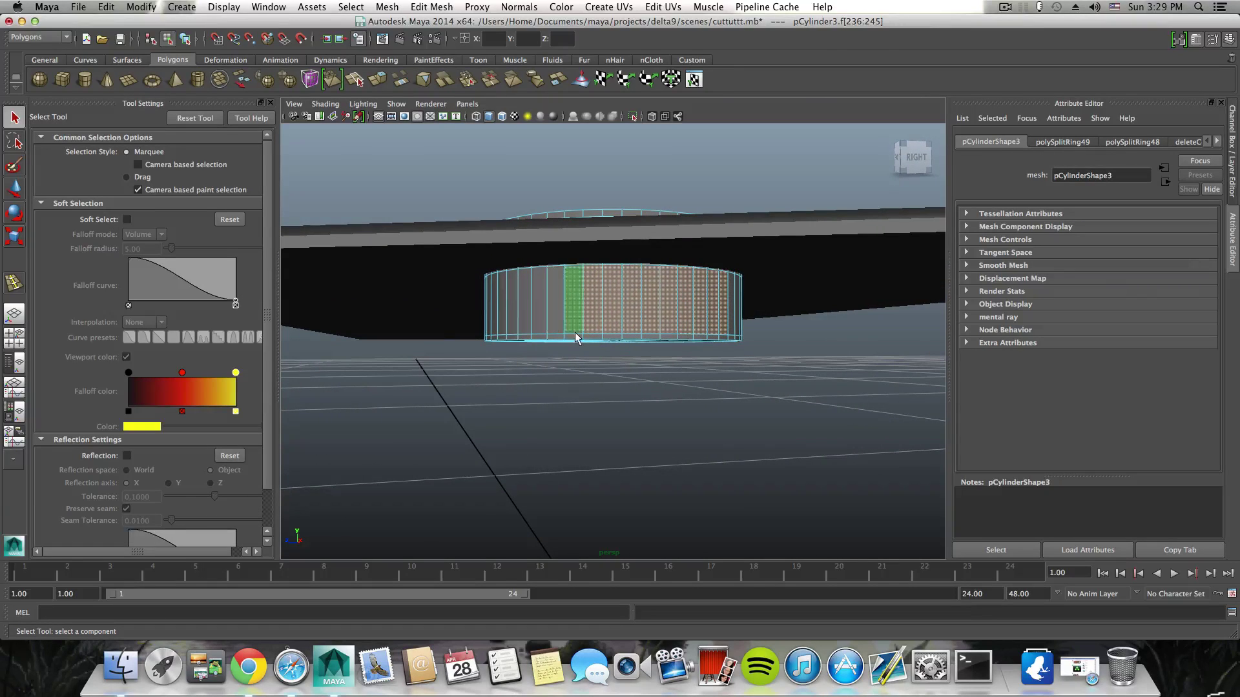
left_click(597, 338, "shift")
left_click(610, 338, "shift")
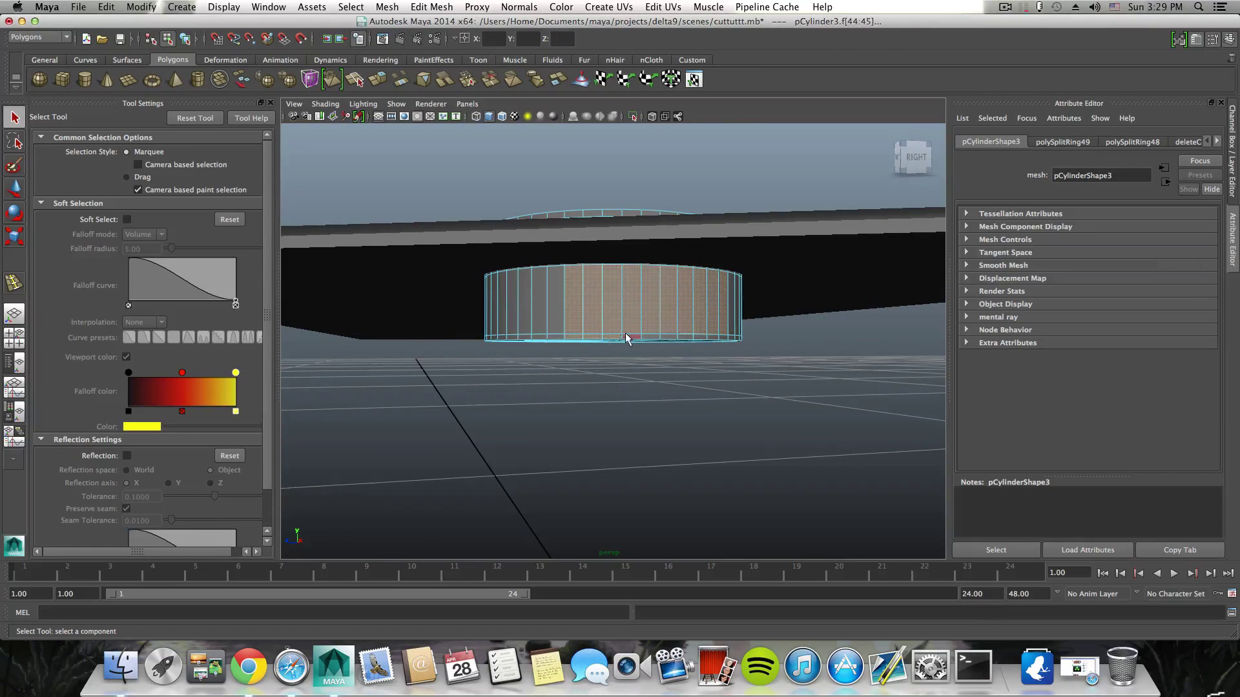
left_click(685, 338, "shift")
left_click(717, 342, "shift")
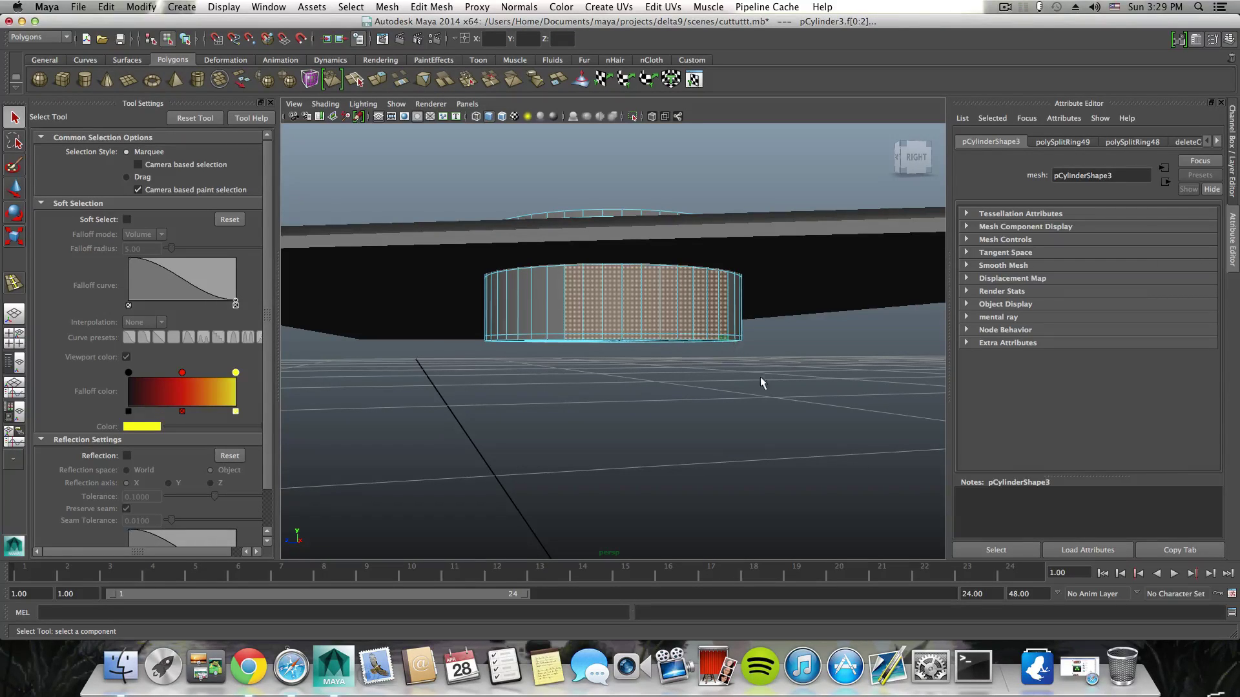
mouse_move(760, 383)
left_mouse_down("alt")
mouse_move(795, 394)
mouse_move(777, 373)
left_mouse_up("alt")
left_click(600, 342, "shift")
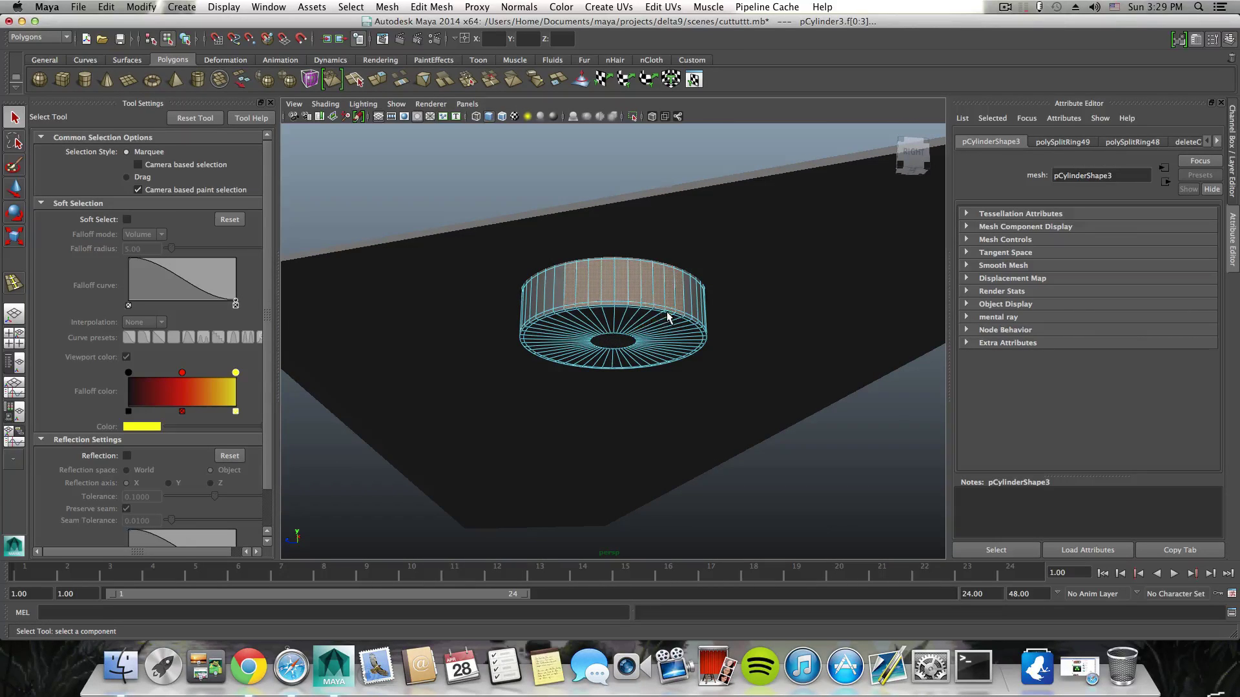
left_click_drag(669, 328, 657, 363, "alt")
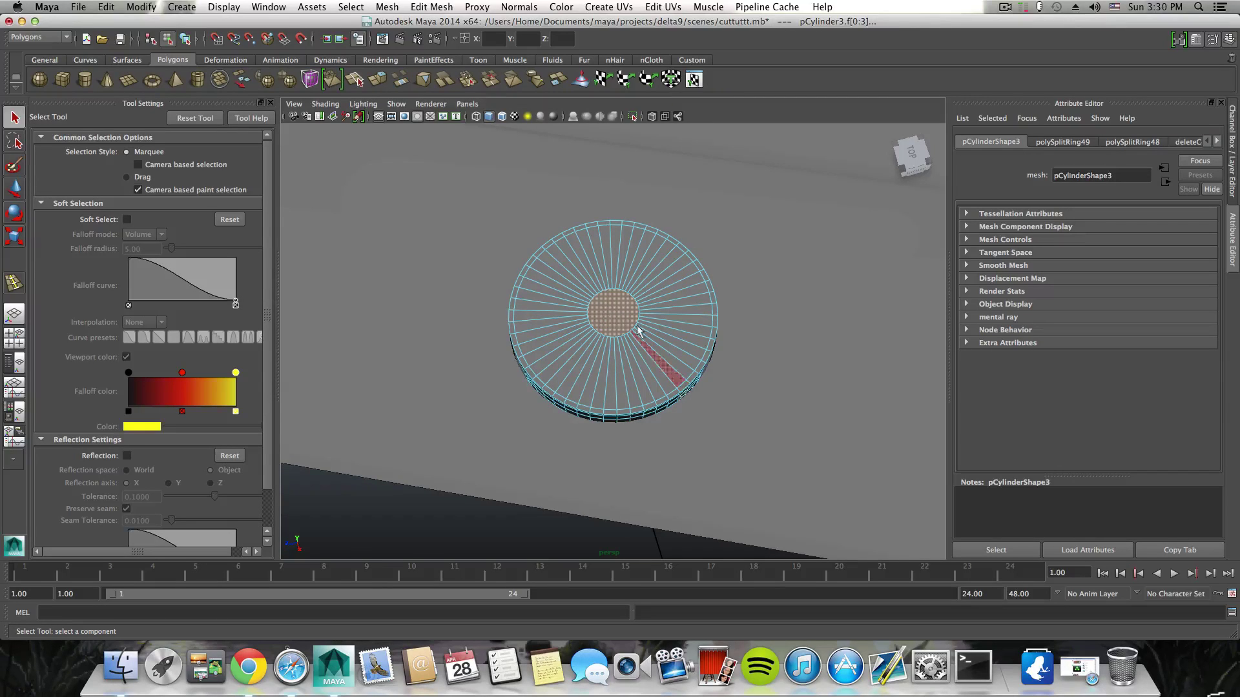
left_click_drag(603, 310, 673, 312, "alt")
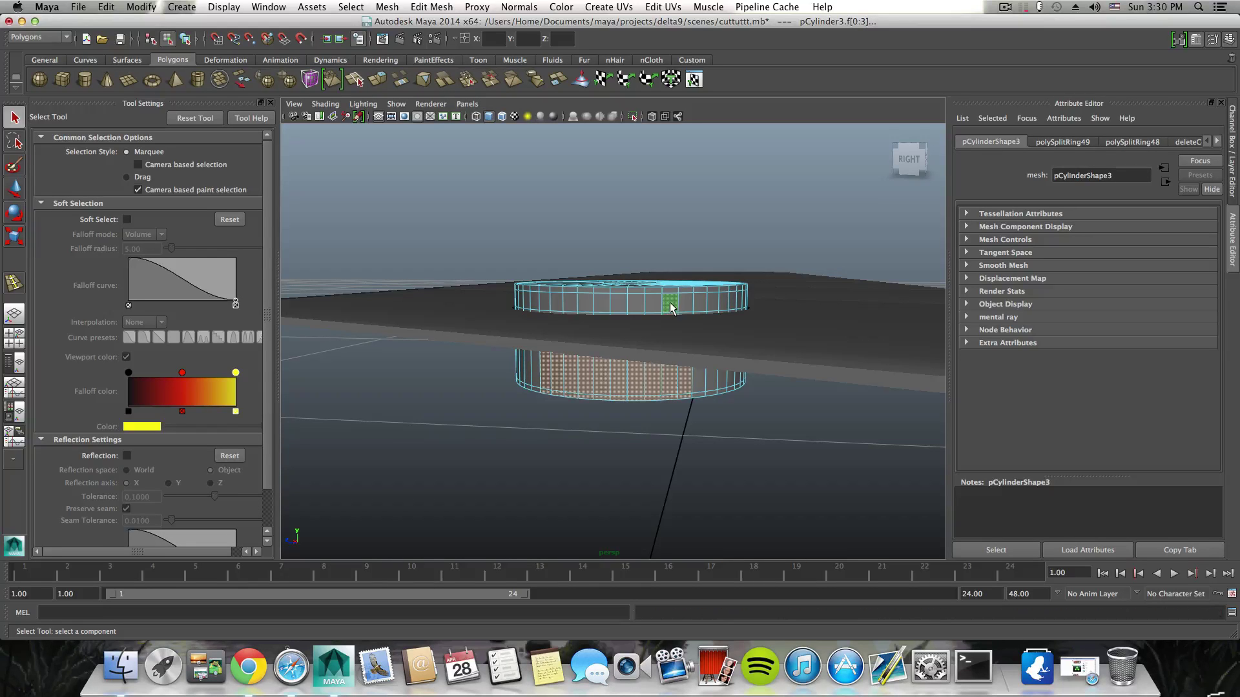
left_click_drag(669, 328, 590, 353, "alt")
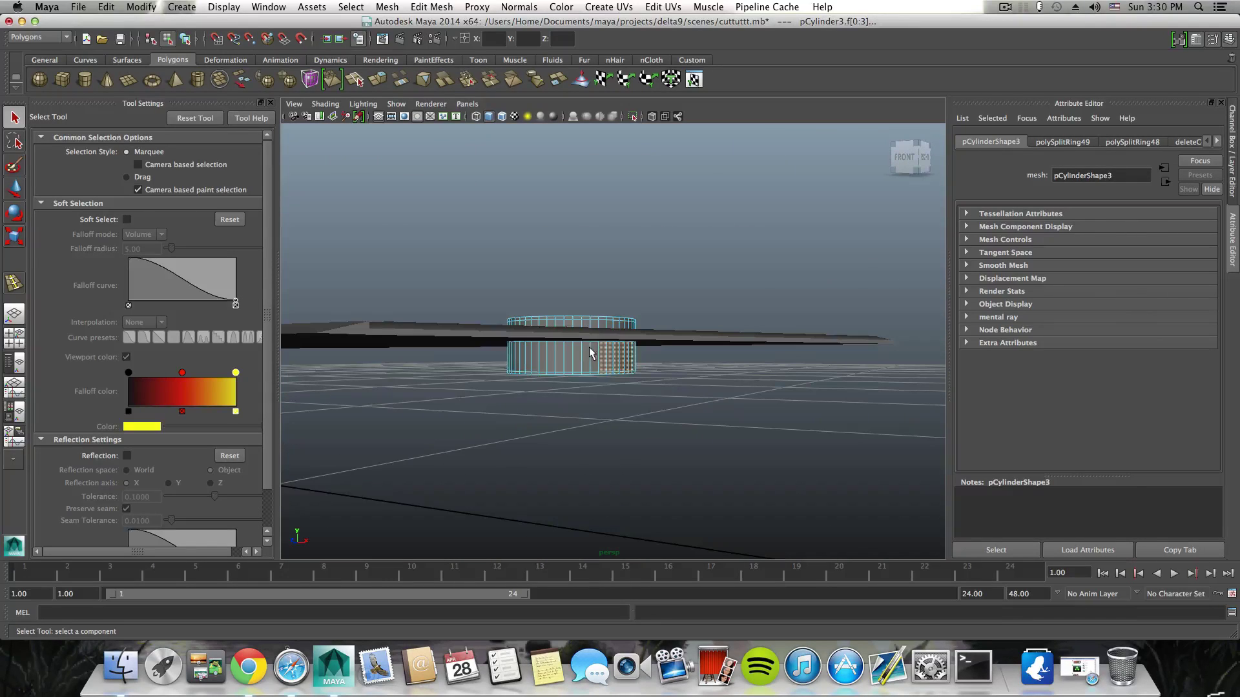
left_click(432, 7)
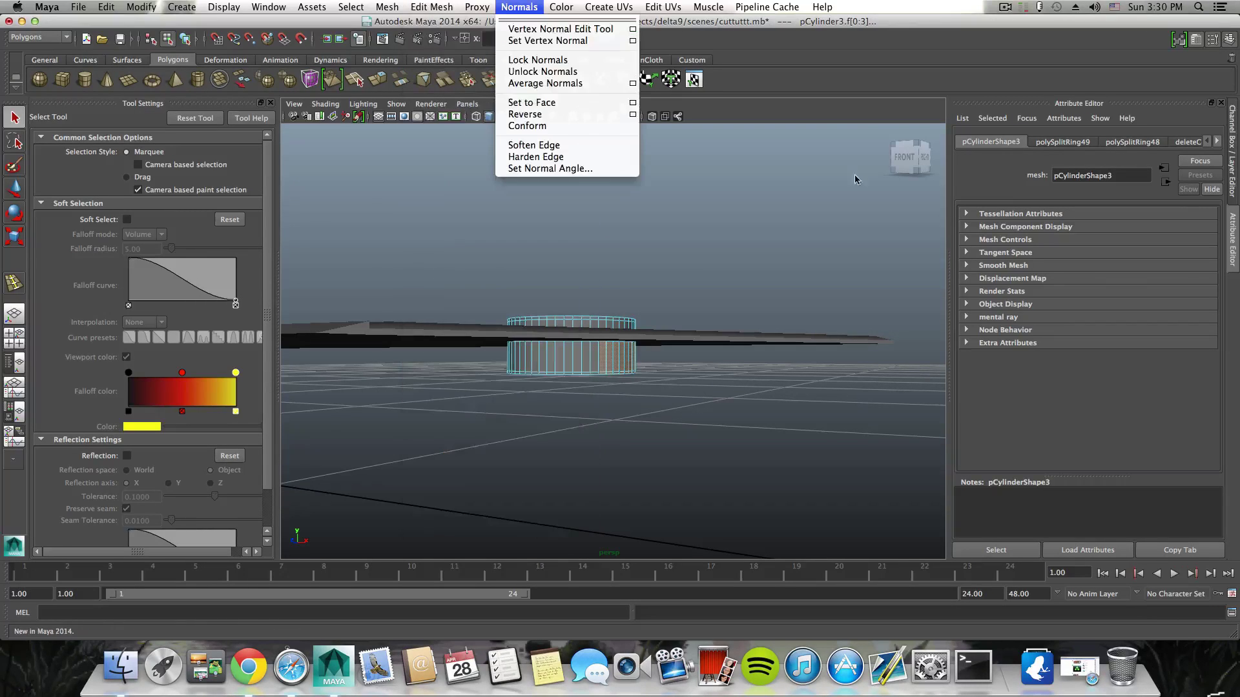
left_click(836, 242)
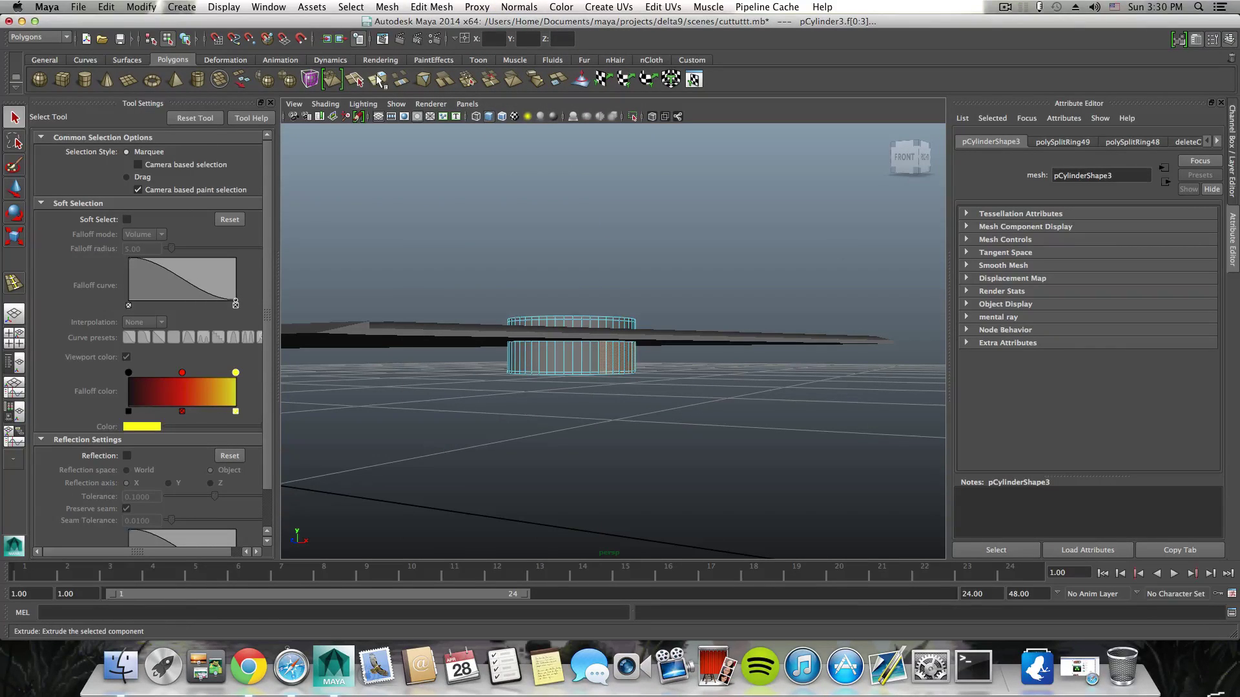
left_click(377, 79)
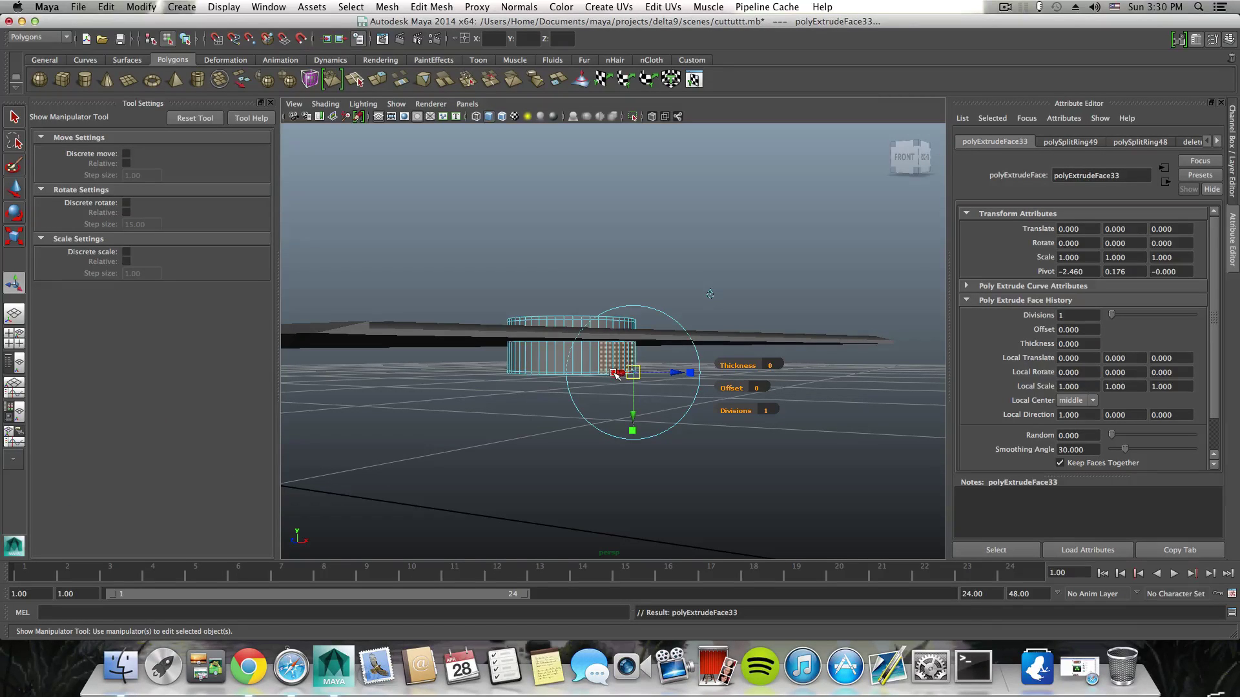
key("z")
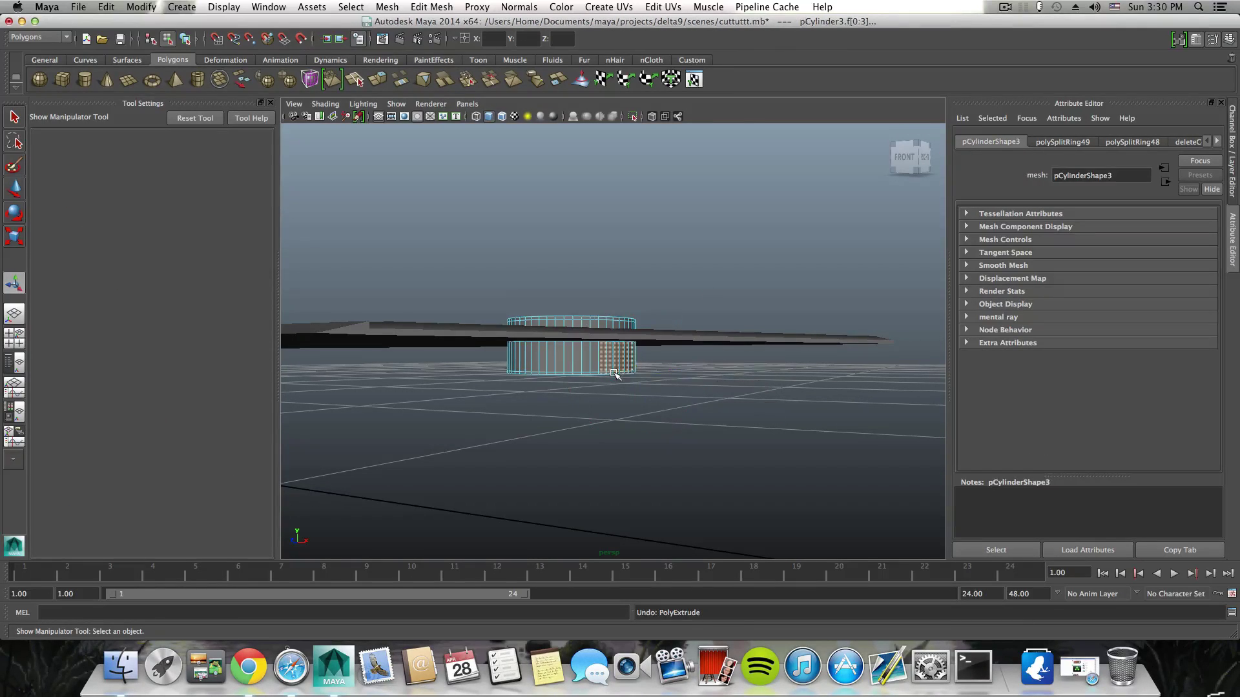
Step: Extrude the selected side-wall faces and move them outward along X towards the blade's pointed end to form an arm
right_click(614, 366, "shift")
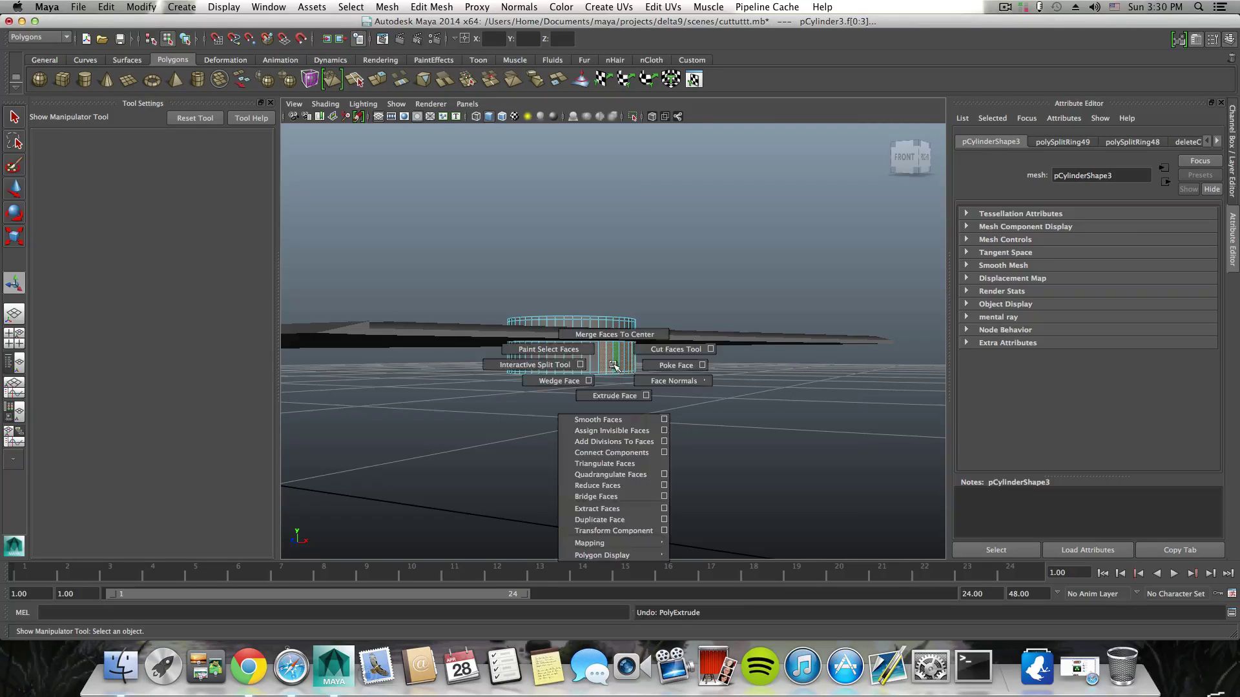
mouse_move(614, 365)
right_mouse_down("shift")
mouse_move(610, 396)
mouse_move(552, 350)
mouse_move(601, 332)
mouse_move(650, 370)
mouse_move(602, 354)
mouse_move(607, 372)
mouse_move(614, 362)
right_mouse_up("shift")
right_click_drag(615, 386, 614, 388, "shift")
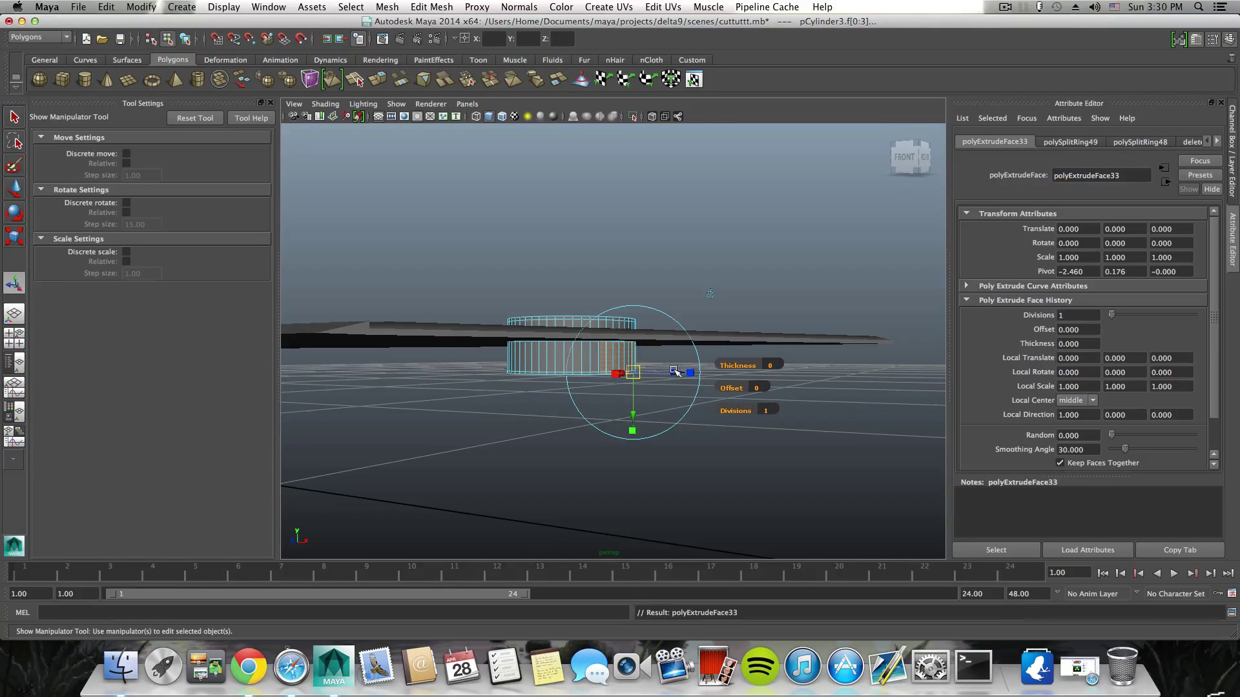
left_click_drag(675, 372, 773, 386)
key("ctrl+z")
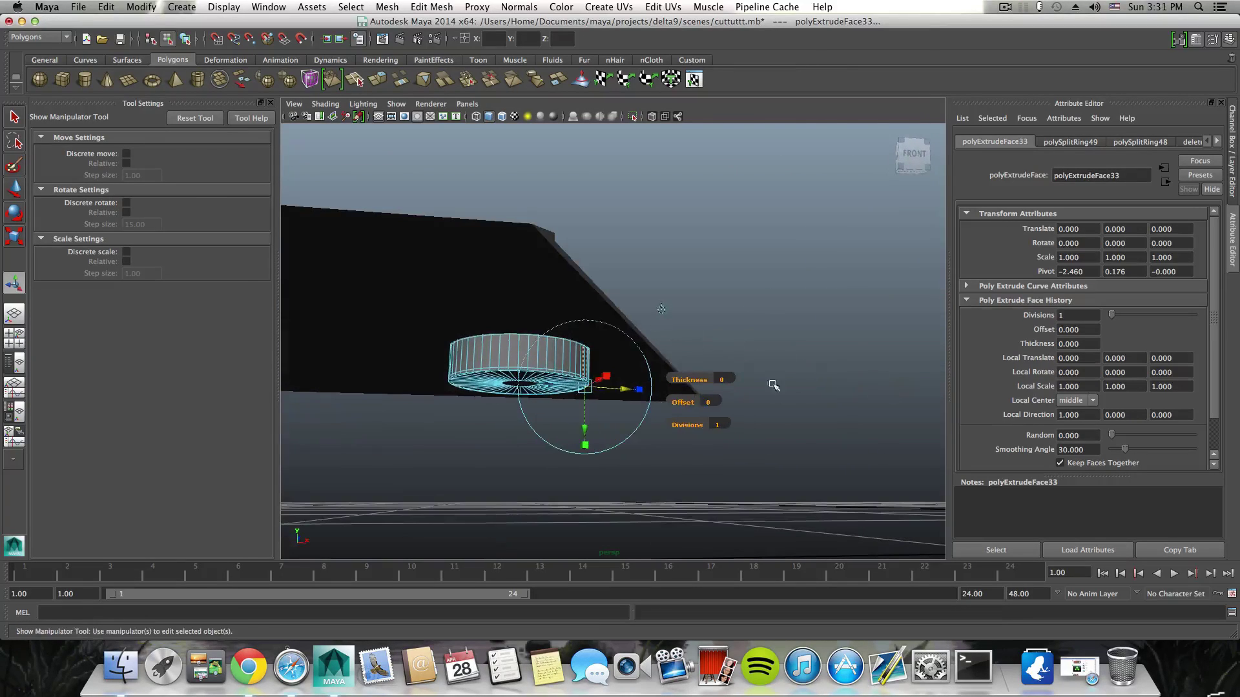
left_click(10, 181)
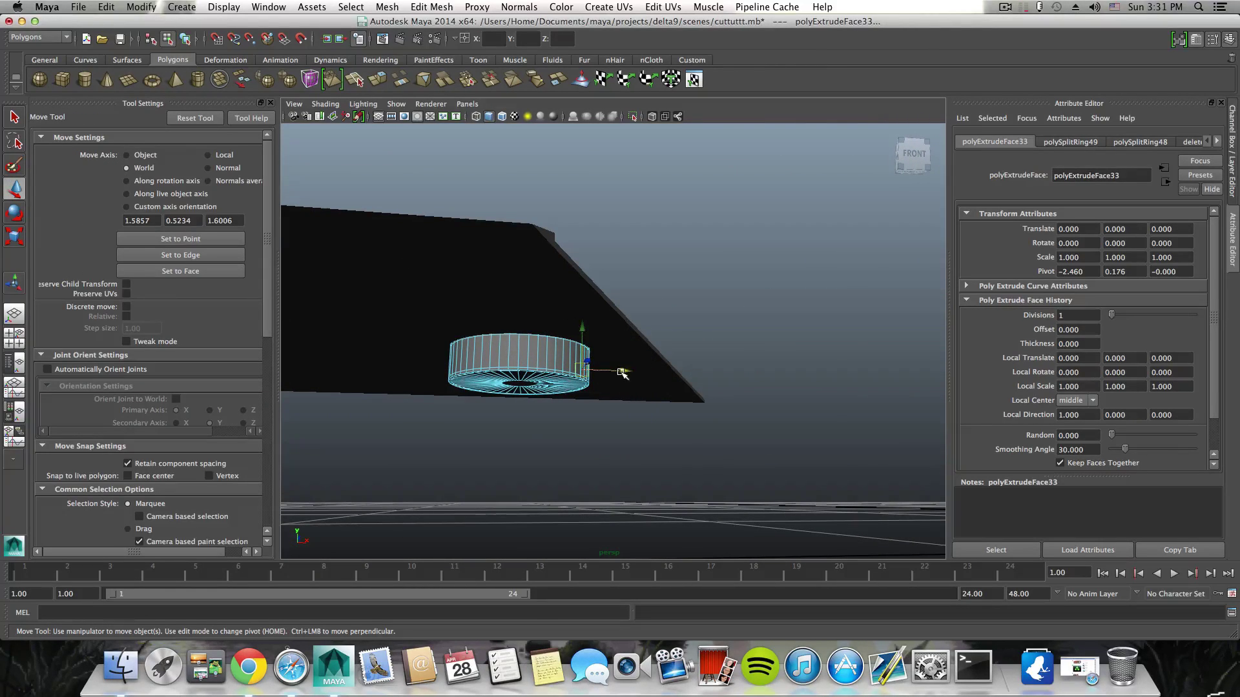
left_click_drag(624, 372, 634, 406)
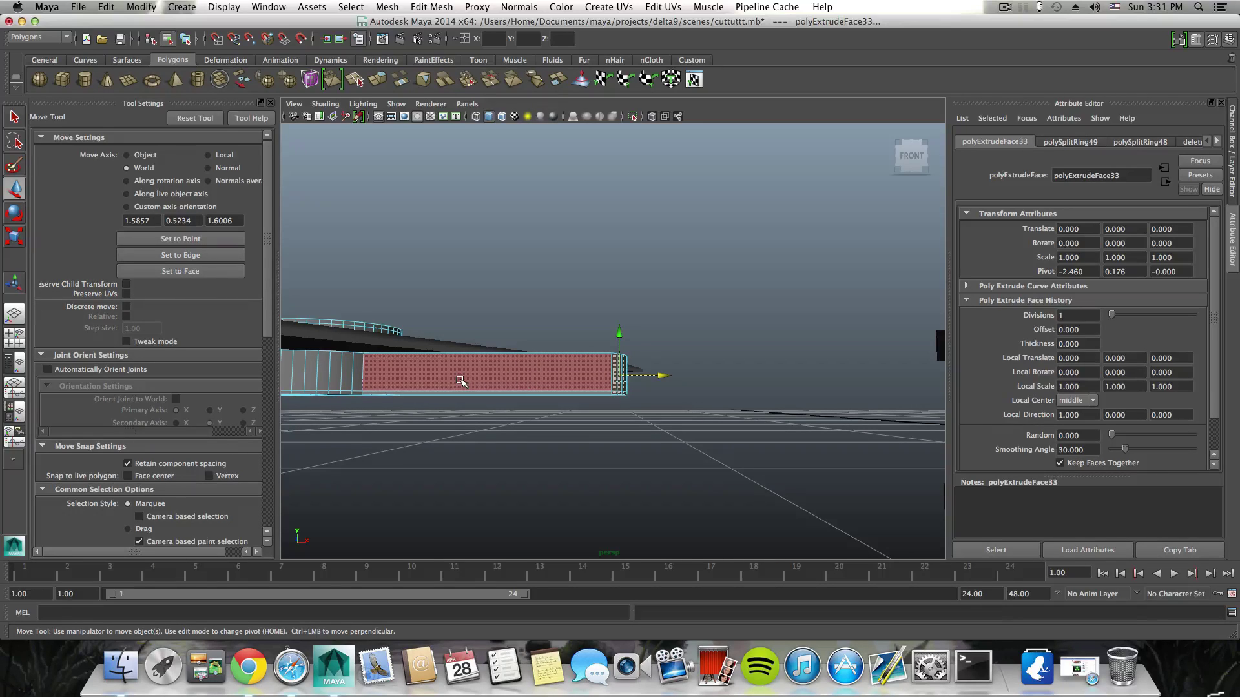
Step: Flatten the curved end faces of the extruded arm by scaling them along X to about 0.07
left_click(14, 238)
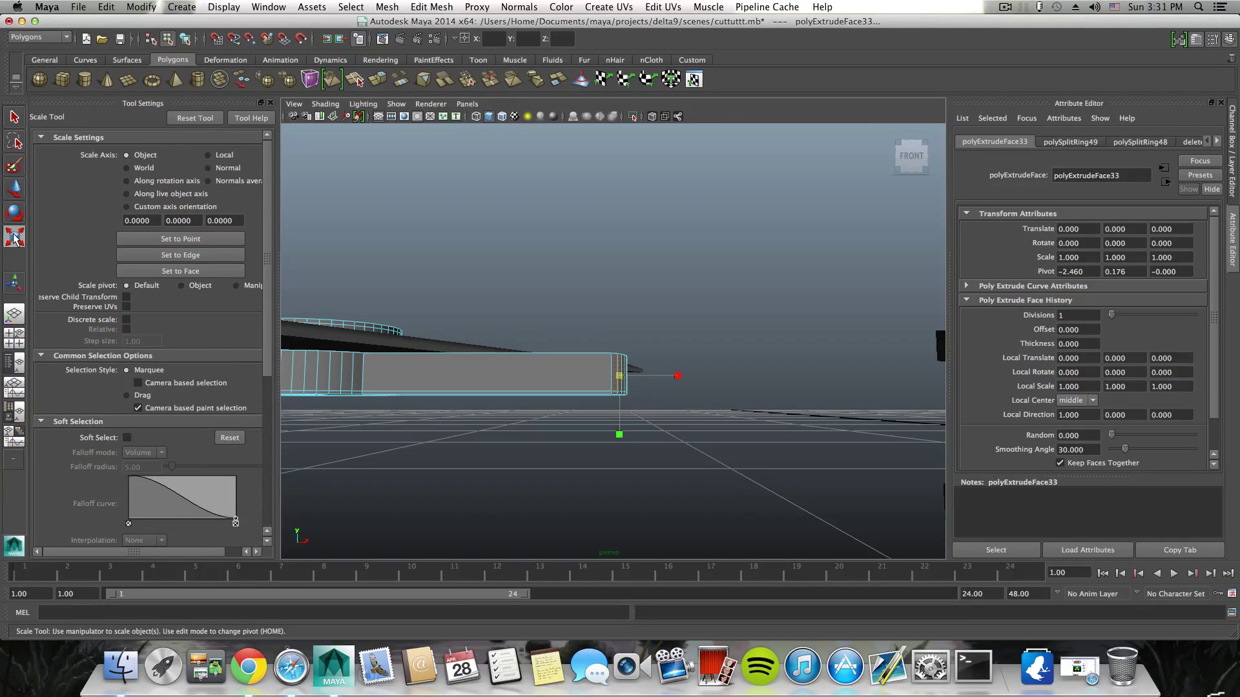
left_click_drag(679, 377, 642, 398)
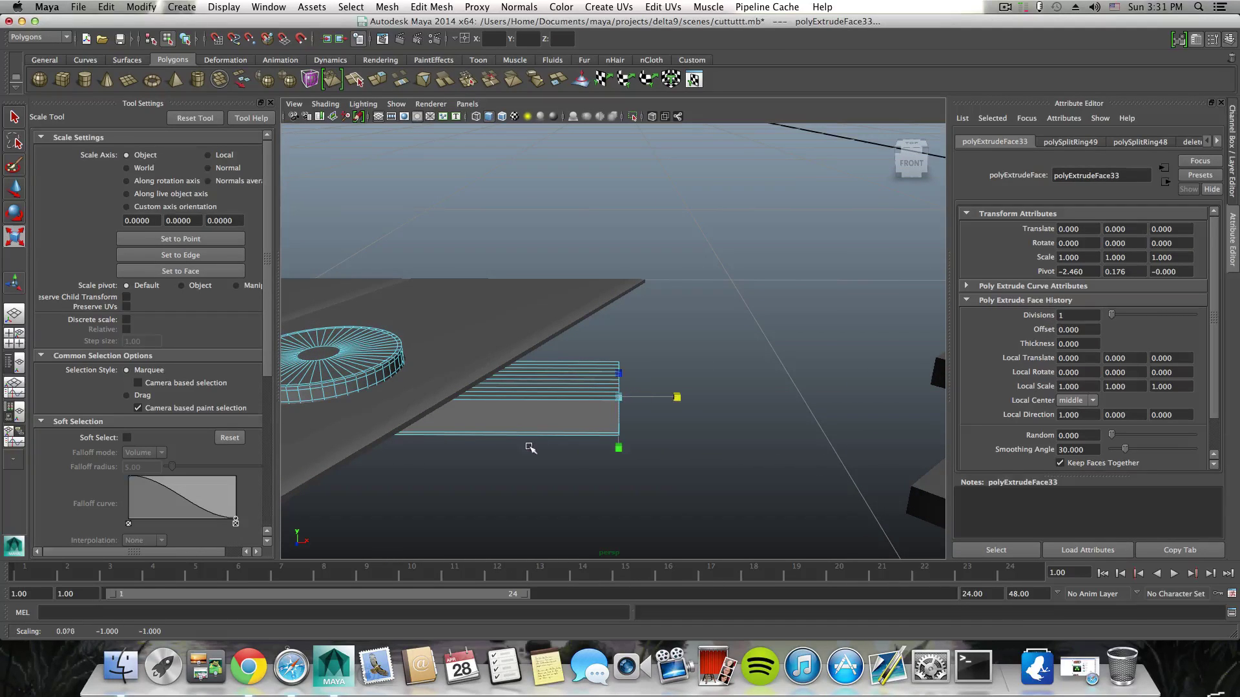
left_click_drag(570, 454, 575, 417, "alt")
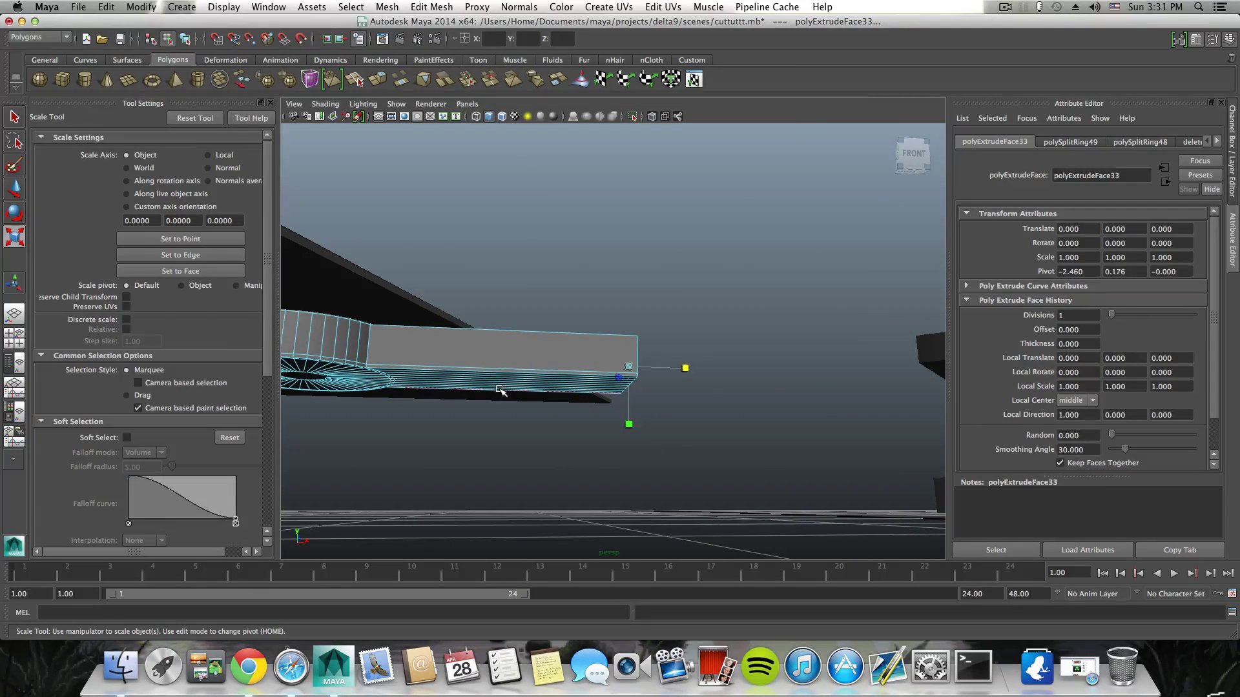
Step: Insert an edge loop around the extruded arm close to where it joins the disc
key("F8")
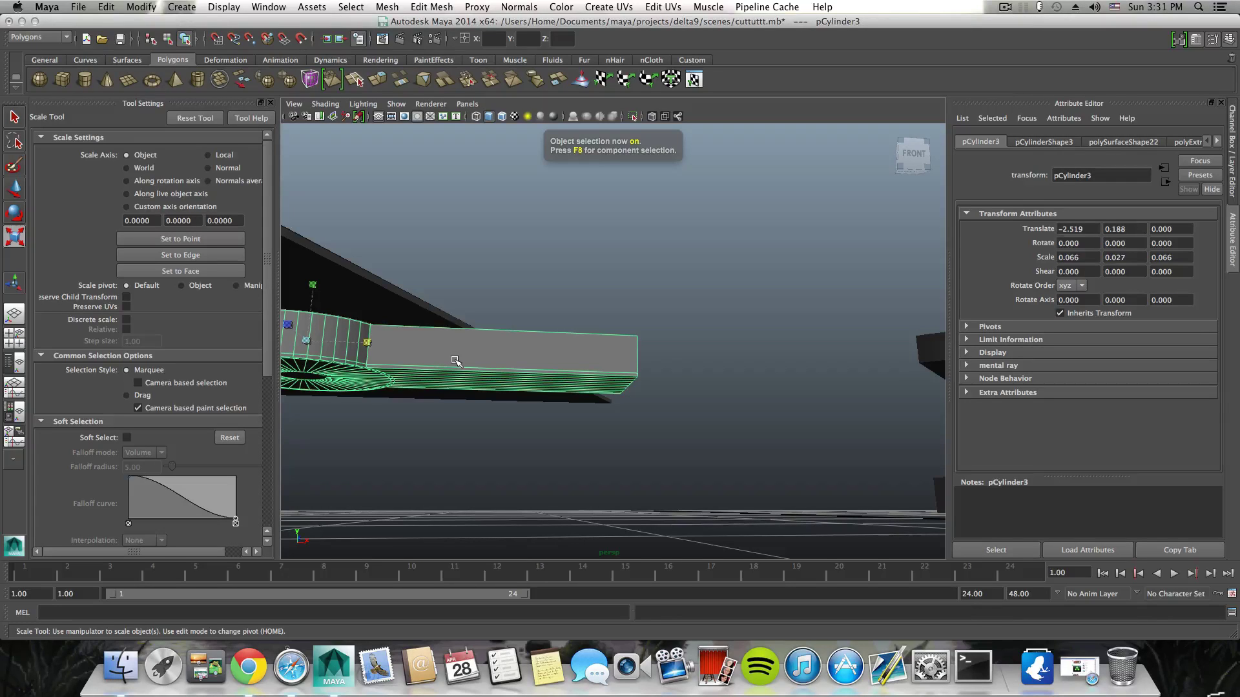
right_click_drag(456, 361, 388, 370, "shift")
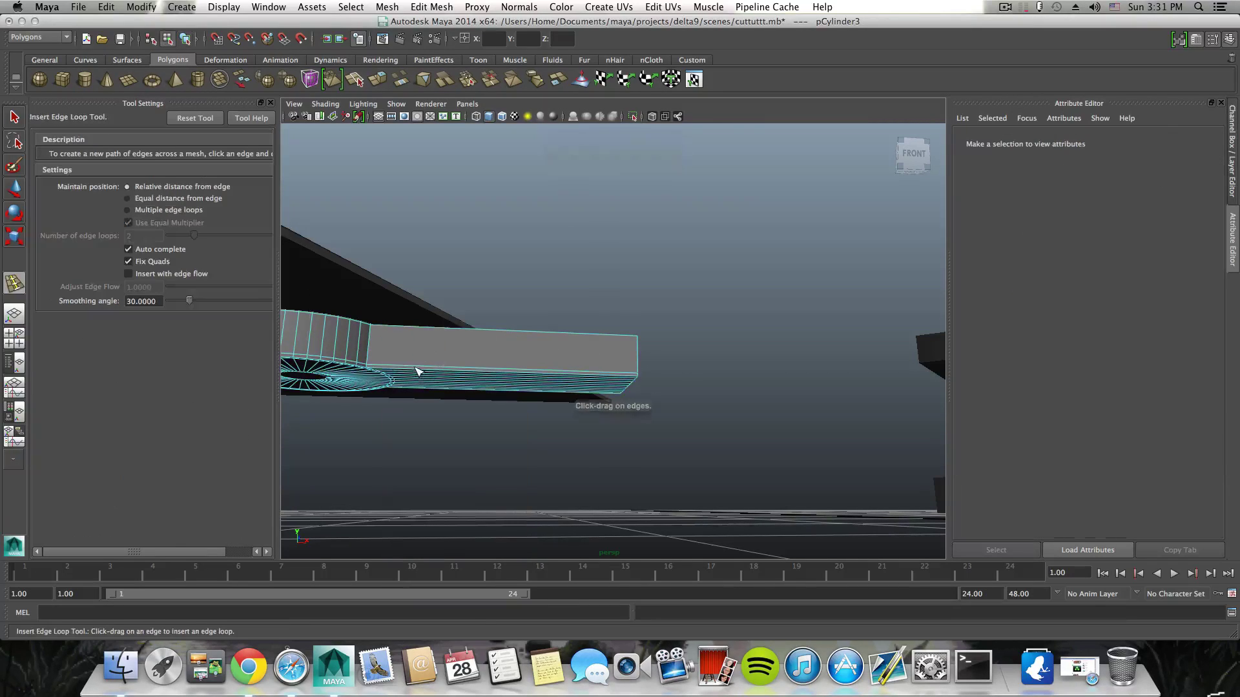
left_click_drag(385, 371, 470, 420)
middle_click_drag(731, 468, 659, 454, "alt")
left_click_drag(660, 454, 660, 468, "alt")
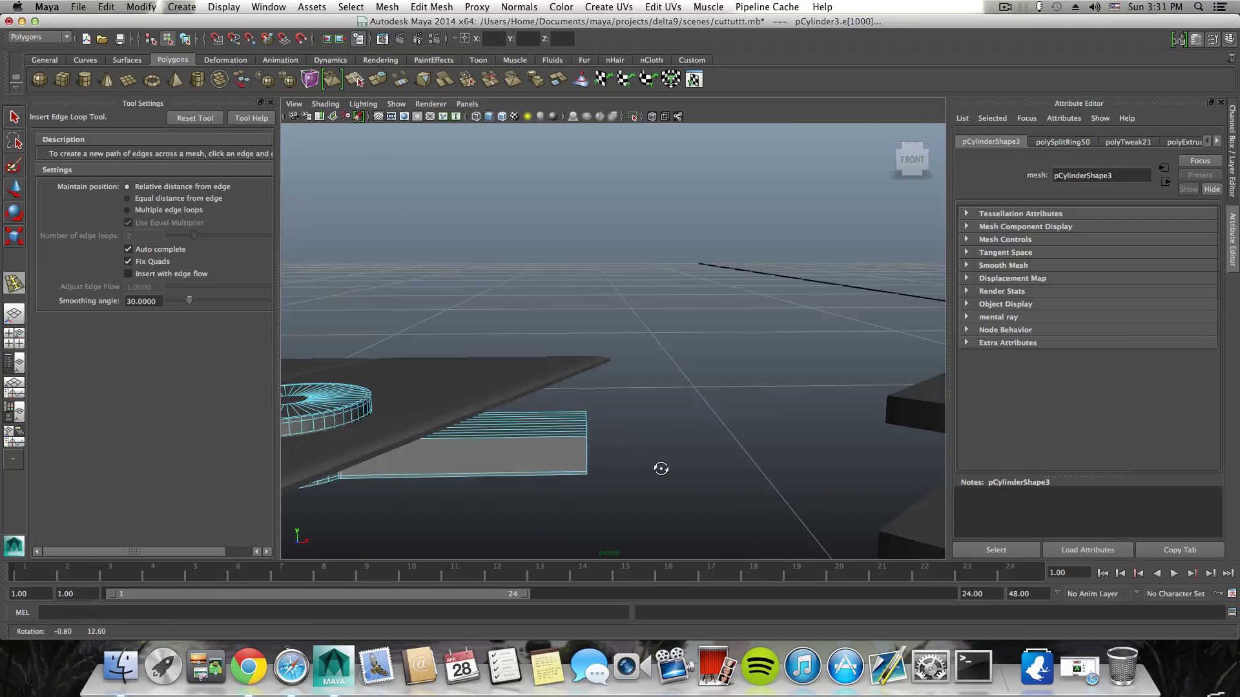
Step: Insert an edge loop across the arm near its free end and straighten the curved loop by scaling it along X
middle_click_drag(539, 445, 559, 437, "alt")
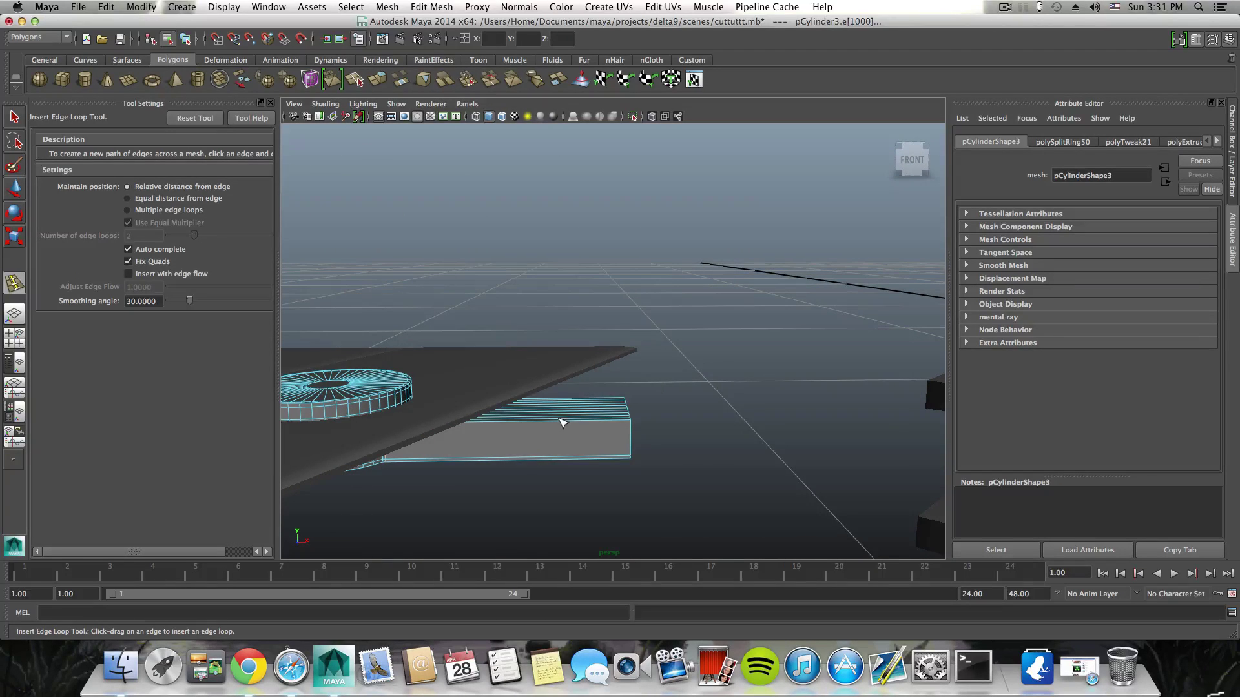
left_click_drag(562, 420, 562, 423)
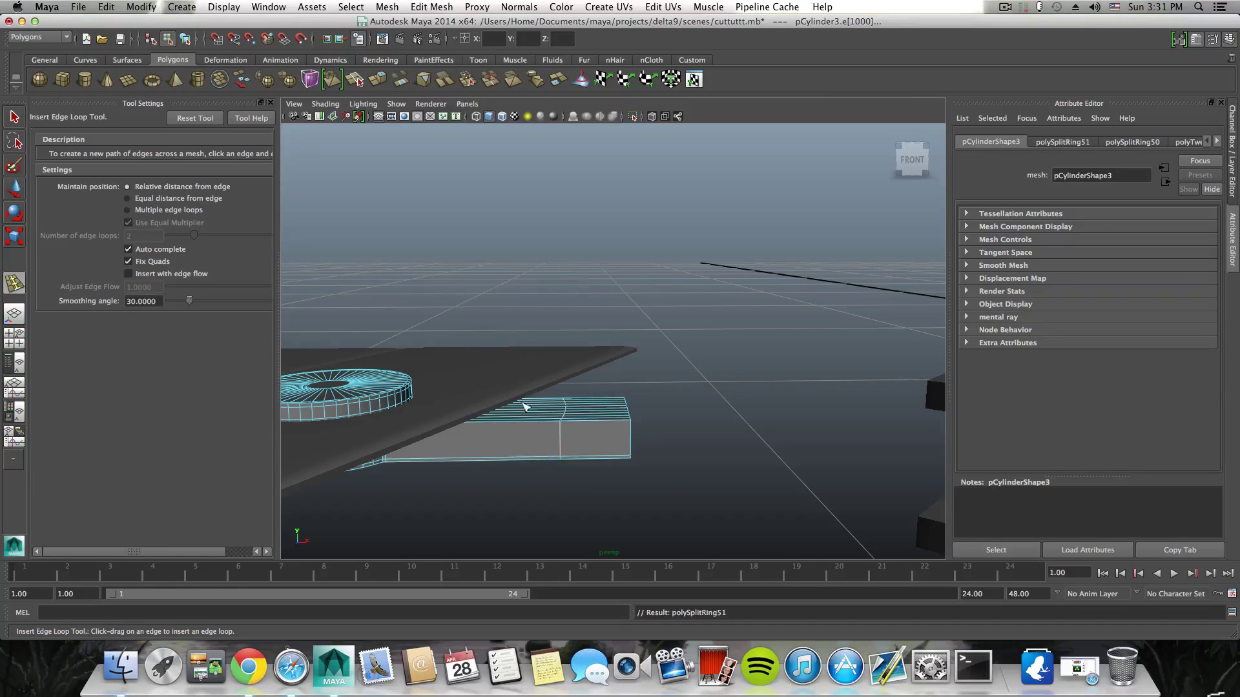
left_click_drag(678, 459, 636, 459, "alt")
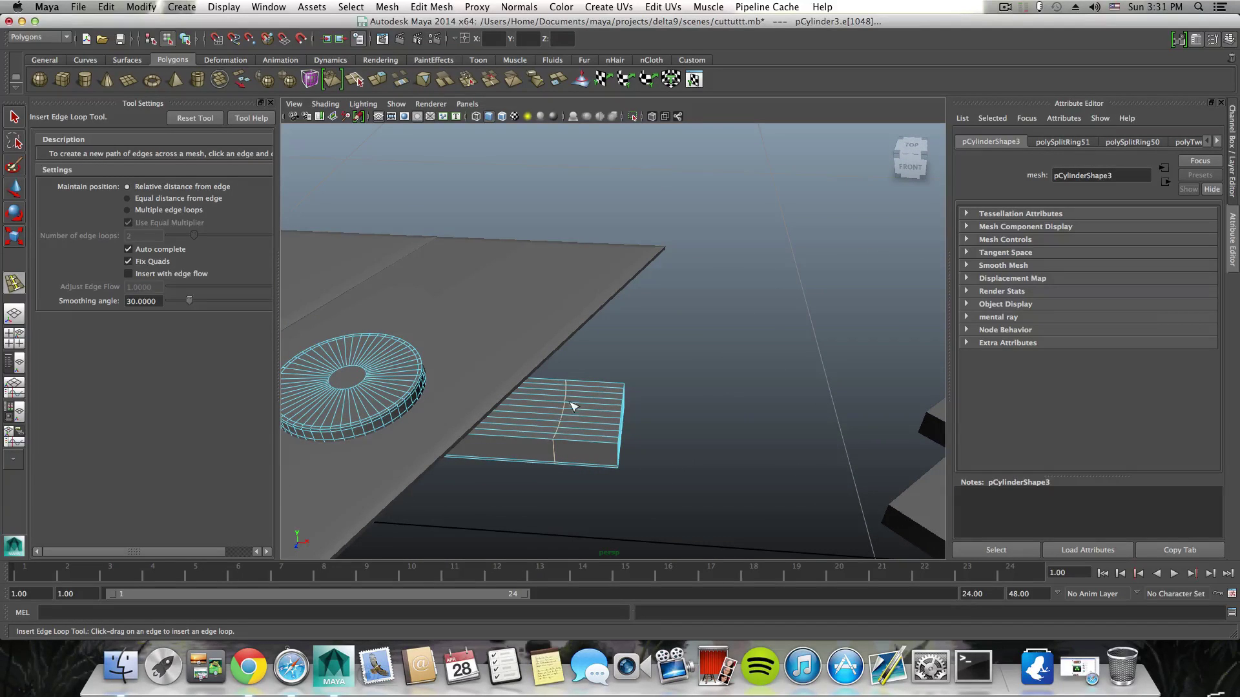
left_click(12, 238)
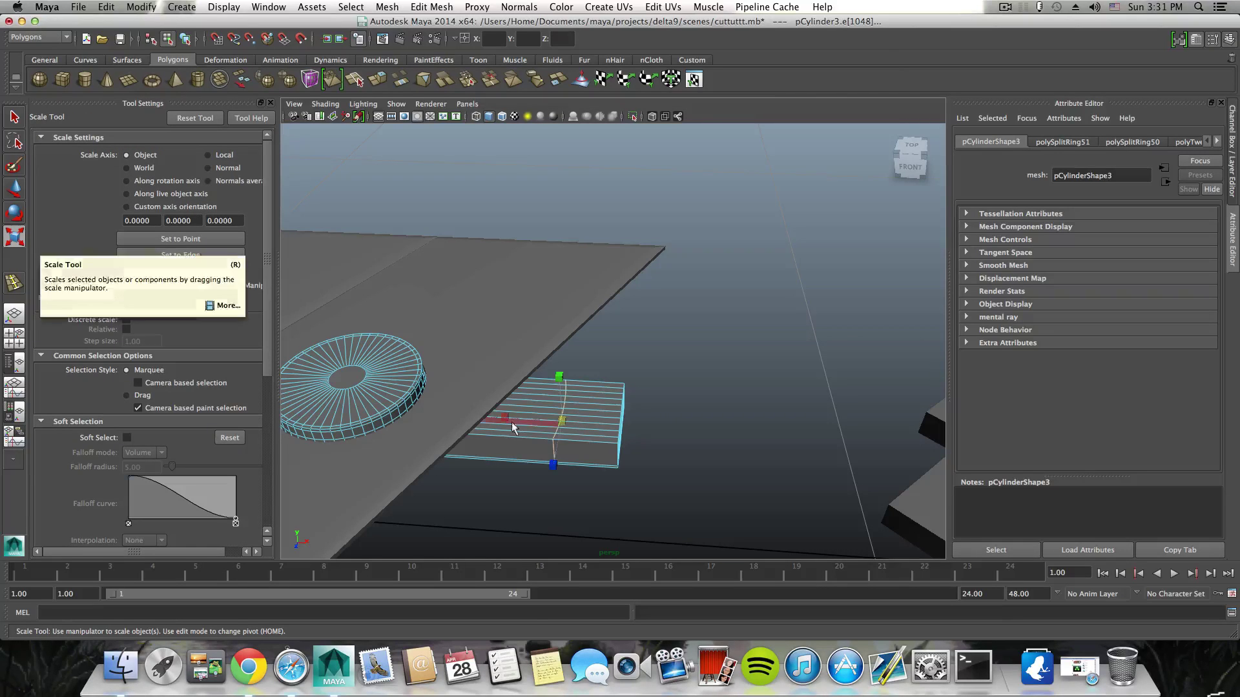
left_click_drag(505, 419, 521, 421)
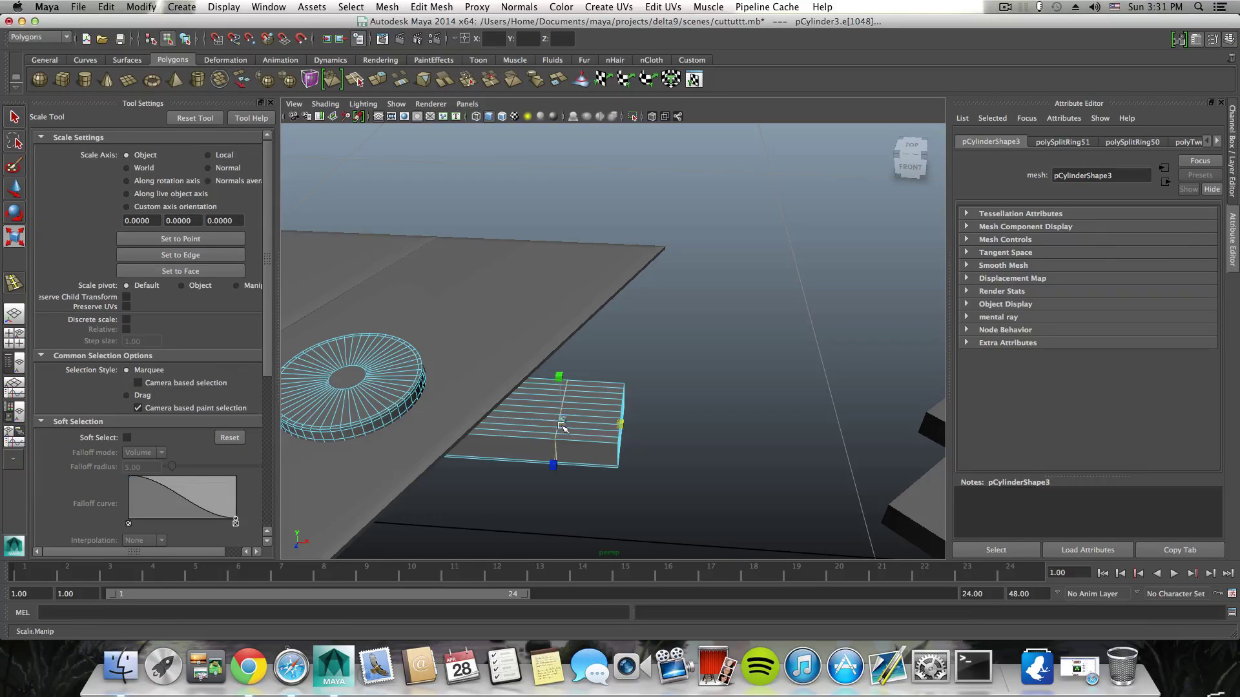
left_click_drag(563, 384, 561, 418, "alt")
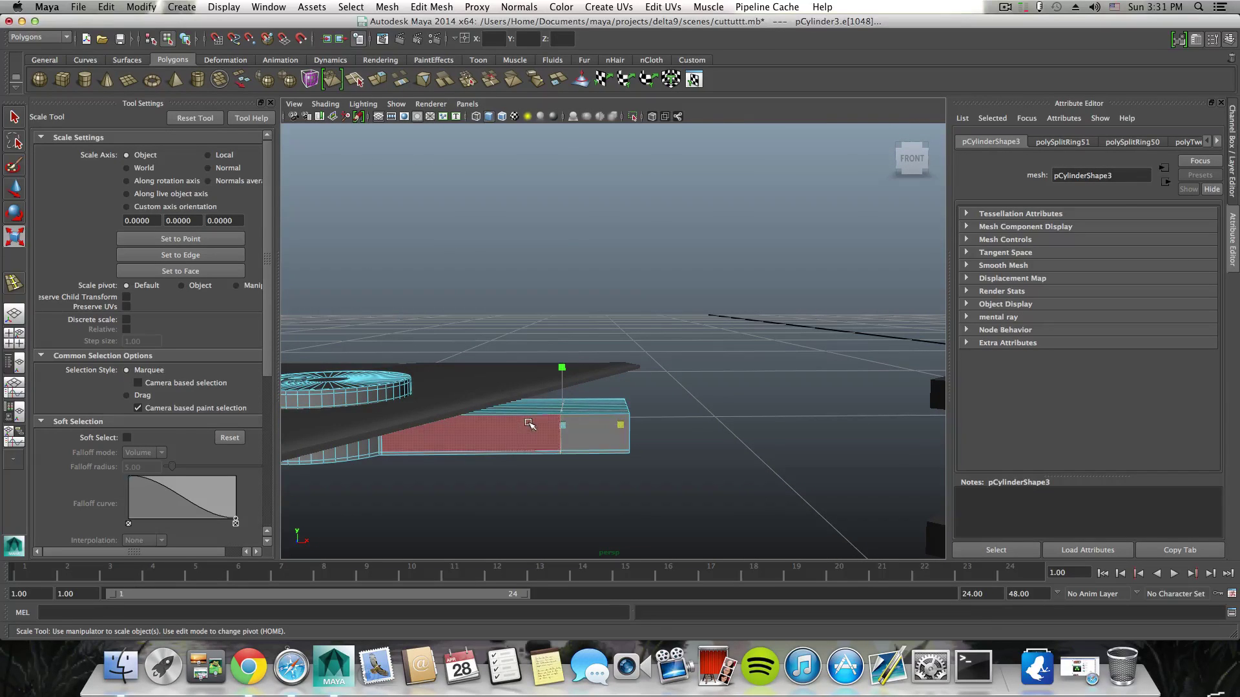
Step: Select the full ring of faces around the arm's end section beyond the new edge loop
right_click(583, 410, "shift")
left_click(584, 409)
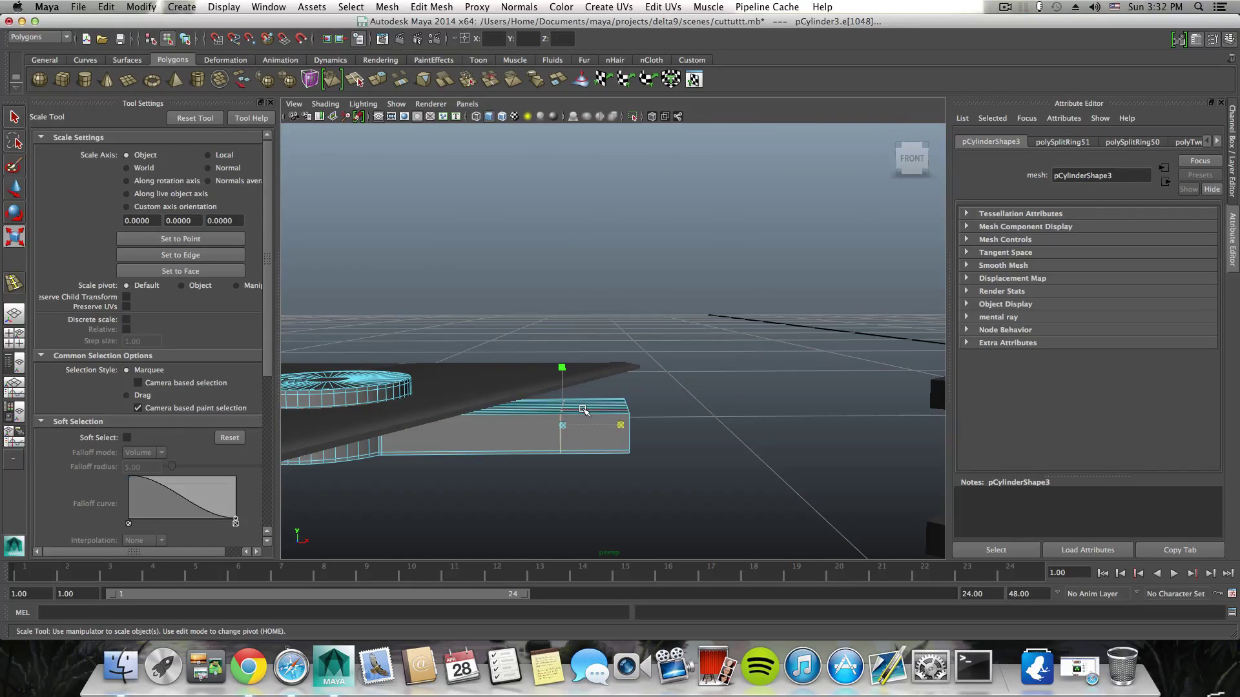
key("F8")
mouse_move(584, 429)
left_mouse_down("alt")
mouse_move(587, 443)
mouse_move(581, 434)
left_mouse_up("alt")
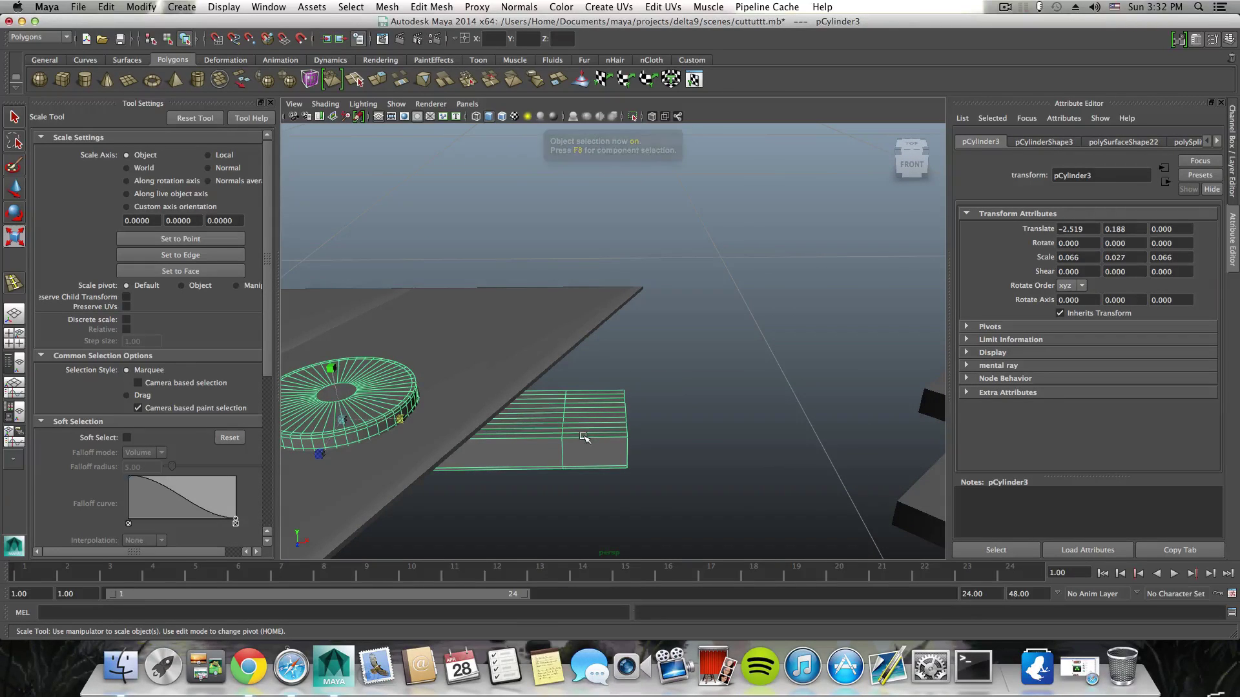
right_click_drag(583, 436, 587, 429)
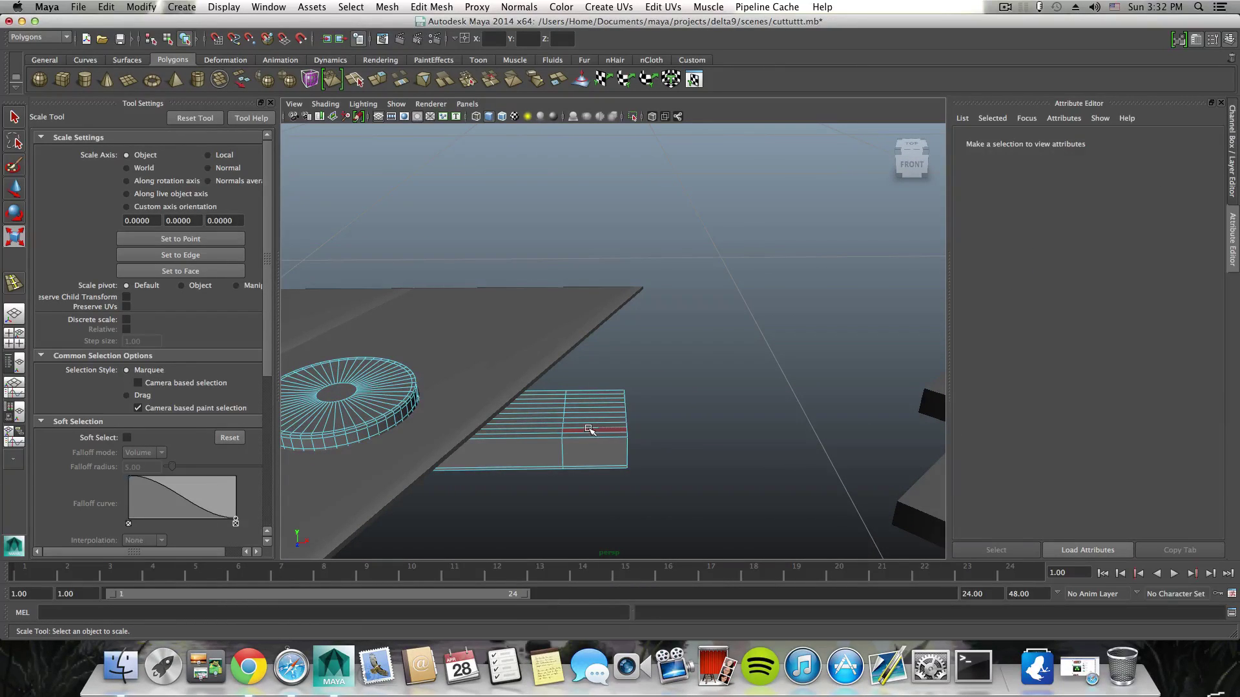
left_click(587, 431)
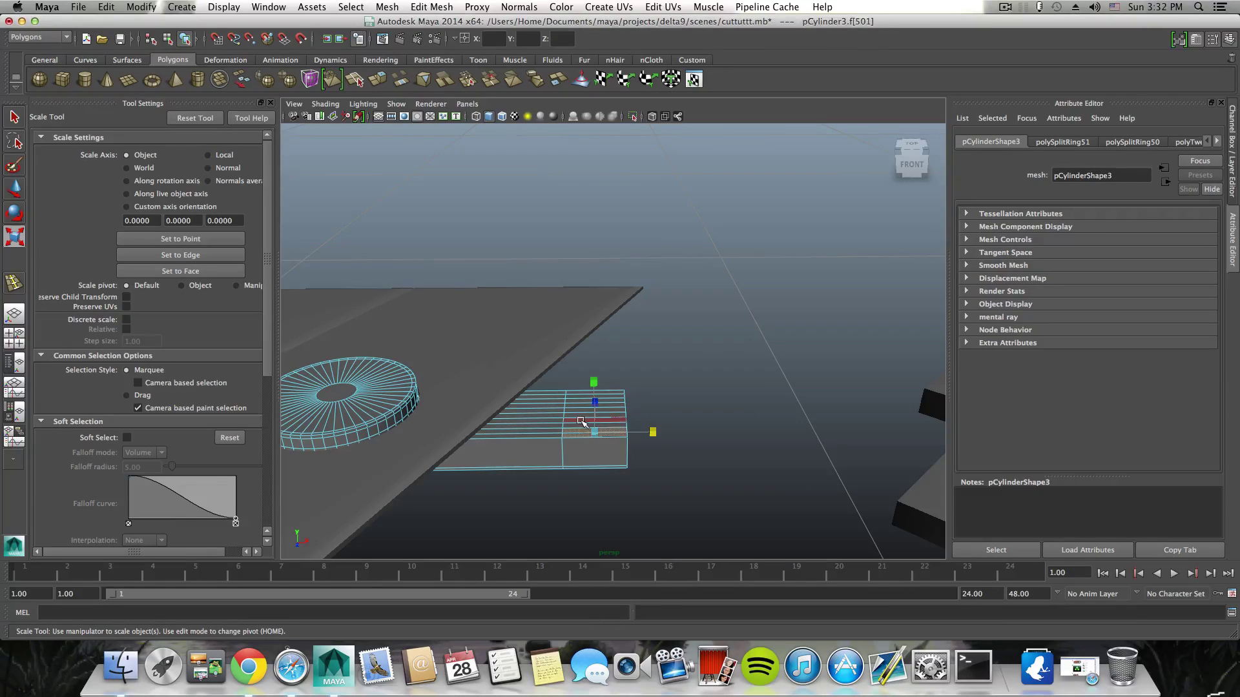
double_click(580, 422, "shift")
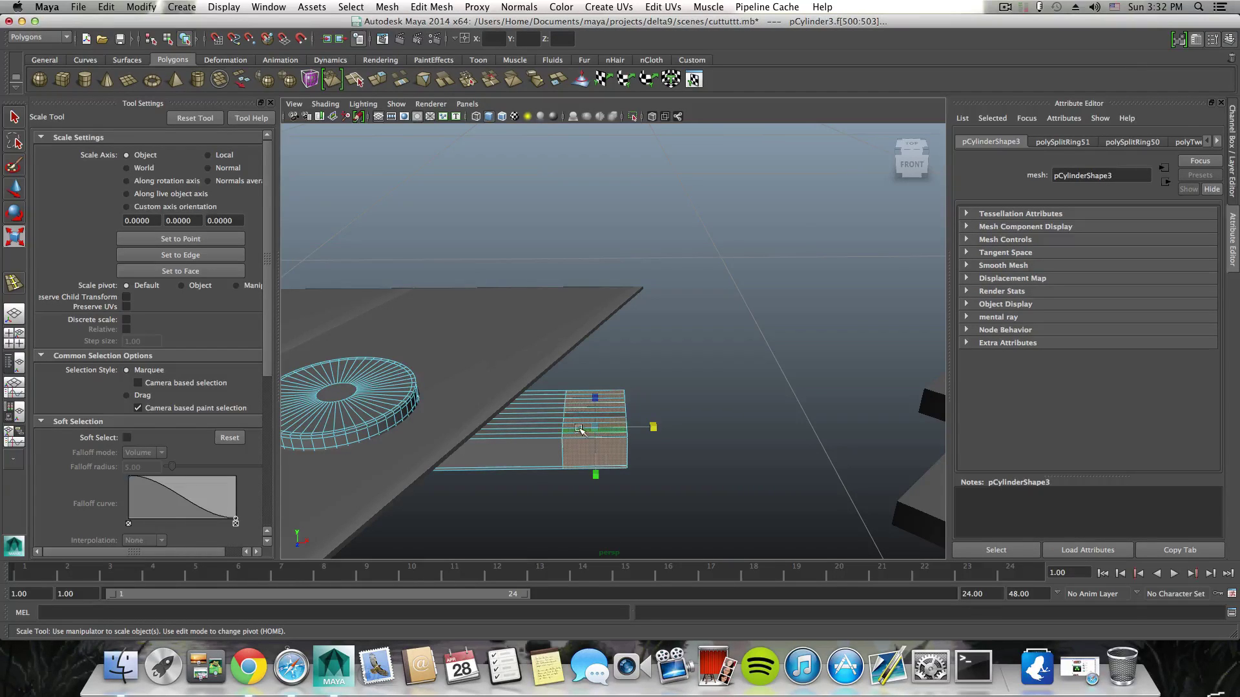
left_click(580, 423)
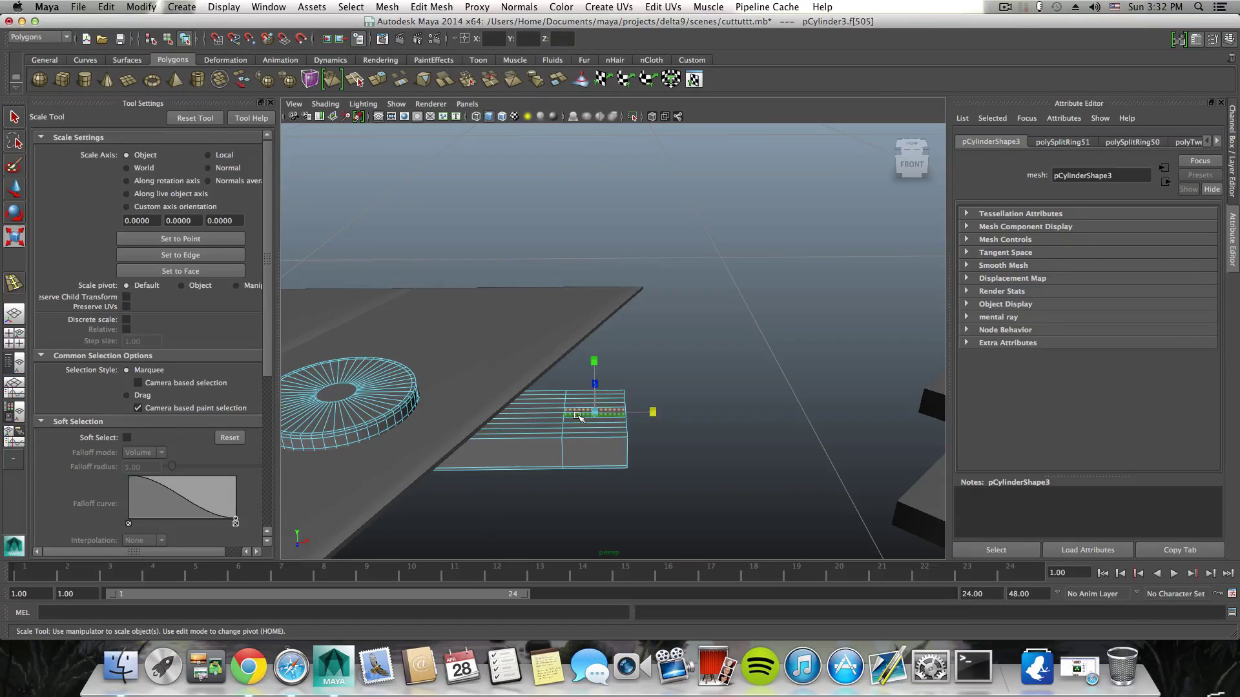
double_click(578, 416)
Step: Undo the accidental scaling and reduce the selection to the upper strip faces of the arm's end section
left_click_drag(578, 417, 574, 466, "alt")
key("super+z")
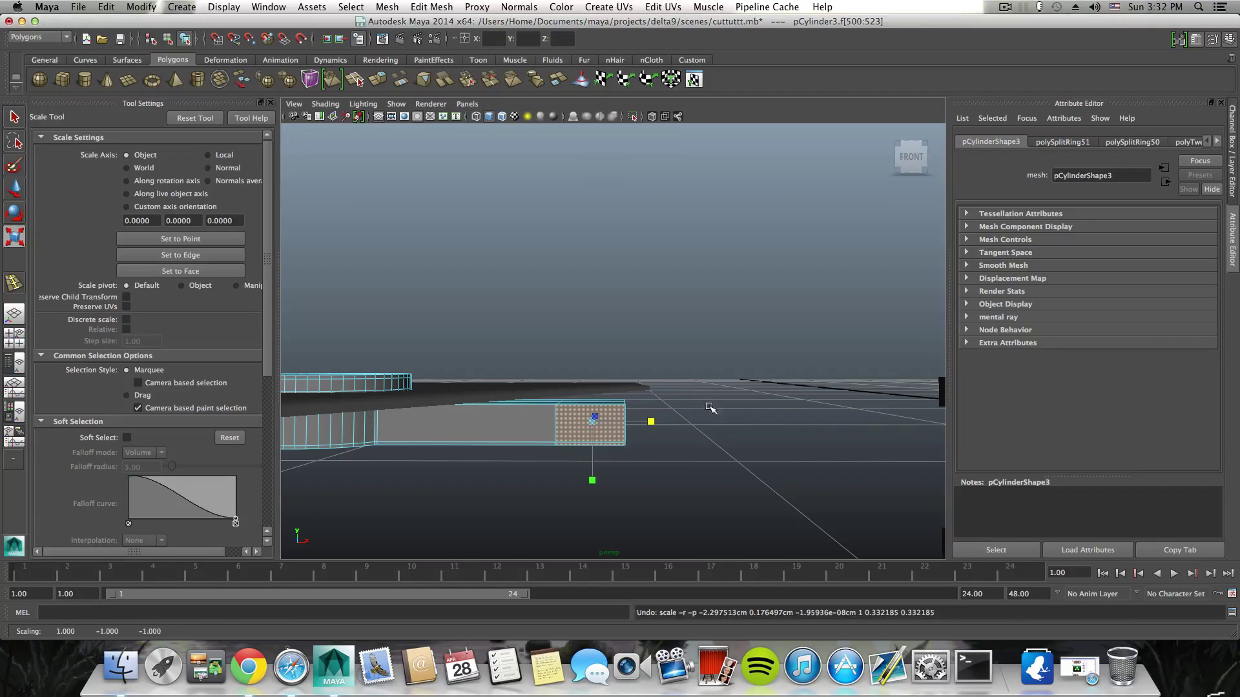
left_click_drag(680, 401, 625, 437)
key("super+z")
key("super+z")
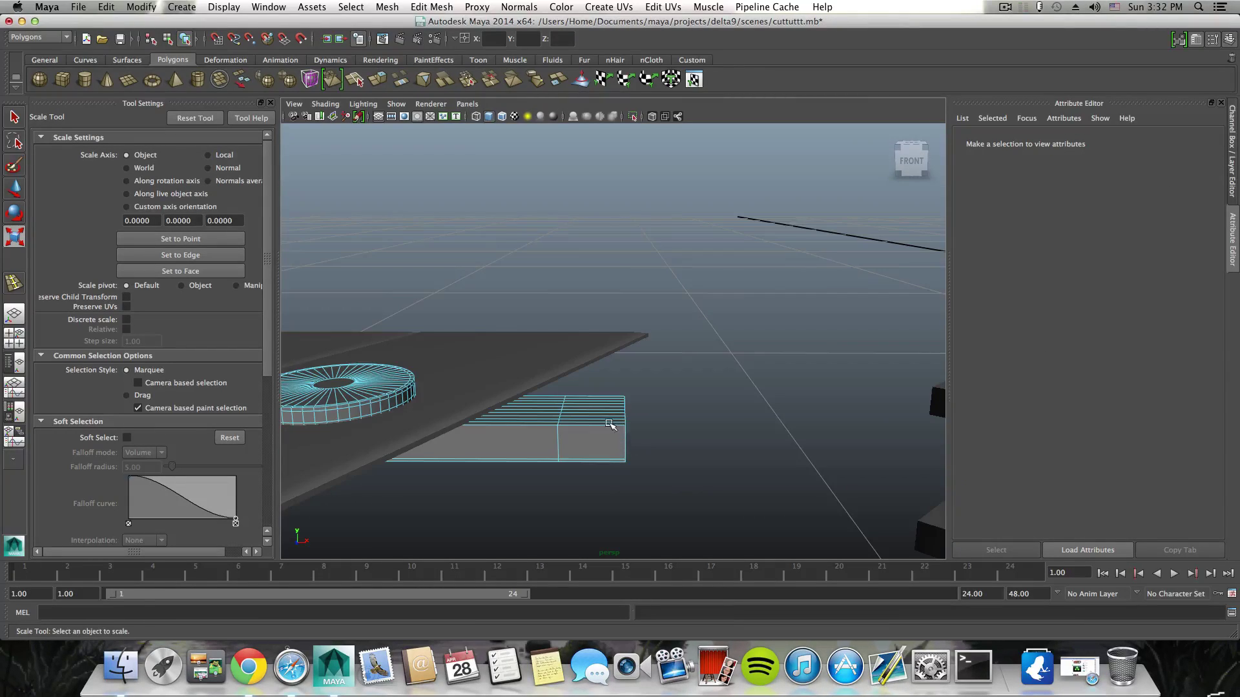
right_click_drag(611, 406, 612, 436)
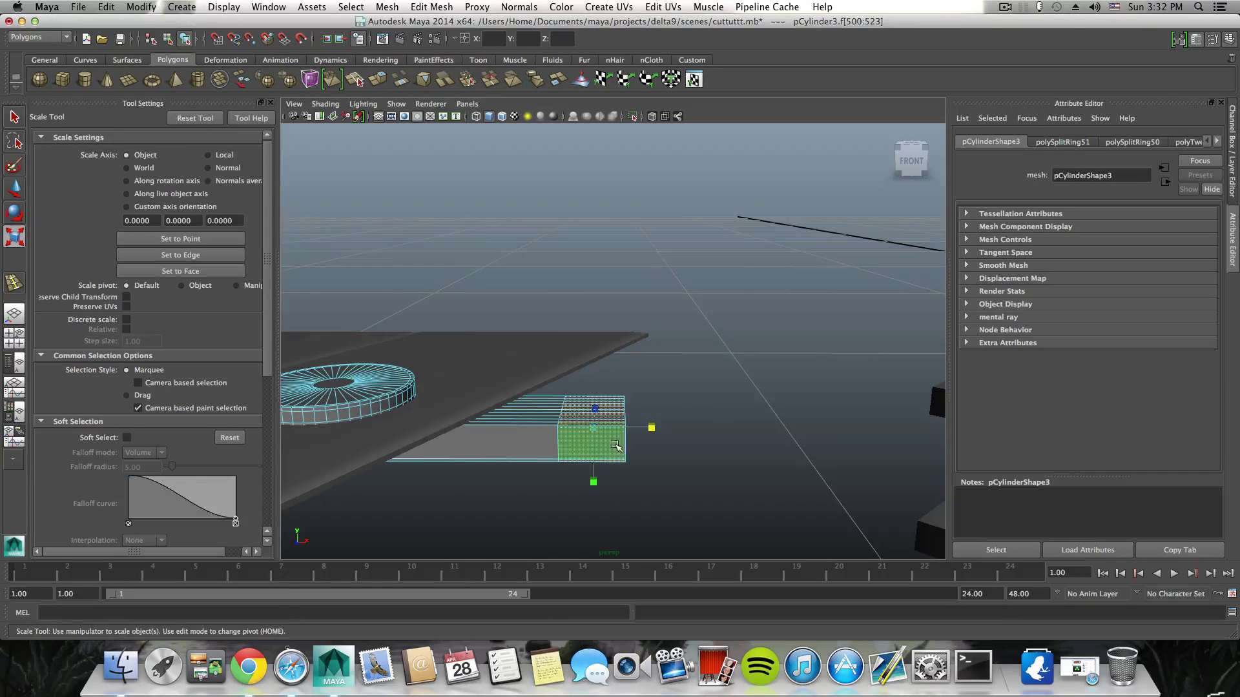
left_click_drag(614, 445, 615, 425, "alt")
left_click_drag(822, 545, 678, 448, "alt")
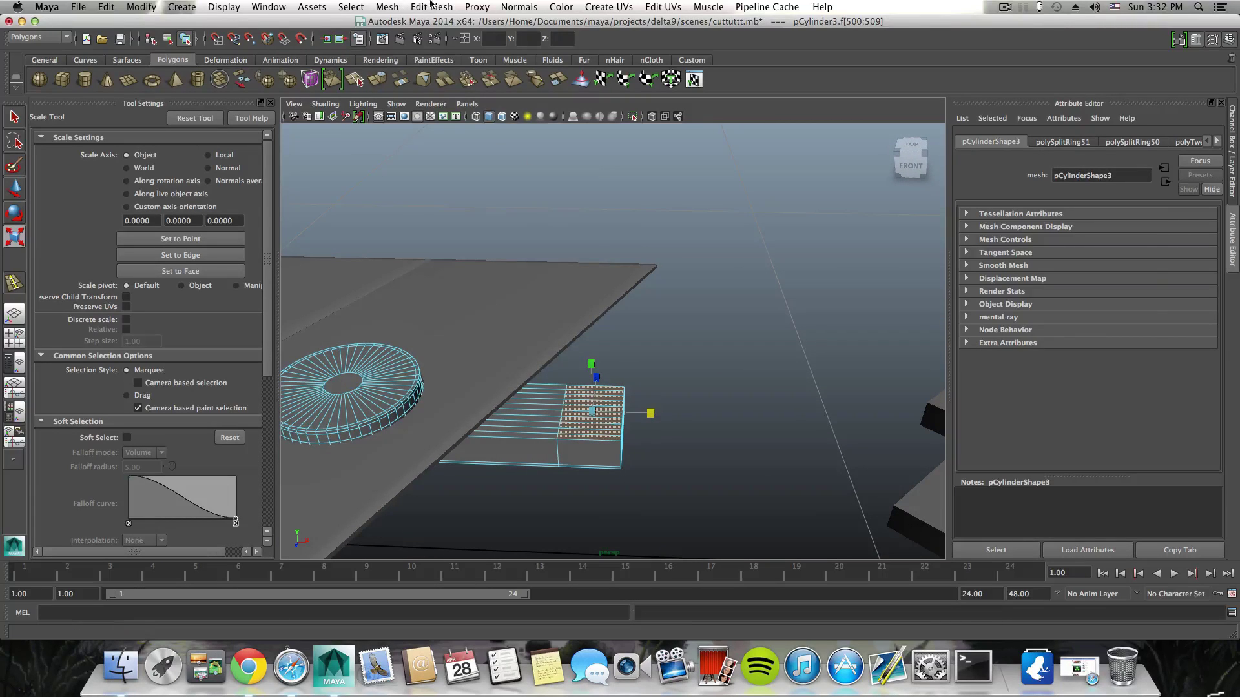
Step: Extrude the selected upper faces and raise them about 0.054 to form an upright block at the arm's end
left_click(431, 6)
left_click(432, 7)
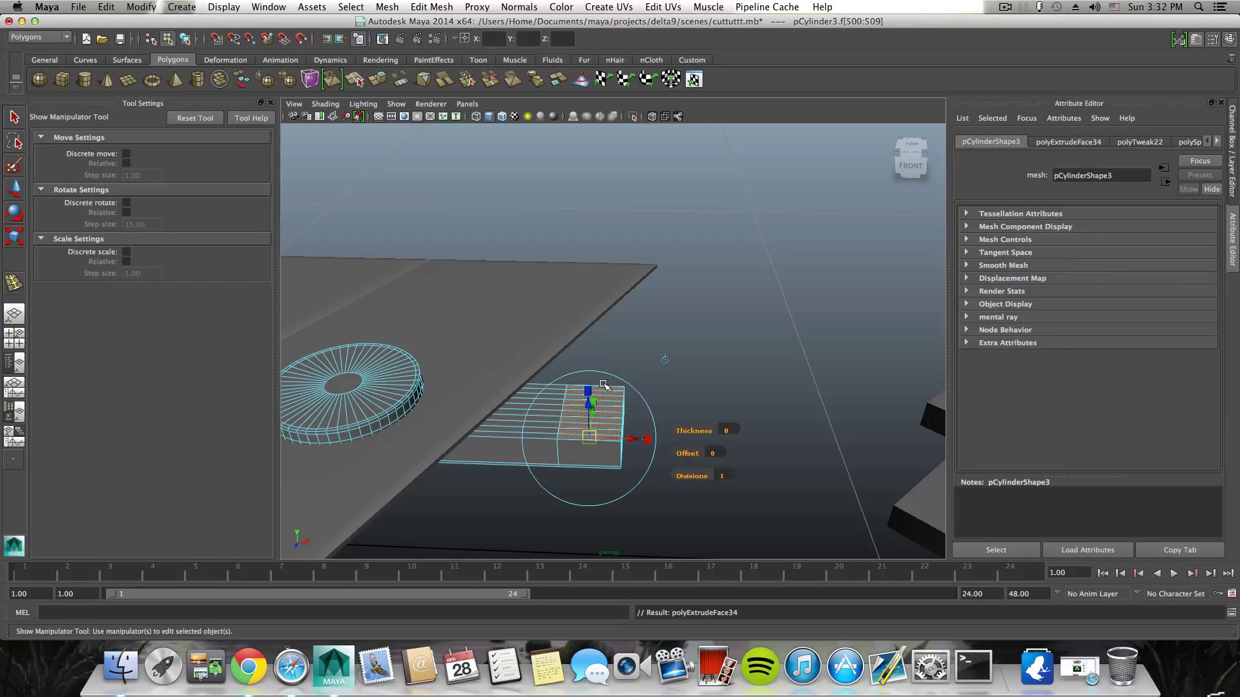
left_click_drag(589, 402, 584, 288)
left_click_drag(541, 346, 606, 297, "alt")
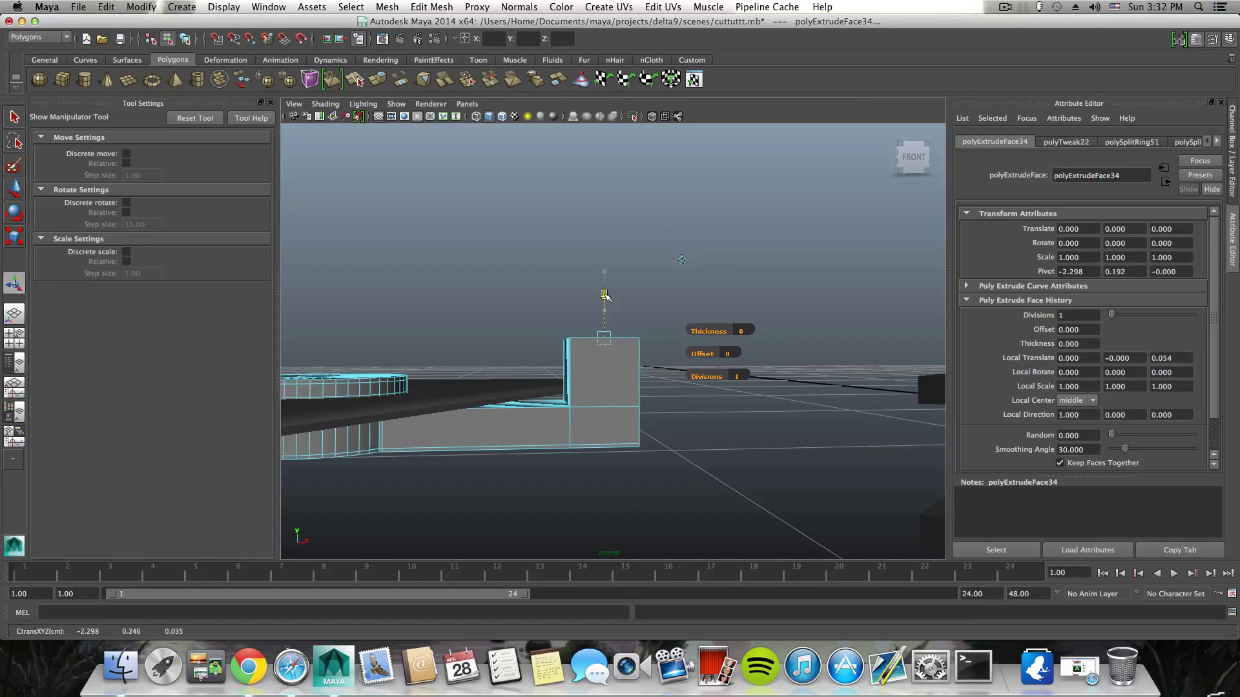
mouse_move(589, 360)
left_mouse_down("alt")
mouse_move(603, 401)
mouse_move(558, 367)
mouse_move(593, 360)
left_mouse_up("alt")
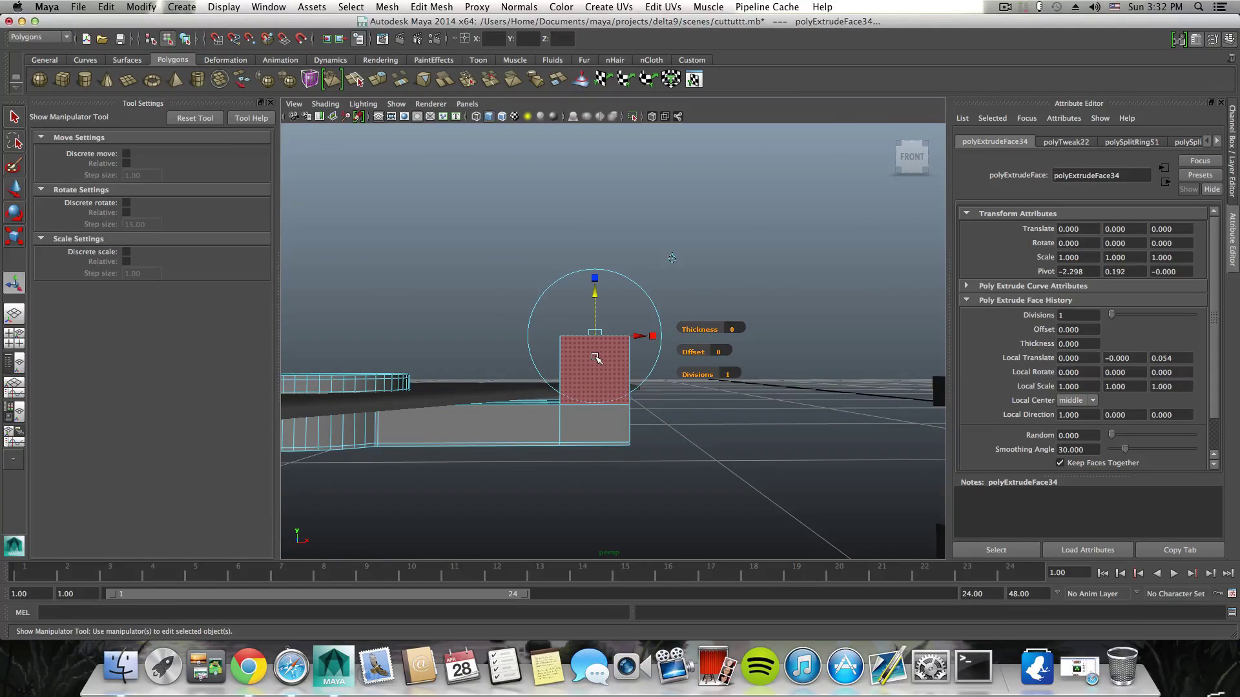
Step: Insert edge loops around the arm beside the upright block, just above the block's base, and as a close pair in its upper part
key("F8")
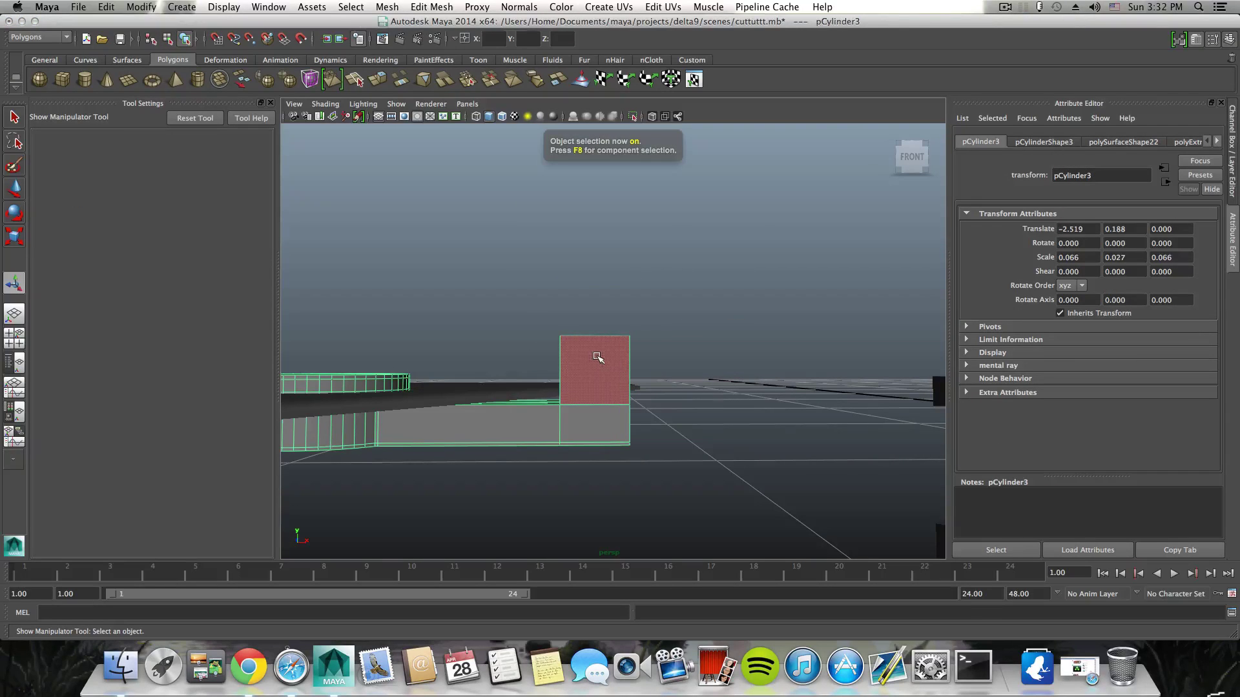
right_click_drag(596, 358, 549, 370, "shift")
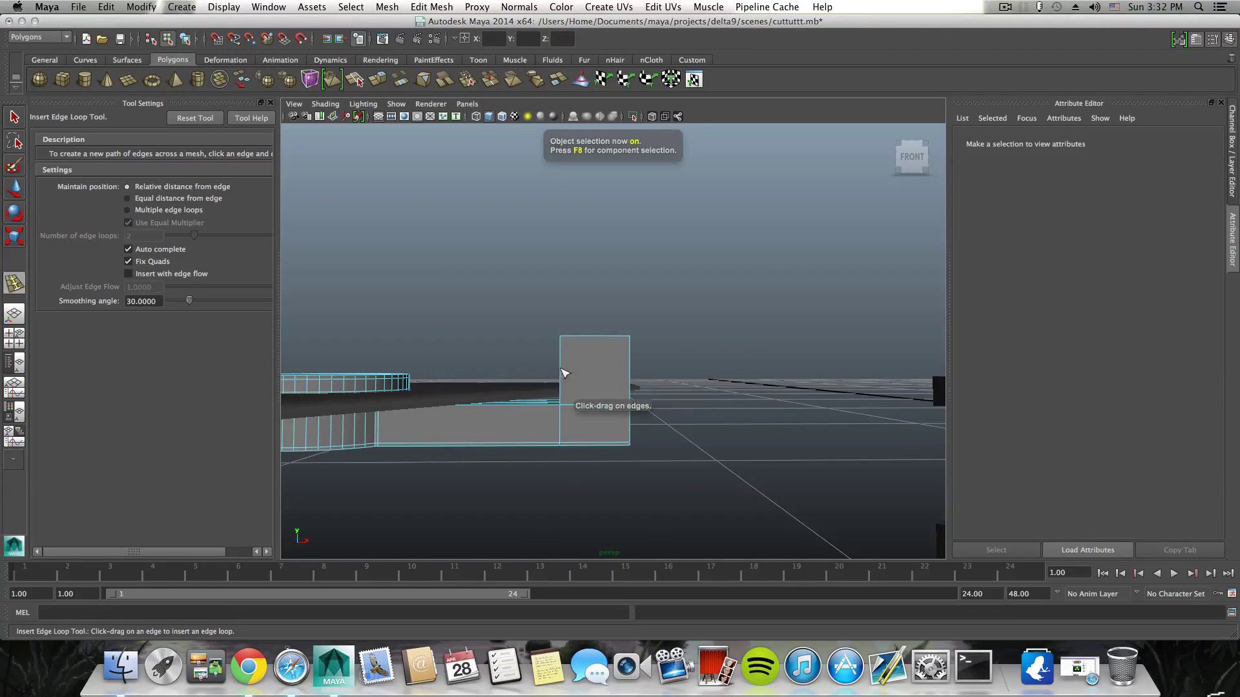
left_click_drag(564, 371, 579, 376, "alt")
left_click_drag(573, 378, 560, 411, "alt")
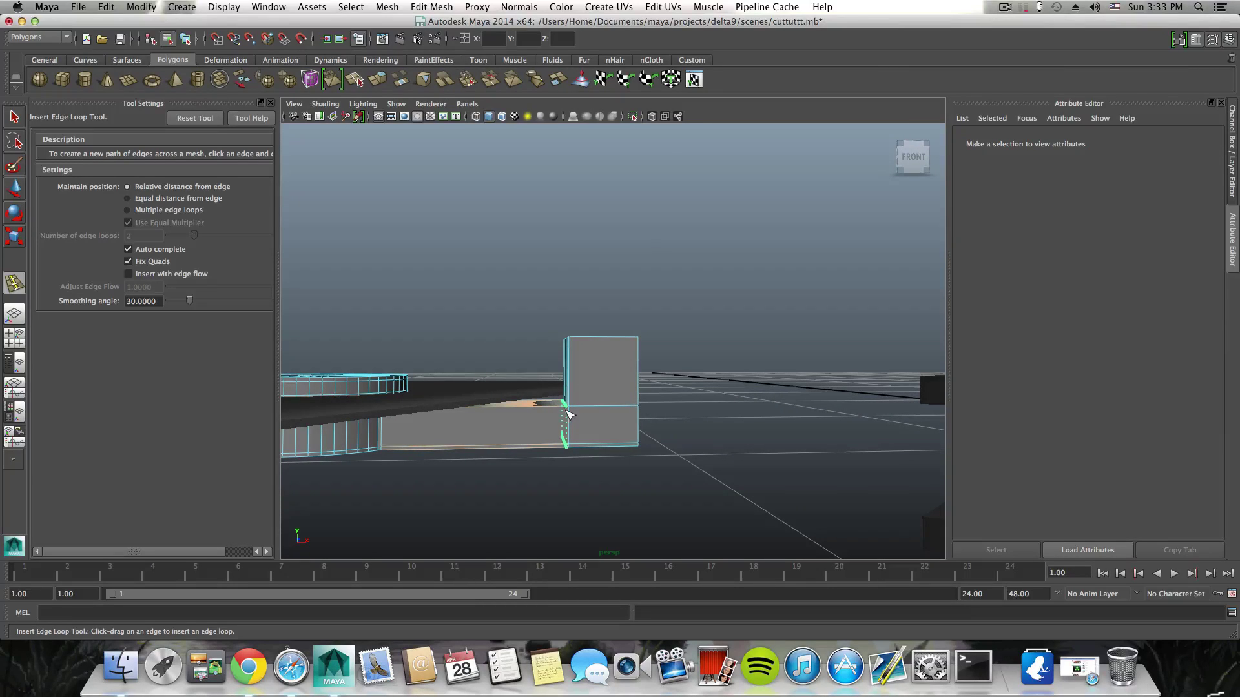
left_click_drag(572, 410, 612, 383)
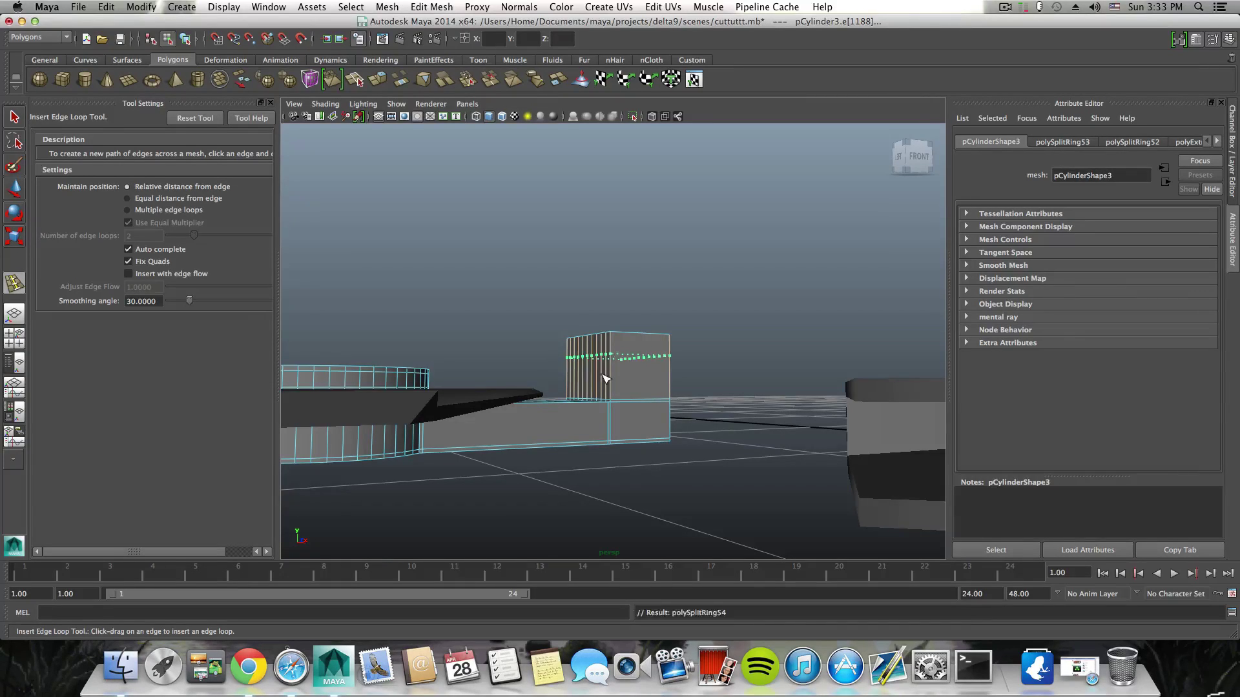
left_click_drag(605, 378, 554, 379, "alt")
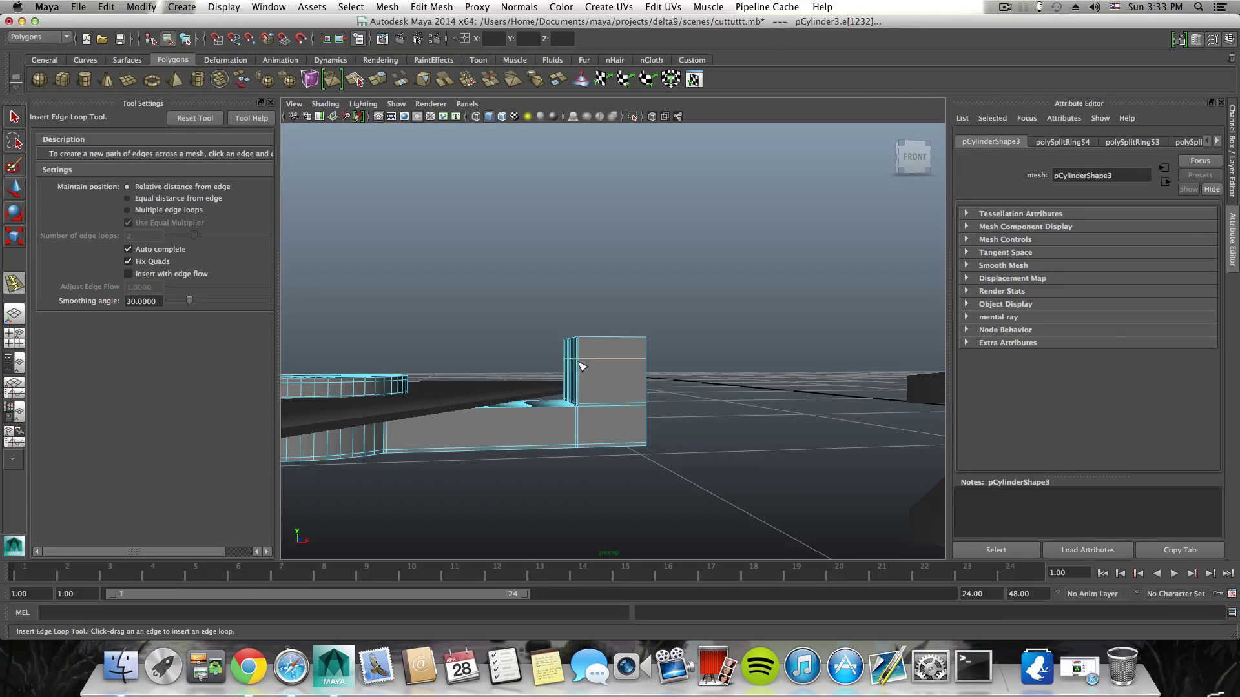
left_click_drag(588, 386, 607, 368, "alt")
Step: Select the complete ring of side faces in the uppermost band of the upright block
right_click_drag(606, 368, 611, 403)
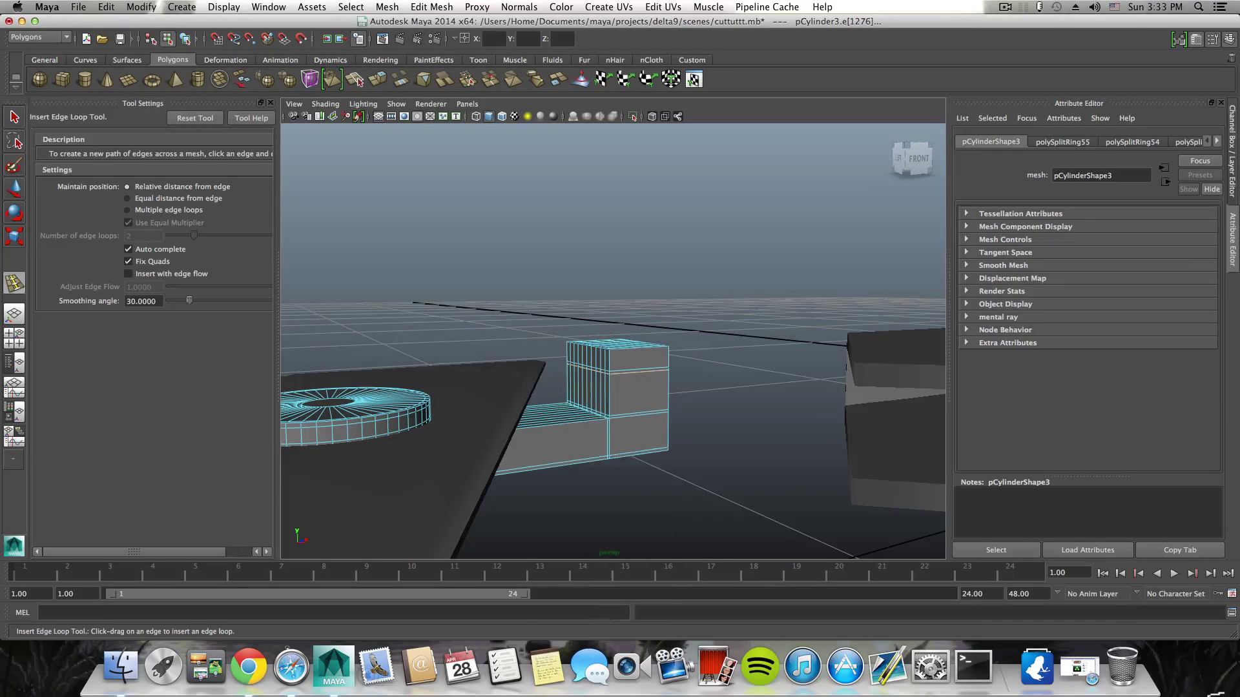
key("q")
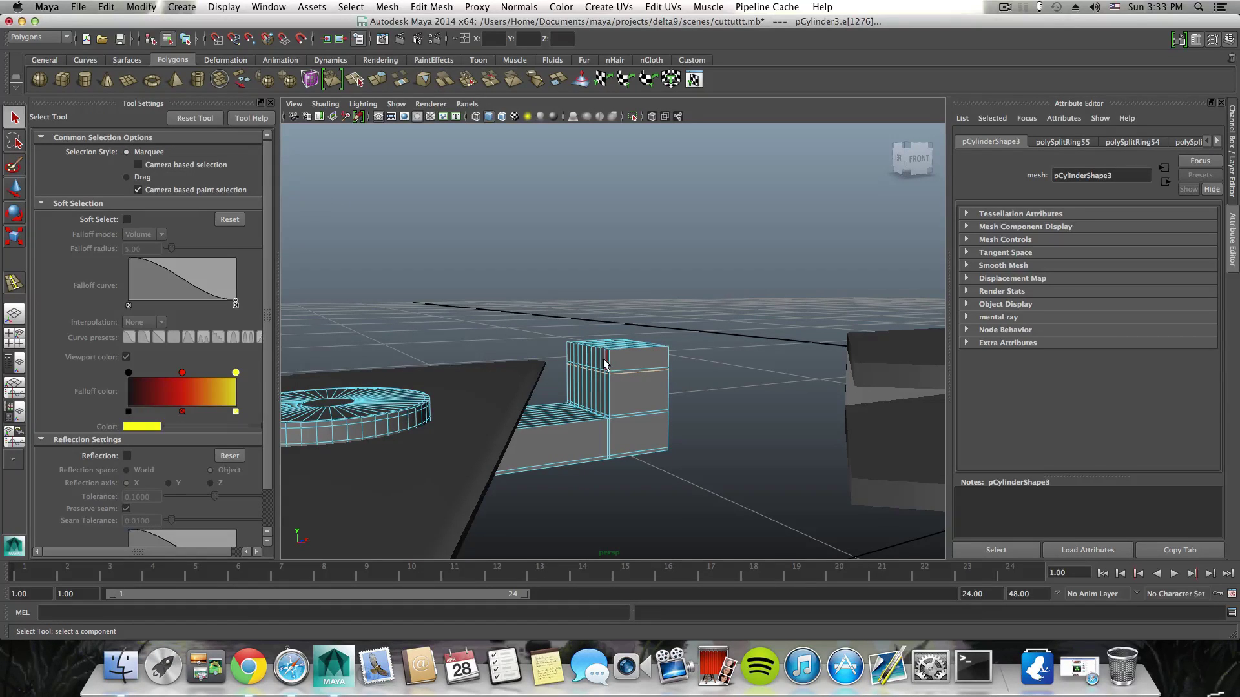
left_click(605, 363)
double_click(606, 364)
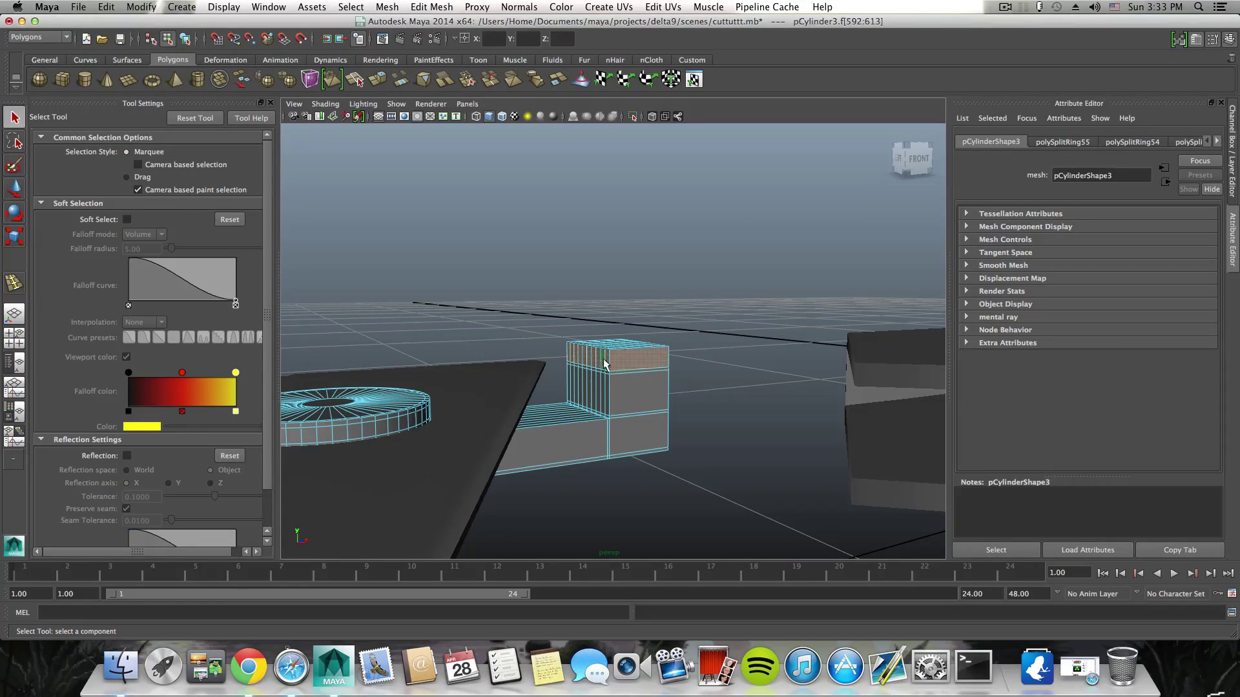
left_click_drag(605, 364, 451, 404, "alt")
Step: Try to extrude the ring of faces around the upright block's upper band and scale it lengthwise into a wide plate
left_click(429, 8)
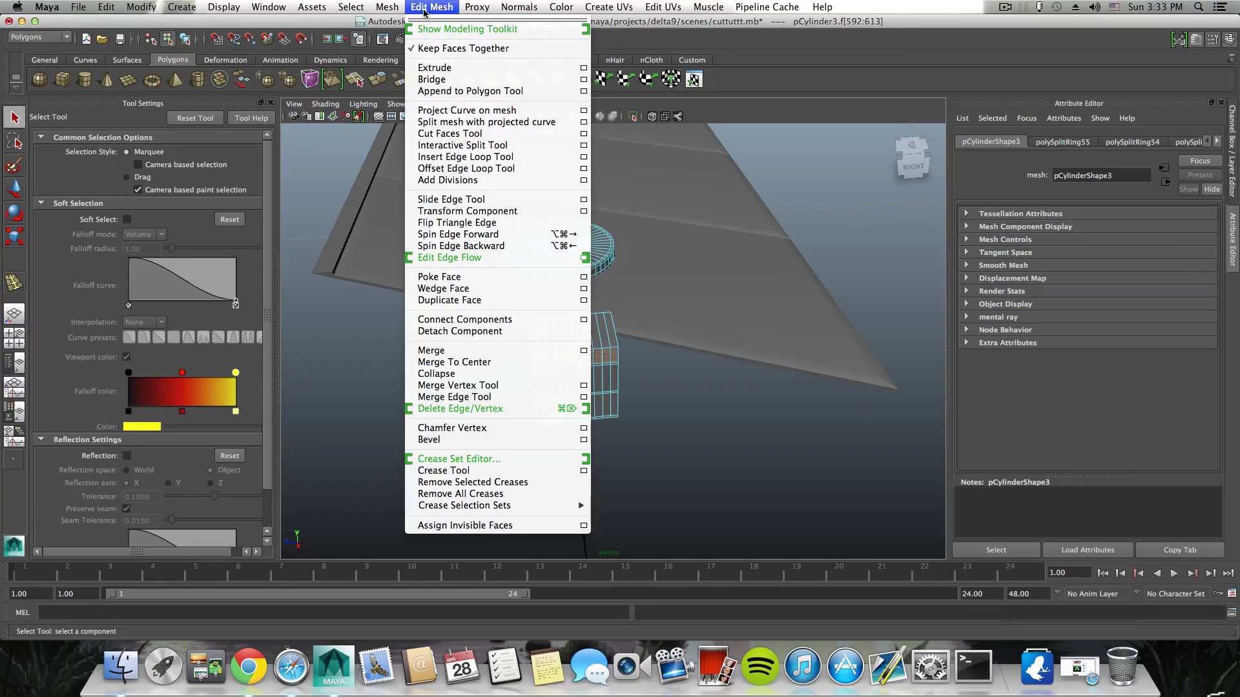
left_click(424, 8)
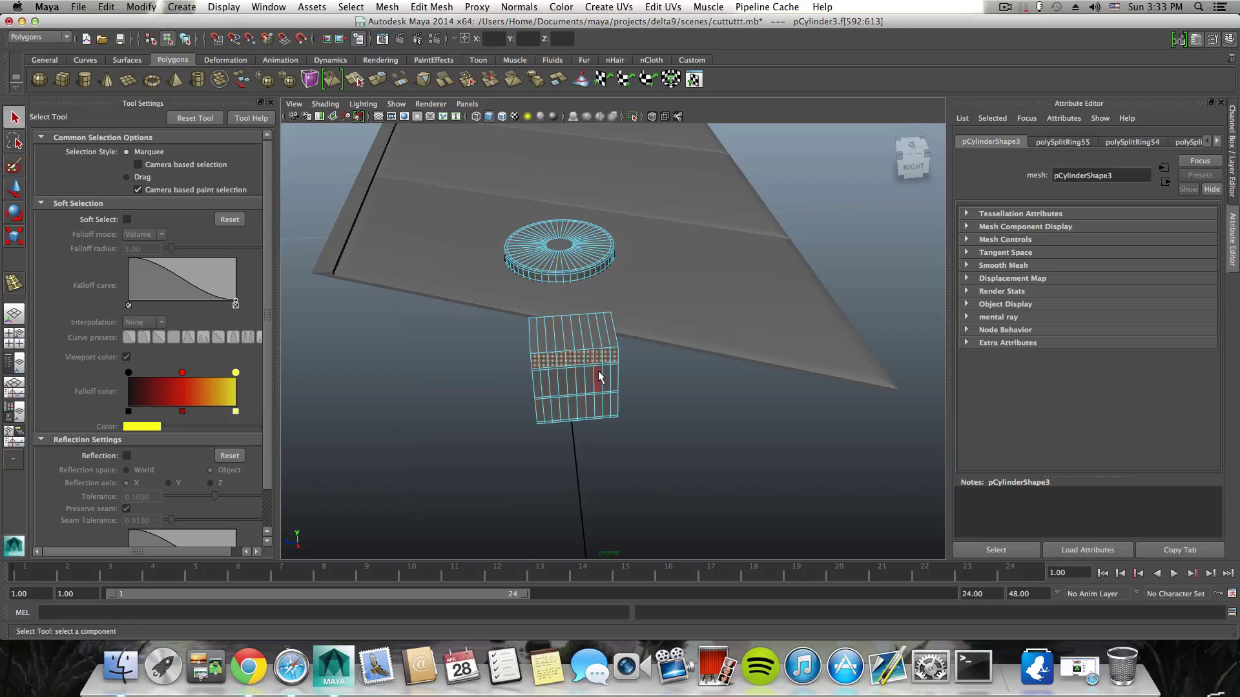
left_click_drag(600, 378, 571, 372, "alt")
right_click(577, 371, "ctrl")
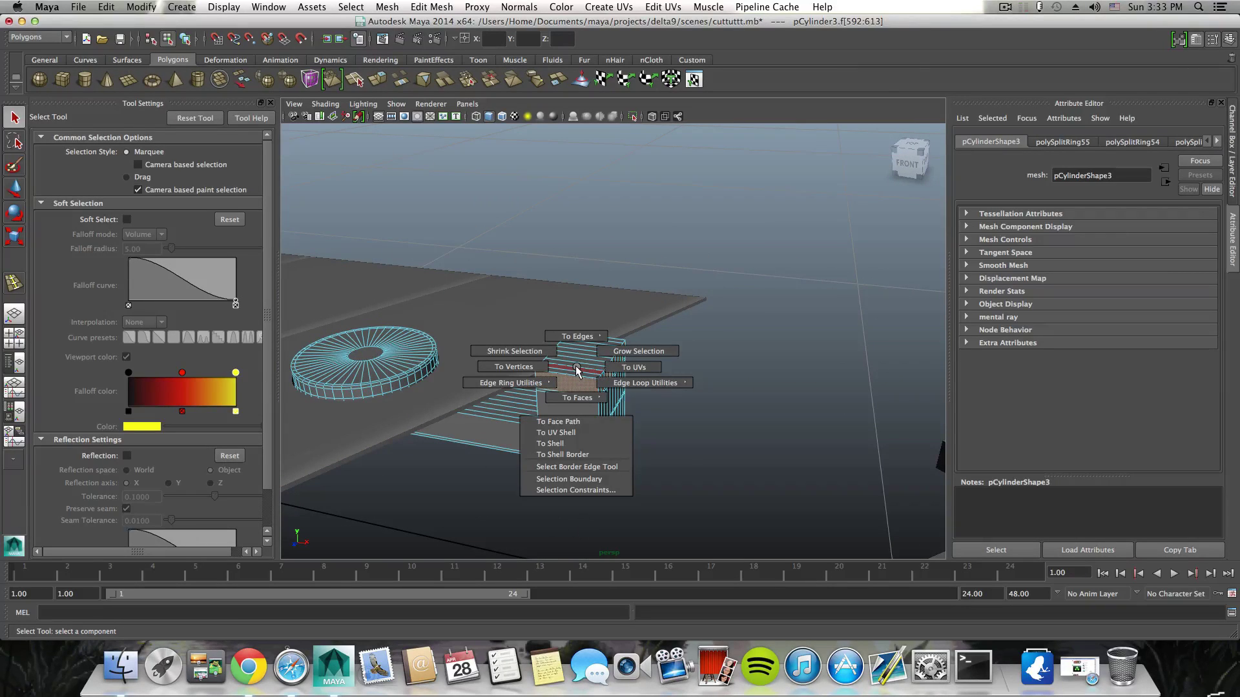
right_click(577, 371, "ctrl+shift")
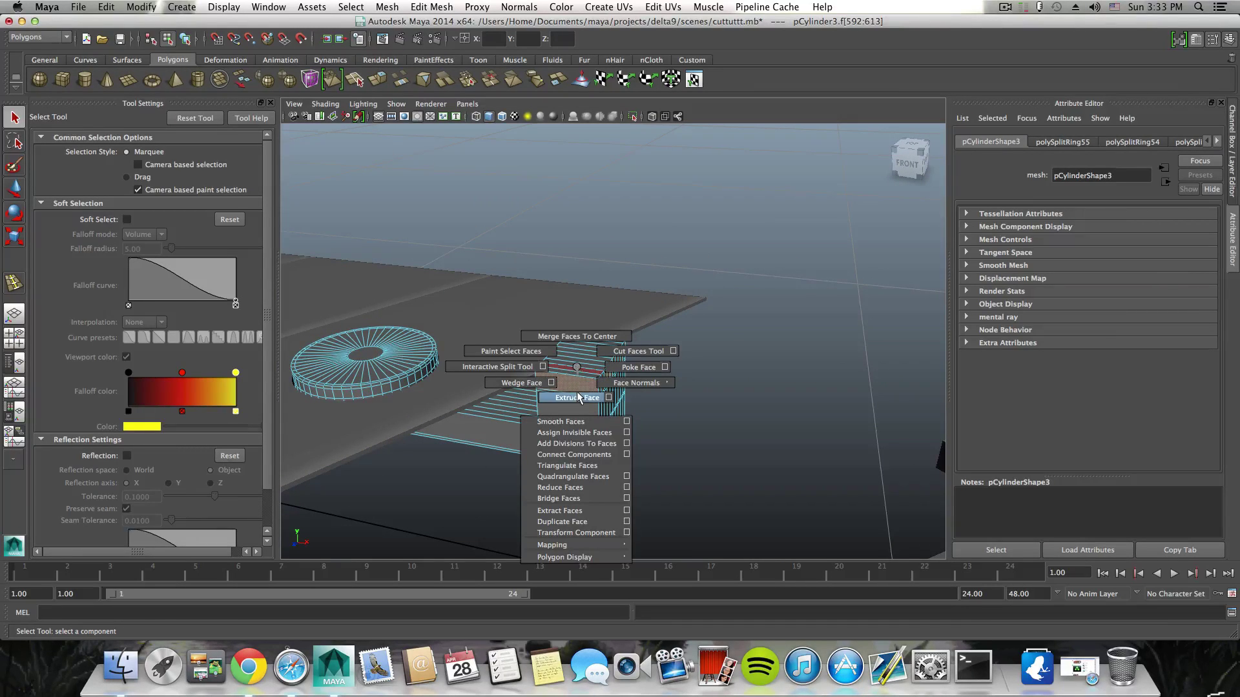
left_click(578, 398)
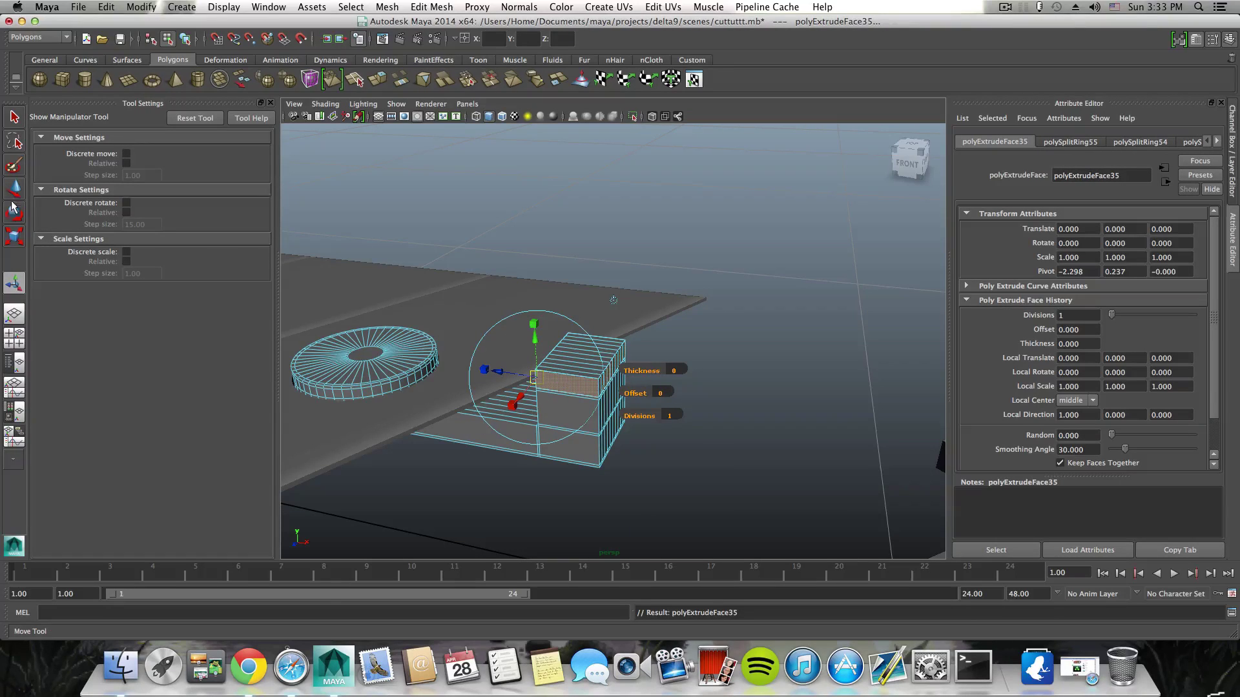
left_click(11, 237)
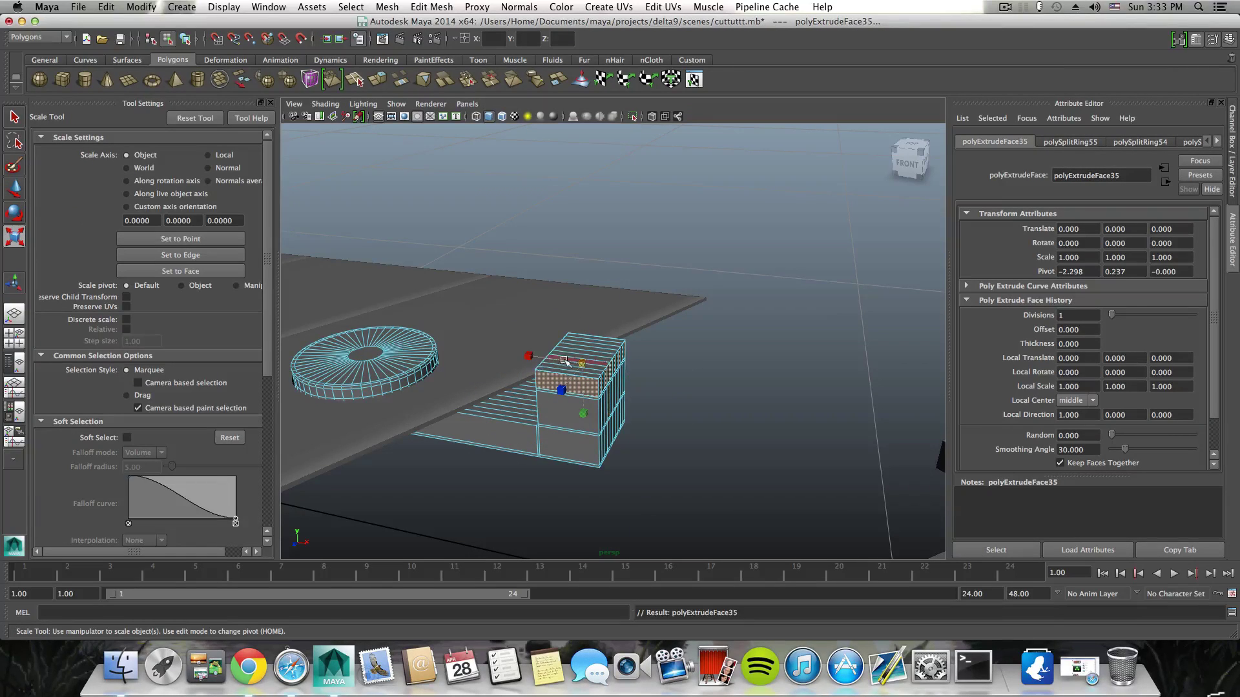
left_click_drag(581, 364, 456, 416)
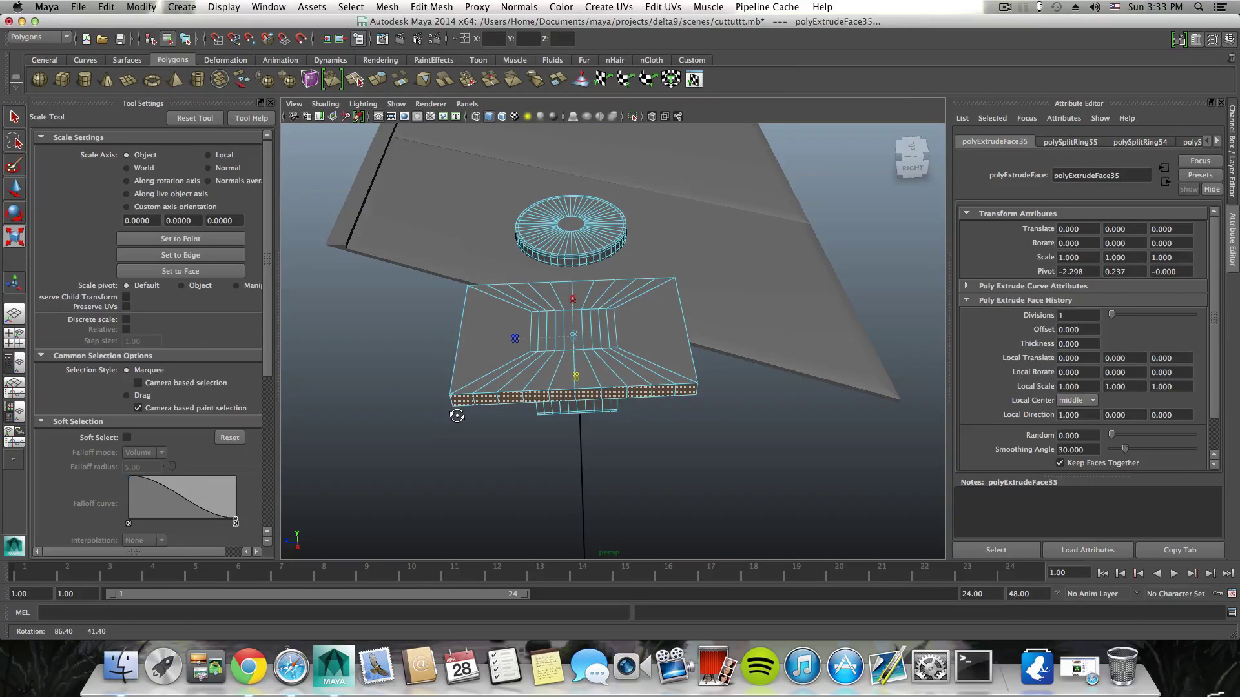
Step: Undo the scaling and extrusion of the block's upper band, back past its ring selection
key("super+z")
key("super+z")
left_click_drag(457, 416, 574, 416, "alt")
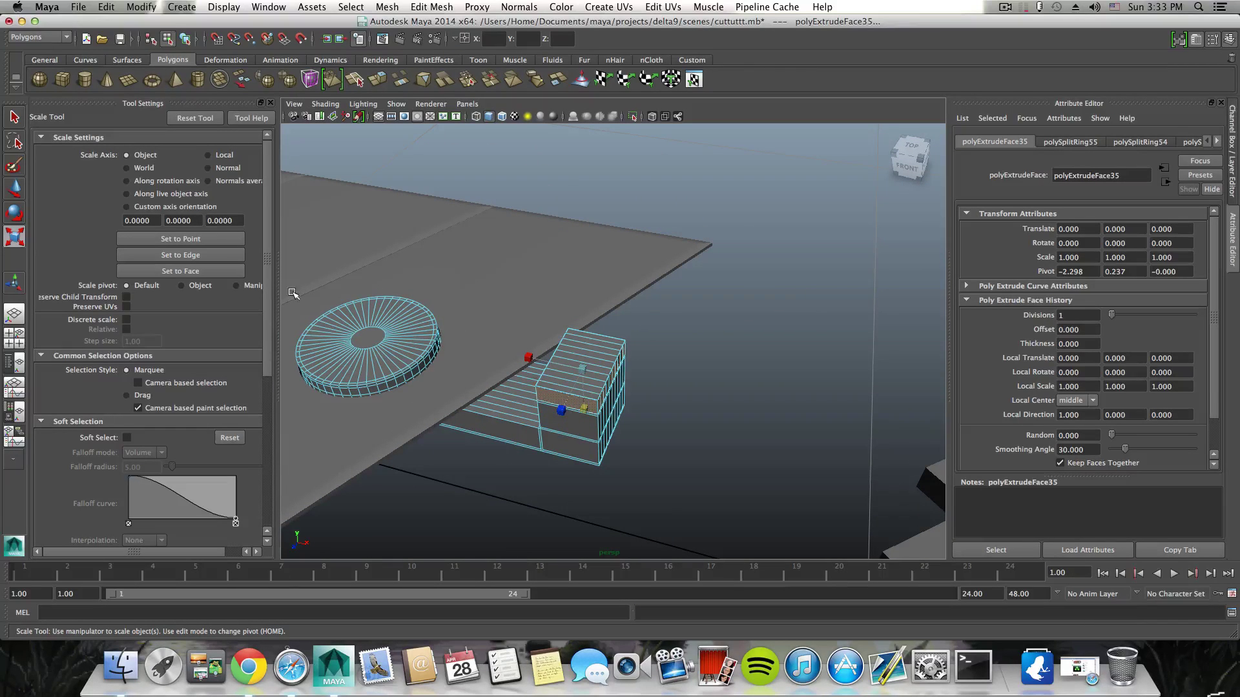
key("super+z")
key("super+z")
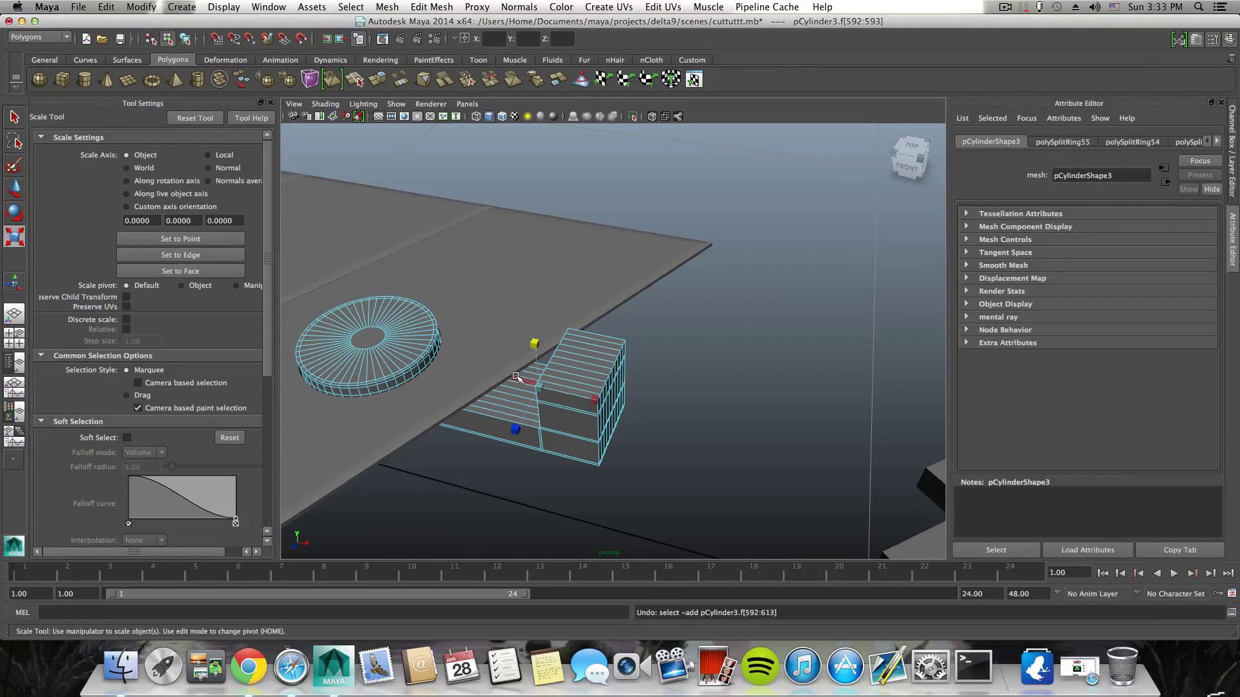
Step: Reselect the ring of side faces around the block's upper band and extrude it outward by about 0.128
mouse_move(542, 386)
left_mouse_down("alt")
mouse_move(594, 362)
mouse_move(639, 363)
mouse_move(559, 383)
mouse_move(488, 380)
left_mouse_up("alt")
double_click(624, 369, "shift")
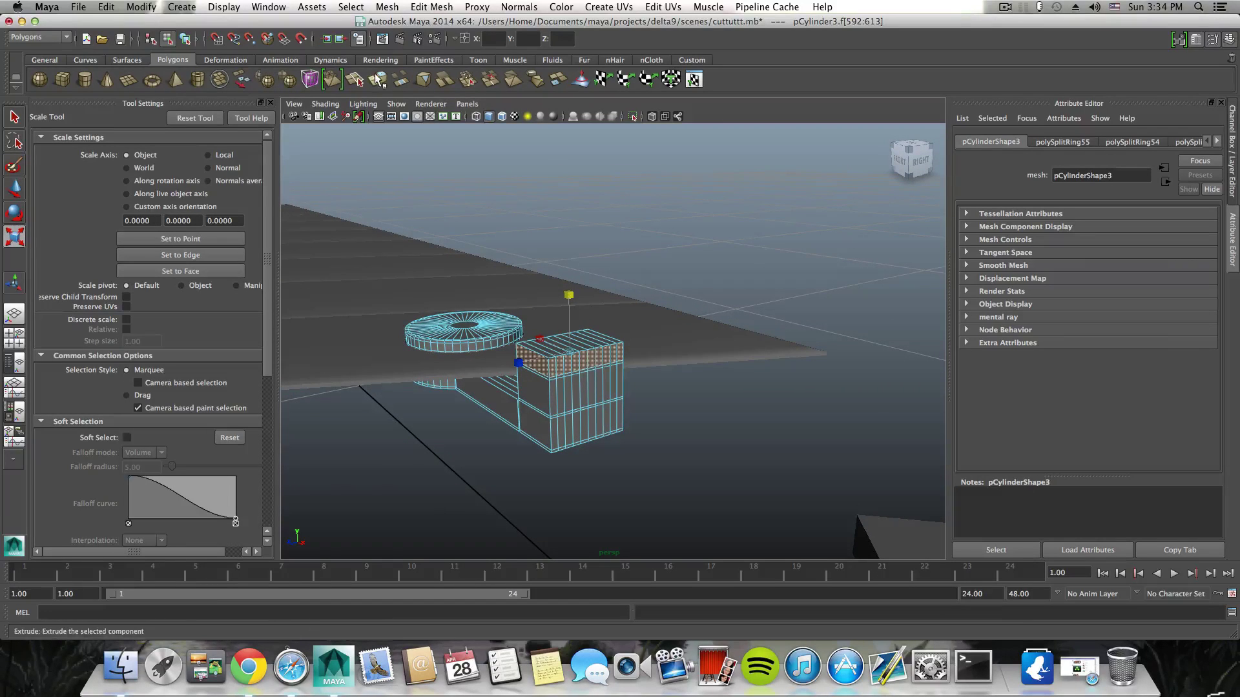
key("g")
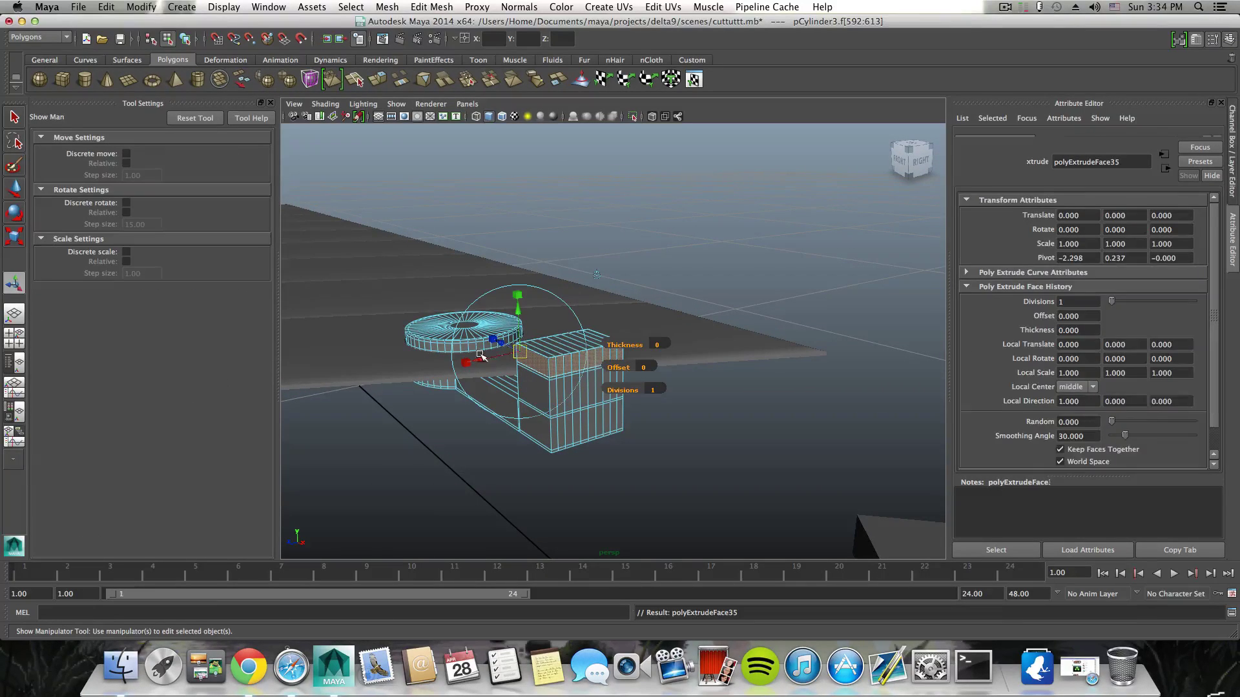
left_click(502, 344)
left_click_drag(502, 343, 423, 420)
scroll(501, 434, "down", 5)
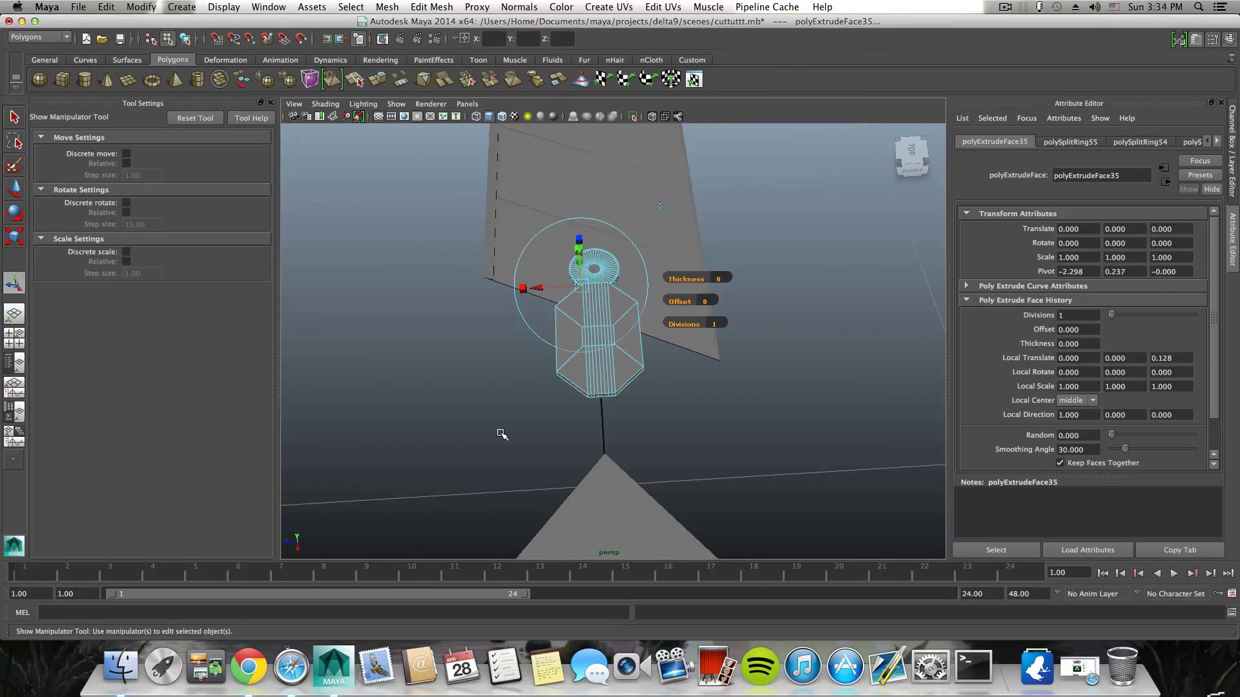
Step: Extend the extruded ring outward to a local Z translation of about 0.265 to form a wider plate
scroll(502, 434, "down", 3)
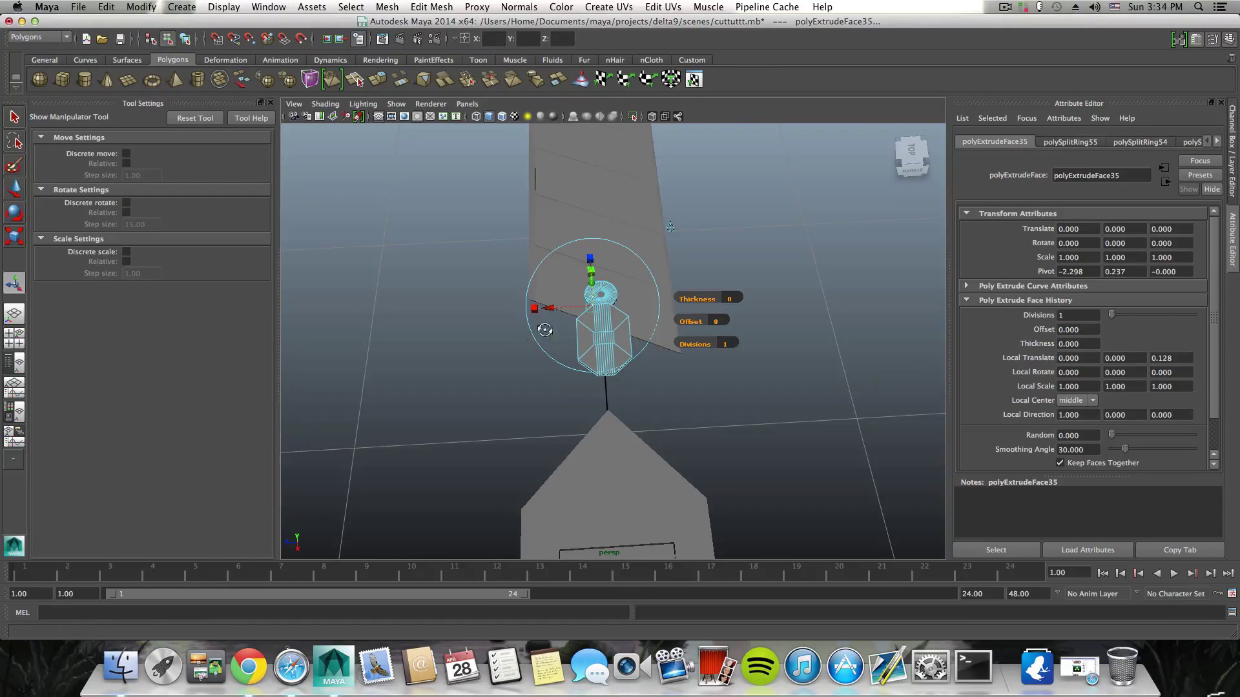
left_click_drag(559, 312, 667, 330, "alt")
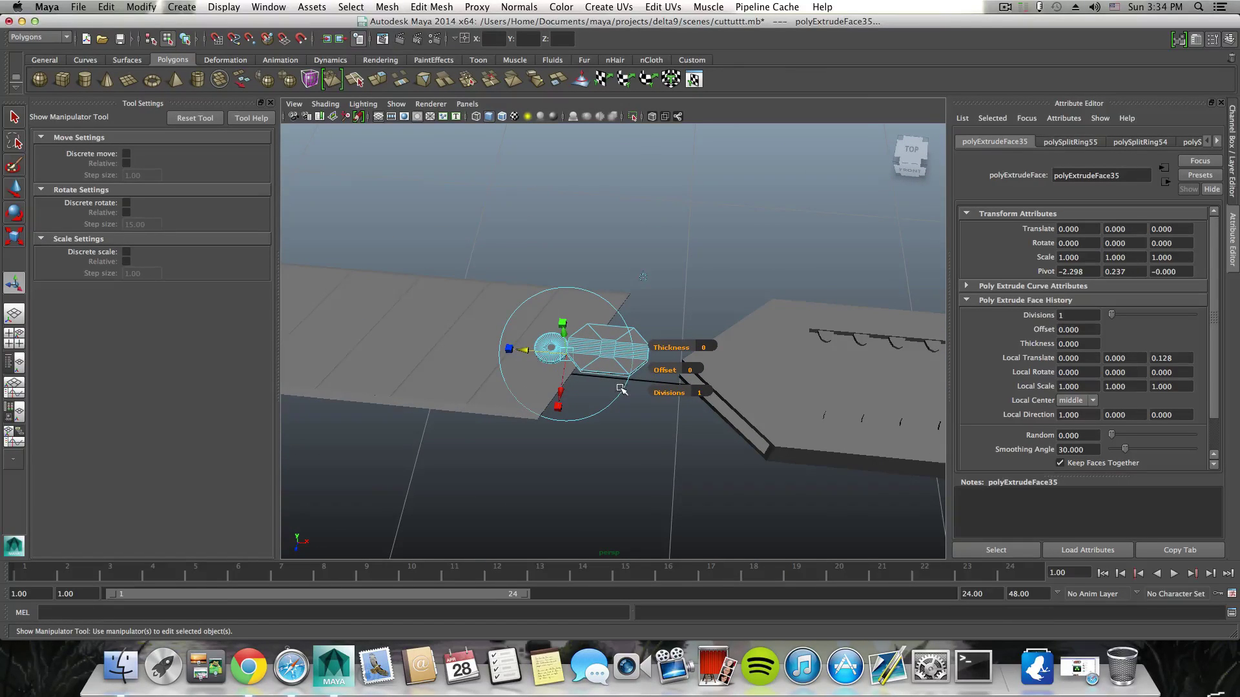
middle_click_drag(620, 388, 591, 429, "alt")
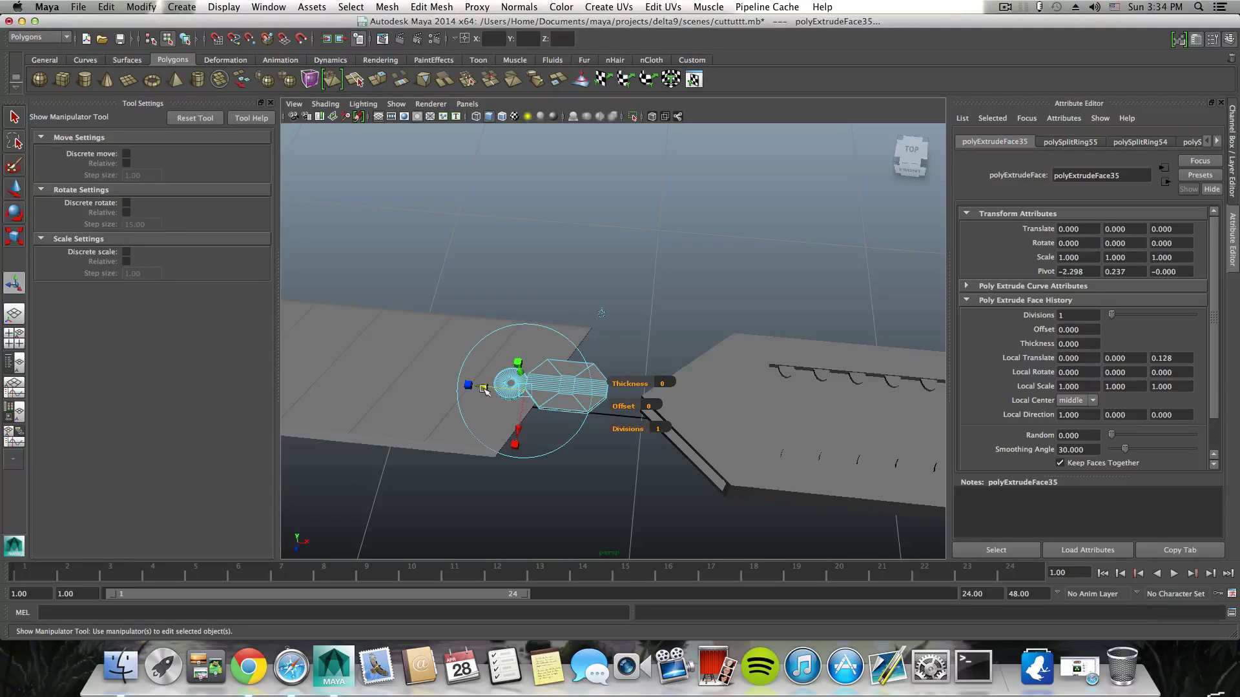
left_click_drag(484, 389, 711, 355)
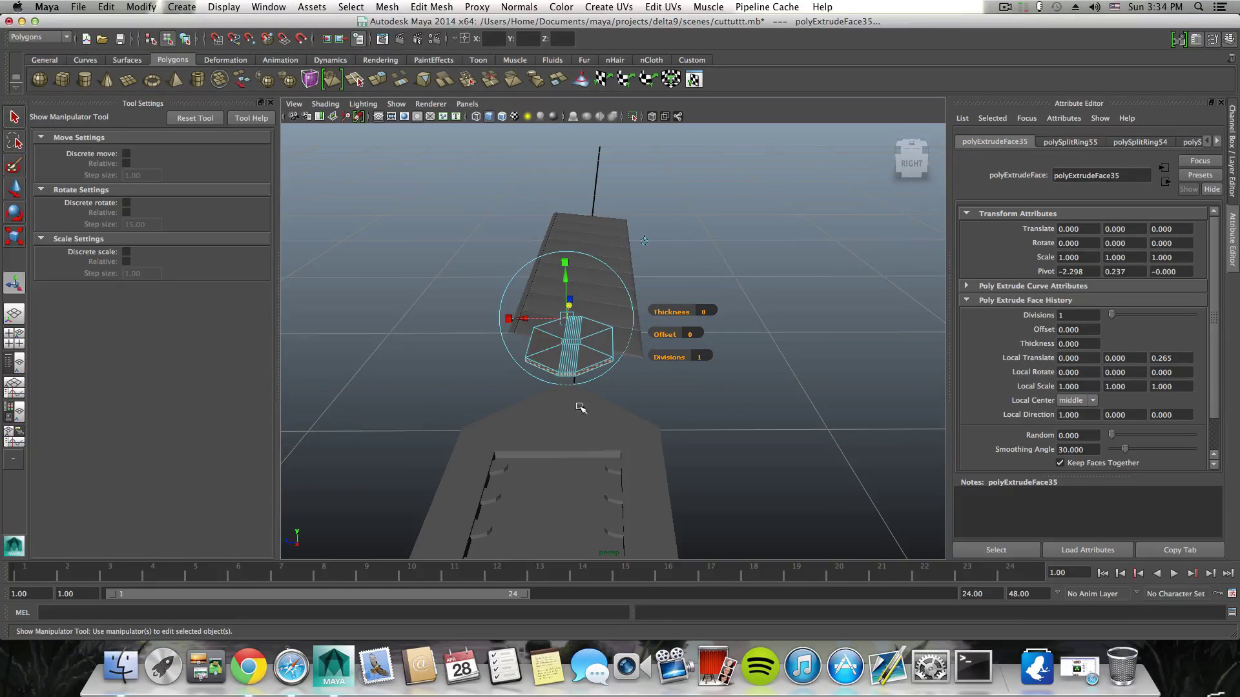
Step: Enlarge the plate to a local Z translation of about 0.351 and set its local Z scale to about 0.968
left_click_drag(580, 407, 549, 357, "alt")
left_click(471, 324)
left_click(448, 349)
left_click_drag(439, 350, 431, 347)
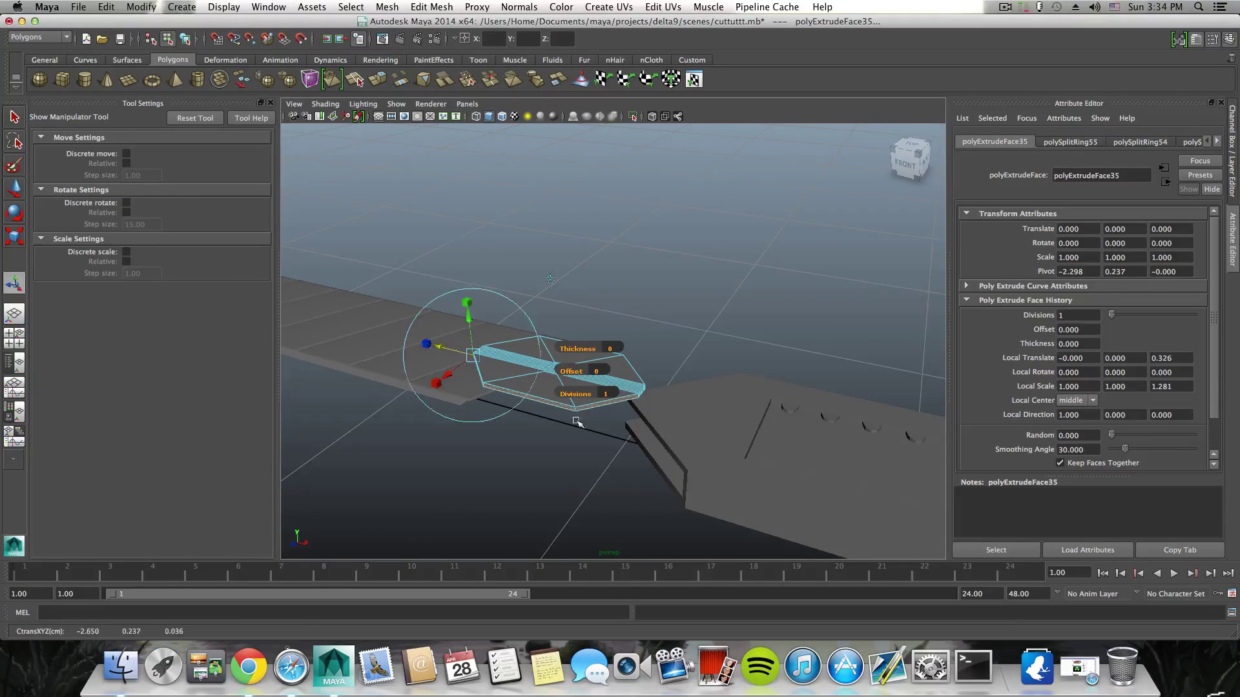
left_click_drag(617, 446, 644, 441, "alt")
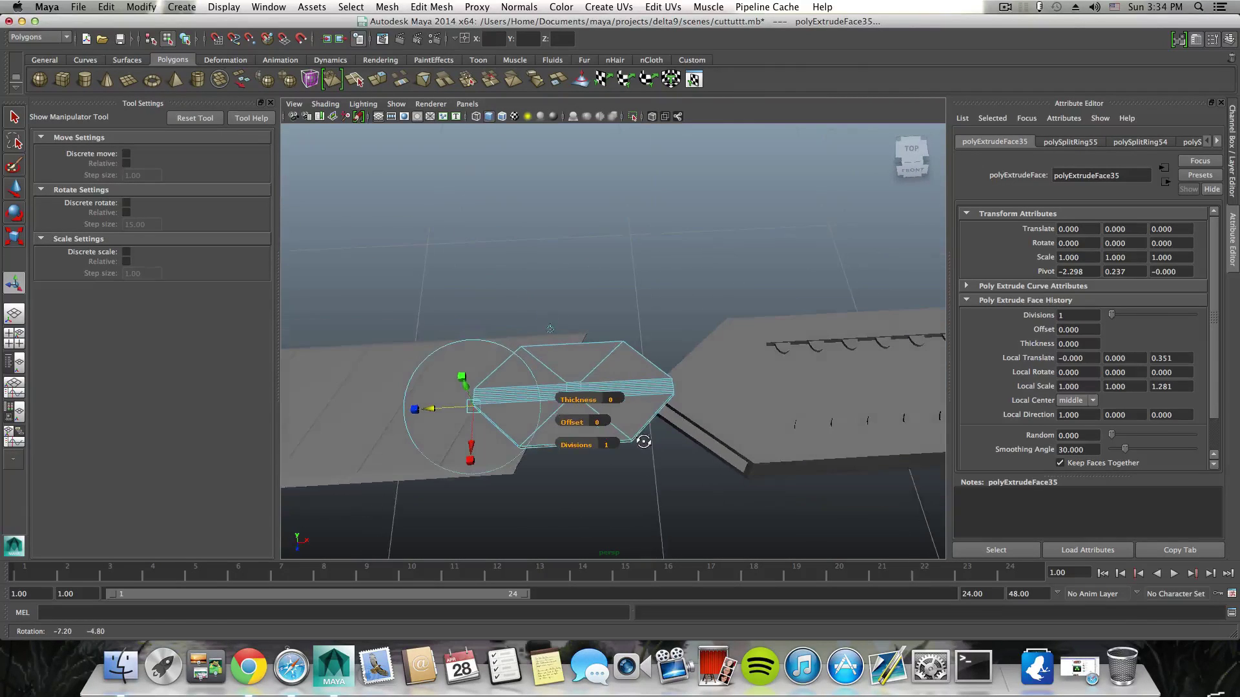
left_click_drag(412, 411, 419, 412)
Step: Select the vertices at the plate's two pointed ends and scale them inward lengthwise to about 0.542, making the plate rectangular
left_click(14, 210)
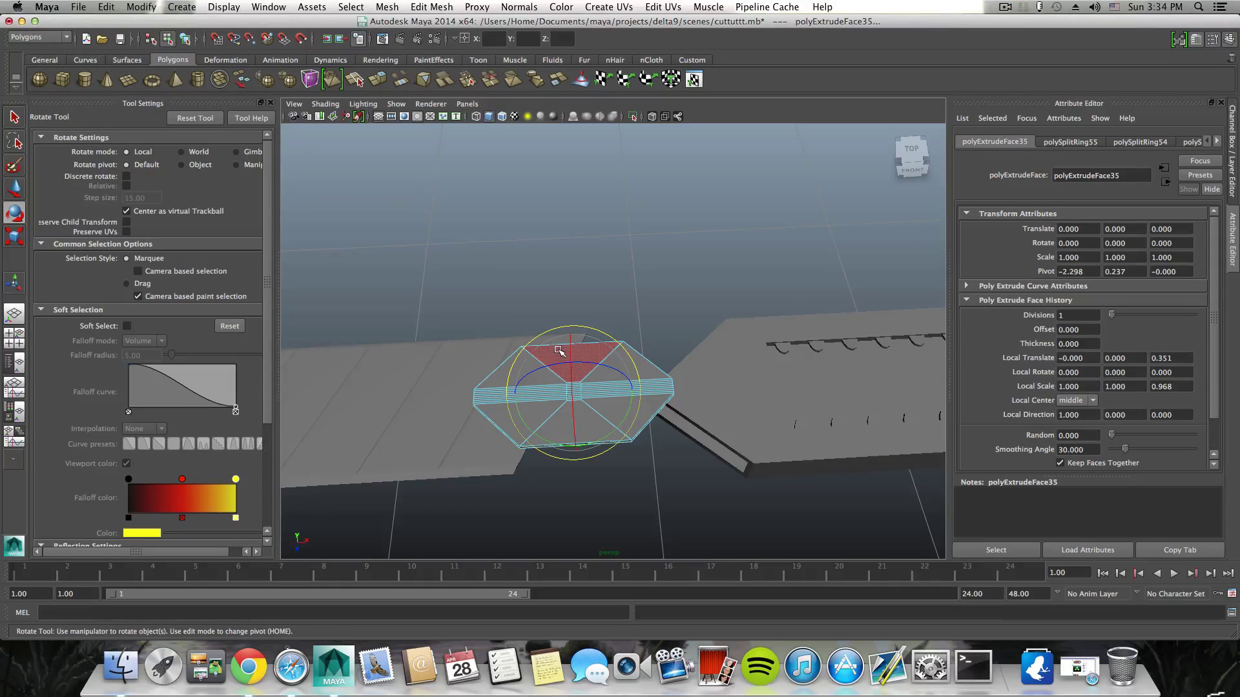
key("F8")
key("F8")
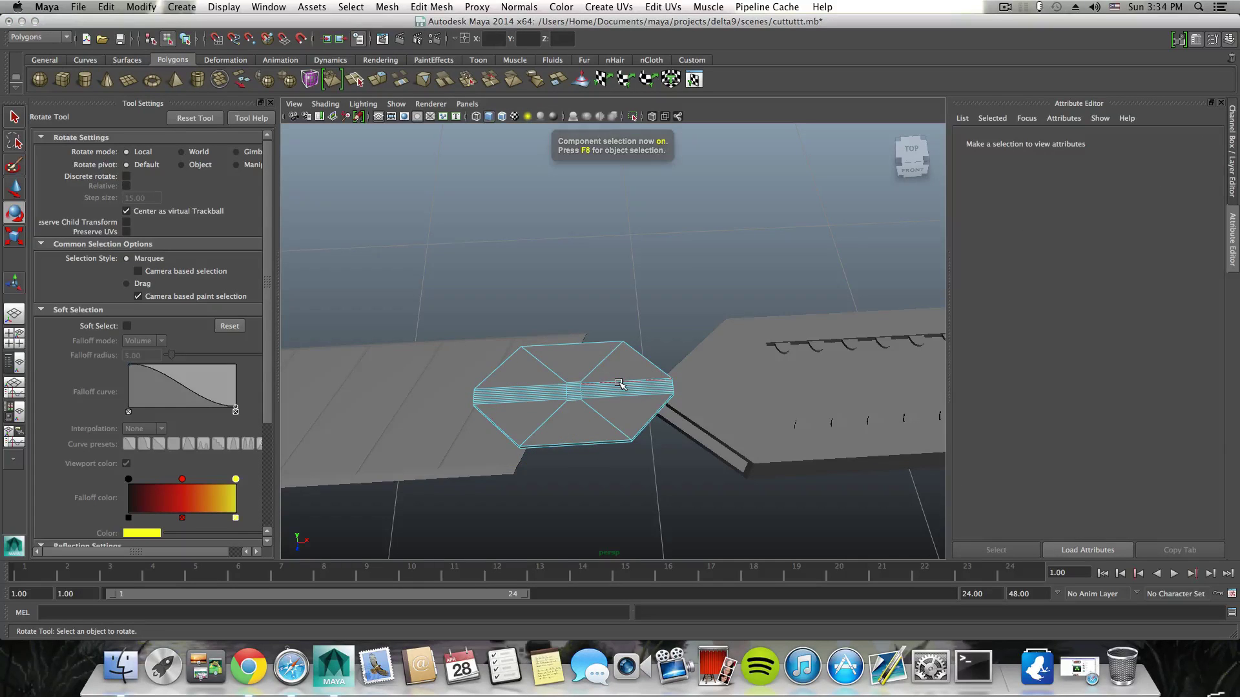
key("F8")
left_click_drag(620, 383, 752, 390, "alt")
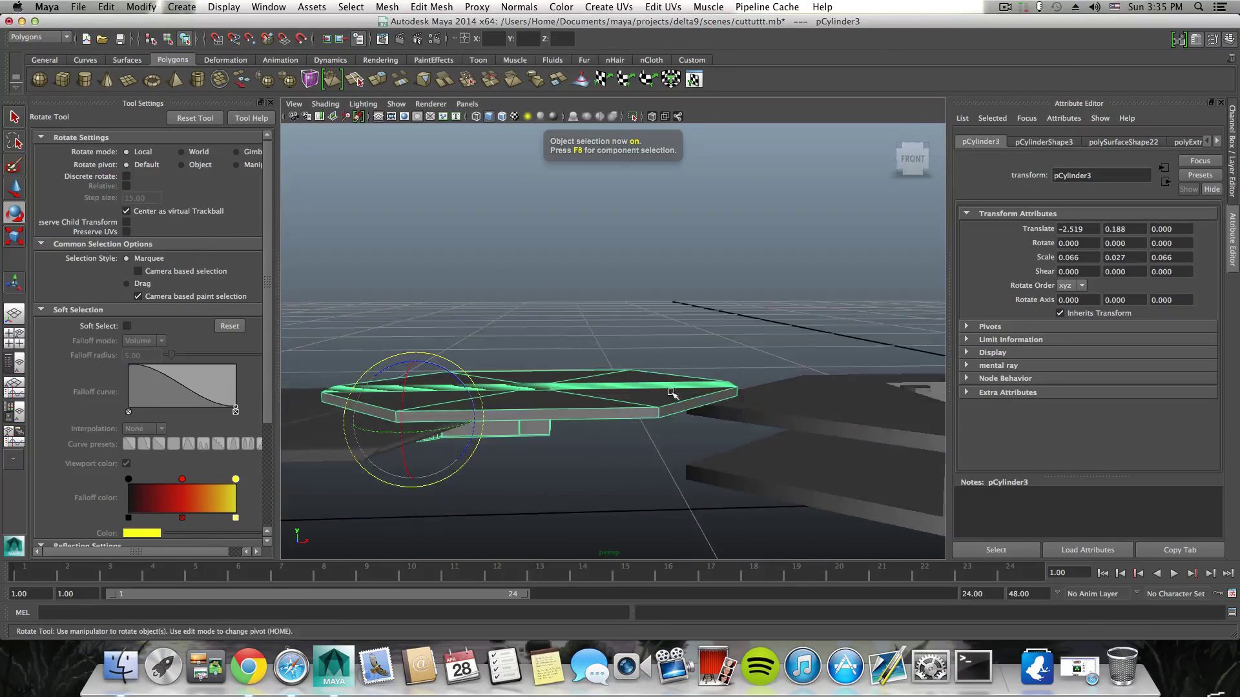
left_click_drag(671, 392, 569, 387, "alt")
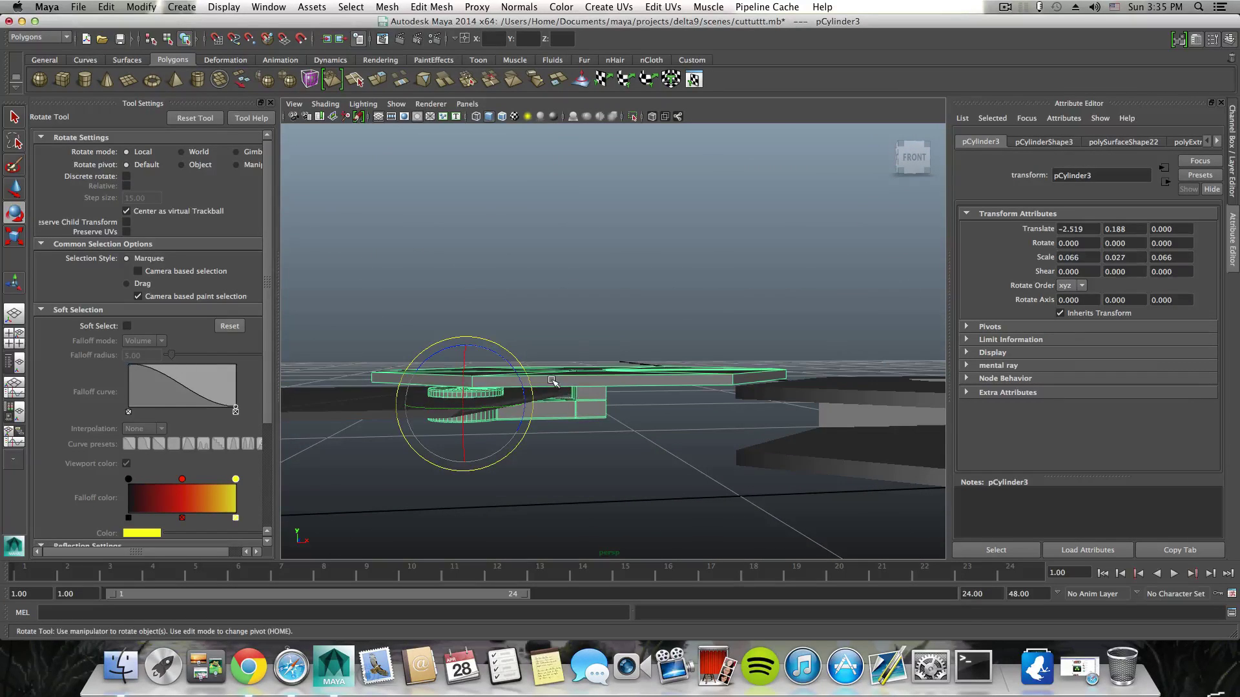
right_click_drag(552, 380, 499, 380)
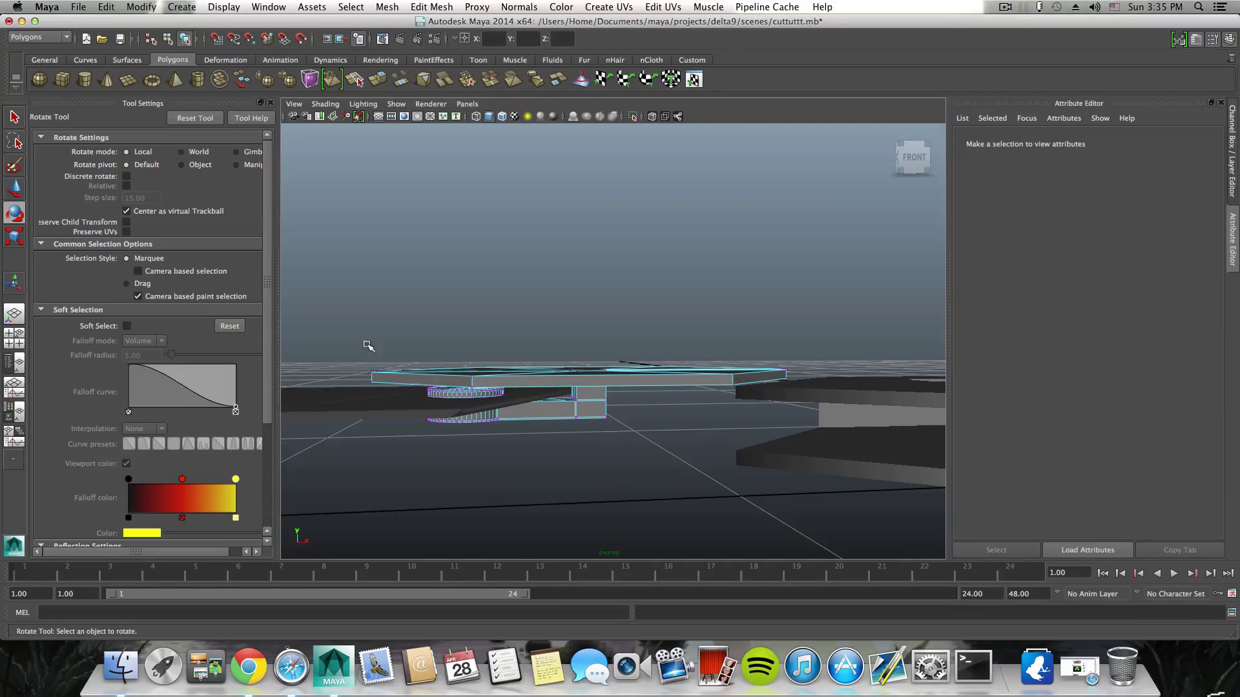
left_click_drag(387, 392, 399, 439)
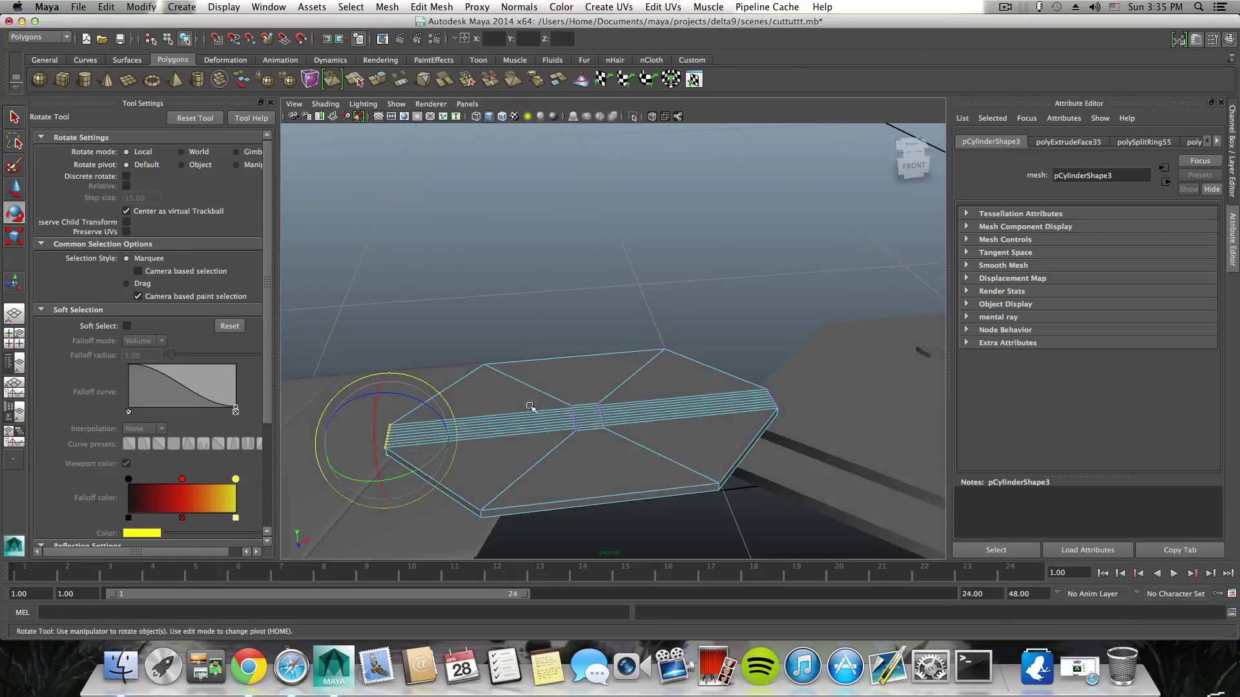
left_click_drag(792, 429, 792, 430, "shift")
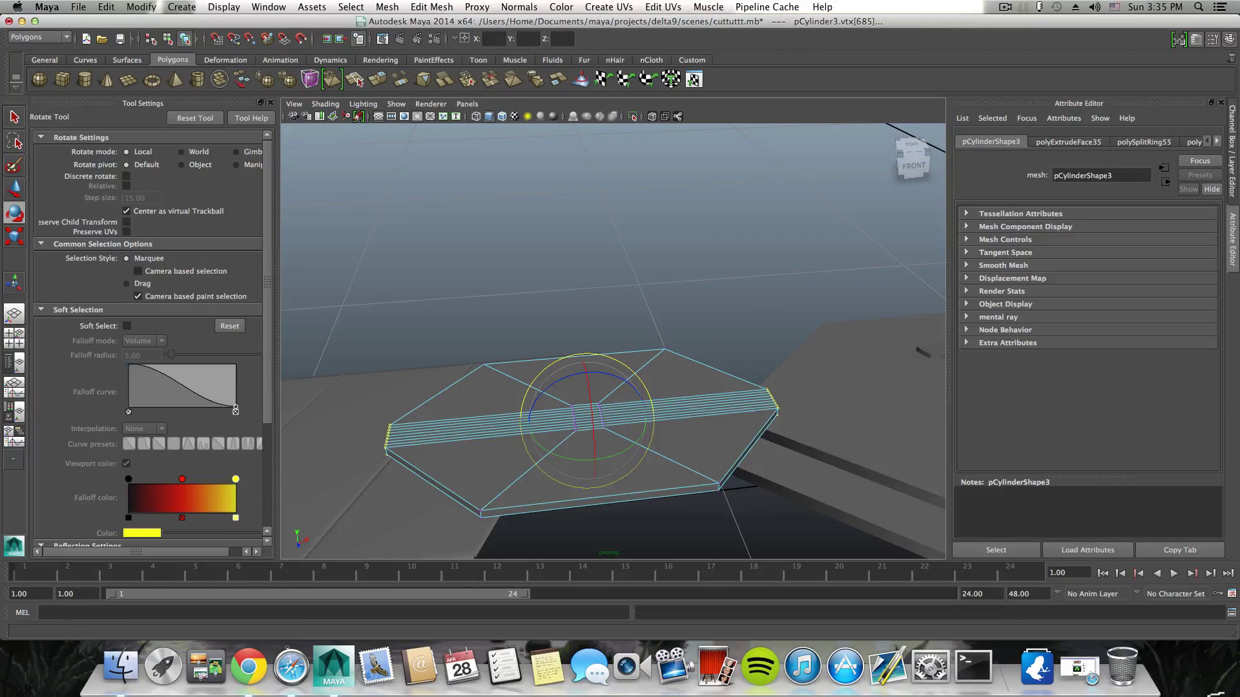
left_click(15, 239)
left_click_drag(531, 423, 556, 431)
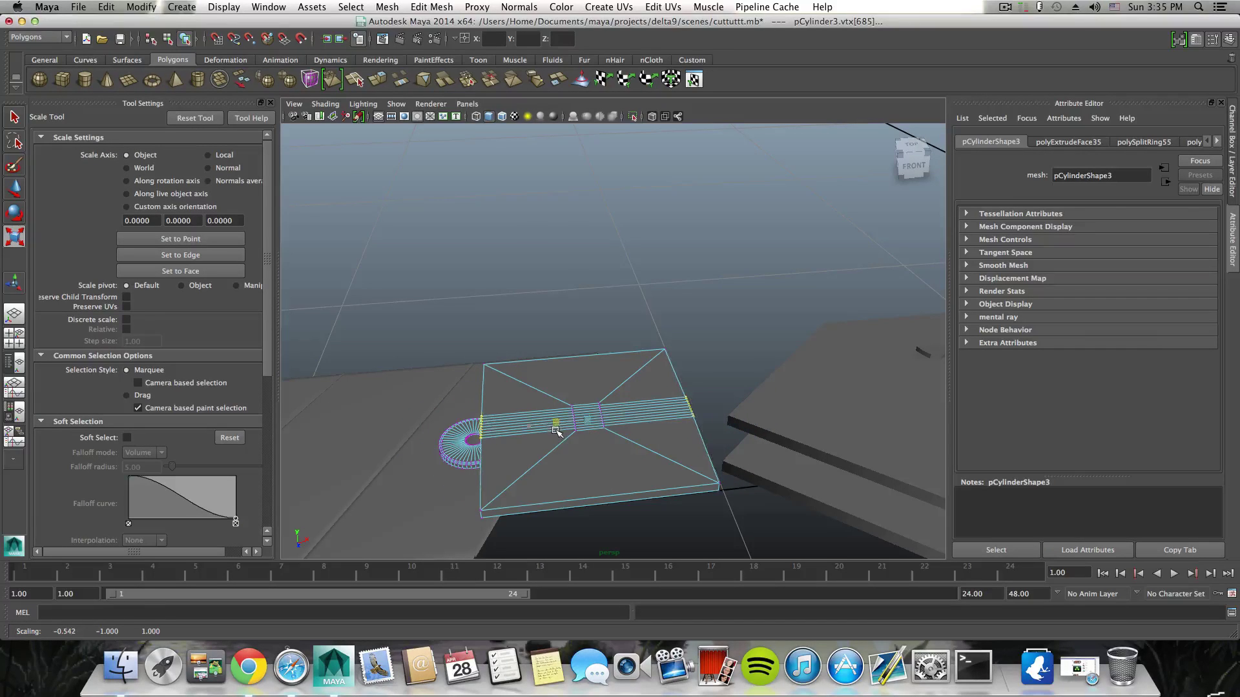
Step: Select the vertices of the plate and its supporting block and shift them lengthwise away from the disc toward the handle
left_click_drag(615, 463, 605, 424, "alt")
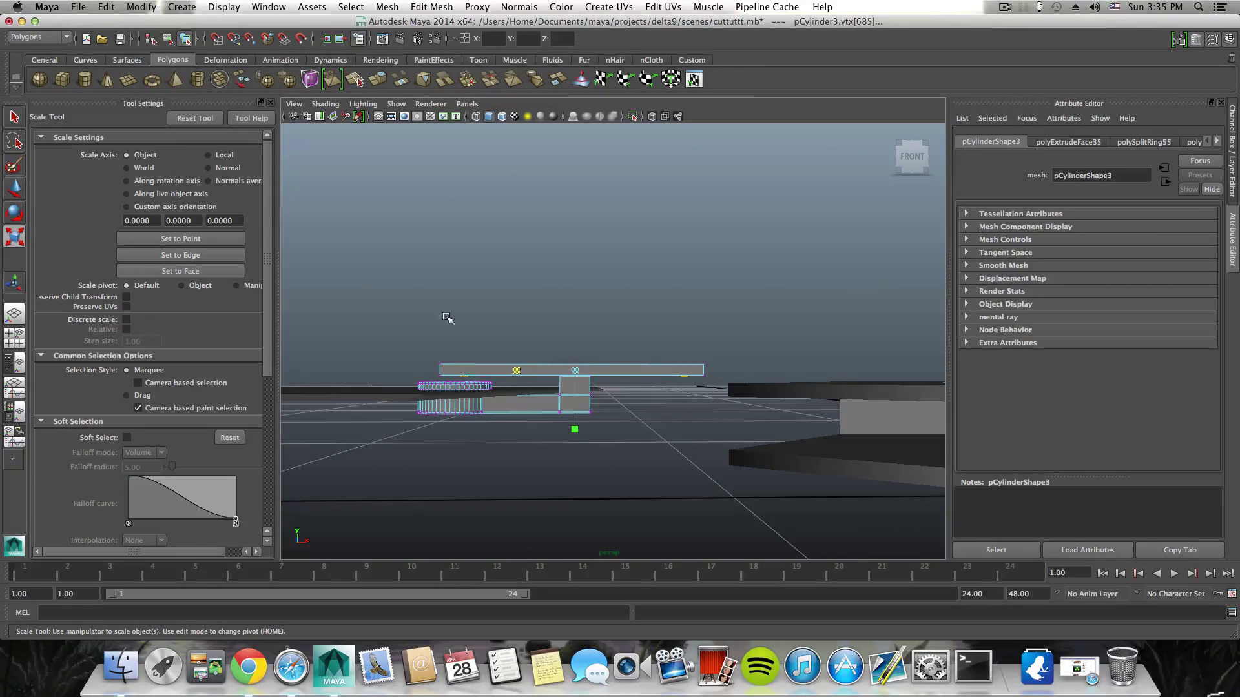
left_click_drag(660, 378, 717, 379)
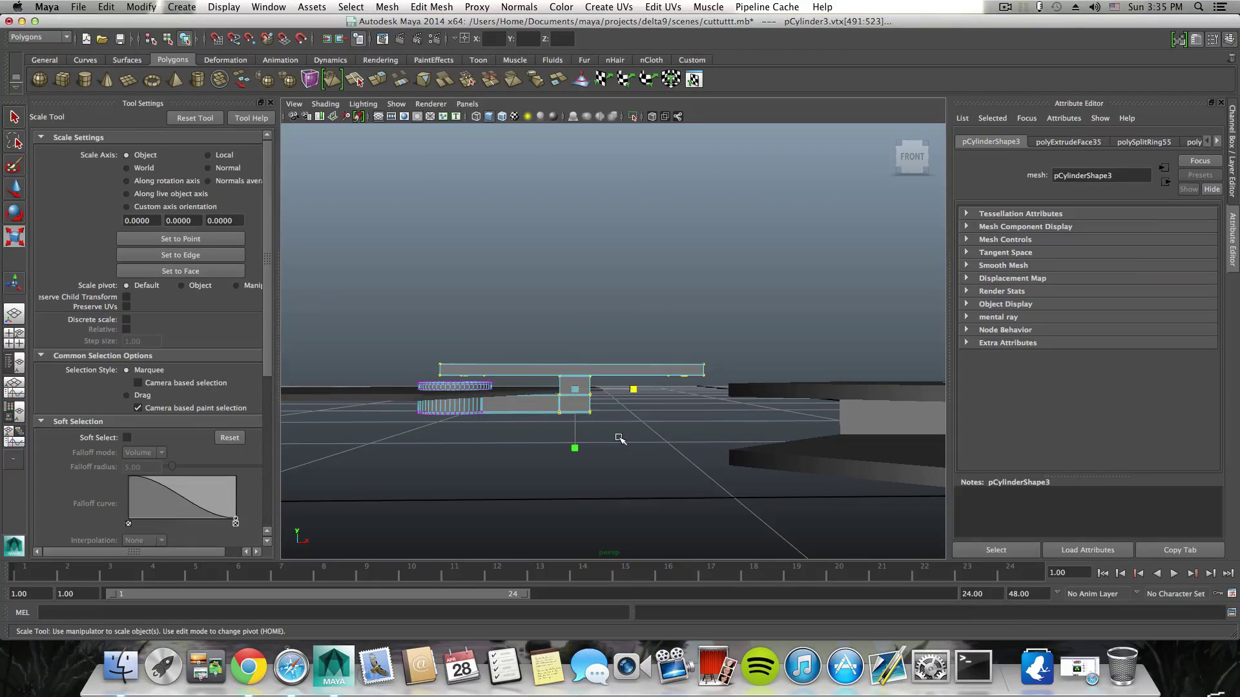
key("e")
key("w")
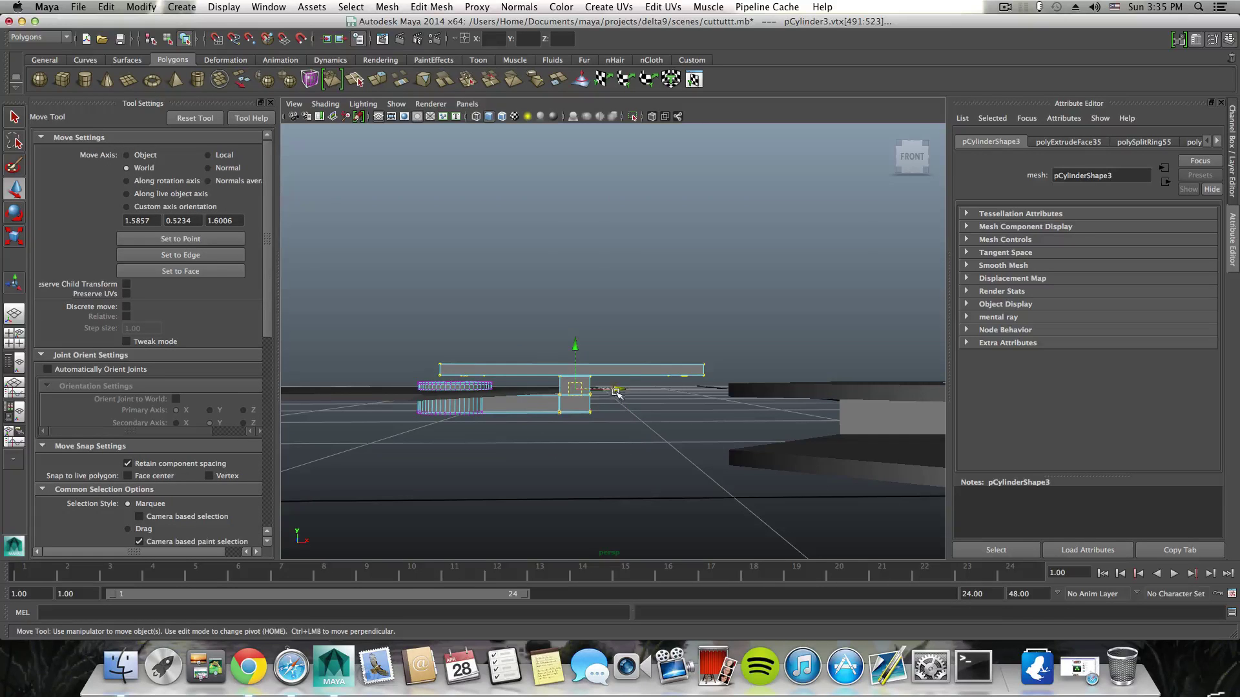
left_click_drag(616, 392, 608, 358)
right_click_drag(567, 377, 730, 450, "alt")
left_click_drag(730, 450, 728, 489, "alt")
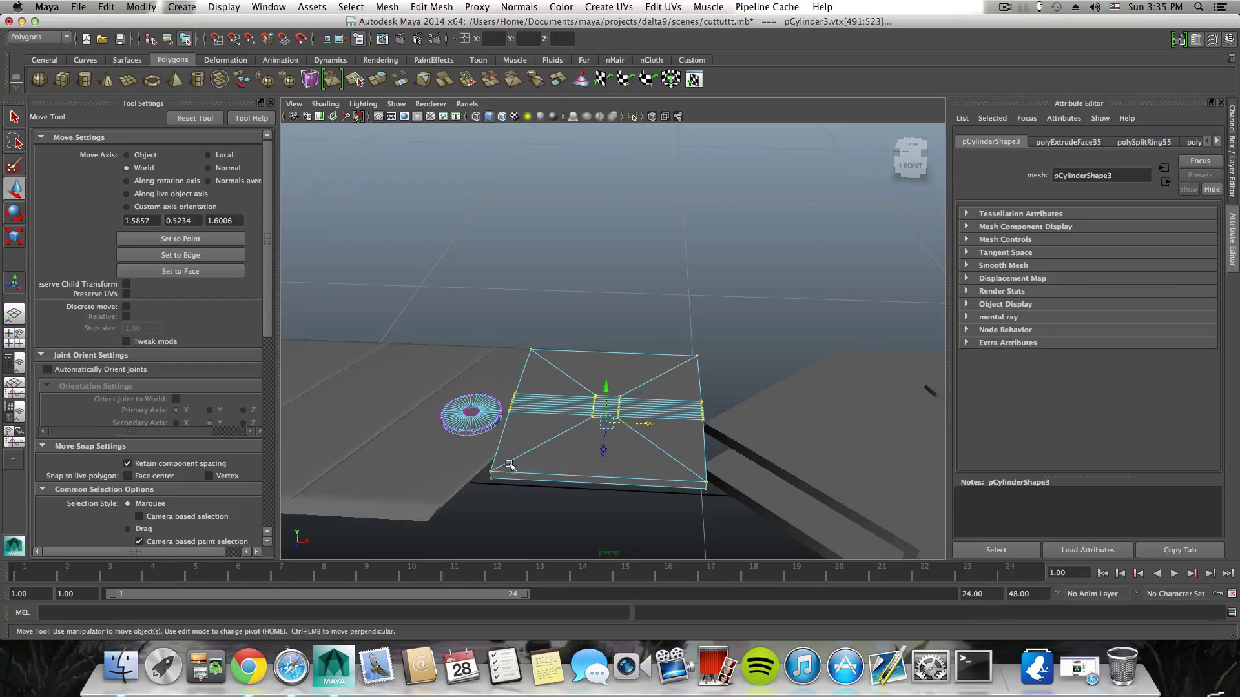
left_click_drag(509, 464, 553, 411, "alt")
left_click_drag(655, 377, 656, 440)
right_click_drag(626, 440, 676, 460, "alt")
middle_click_drag(675, 460, 647, 398, "alt")
left_click_drag(648, 398, 660, 421, "alt")
Step: Select the vertices along the plate's handle-side edge, pull them outward and scale them lengthwise to about 0.838 to straighten the edge
right_click(689, 341)
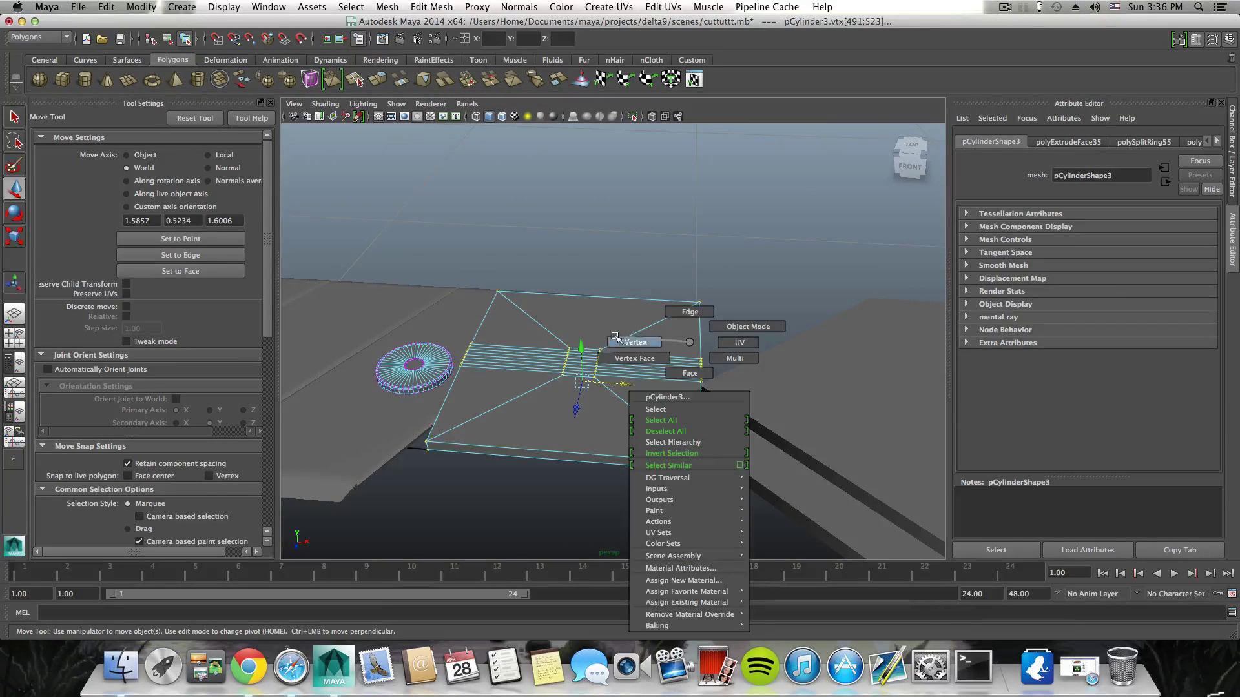
right_click_drag(614, 338, 613, 337)
left_click_drag(648, 256, 754, 557)
left_click_drag(741, 378, 768, 381)
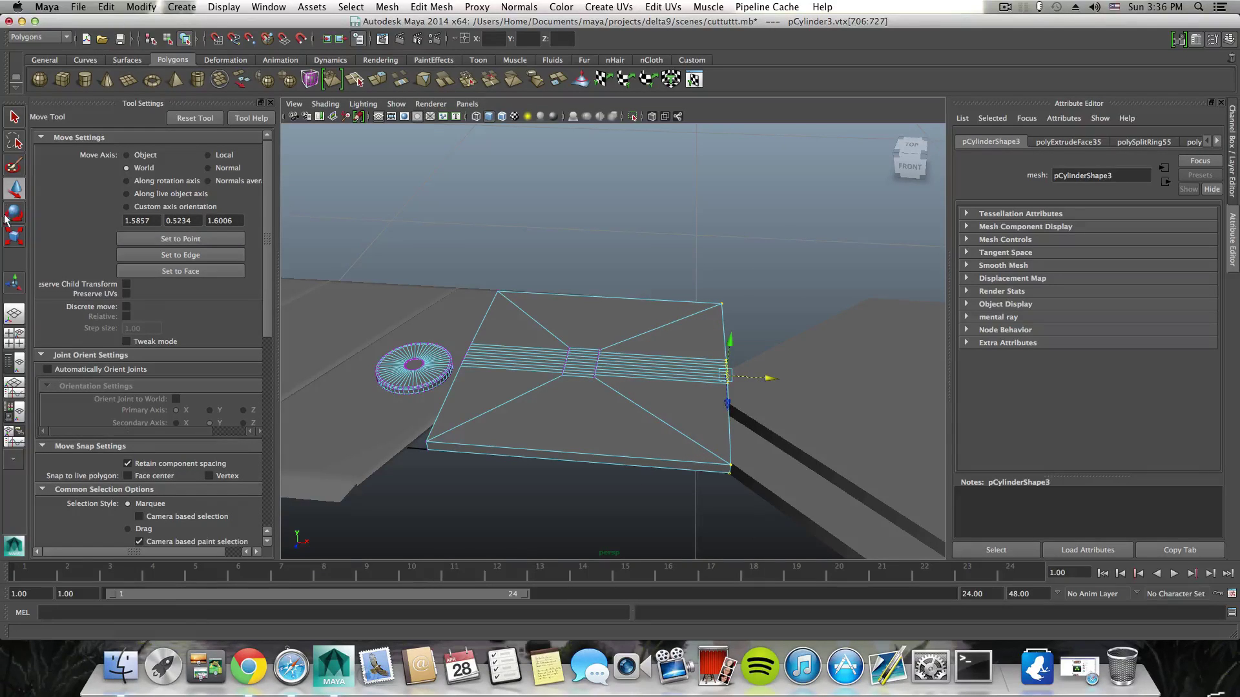
left_click(15, 234)
left_click_drag(658, 377, 680, 375)
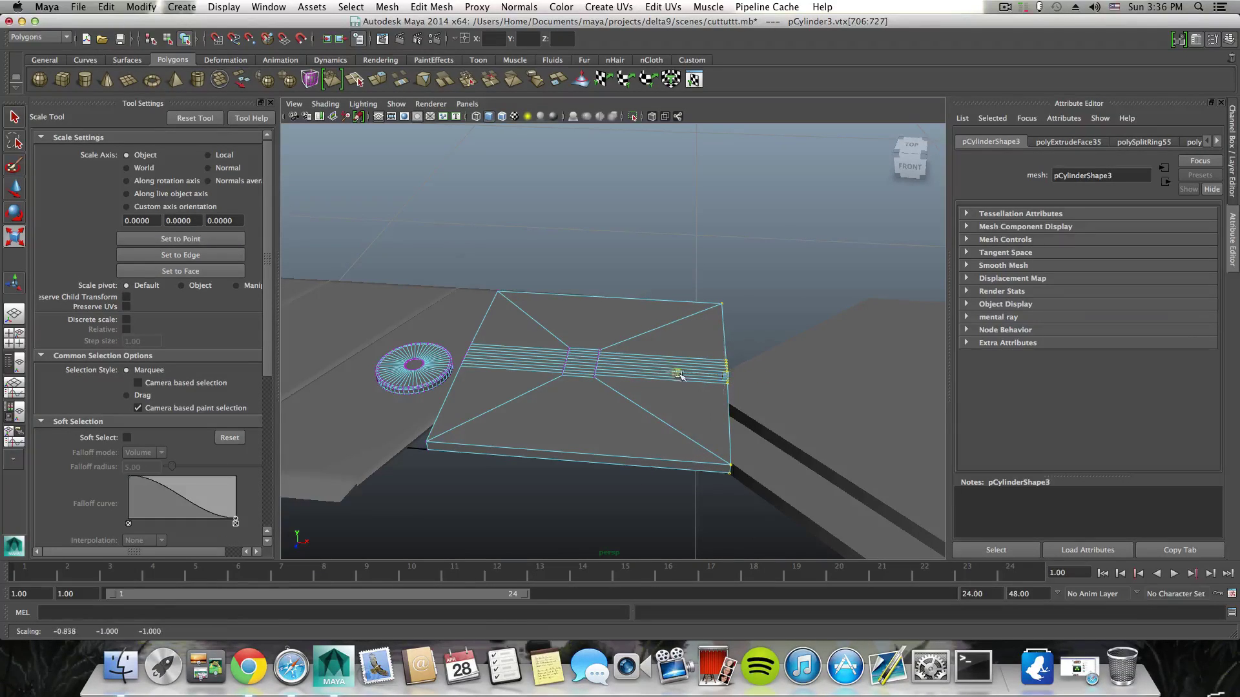
Step: Select only the vertices along the plate's disc-side edge and scale them lengthwise to straighten the edge
left_click_drag(563, 378, 494, 292, "alt")
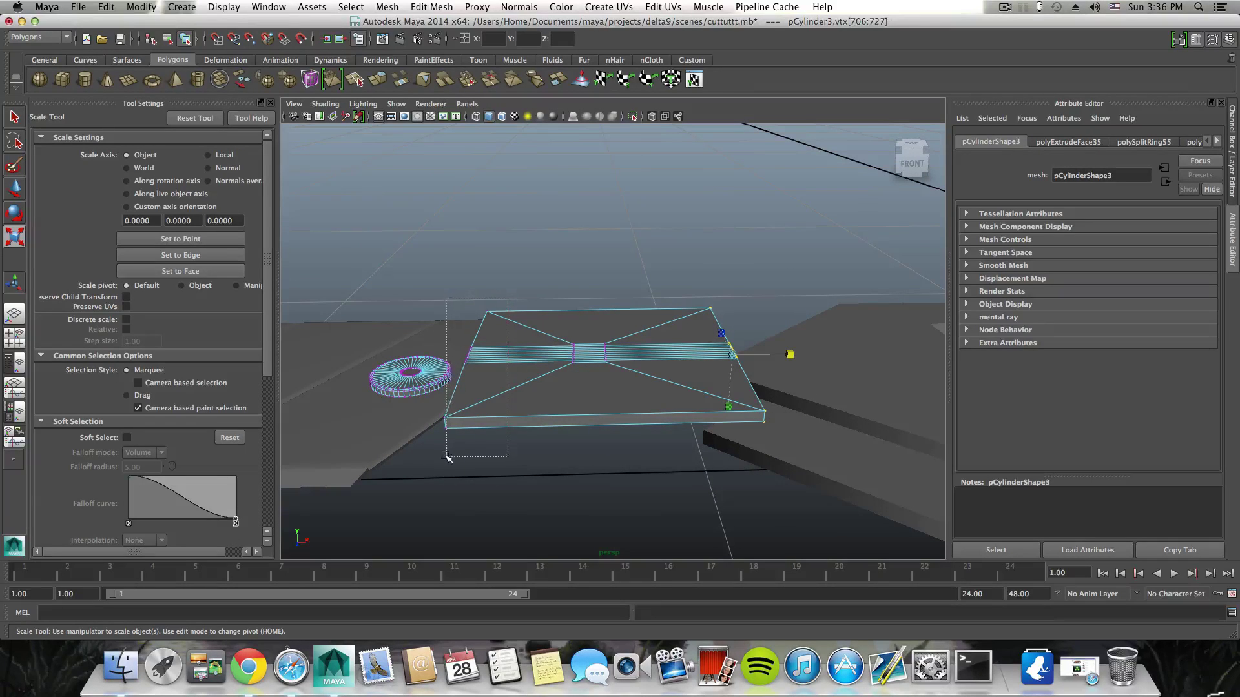
left_click_drag(507, 293, 441, 459)
left_click_drag(363, 329, 490, 454, "ctrl")
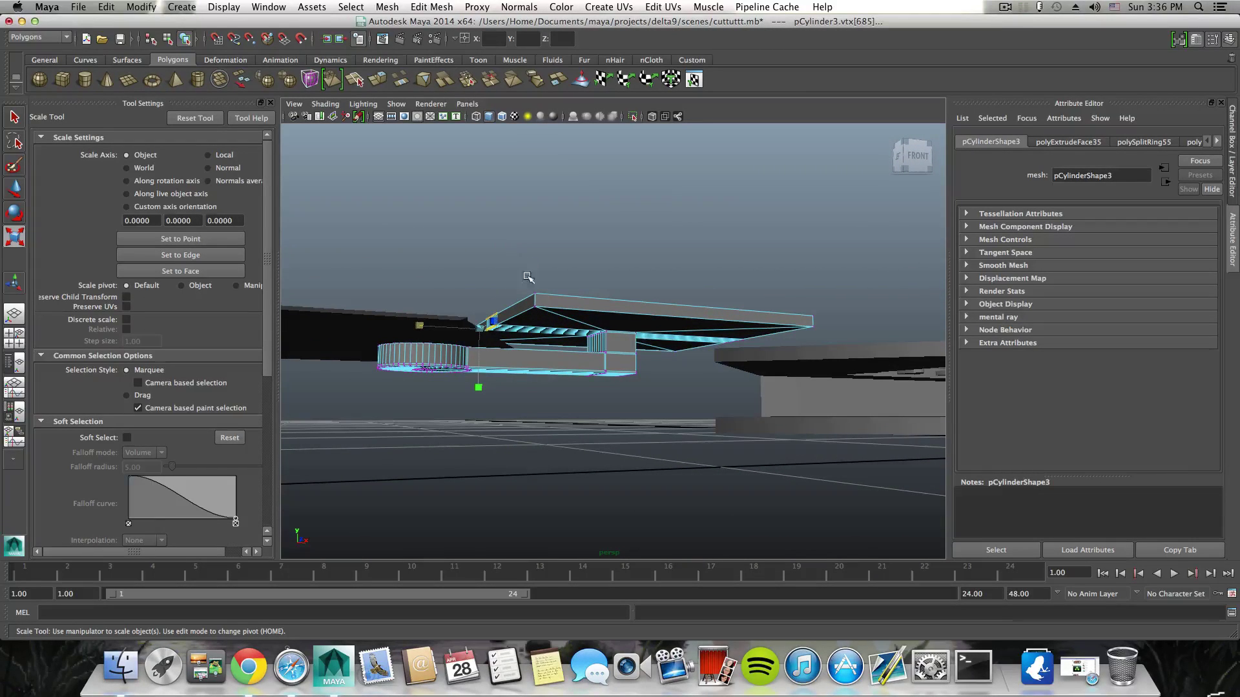
left_click_drag(546, 331, 536, 366, "alt")
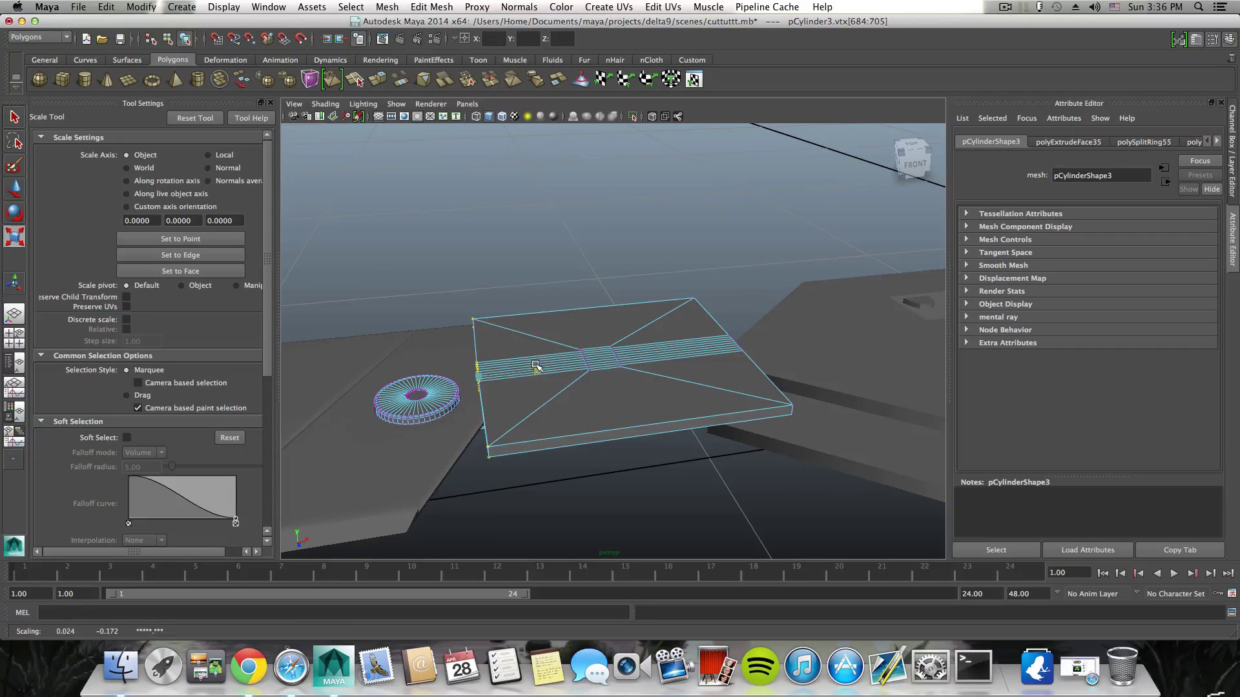
left_click_drag(588, 392, 579, 401, "alt")
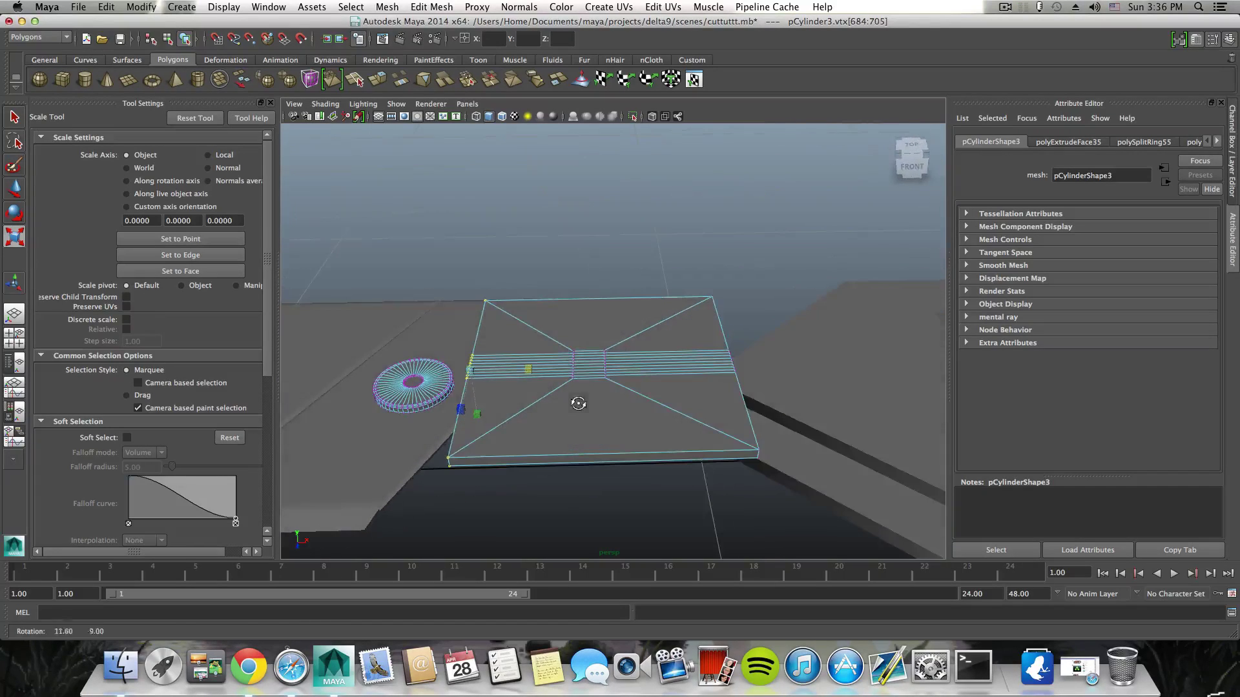
Step: Select the four diagonal edges running from the plate's corners to its centre and delete them
right_click_drag(609, 407, 638, 394)
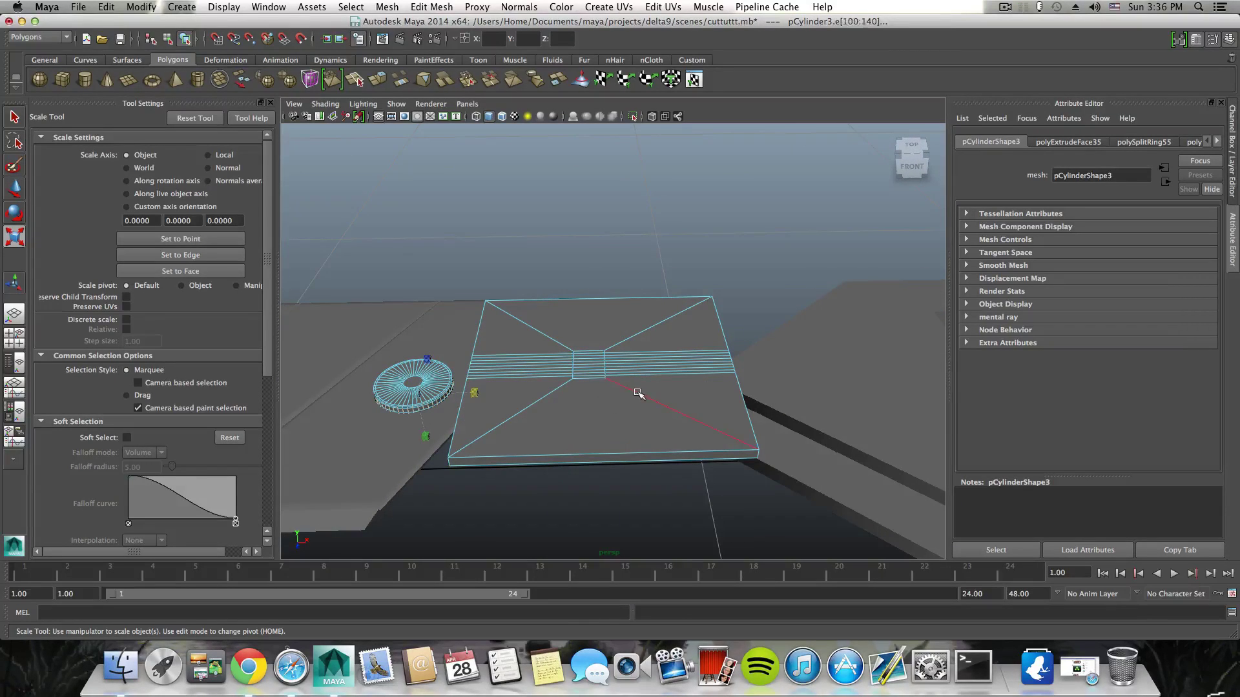
left_click(639, 393)
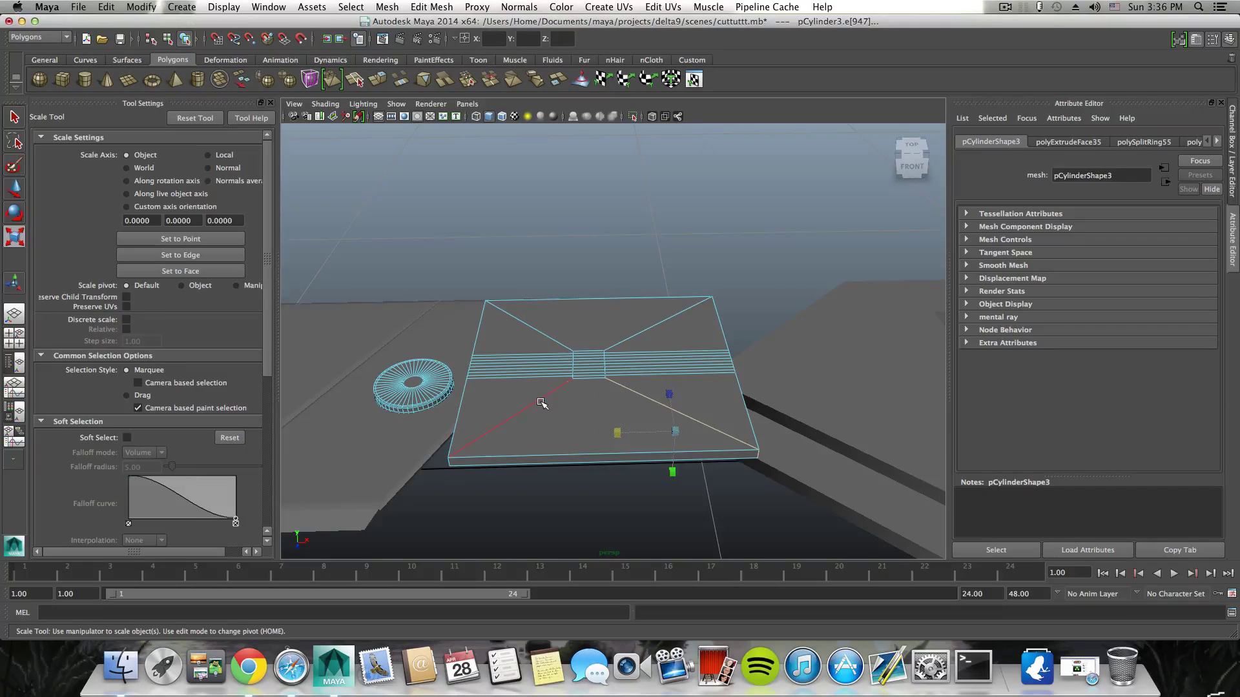
left_click_drag(549, 417, 552, 420, "alt")
left_click(663, 403)
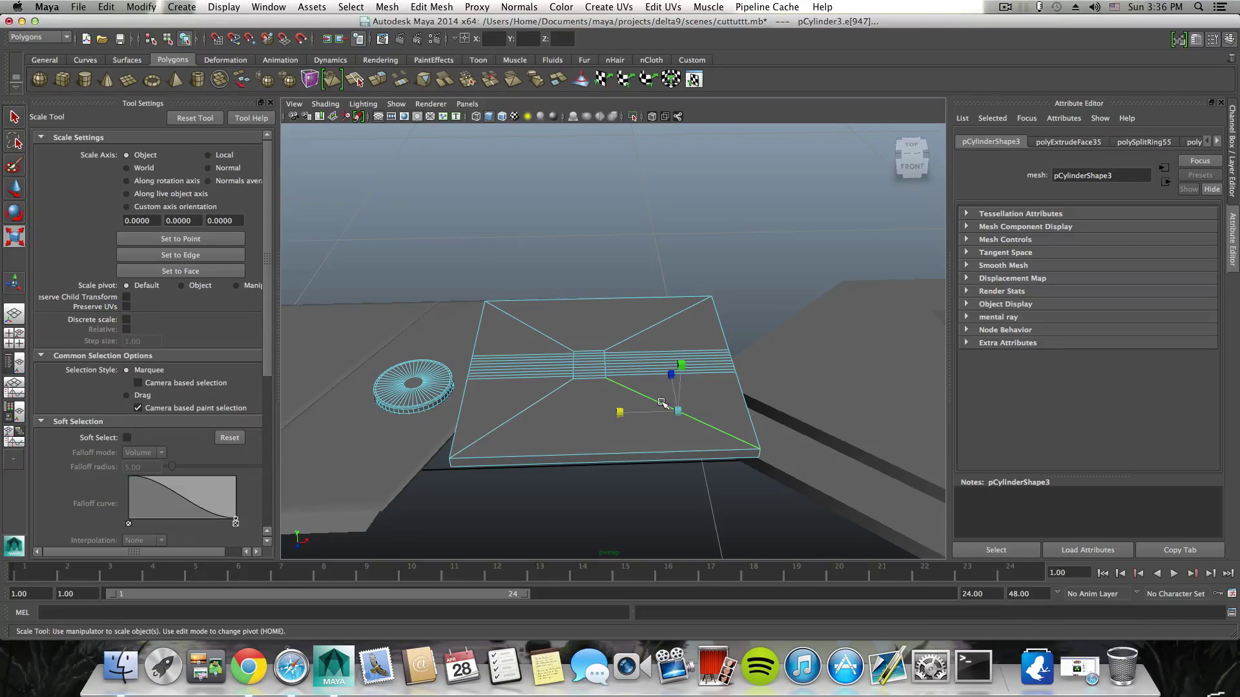
left_click(532, 406, "shift")
left_click(536, 332, "shift")
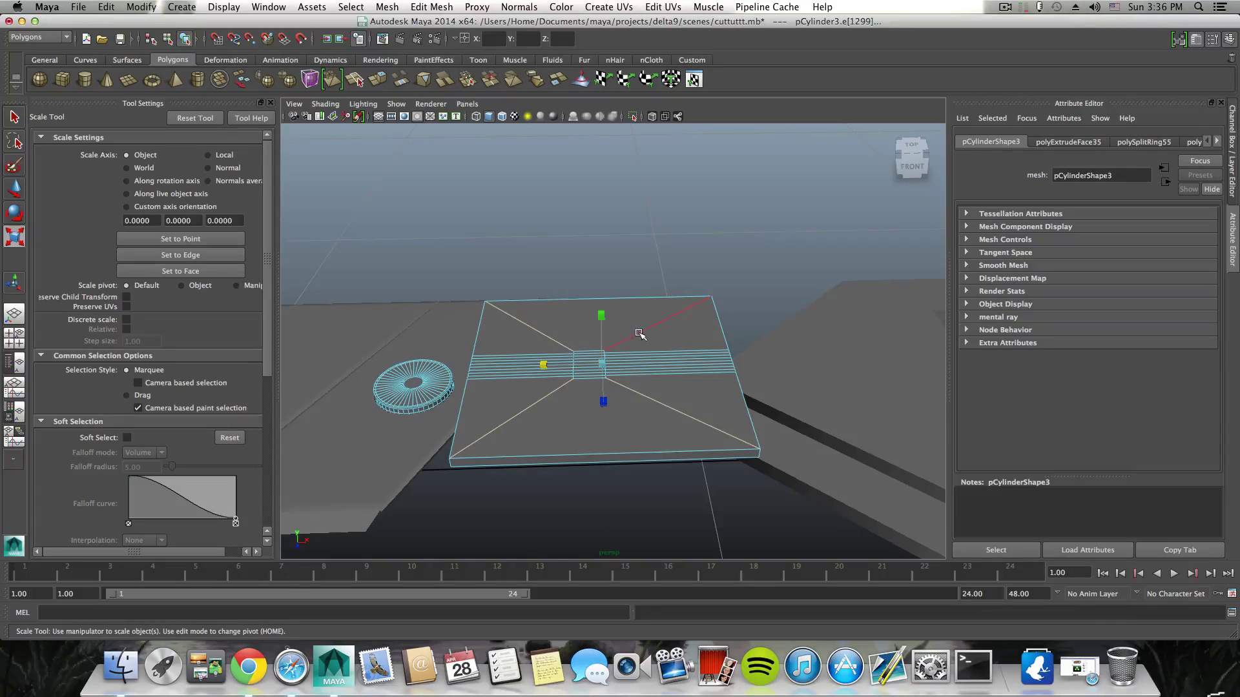
left_click_drag(639, 333, 653, 277, "alt")
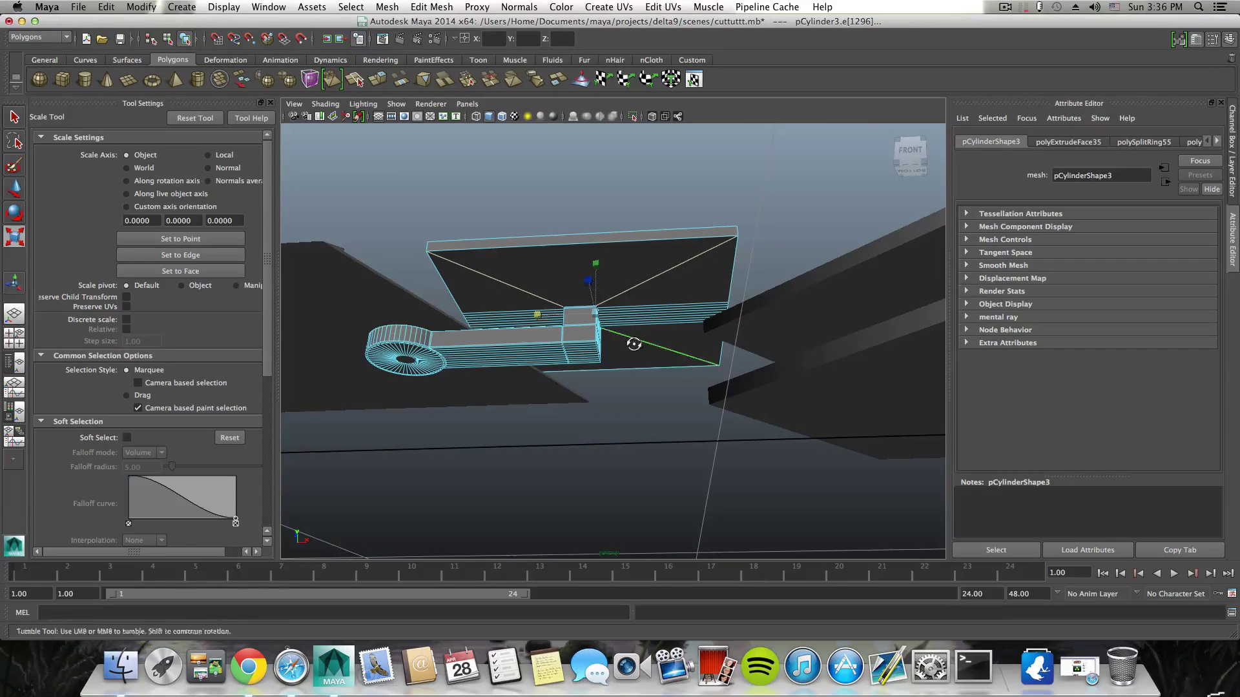
left_click_drag(634, 343, 633, 279, "alt")
left_click_drag(555, 333, 586, 440, "alt")
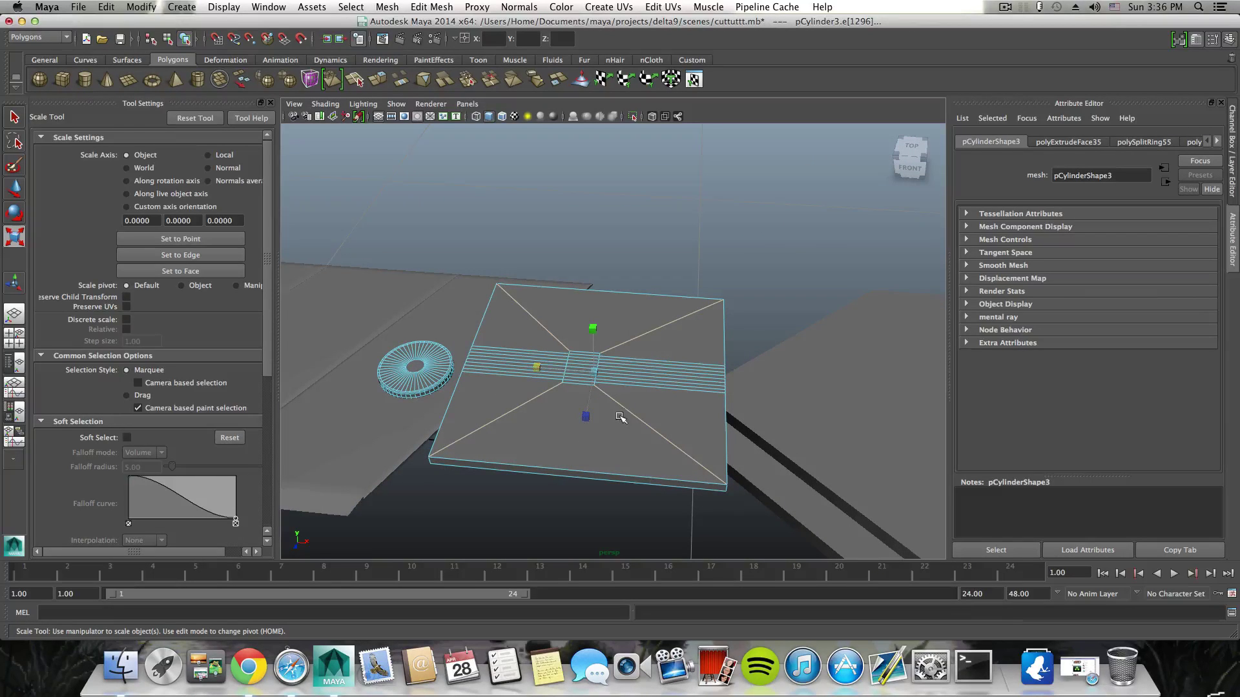
right_click_drag(627, 410, 574, 435, "shift")
left_click_drag(575, 435, 579, 452, "alt")
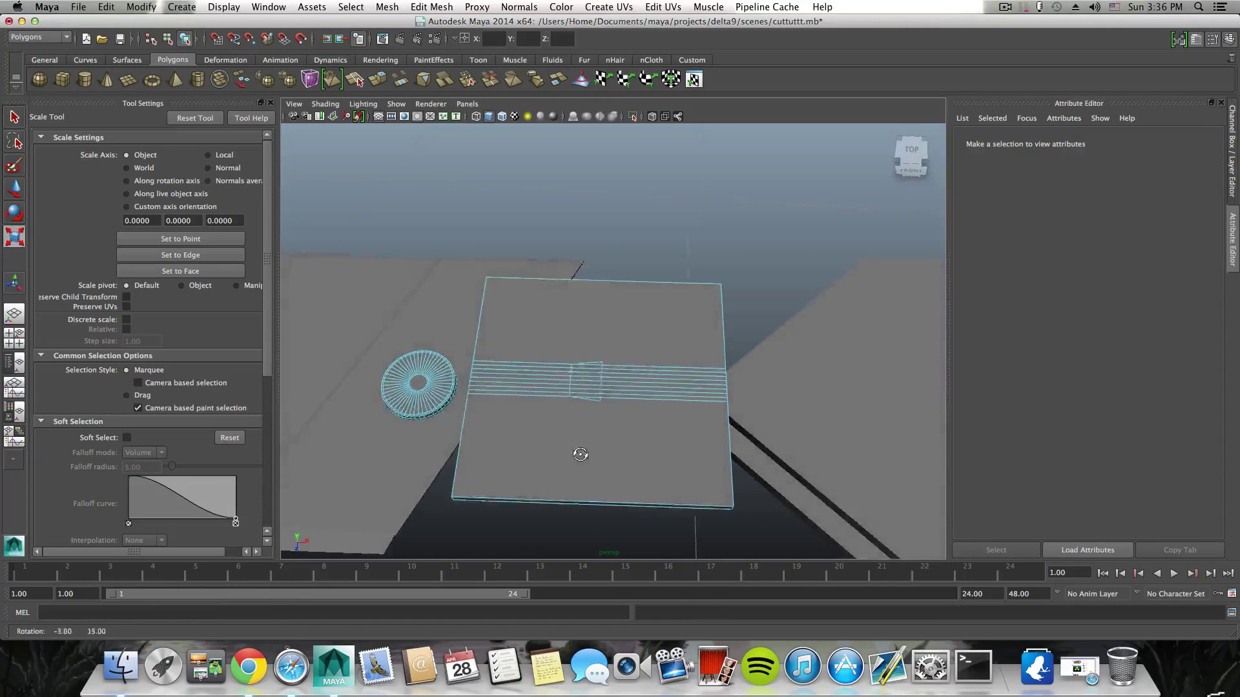
Step: Delete the edges outlining the small square at the centre of the plate, leaving the lengthwise edges intact
right_click_drag(579, 452, 765, 489, "alt")
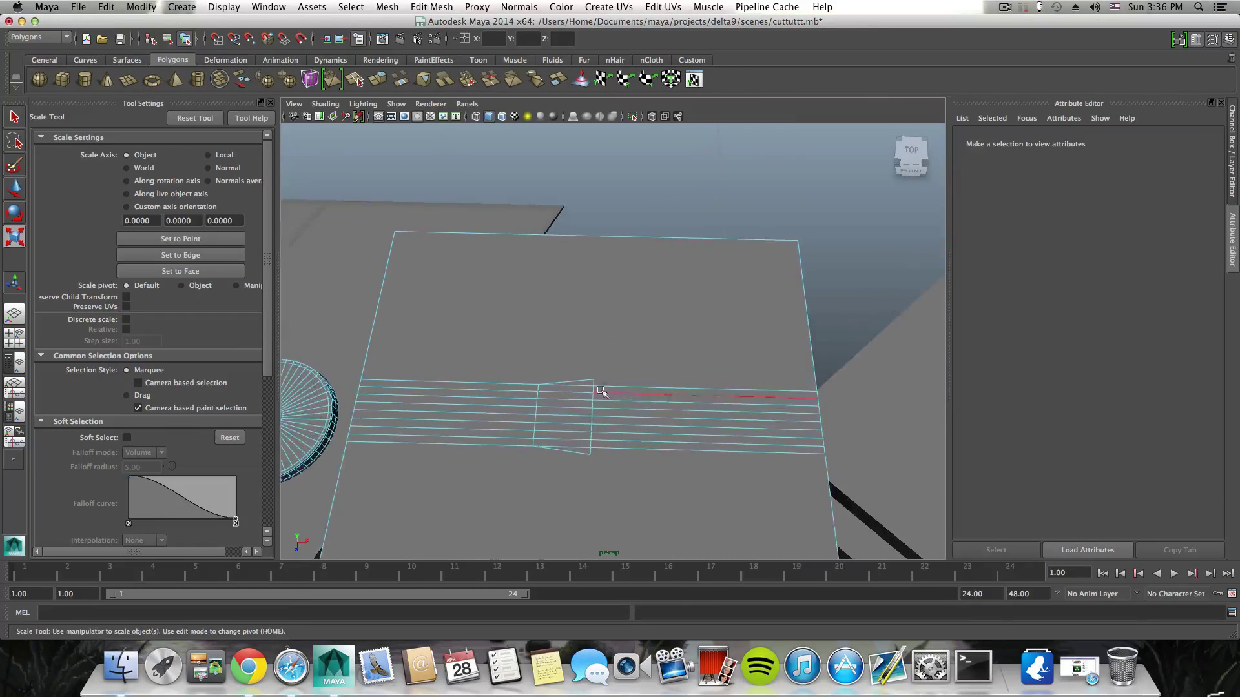
left_click(585, 452)
left_click(590, 378, "shift")
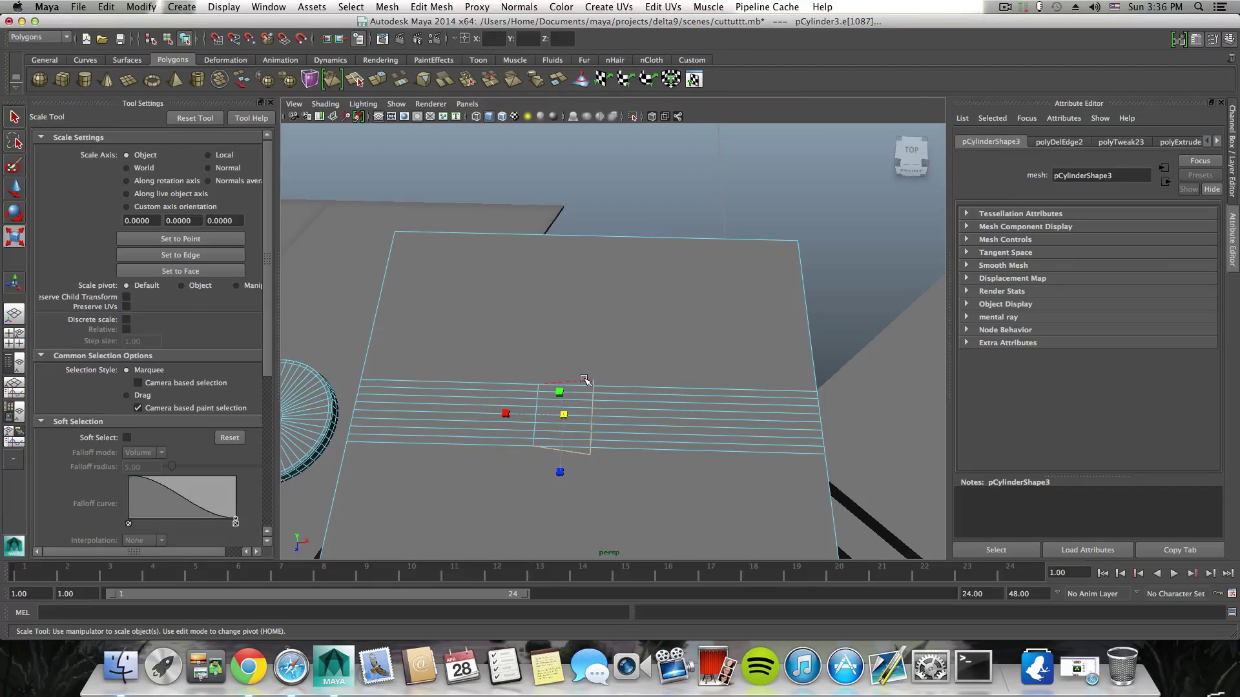
right_click_drag(586, 380, 546, 395, "shift")
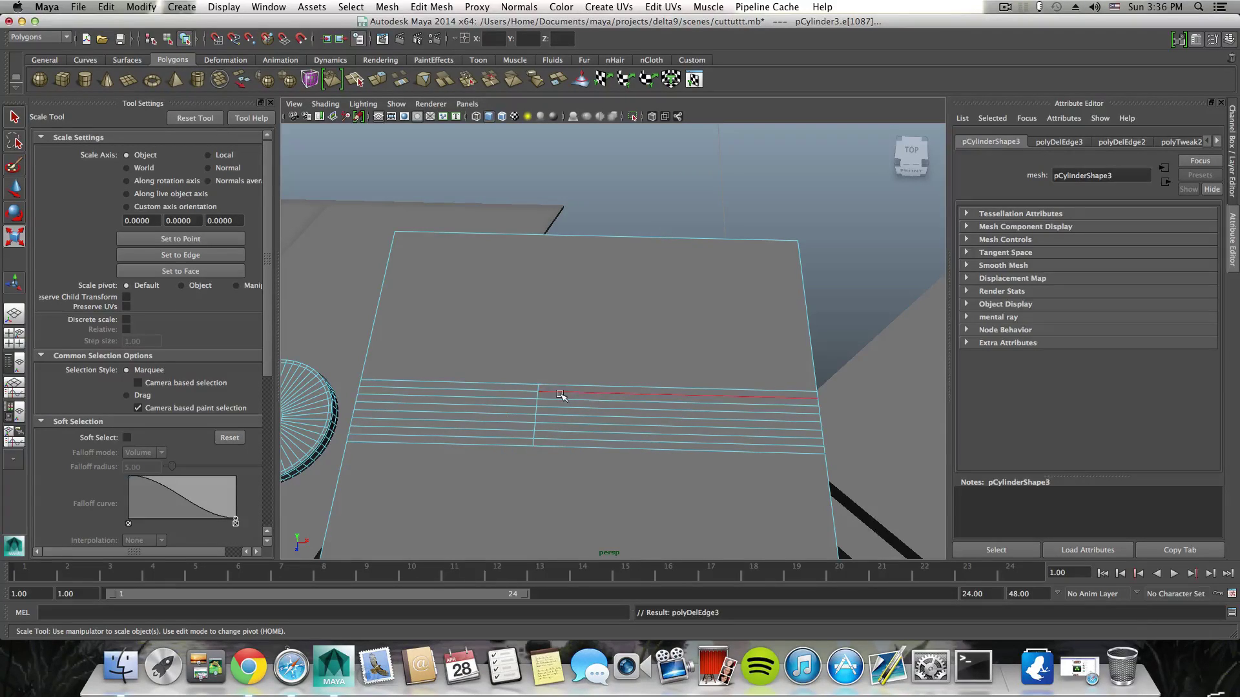
left_click_drag(535, 425, 509, 398, "alt")
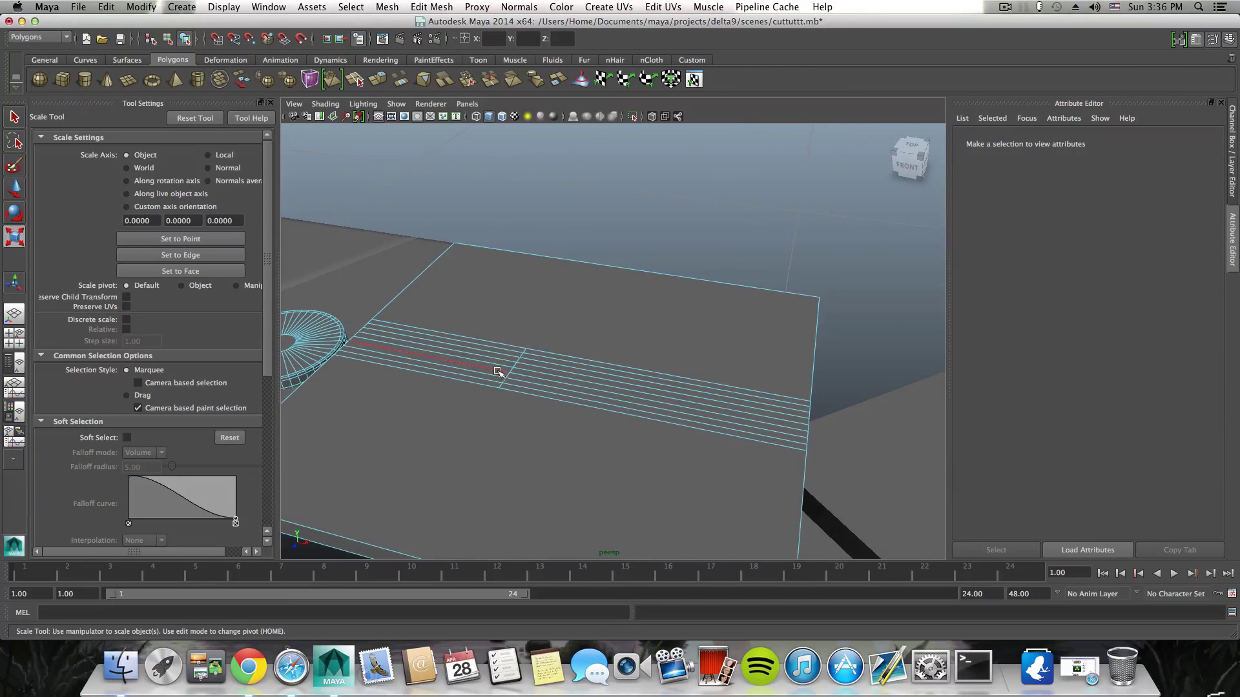
left_click(503, 382)
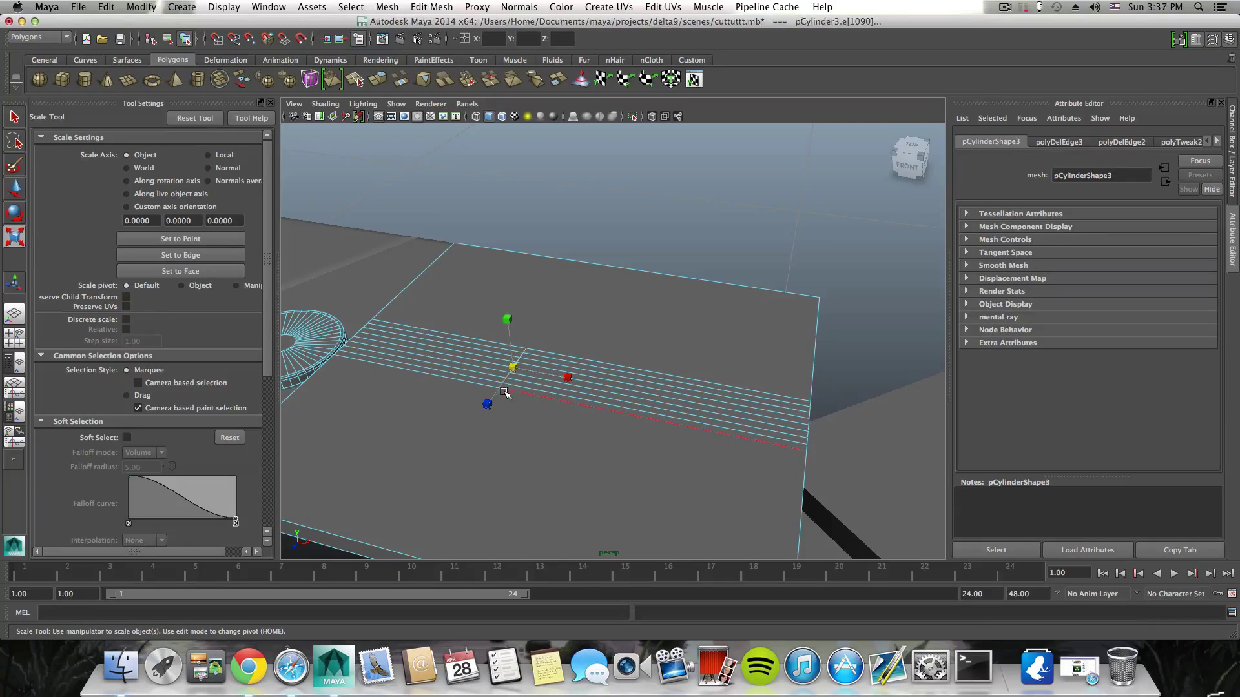
left_click_drag(504, 388, 530, 395, "alt")
right_click_drag(529, 395, 464, 417, "shift")
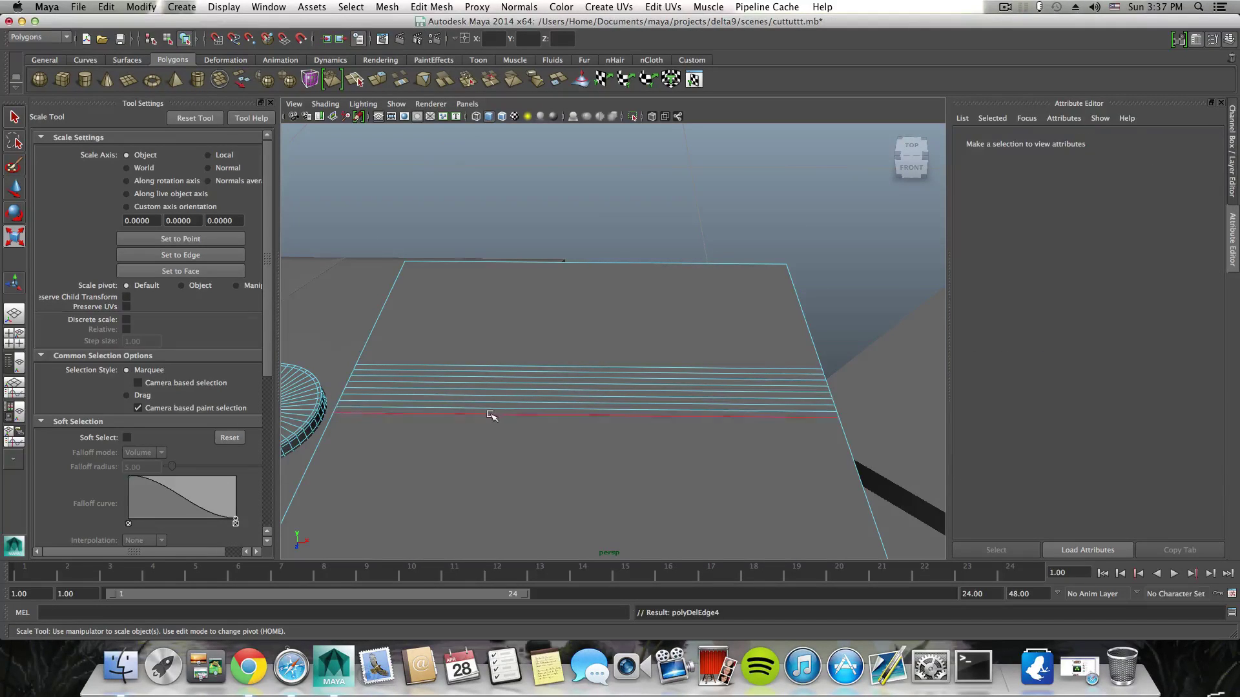
Step: Try to insert an edge loop across the middle of the plate and undo it
key("F8")
left_click_drag(487, 414, 606, 349, "alt")
right_click_drag(602, 374, 517, 394, "shift")
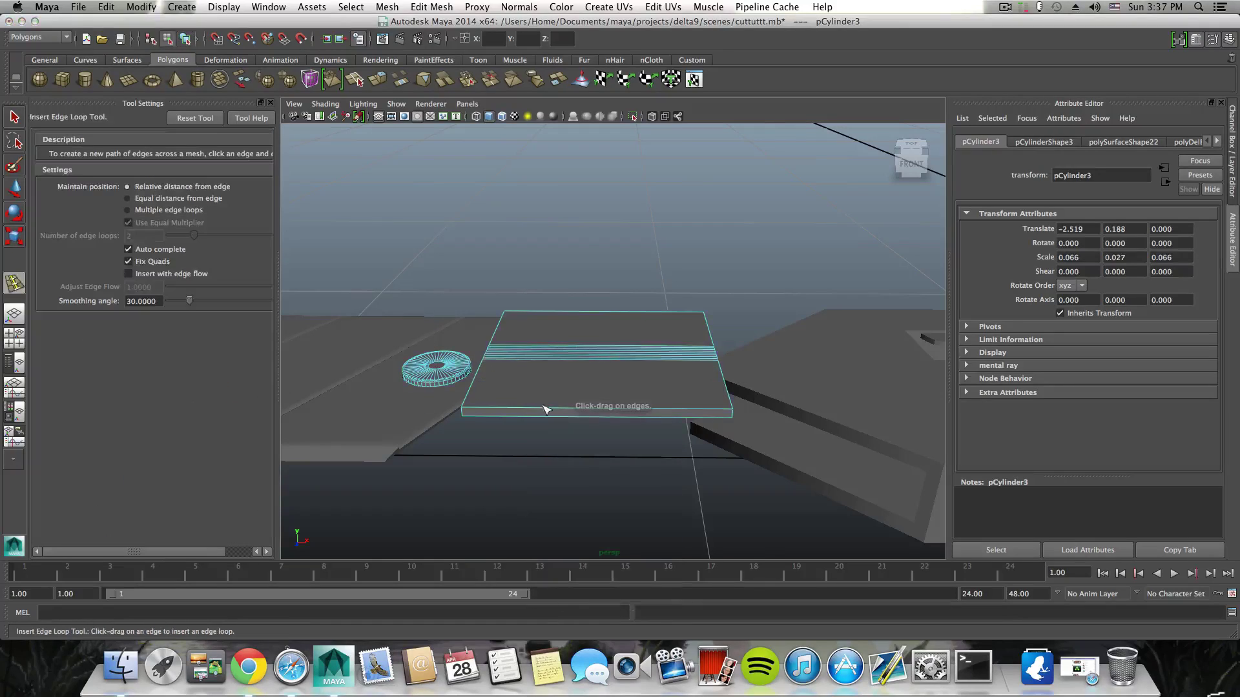
left_click(599, 418)
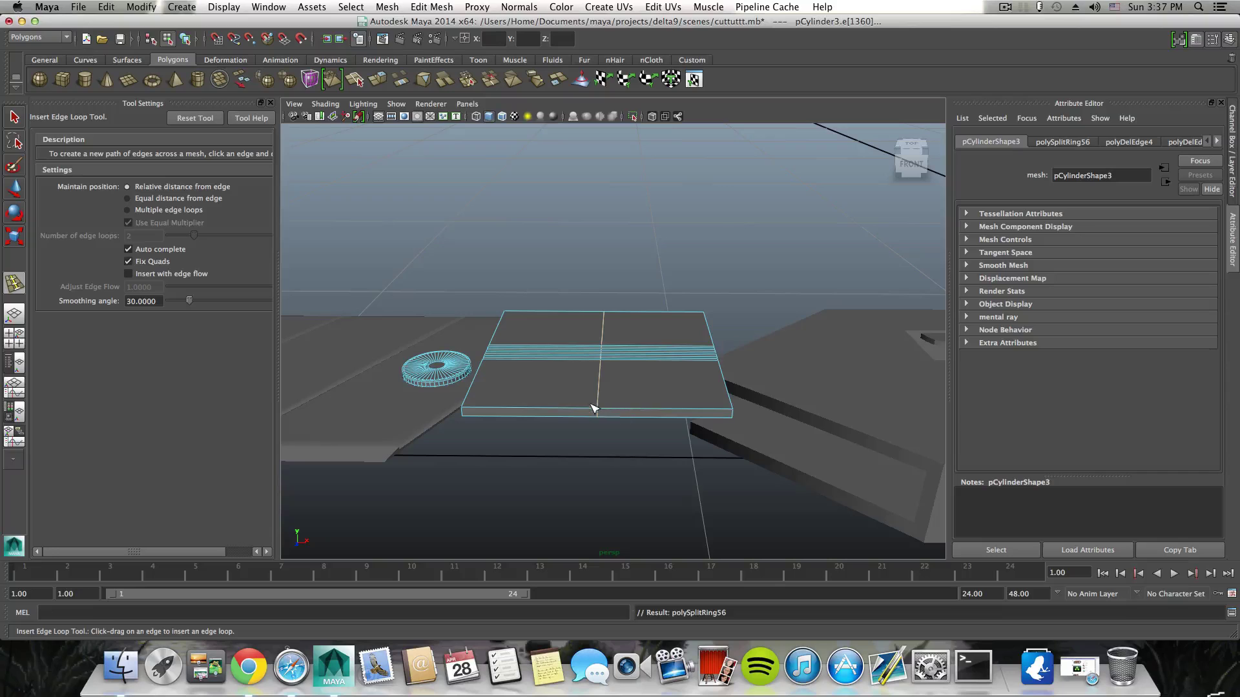
key("z")
Step: Insert an edge loop crosswise through the plate, halfway along its long front edge
right_click_drag(591, 405, 591, 376)
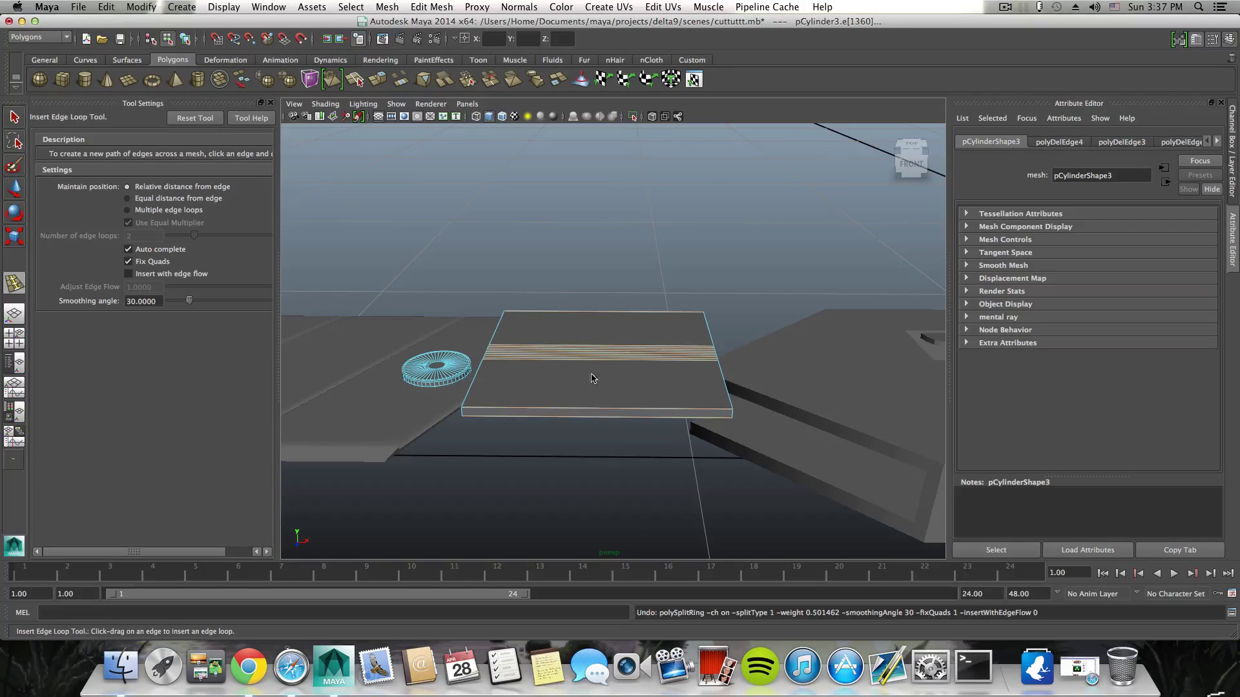
key("q")
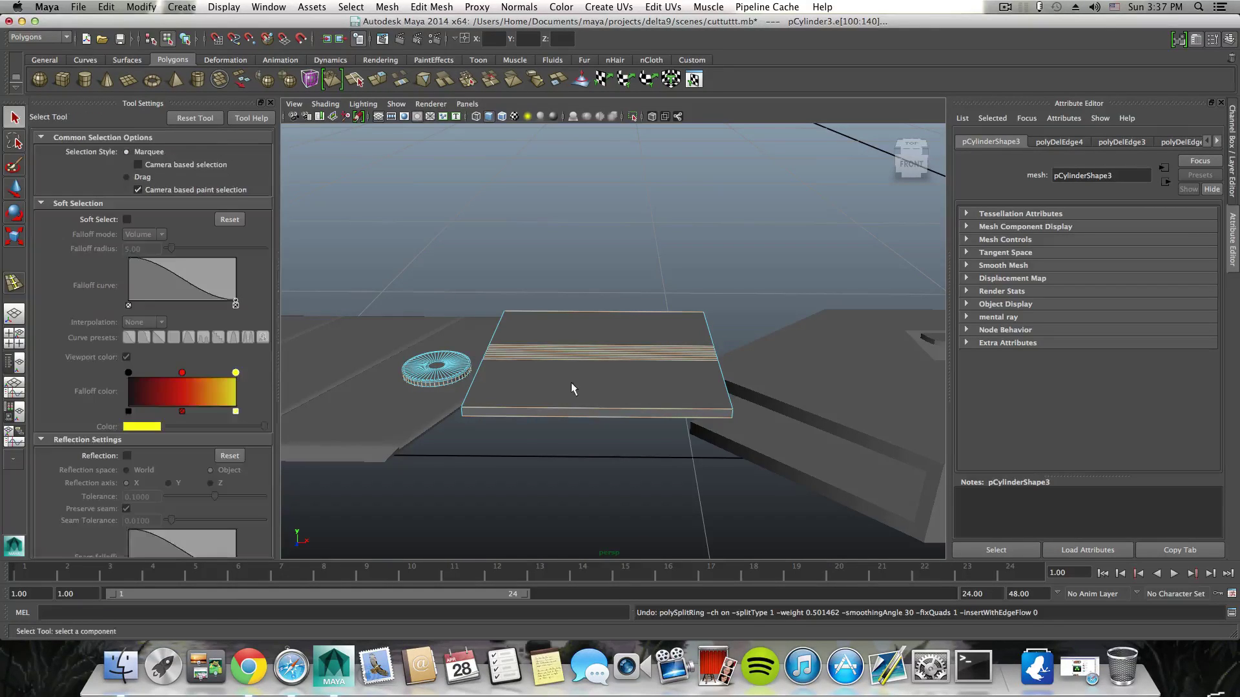
left_click(601, 412)
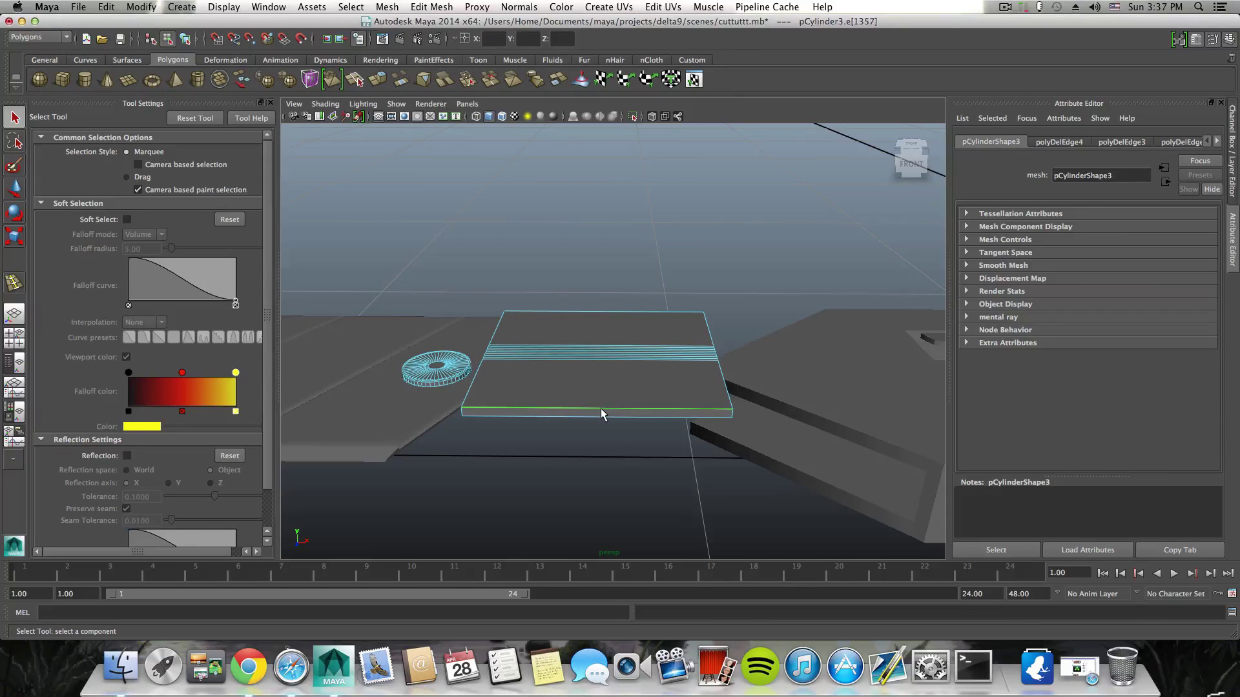
right_click_drag(601, 414, 632, 442, "shift")
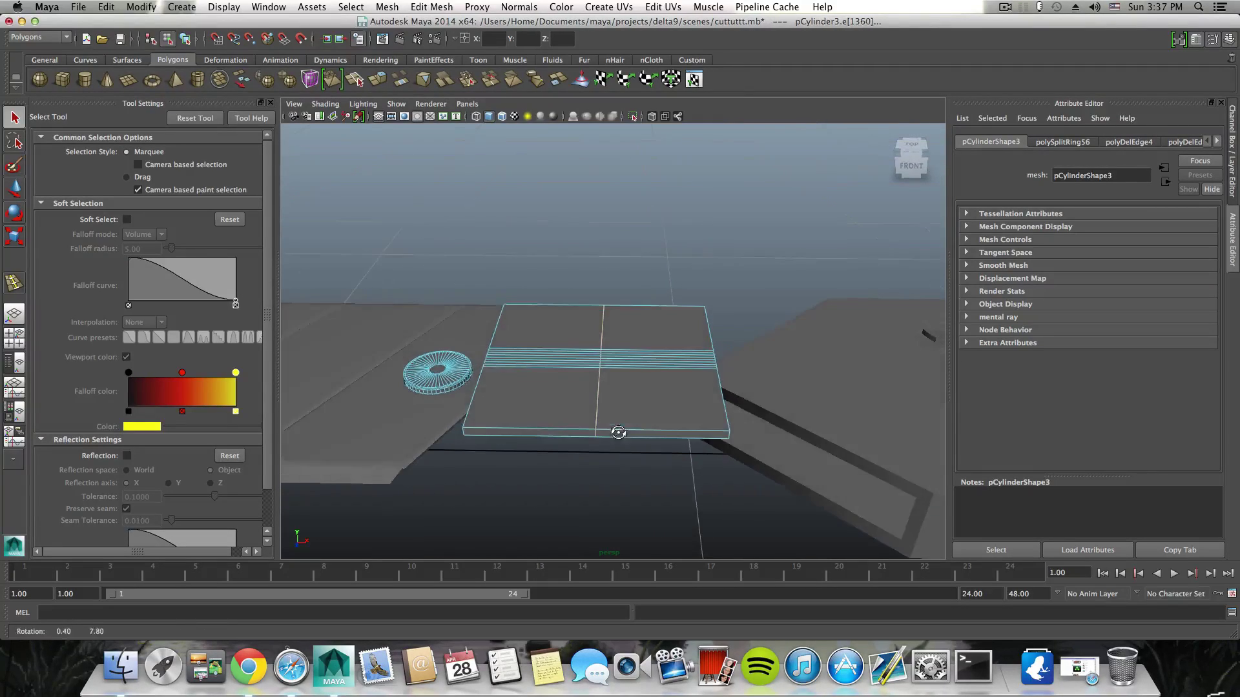
Step: Set the Insert Edge Loop tool to multiple edge loops with 6 loops and add them across both halves of the plate
right_click_drag(552, 428, 530, 443, "shift")
key("F8")
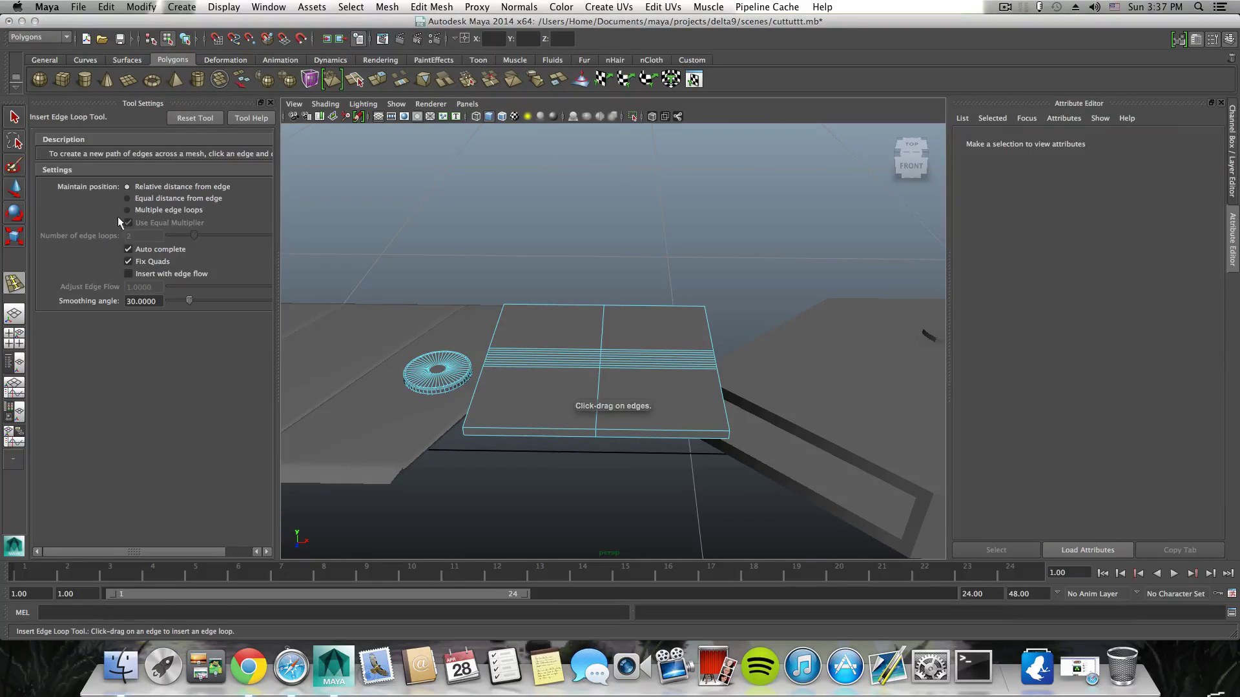
left_click(128, 210)
left_click(143, 236)
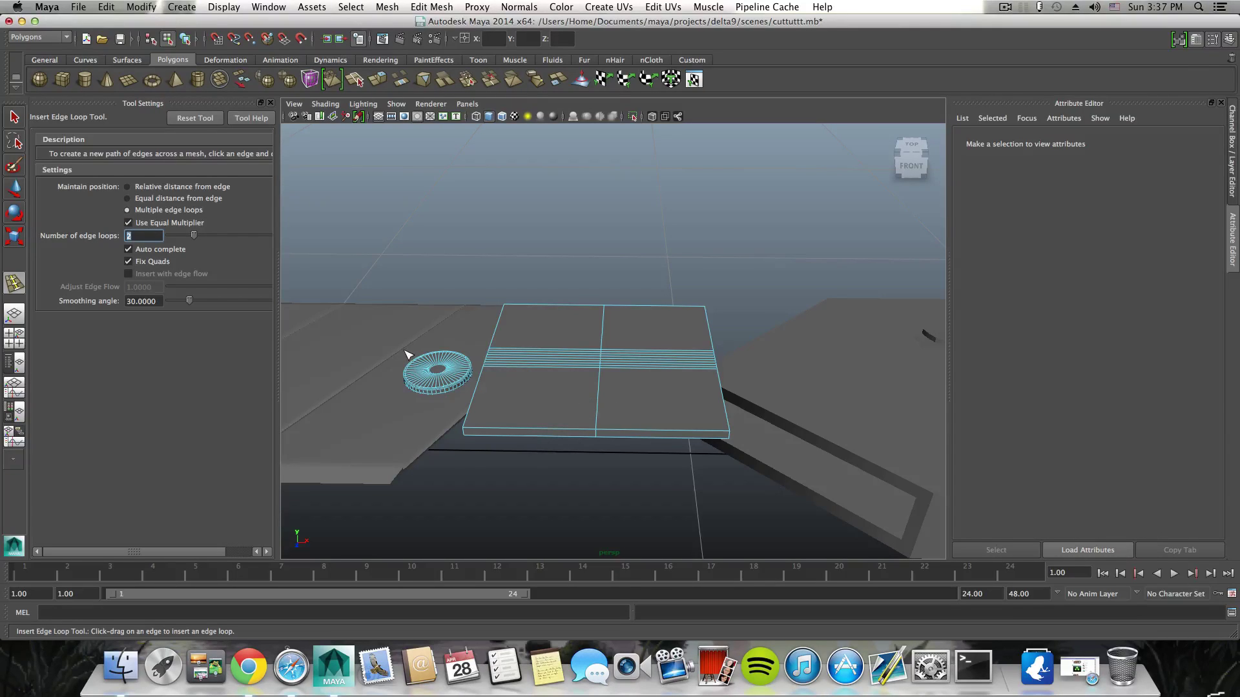
type("6")
left_click(540, 431)
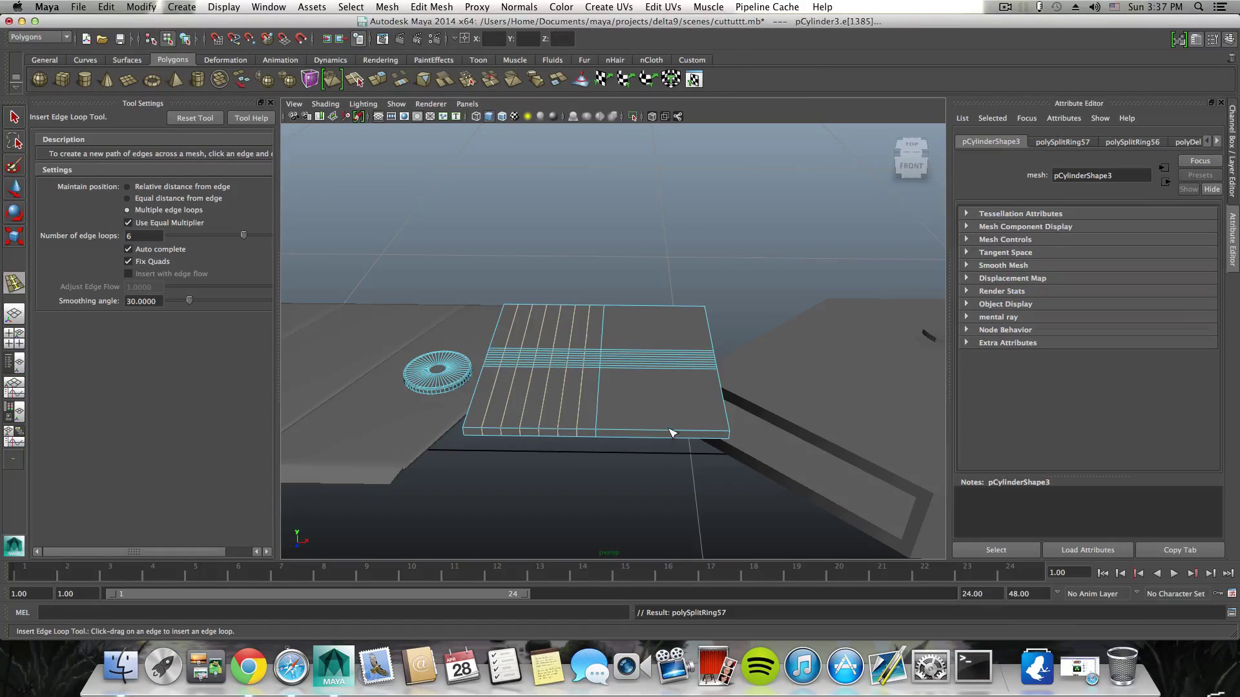
left_click_drag(672, 432, 699, 475)
mouse_move(541, 399)
left_mouse_down("alt")
mouse_move(610, 388)
mouse_move(534, 384)
left_mouse_up("alt")
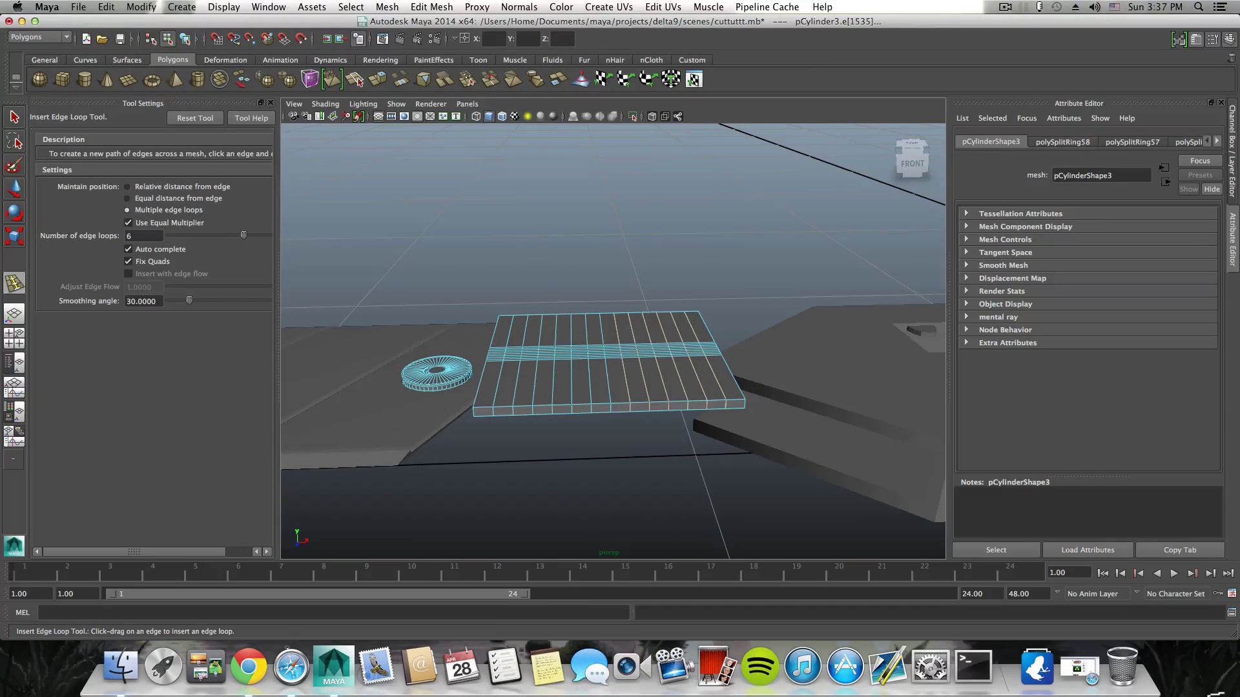
left_click(14, 118)
Step: Select crosswise vertex rows on top of the plate's disc-side half and move them vertically to form two raised ridges with a dip between them
left_click_drag(485, 346, 484, 375, "alt")
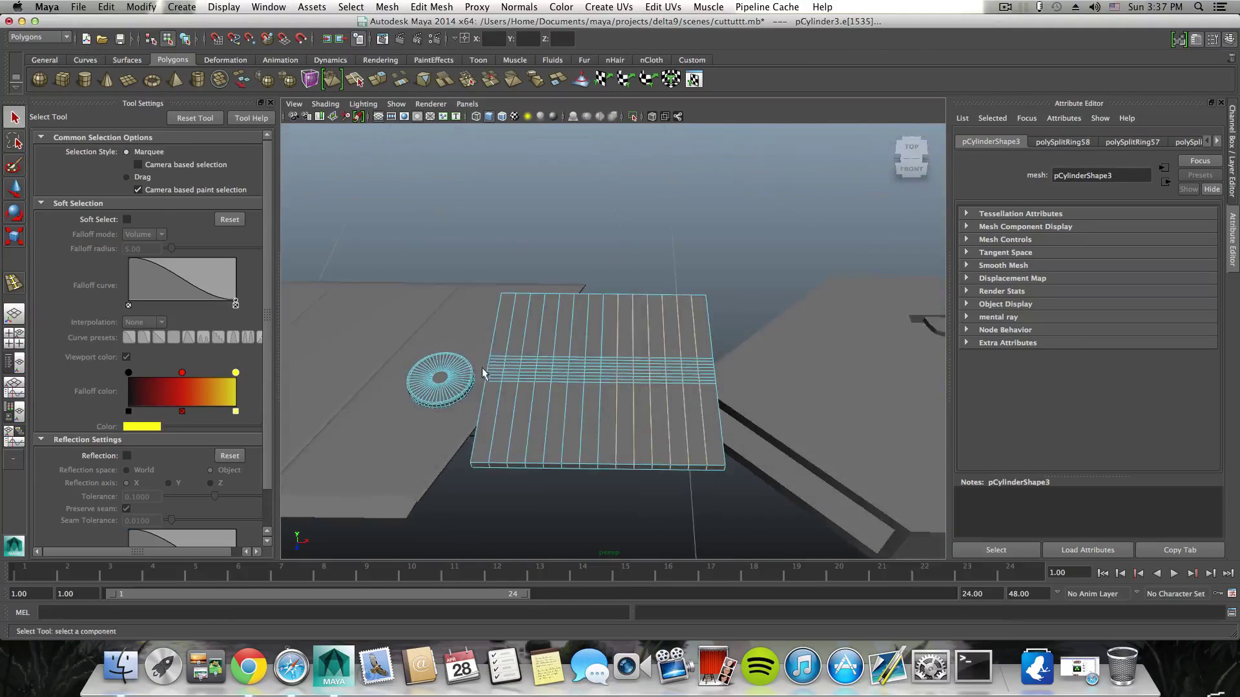
middle_click_drag(484, 375, 520, 303, "alt")
right_click_drag(520, 303, 619, 328, "alt")
middle_click_drag(569, 325, 650, 333, "alt")
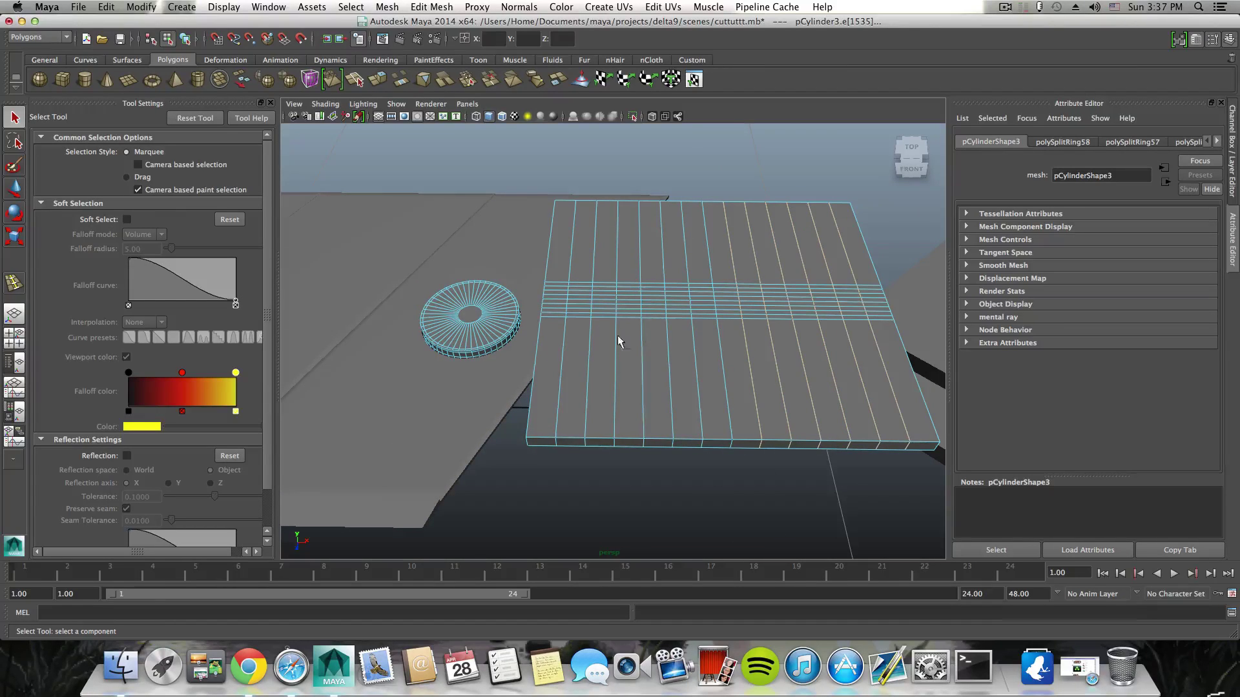
right_click_drag(542, 365, 543, 396)
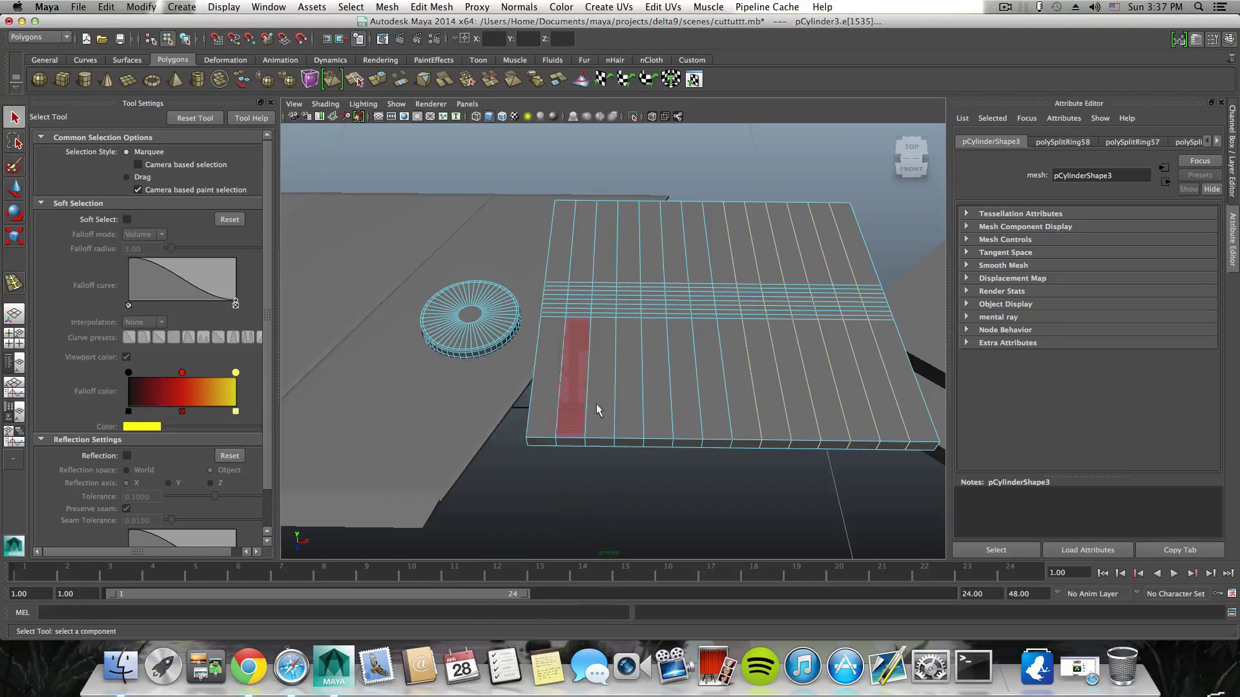
middle_click_drag(698, 376, 597, 393, "alt")
left_click_drag(597, 393, 595, 346, "alt")
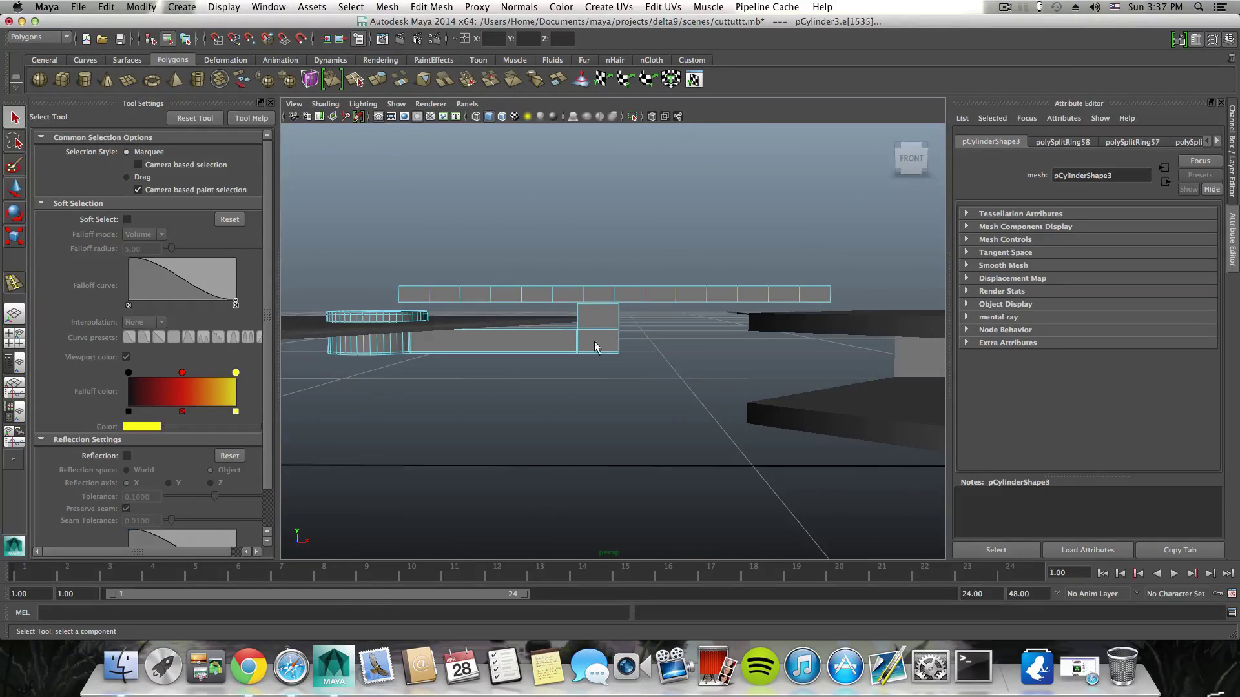
right_click(554, 294)
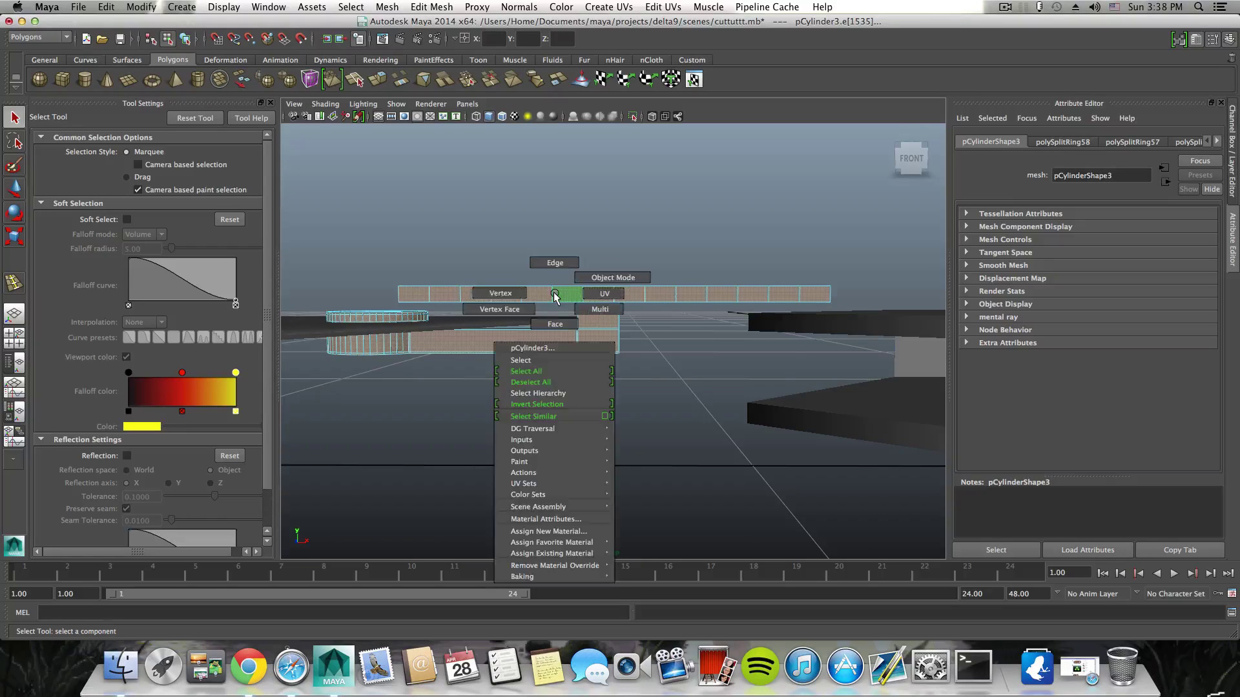
left_click(517, 294)
left_click_drag(517, 294, 596, 323, "alt")
middle_click_drag(595, 323, 604, 327, "alt")
mouse_move(595, 327)
left_mouse_down("alt")
mouse_move(571, 296)
mouse_move(581, 317)
left_mouse_up("alt")
left_click_drag(481, 316, 606, 332, "alt")
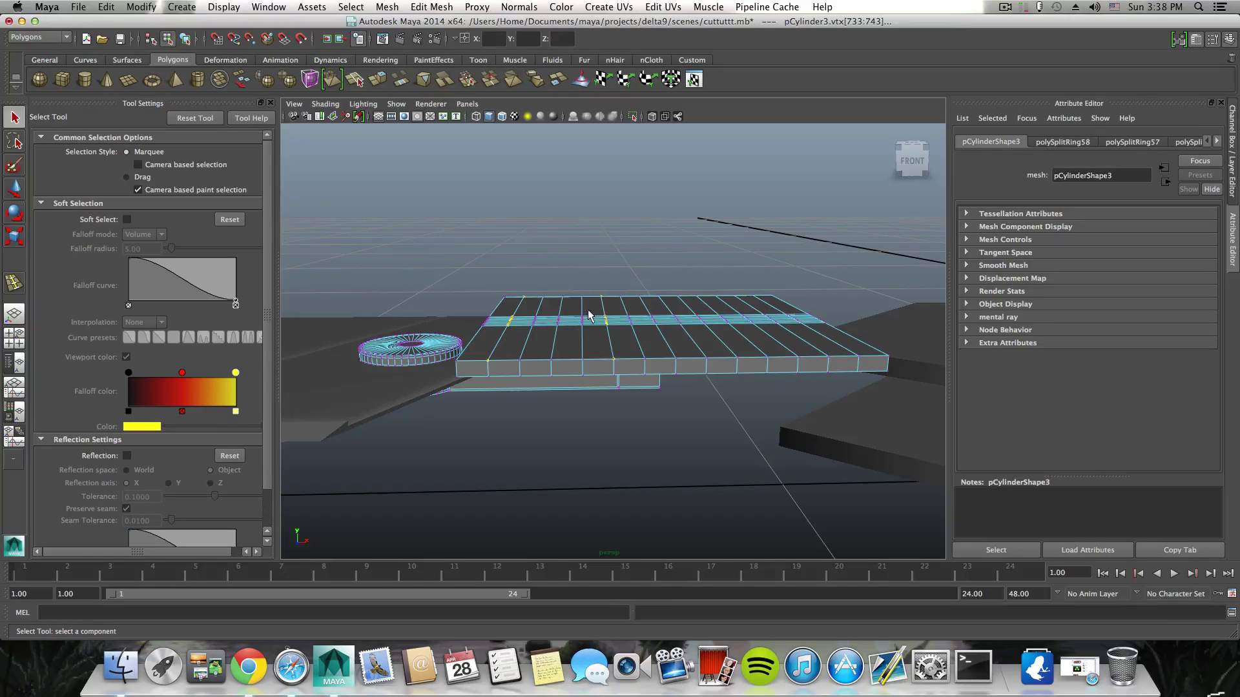
mouse_move(588, 316)
left_mouse_down("alt")
mouse_move(580, 331)
mouse_move(571, 321)
mouse_move(585, 323)
left_mouse_up("alt")
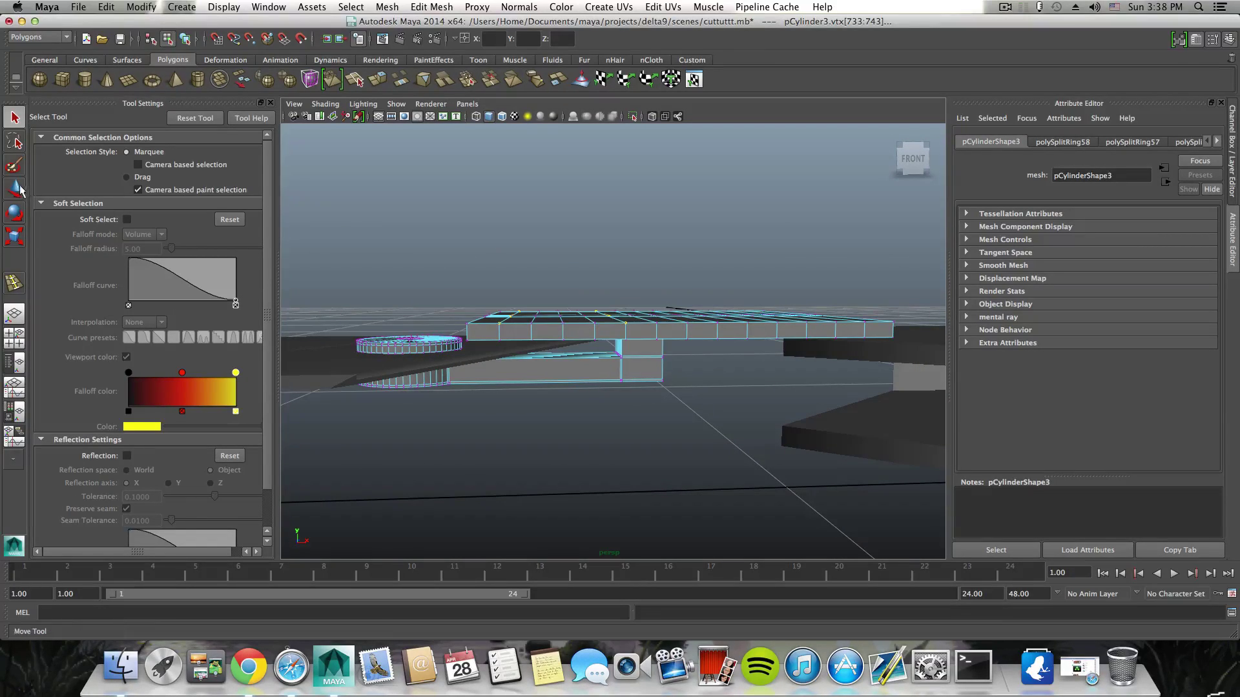
key("w")
left_click_drag(559, 276, 564, 323)
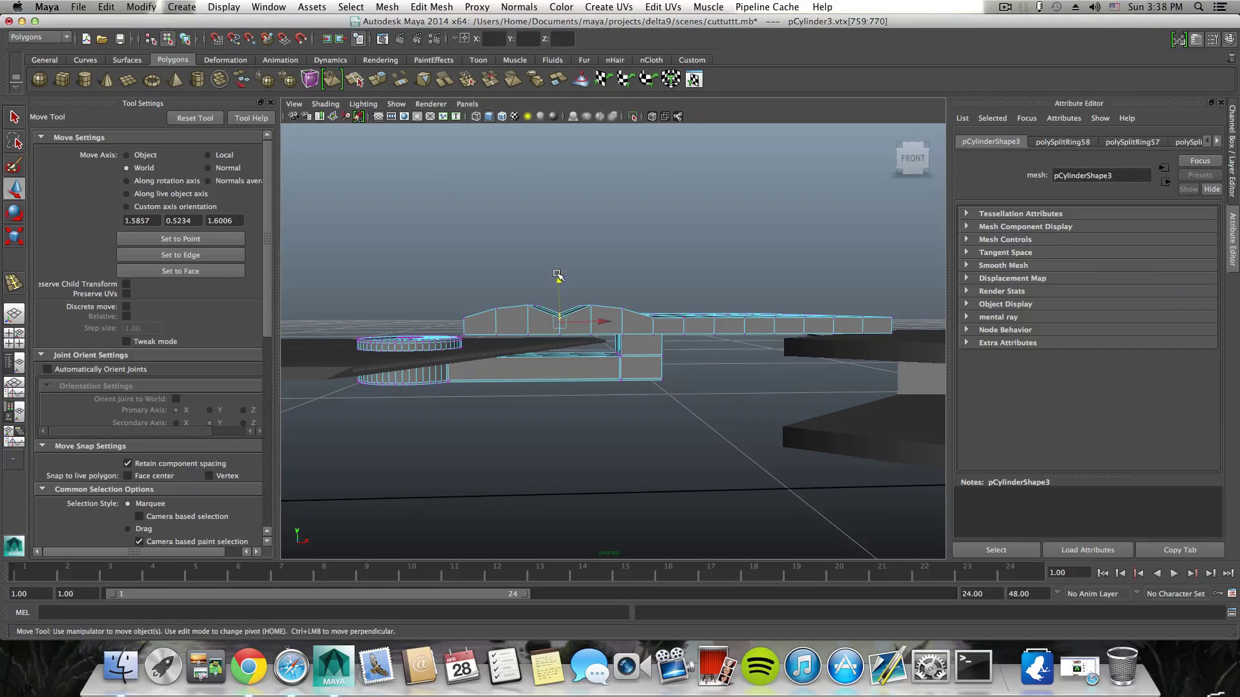
Step: Raise the lower vertex rows between the two ridges on the plate's disc-side half to form one flat-topped hump
left_click_drag(558, 278, 620, 415)
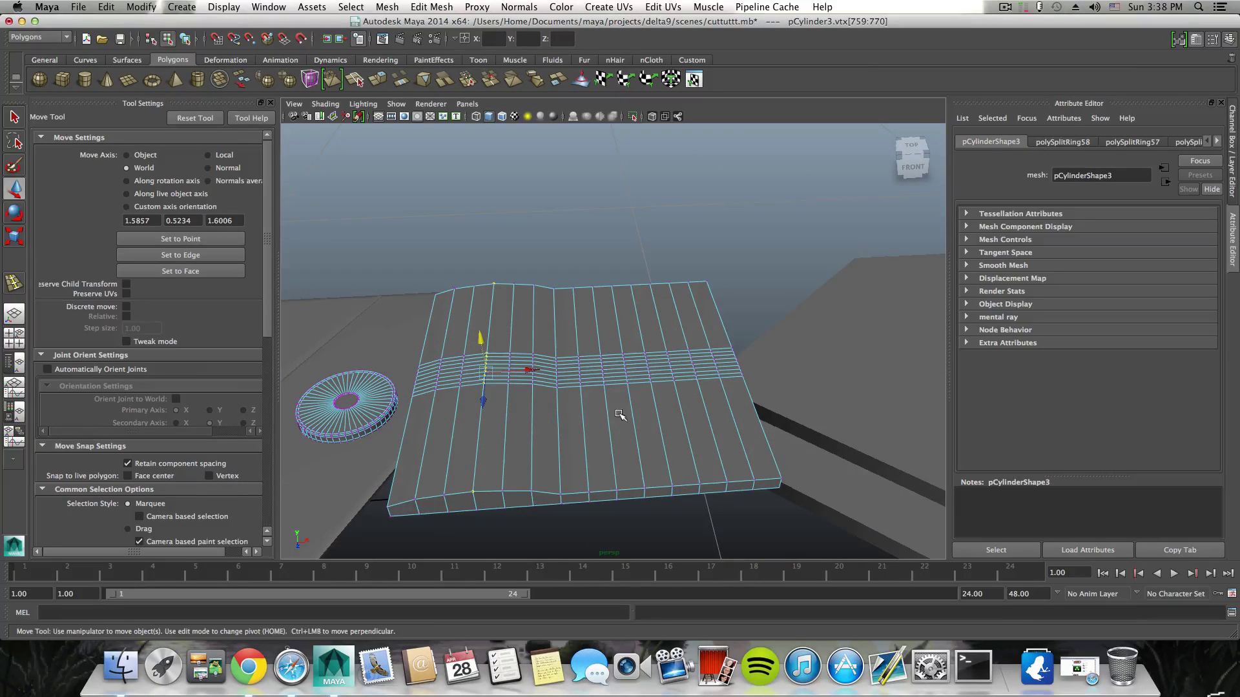
left_click(1005, 7)
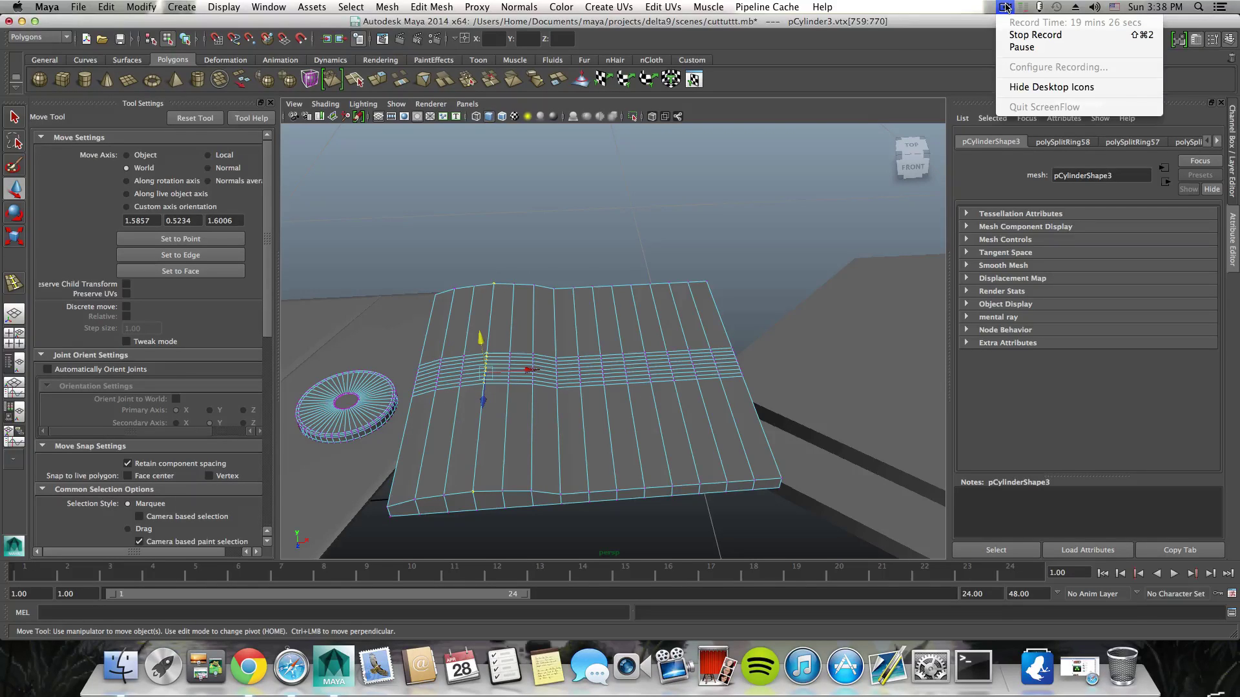
left_click(1020, 48)
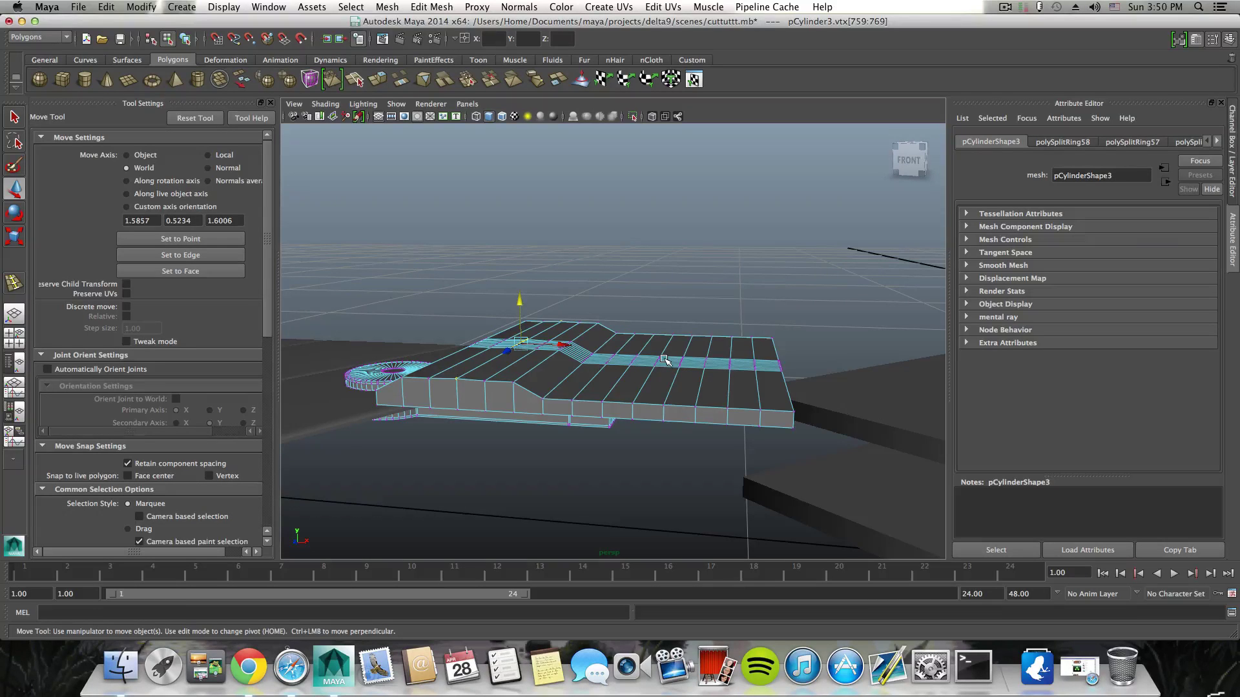
mouse_move(666, 360)
left_mouse_down("alt")
mouse_move(717, 330)
mouse_move(674, 345)
mouse_move(735, 347)
mouse_move(688, 348)
mouse_move(725, 379)
mouse_move(645, 352)
mouse_move(711, 368)
mouse_move(744, 354)
mouse_move(626, 350)
mouse_move(659, 361)
mouse_move(648, 360)
left_mouse_up("alt")
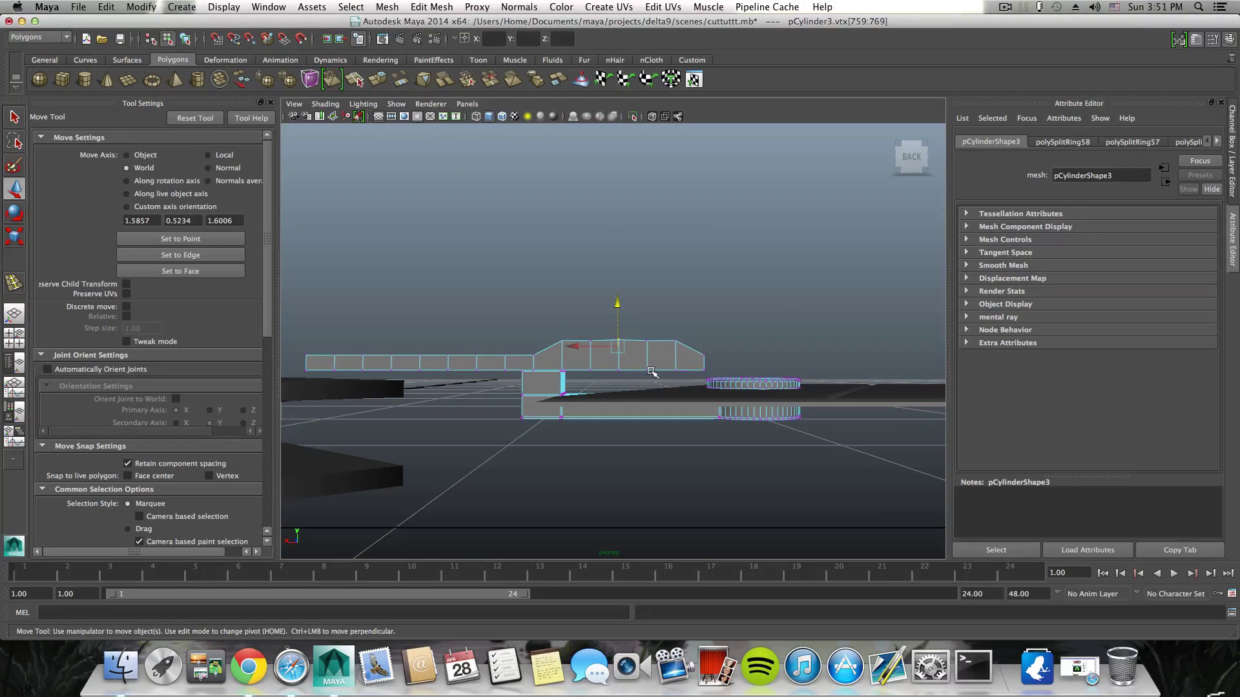
left_click_drag(606, 369, 392, 374, "alt")
mouse_move(566, 343)
left_mouse_down("alt")
mouse_move(589, 319)
mouse_move(576, 330)
left_mouse_up("alt")
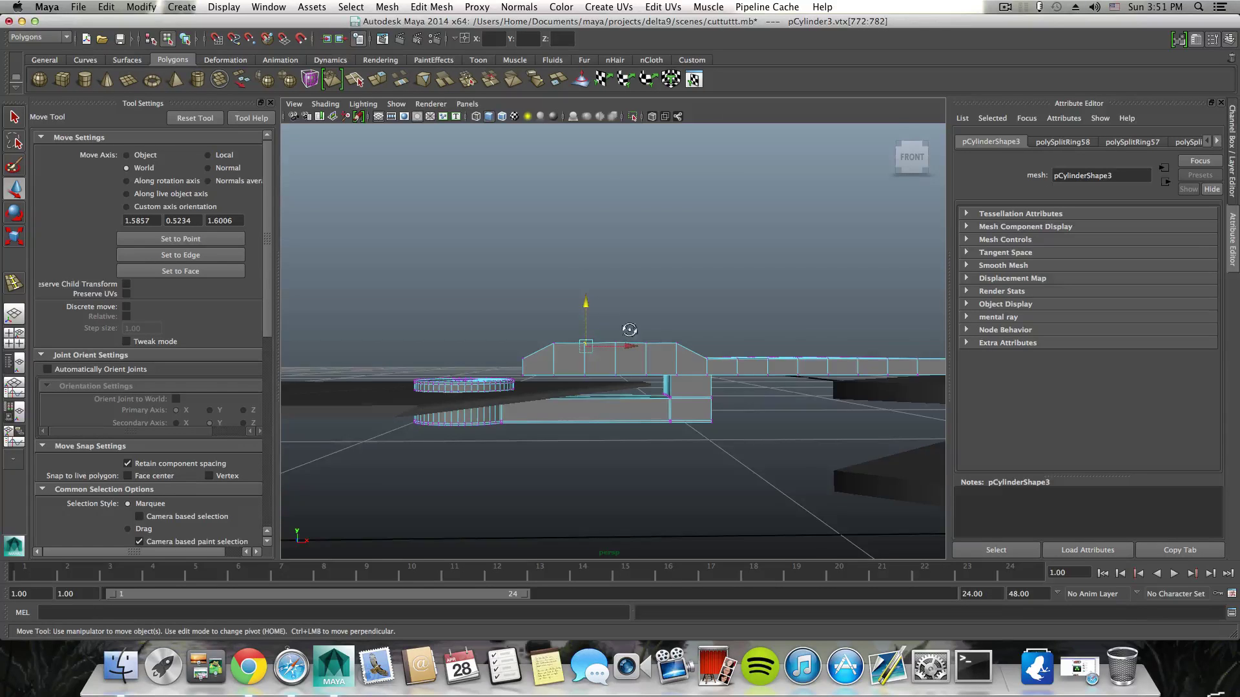
left_click_drag(630, 330, 628, 386, "alt")
Step: Select two crosswise vertex rows on top of the plate's other half and raise them into two ridges level with the first hump
left_click_drag(613, 393, 846, 398, "alt")
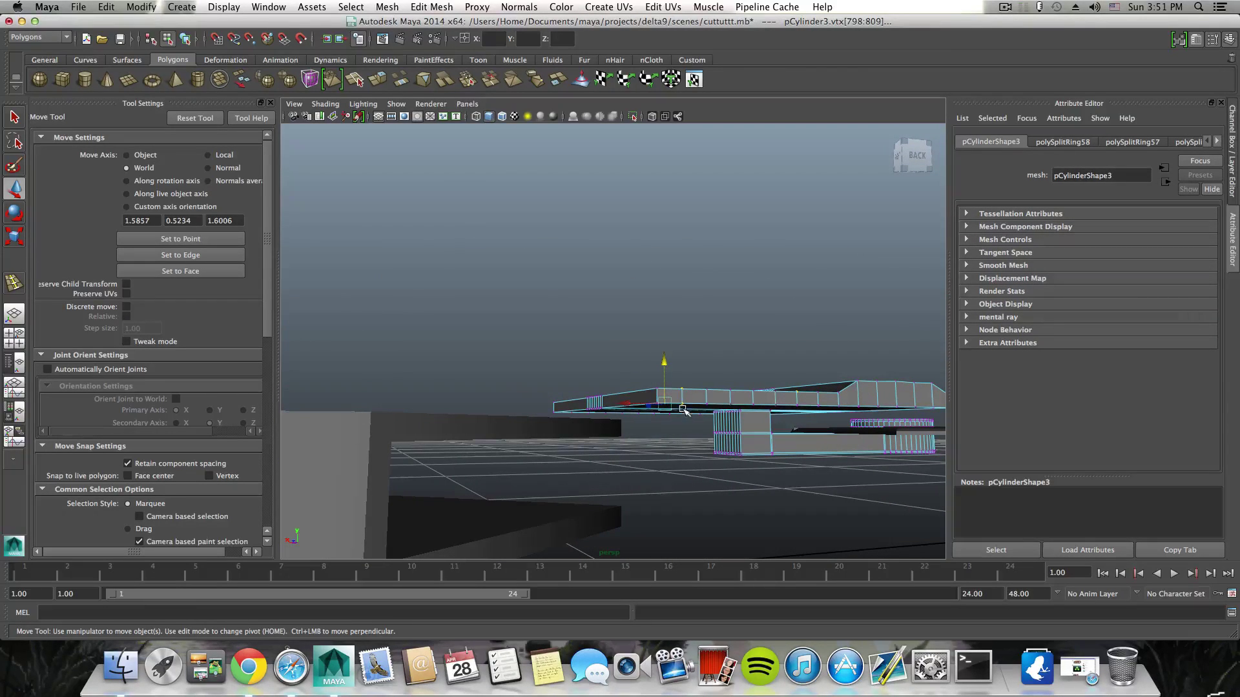
left_click_drag(633, 410, 889, 431, "alt")
left_click_drag(719, 430, 758, 410, "alt")
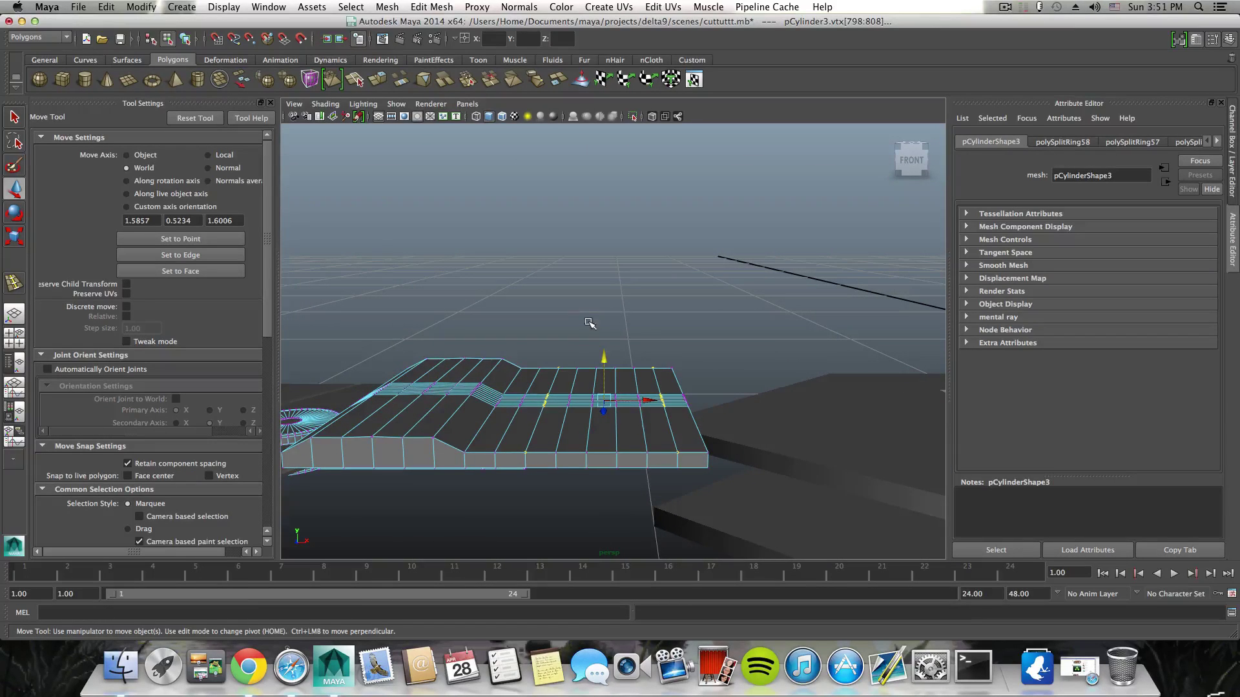
left_click_drag(608, 359, 608, 335)
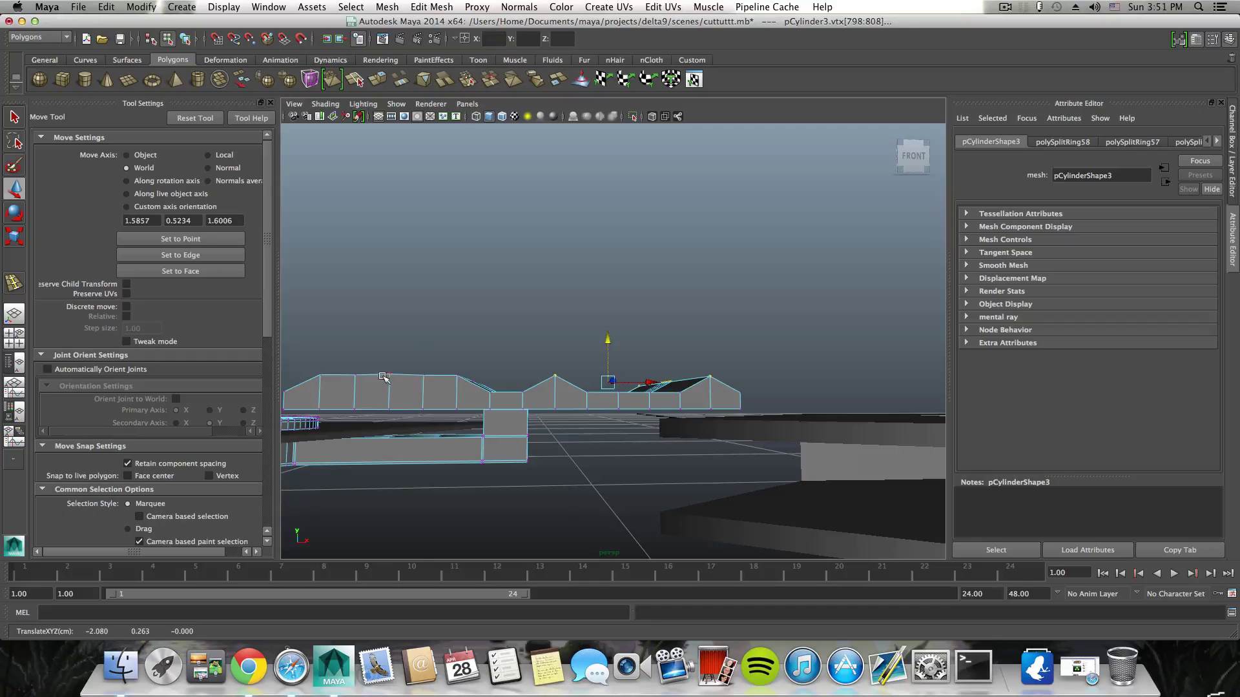
Step: Raise the remaining vertex rows between those two ridges to form a second flat-topped hump, keeping the groove in the middle of the plate
left_click_drag(544, 396, 487, 430, "alt")
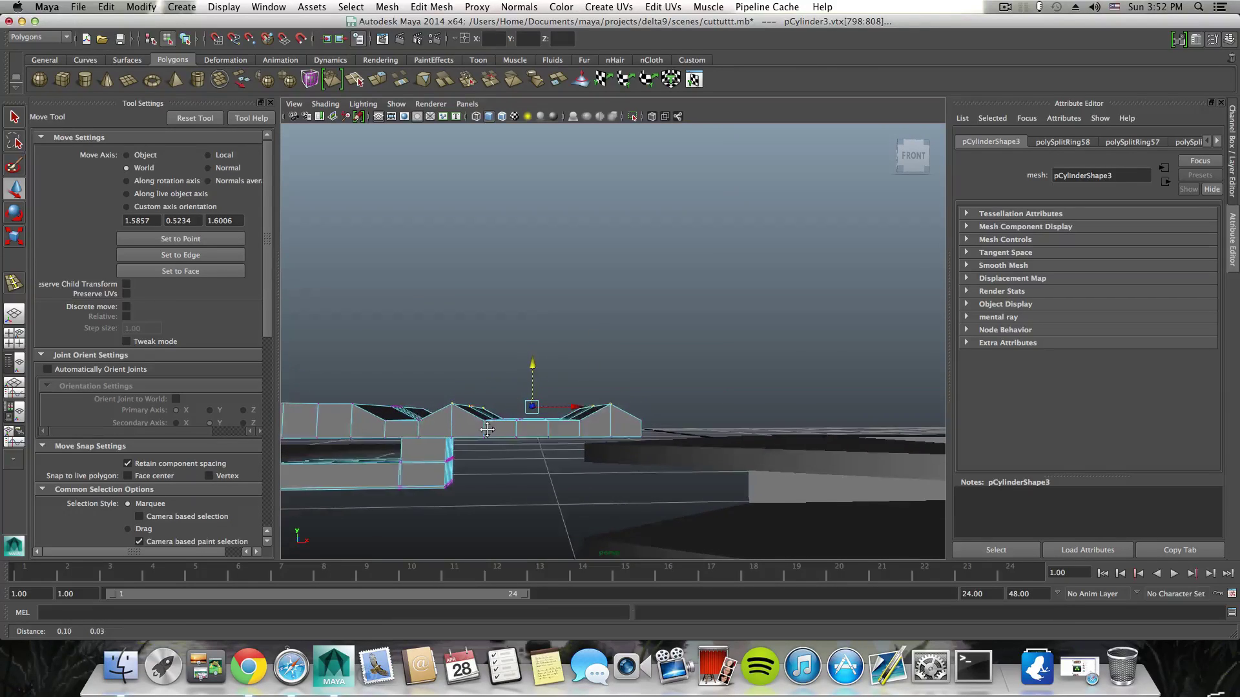
middle_click_drag(488, 430, 463, 428, "alt")
left_click_drag(464, 428, 463, 426, "alt")
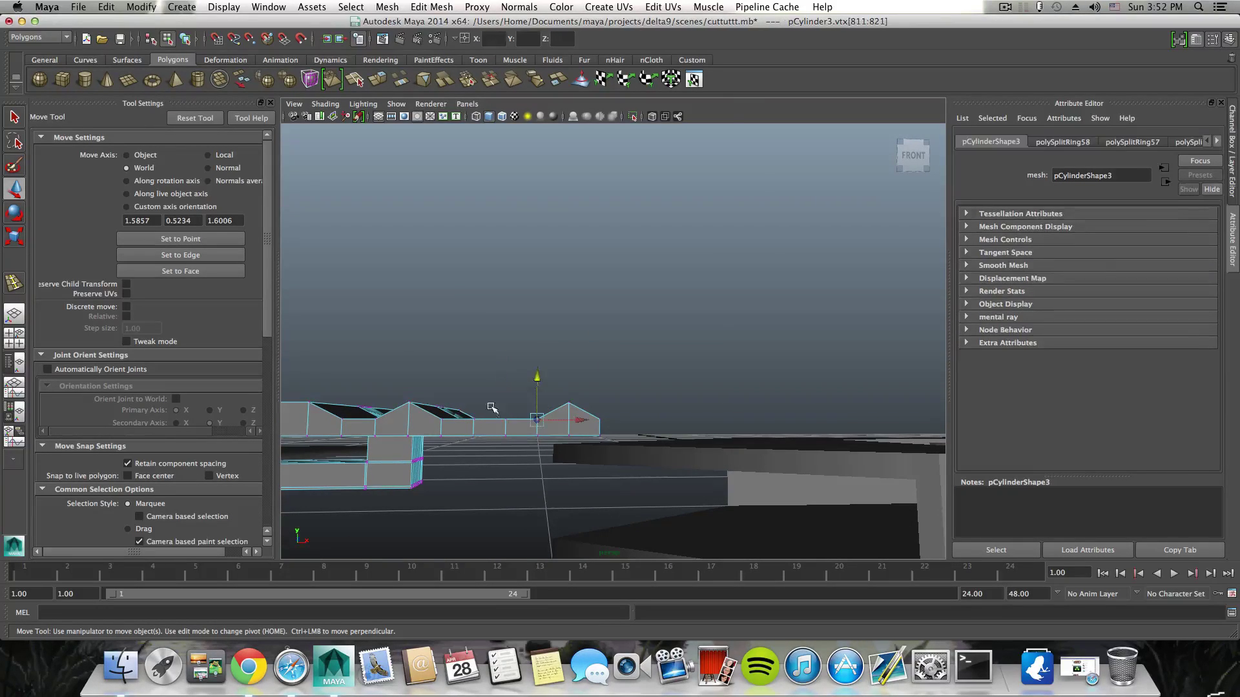
left_click_drag(491, 417, 457, 412, "alt")
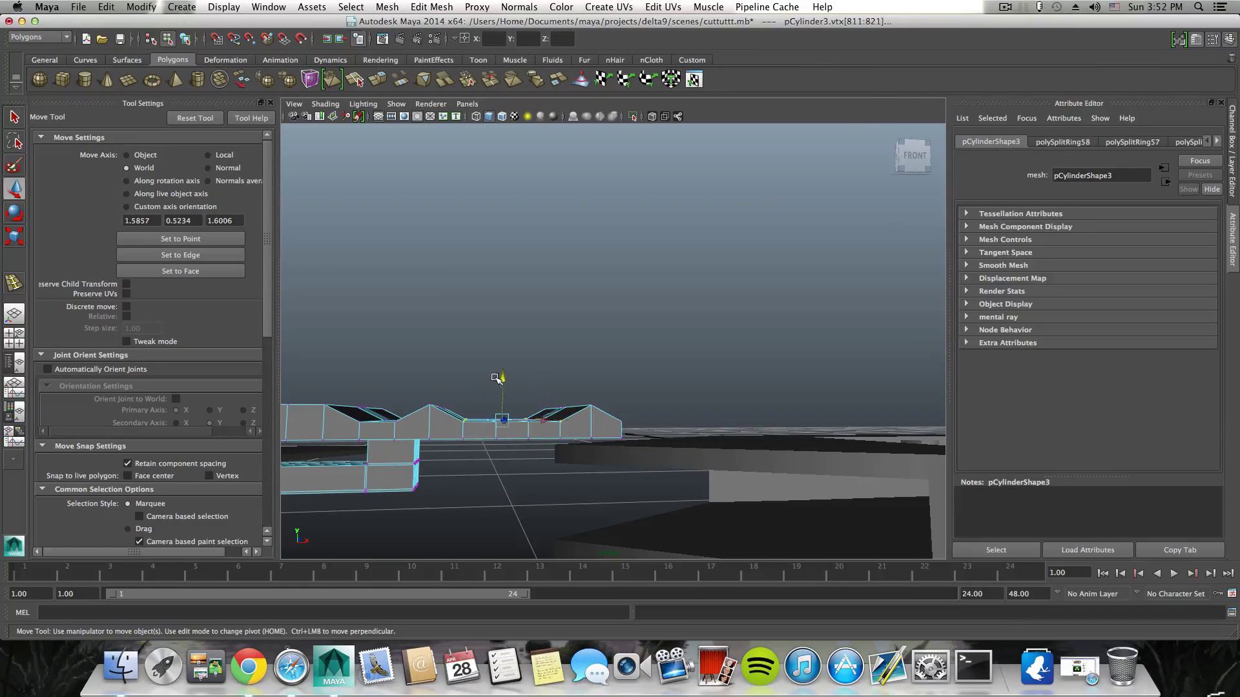
left_click_drag(503, 378, 503, 377)
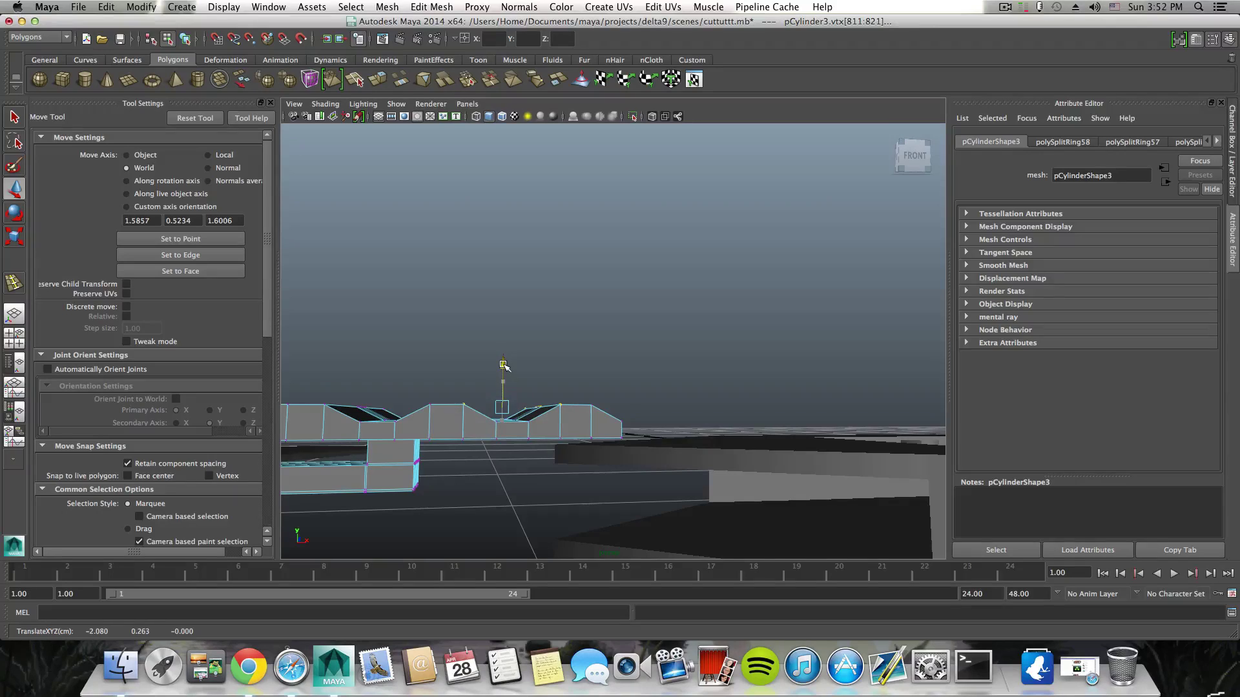
left_click_drag(504, 395, 507, 426, "alt")
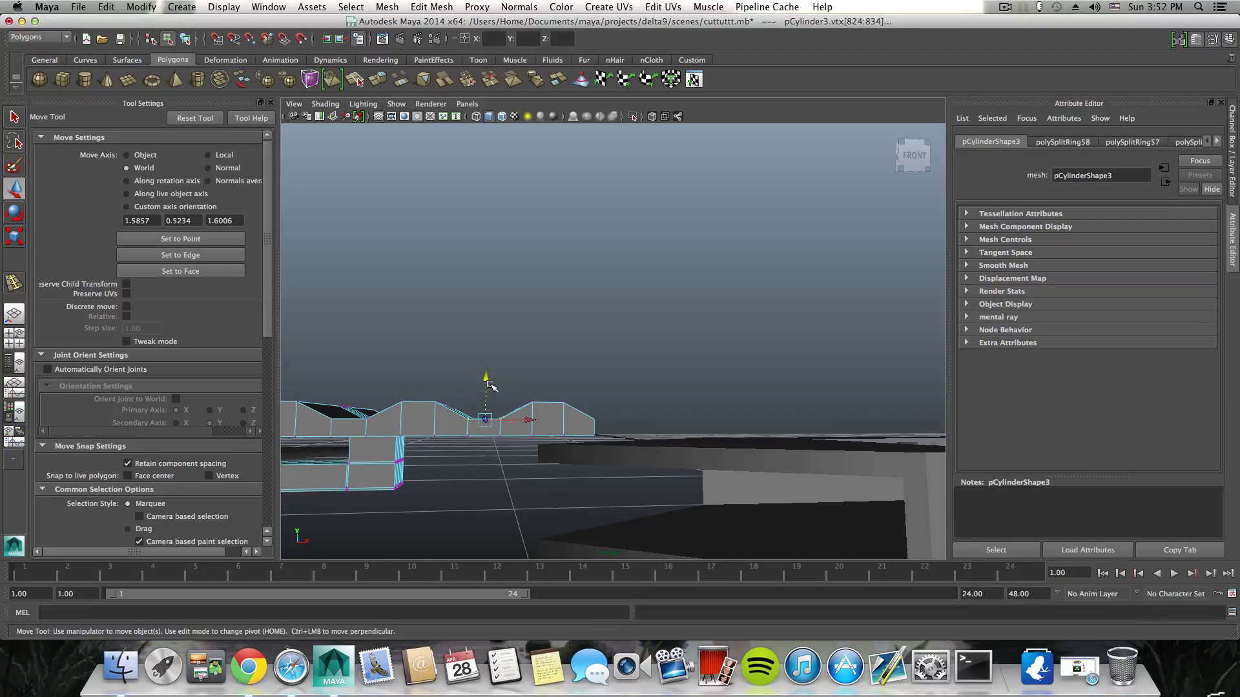
left_click_drag(484, 376, 633, 434)
Step: Switch to face selection and select all faces of the ridged top plate
right_click_drag(612, 403, 612, 434)
left_click(631, 447)
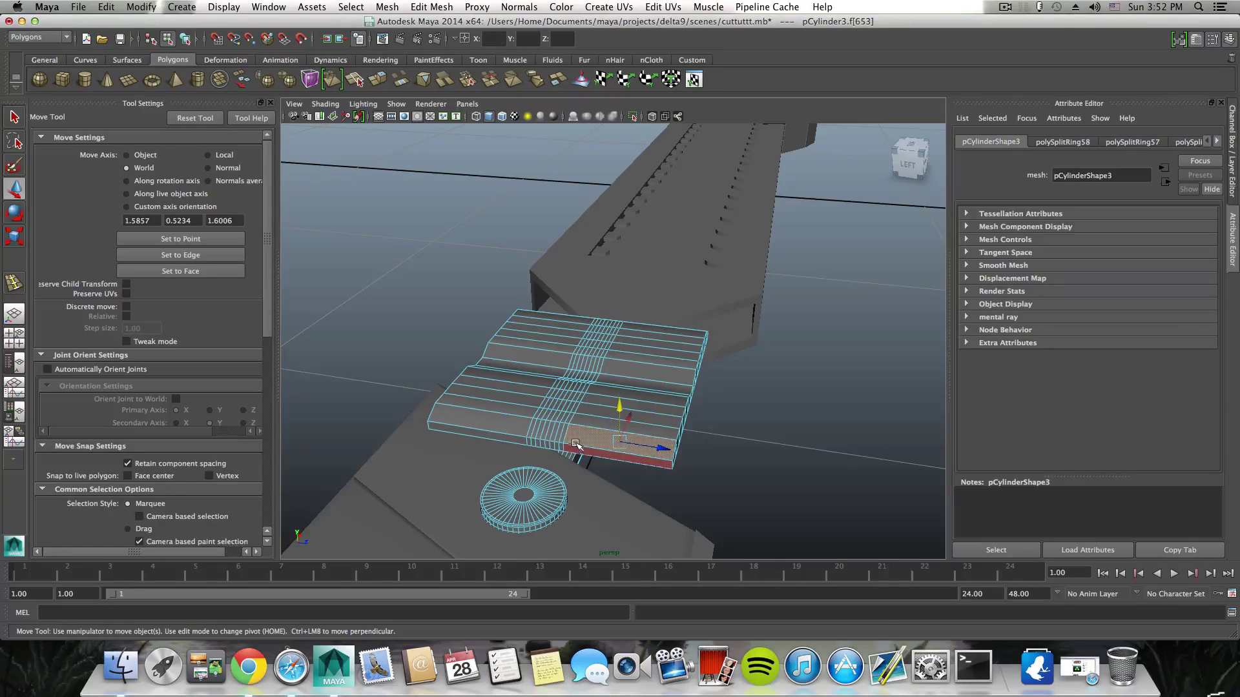
left_click_drag(572, 439, 457, 330, "alt")
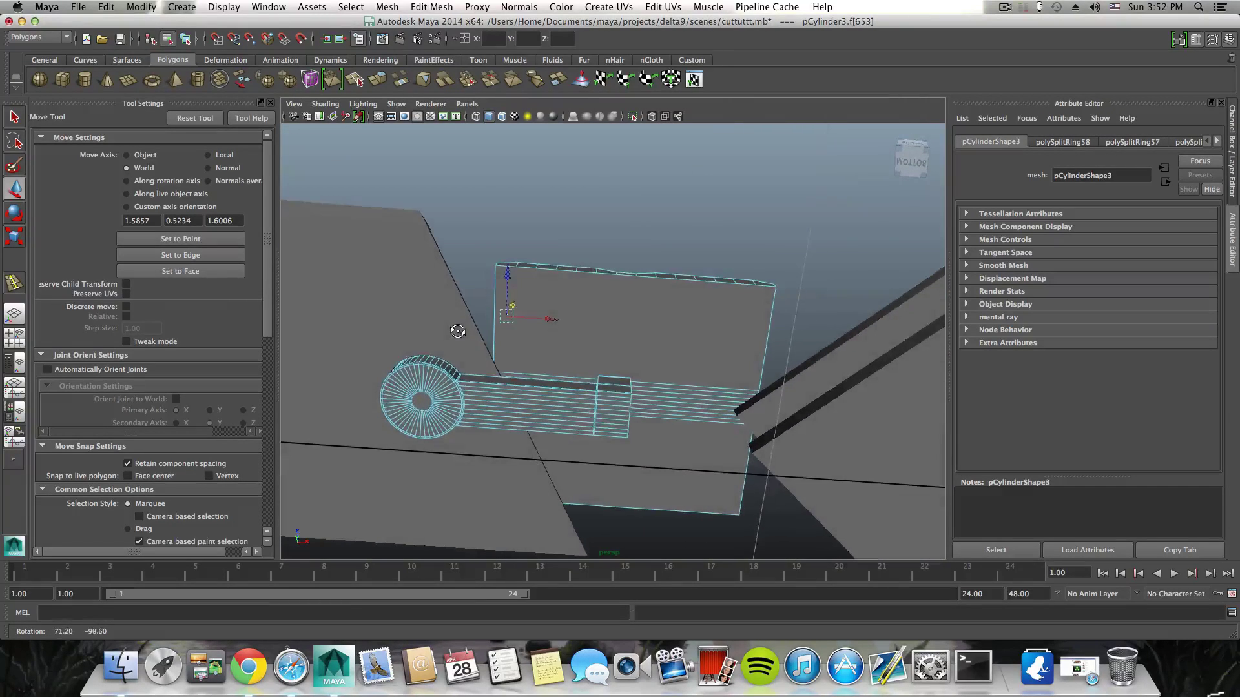
left_click_drag(417, 431, 455, 418, "alt")
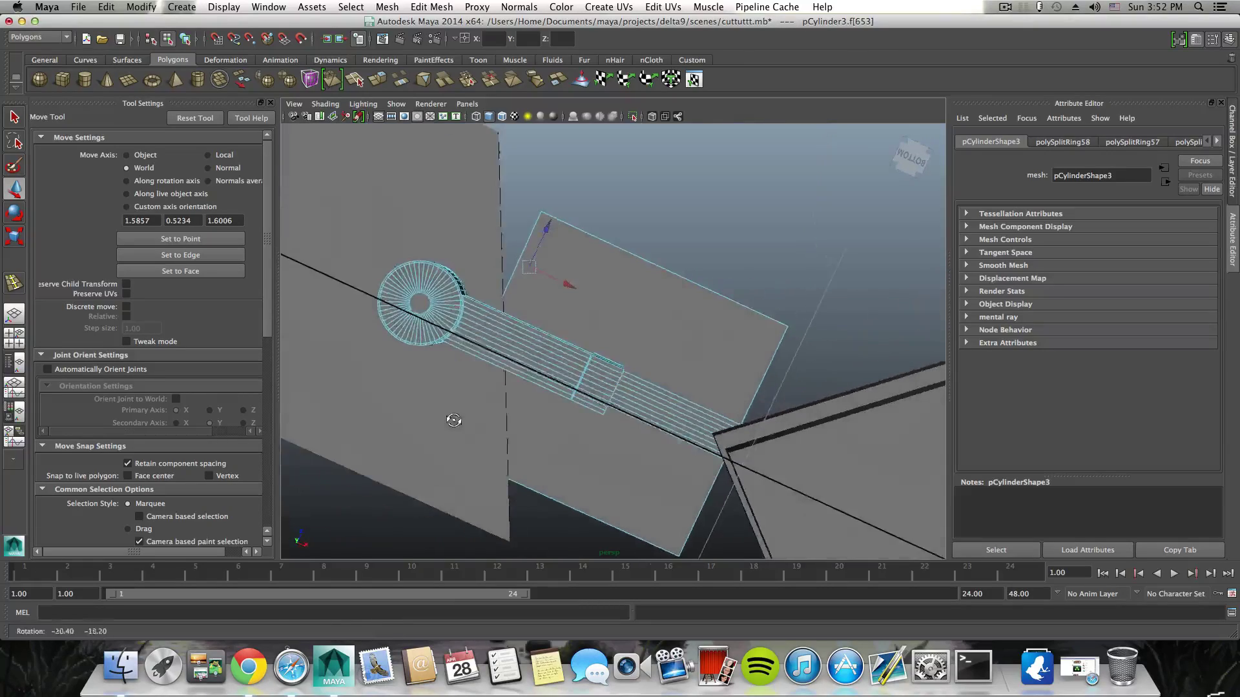
right_click_drag(456, 417, 571, 385, "alt")
middle_click_drag(508, 371, 597, 411, "alt")
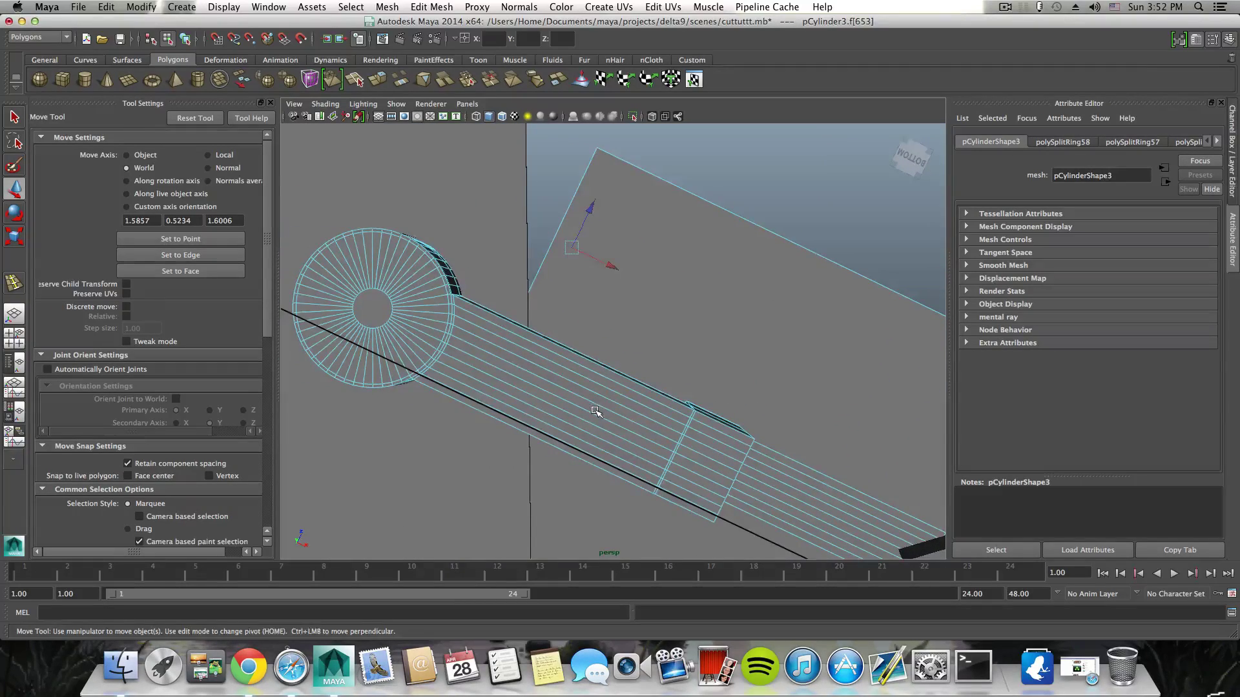
left_click_drag(595, 411, 520, 479, "alt")
key("F8")
right_click_drag(525, 403, 519, 432)
left_click(478, 439)
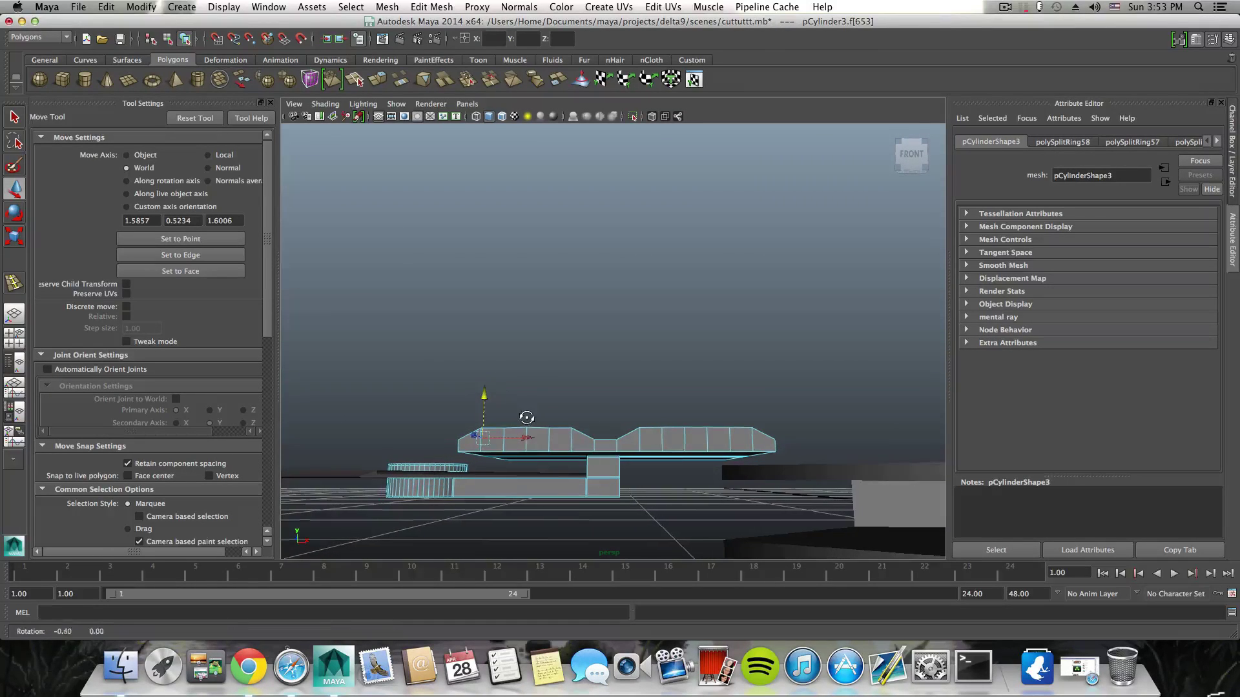
left_click_drag(528, 419, 467, 385, "alt")
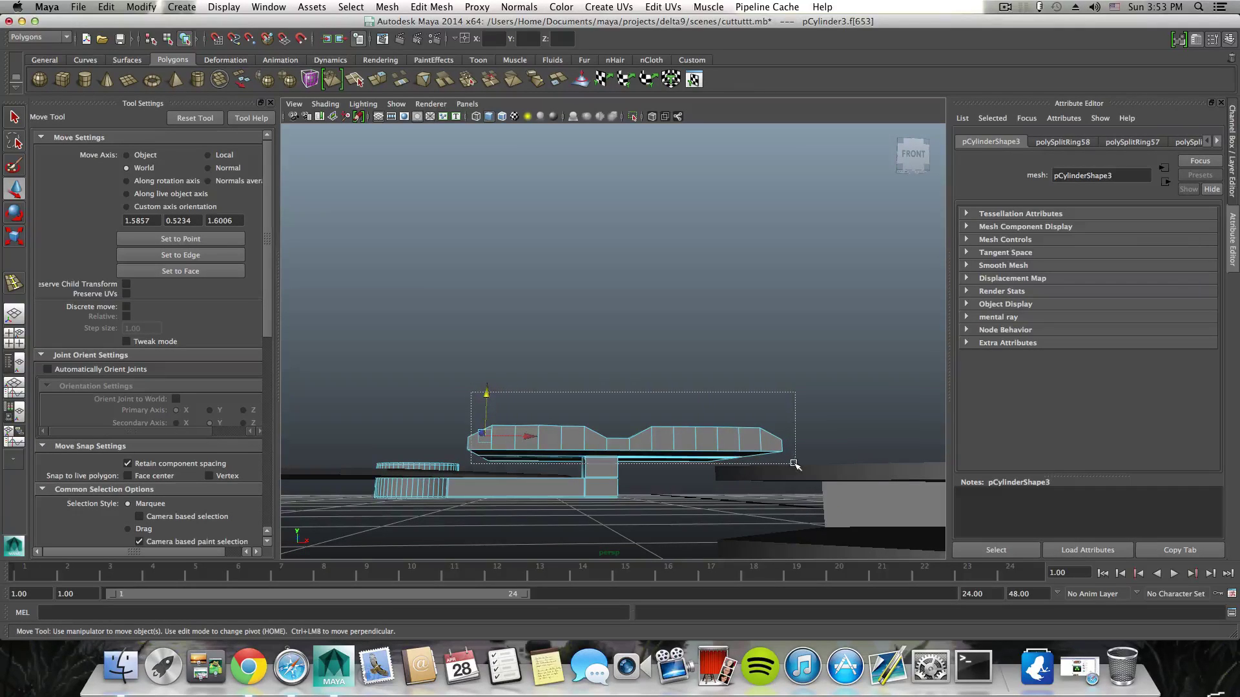
left_click_drag(795, 465, 795, 465)
Step: Deselect the connecting block's narrow side faces under the plate so that only the plate's faces stay selected
left_click_drag(667, 487, 569, 467, "alt")
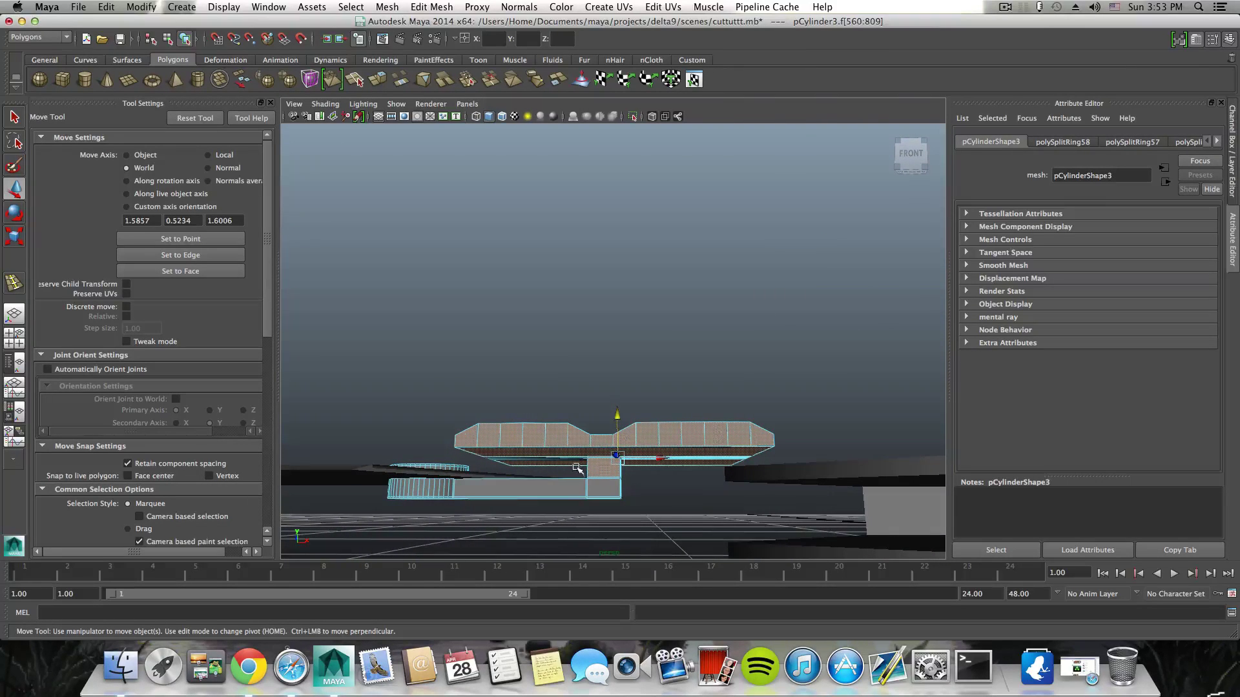
left_click_drag(654, 499, 678, 462, "alt")
right_click_drag(678, 462, 583, 486, "alt")
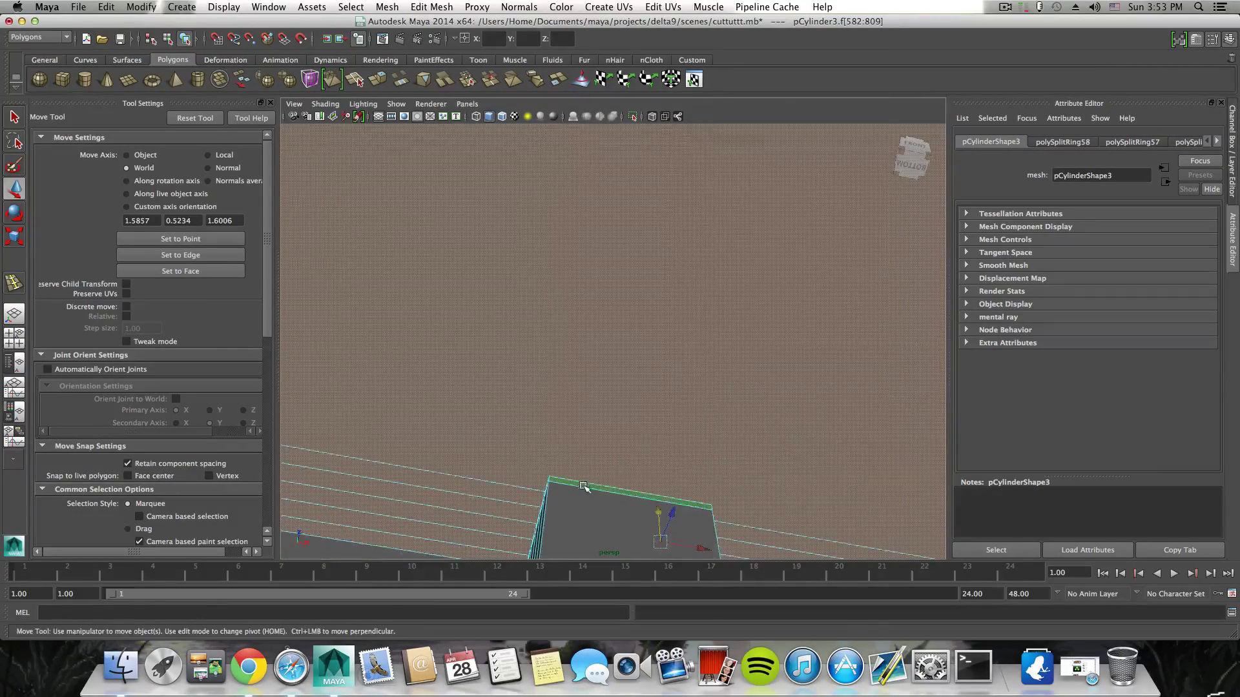
left_click(582, 483, "shift")
left_click_drag(549, 509, 599, 502, "alt")
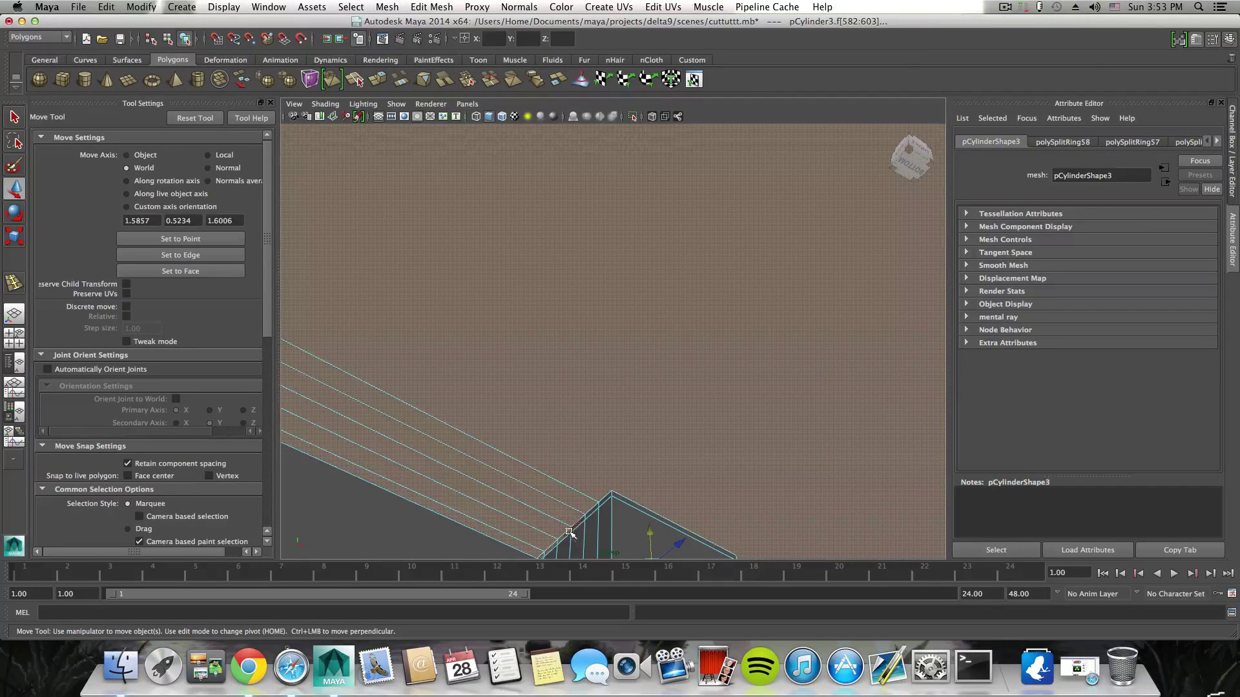
left_click_drag(547, 538, 587, 529, "alt")
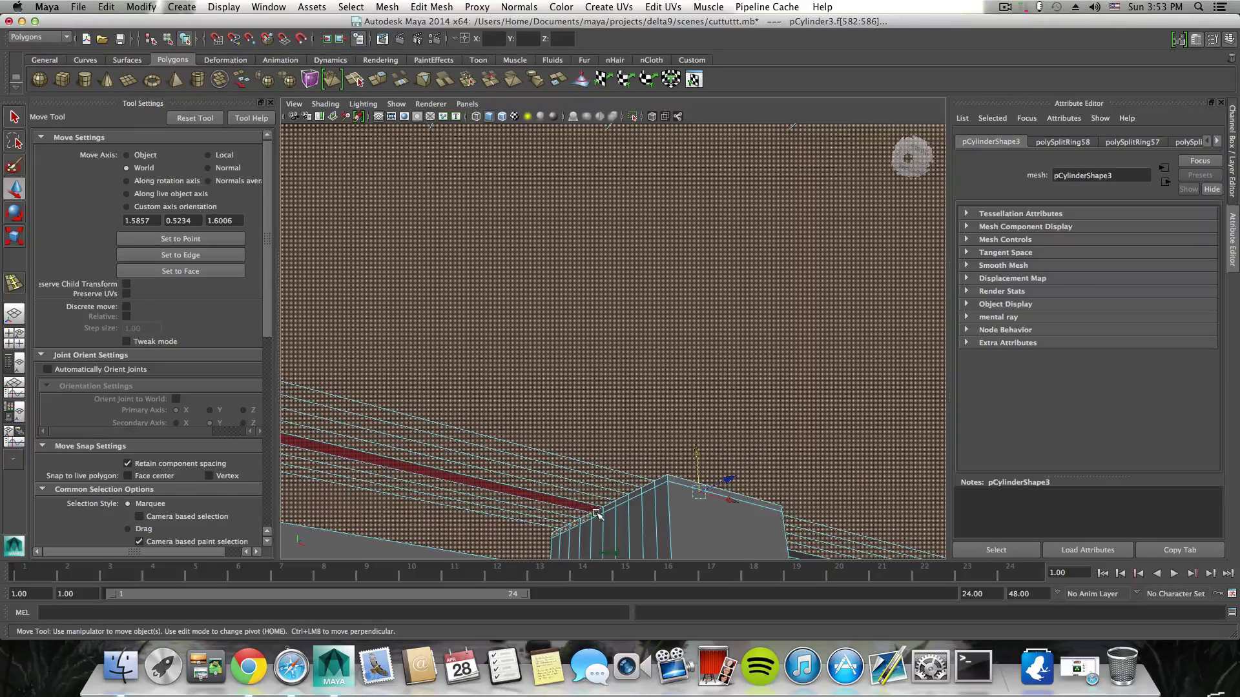
key("ctrl+z")
key("ctrl+z")
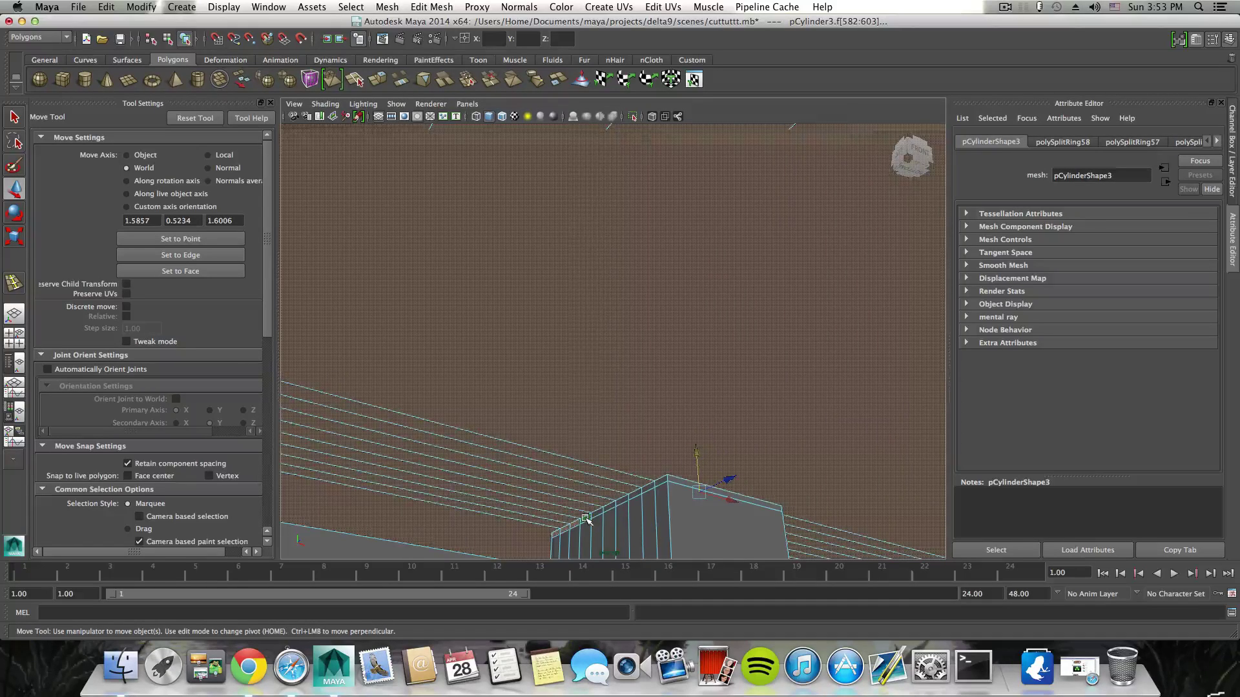
left_click(569, 528)
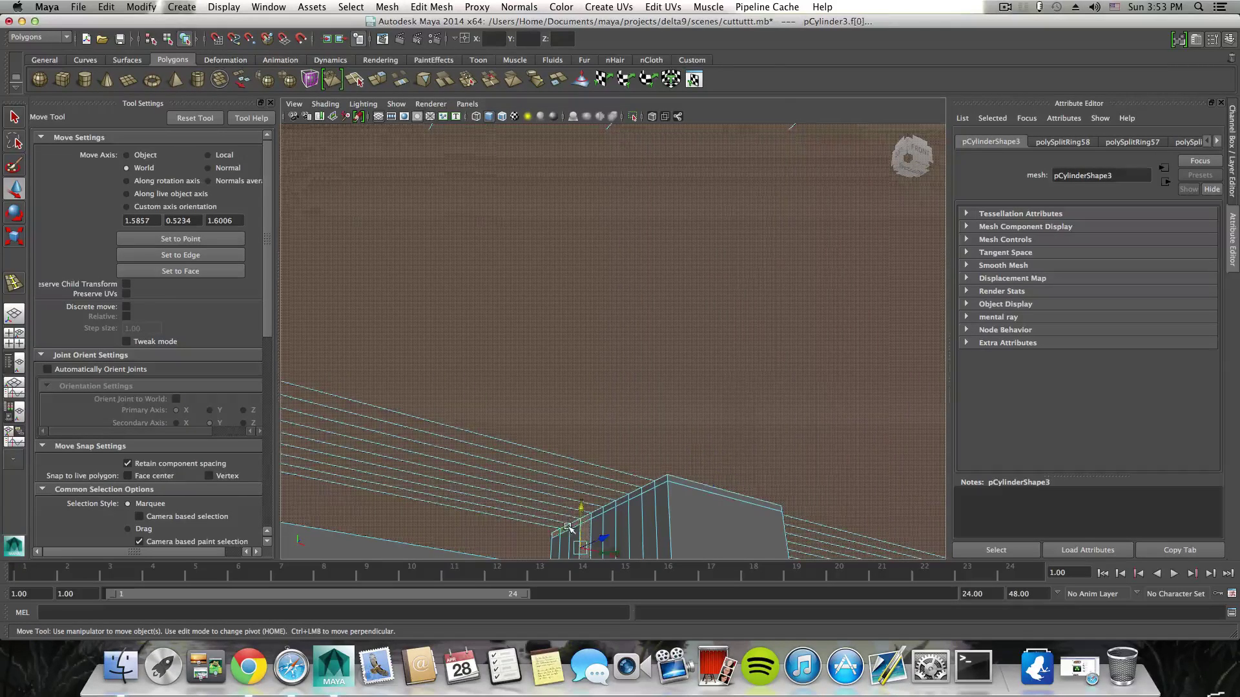
key("ctrl+z")
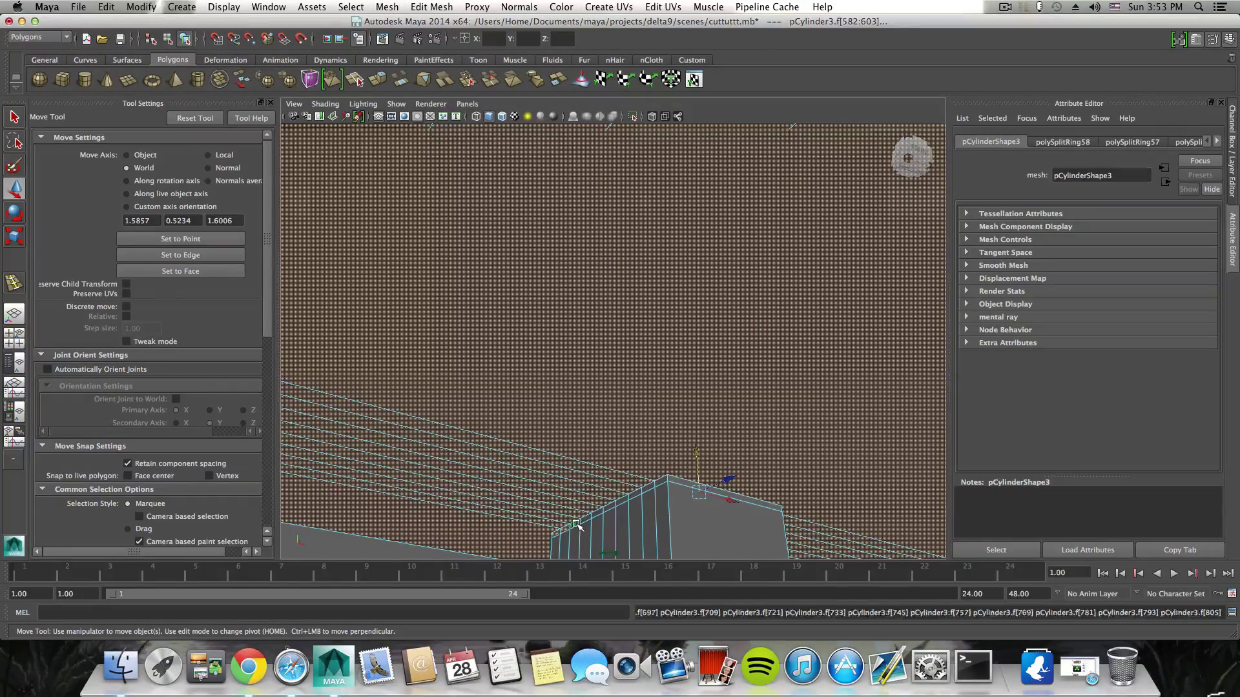
left_click(574, 526, "shift")
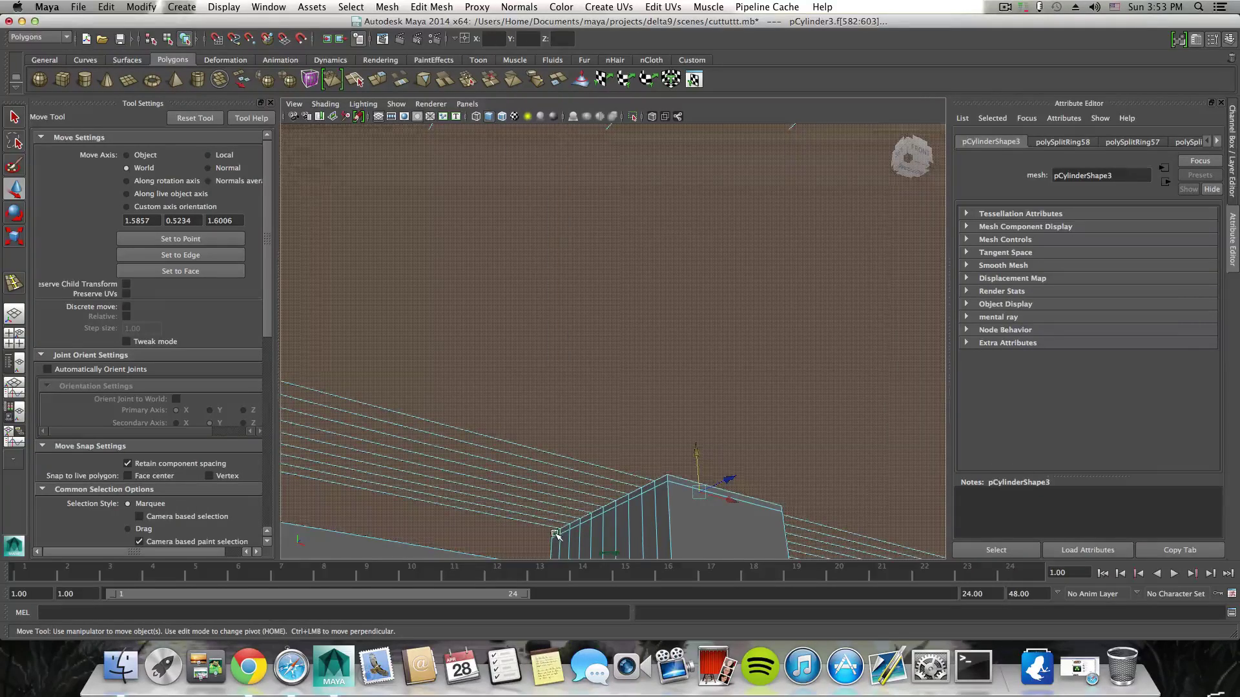
left_click_drag(557, 535, 779, 355, "alt")
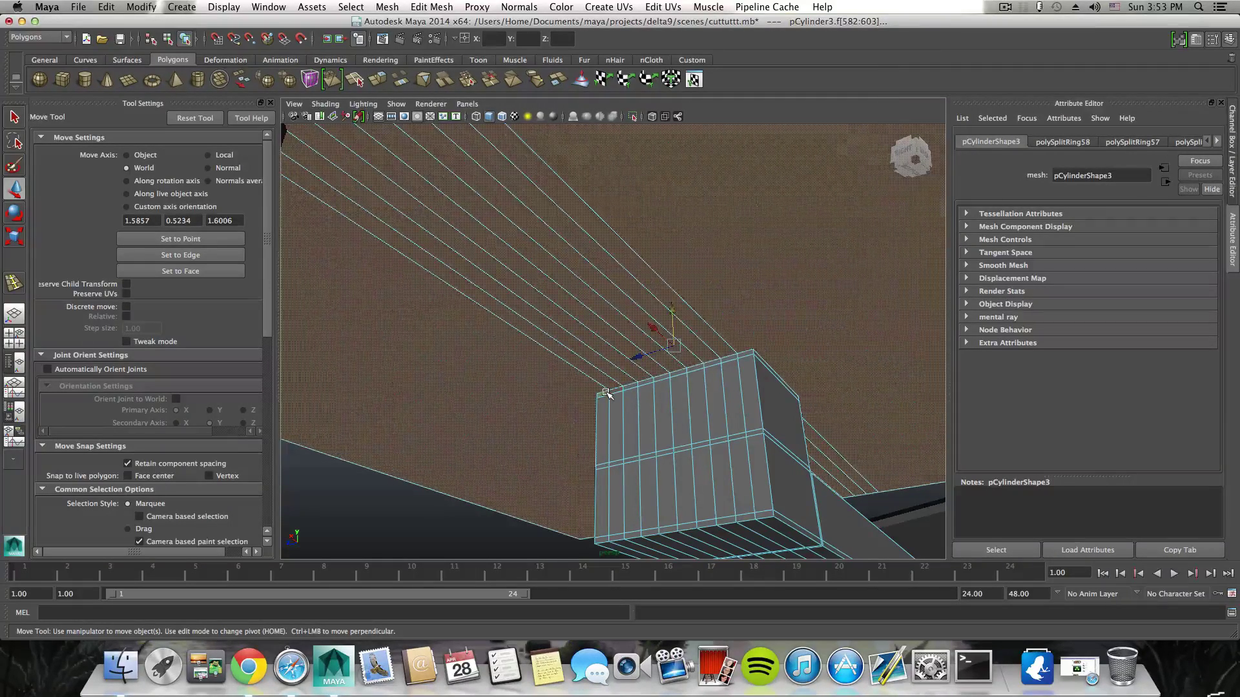
Step: Extract the selected plate faces from the slider pin mesh and clear the selection
left_click_drag(645, 417, 721, 374, "alt")
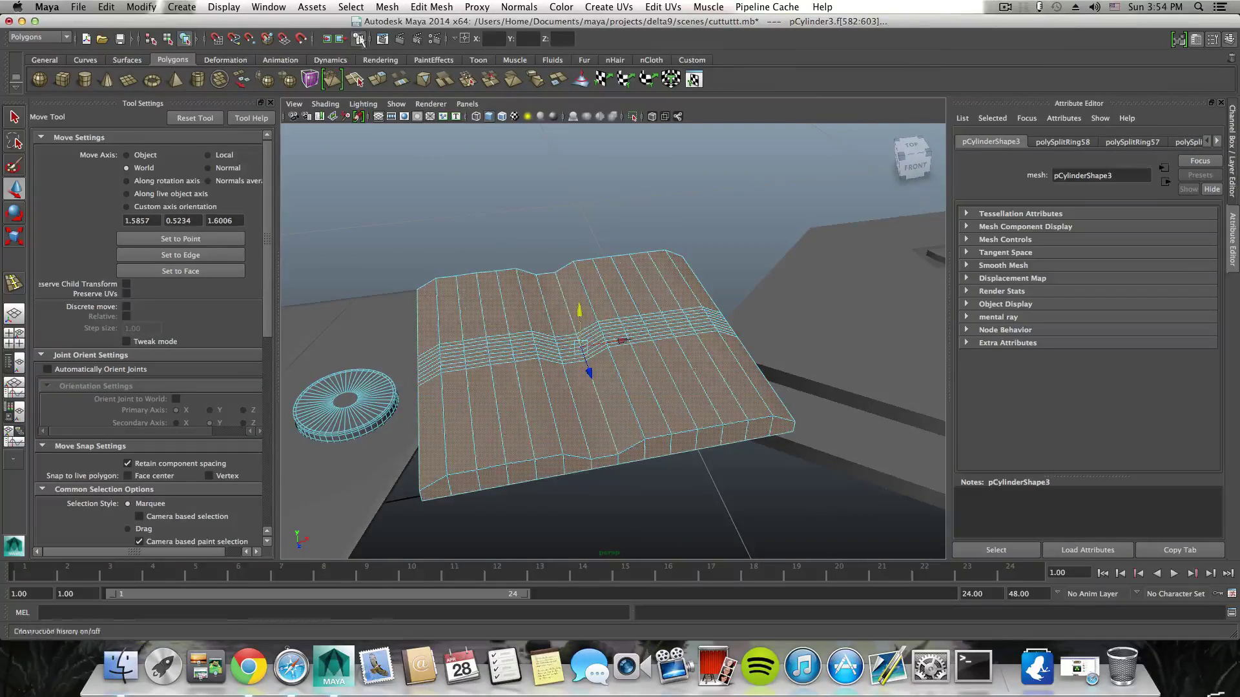
left_click(381, 7)
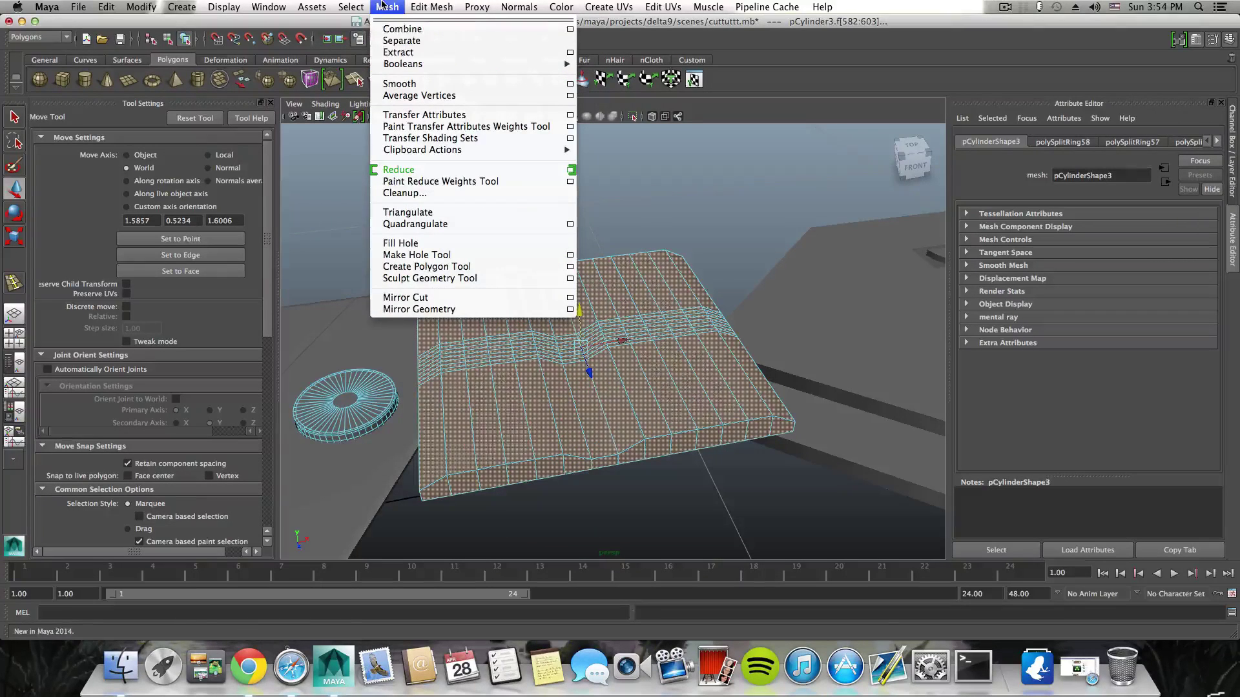
left_click(390, 54)
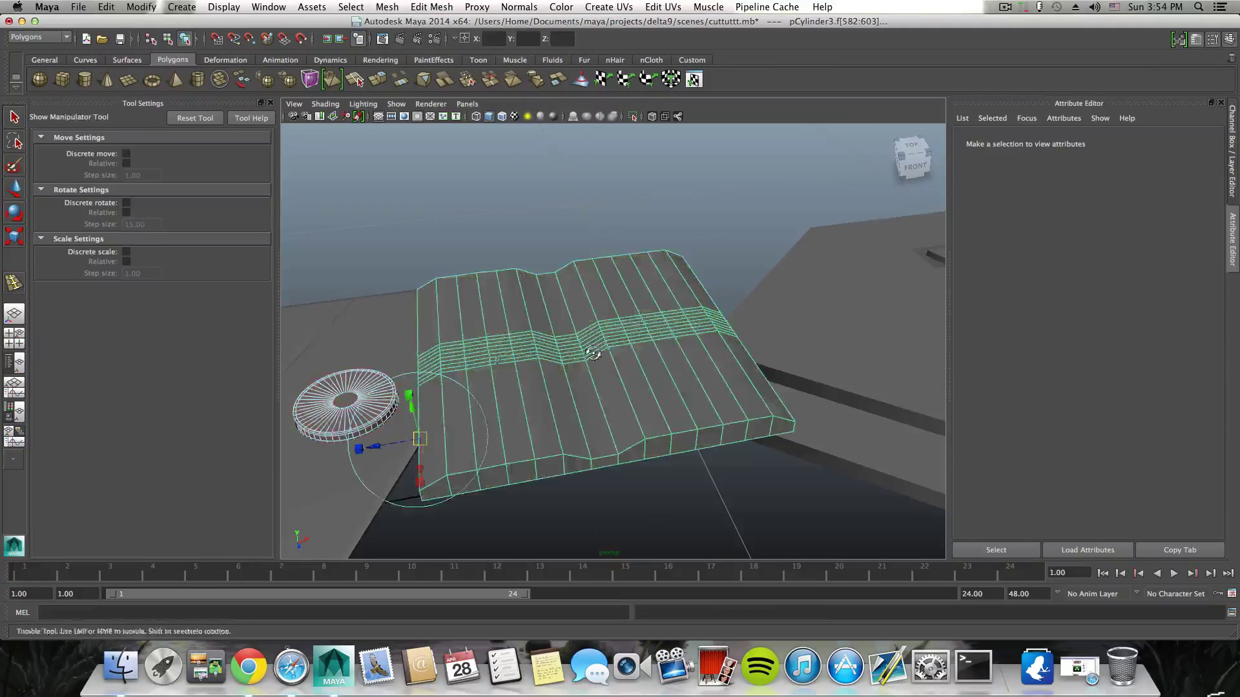
left_click_drag(593, 353, 588, 321, "alt")
middle_click_drag(566, 380, 661, 332, "alt")
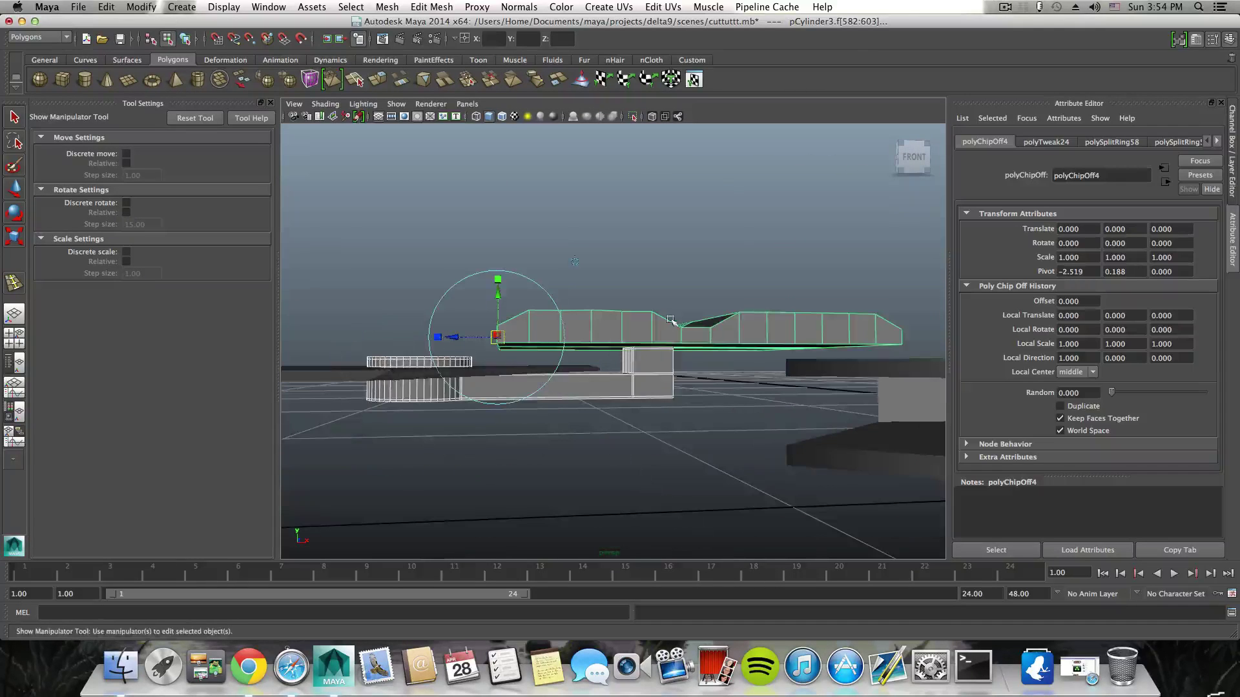
left_click(654, 417)
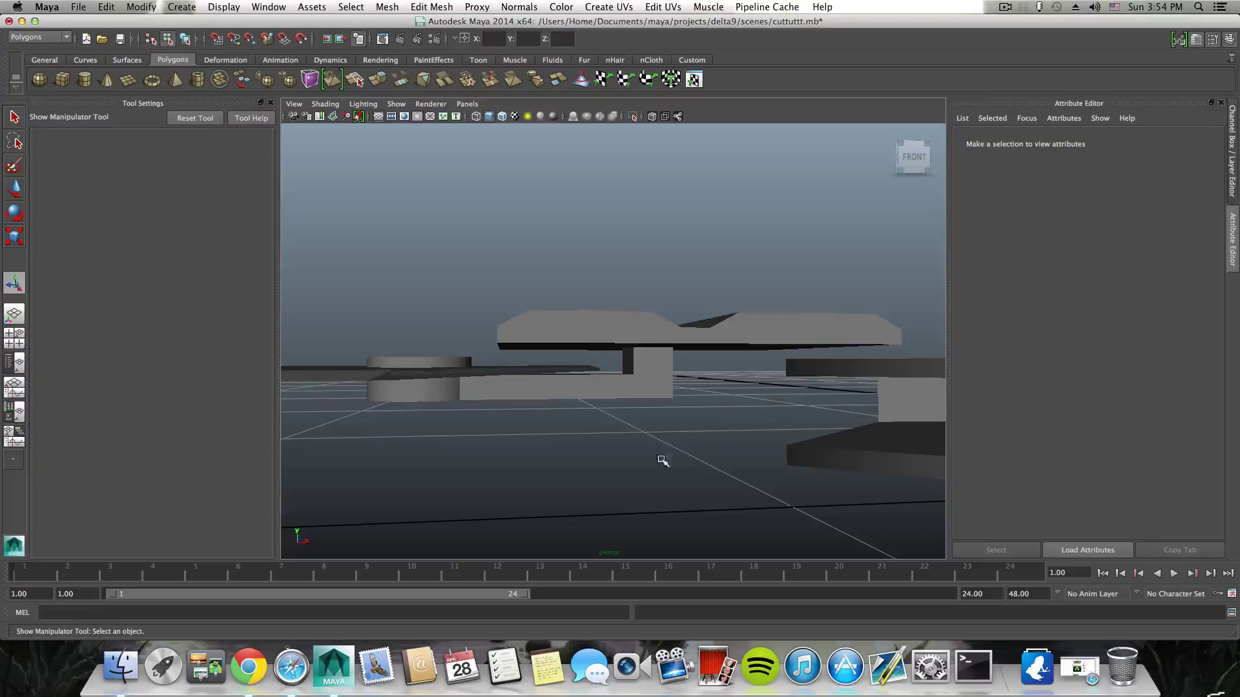
Step: Select the extracted top plate as a whole object
left_click_drag(662, 460, 689, 474, "alt")
right_click_drag(628, 334, 628, 352)
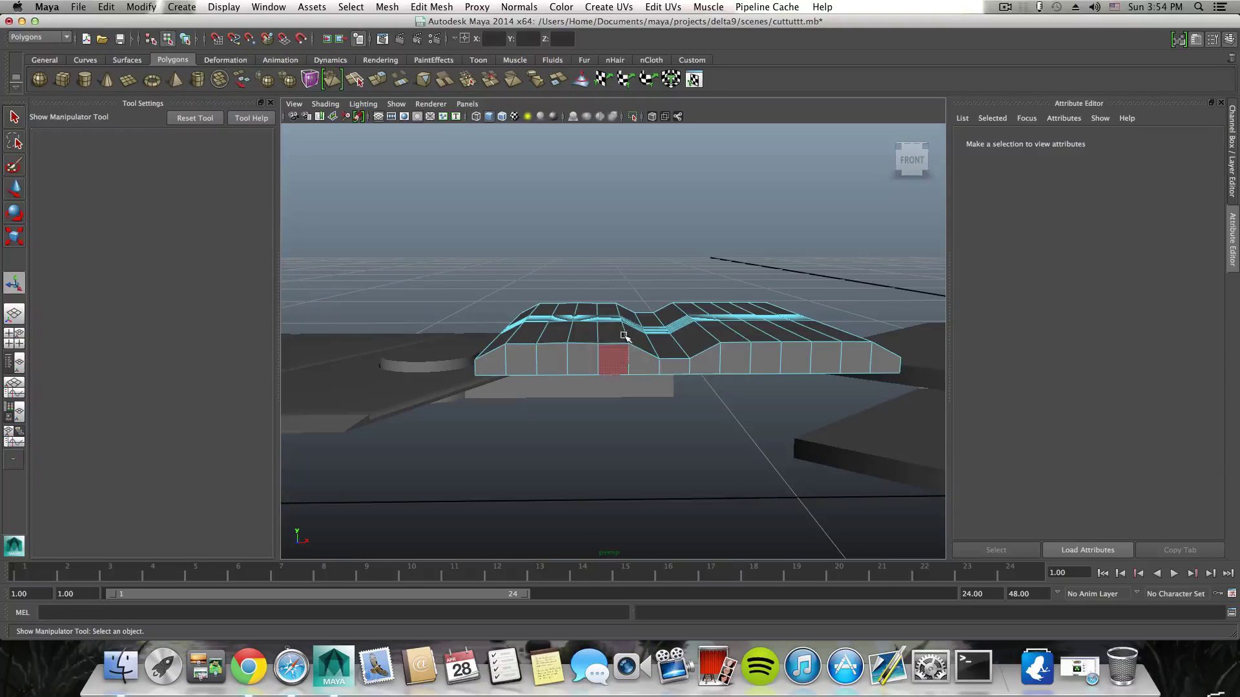
key("F8")
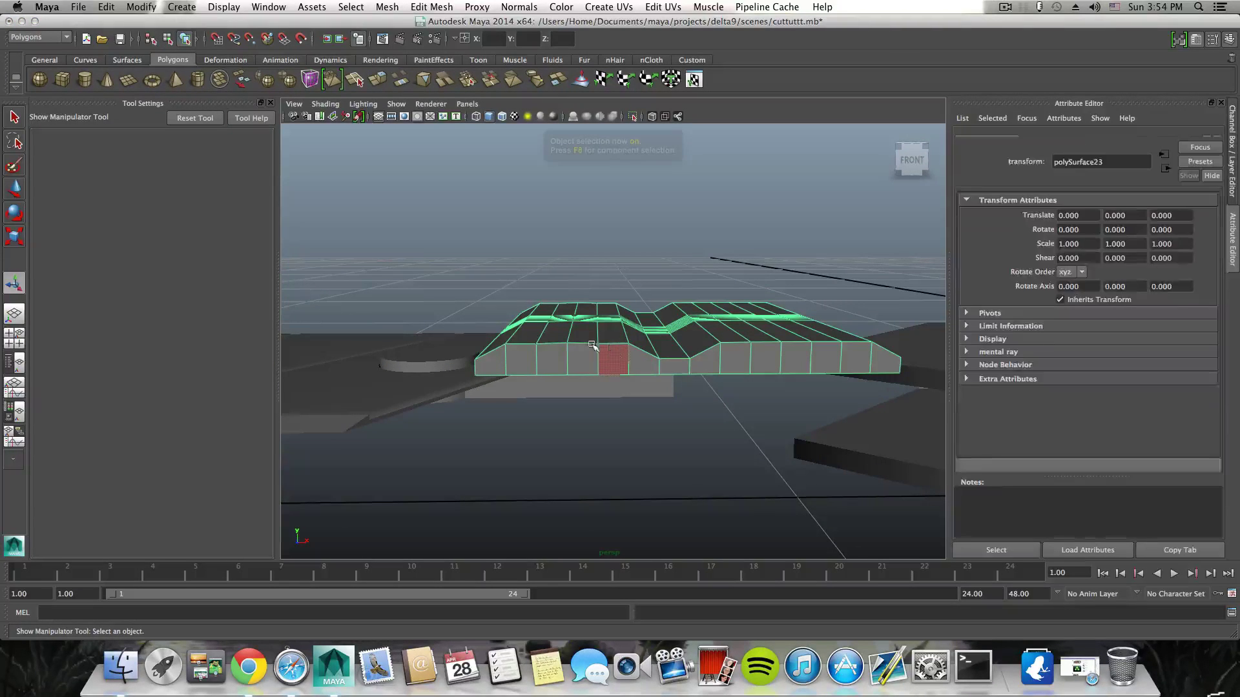
Step: Select the closely spaced edge loops crossing the middle of the top plate's ridges and delete them
left_click_drag(551, 351, 686, 377, "alt")
right_click_drag(685, 377, 577, 379, "alt")
right_click(577, 380)
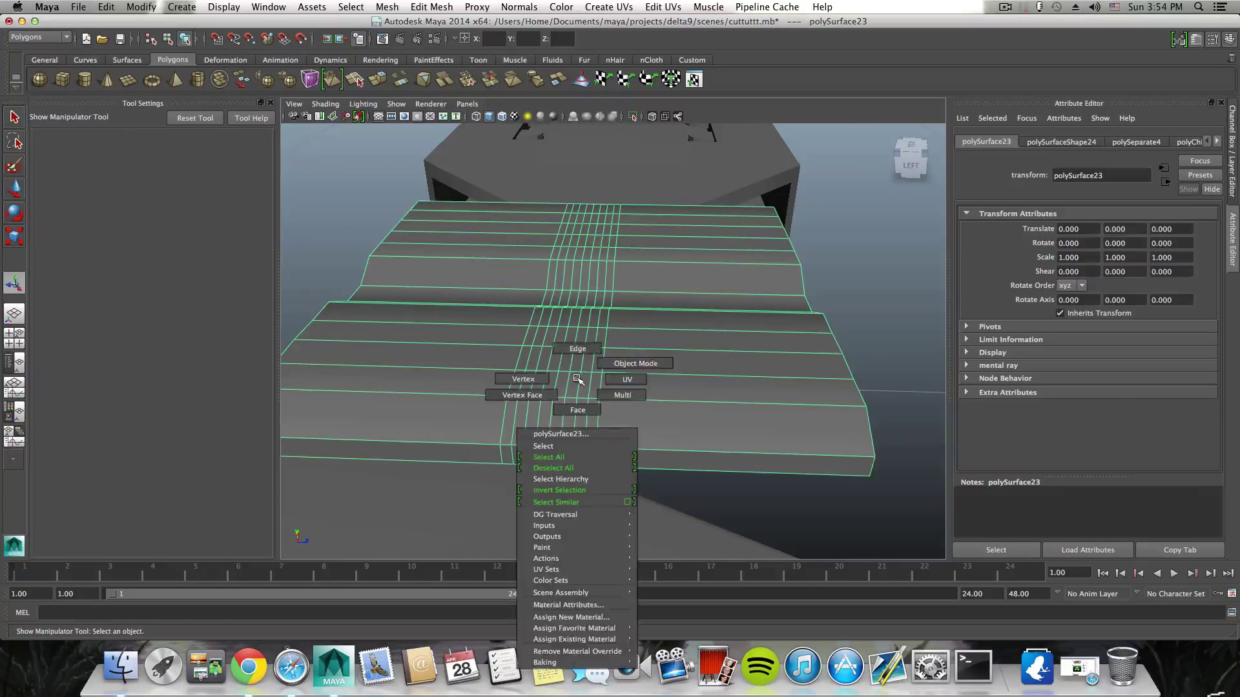
left_click(579, 346)
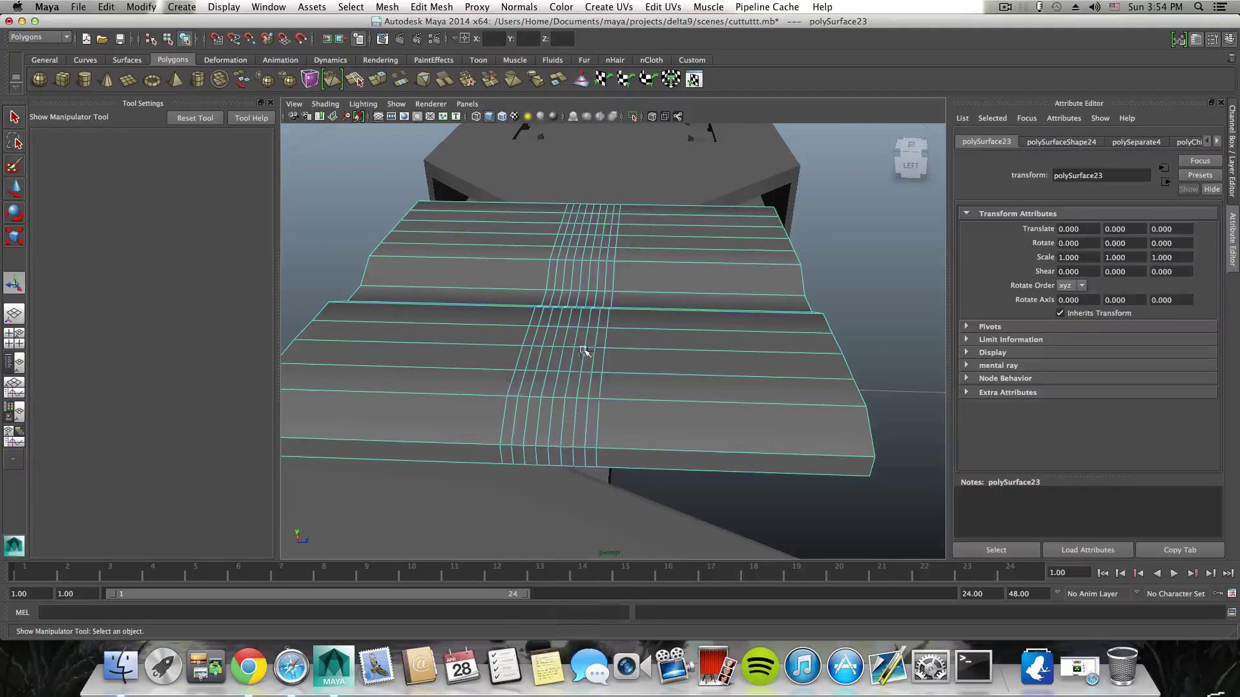
left_click(598, 414)
double_click(595, 392)
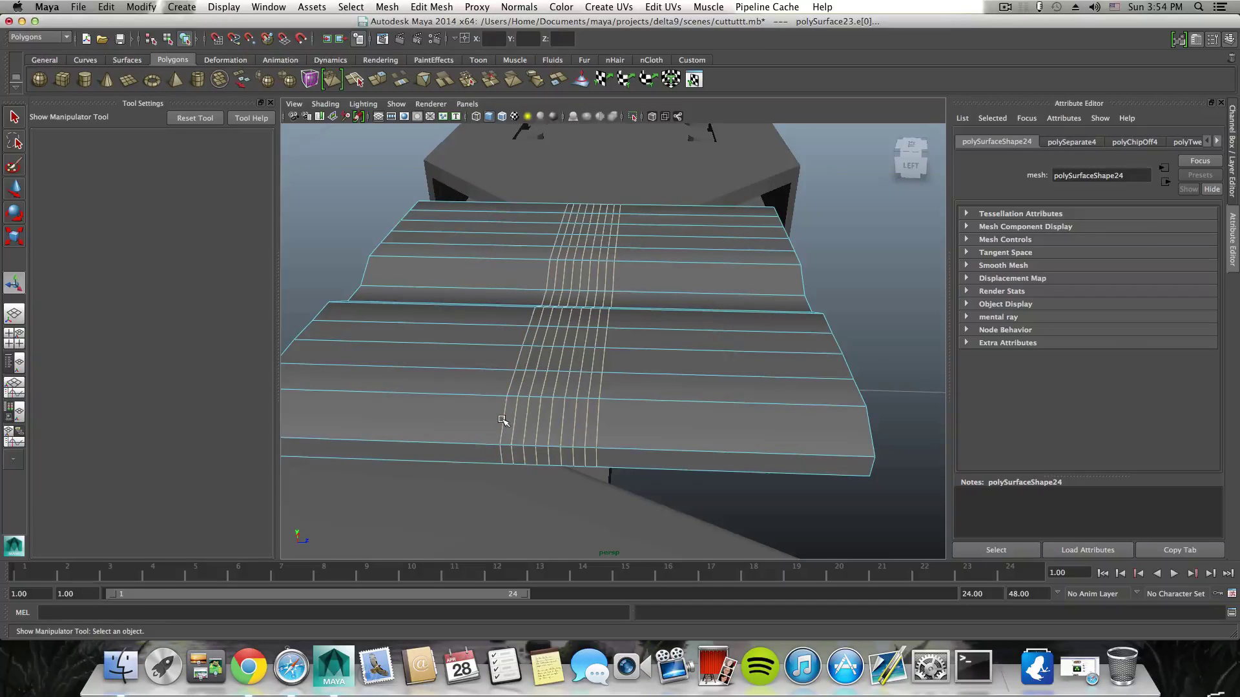
left_click_drag(503, 420, 580, 394, "alt")
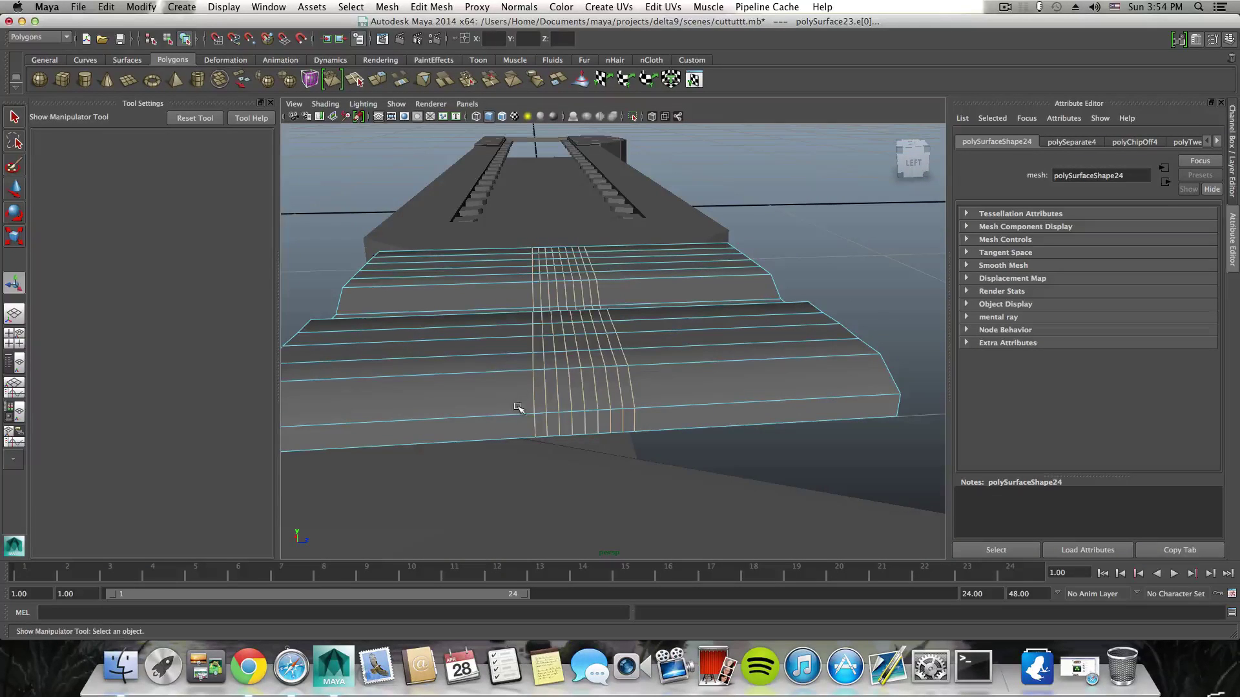
right_click(576, 379, "shift")
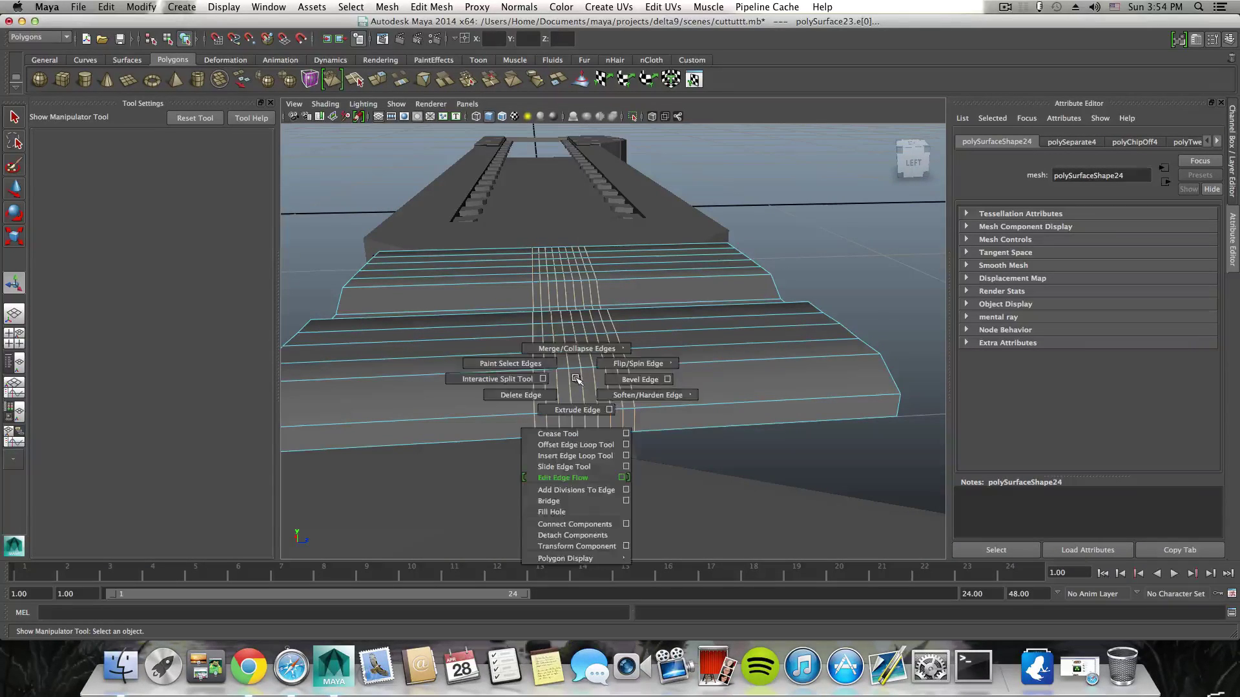
left_click(539, 395)
left_click_drag(524, 385, 733, 365, "alt")
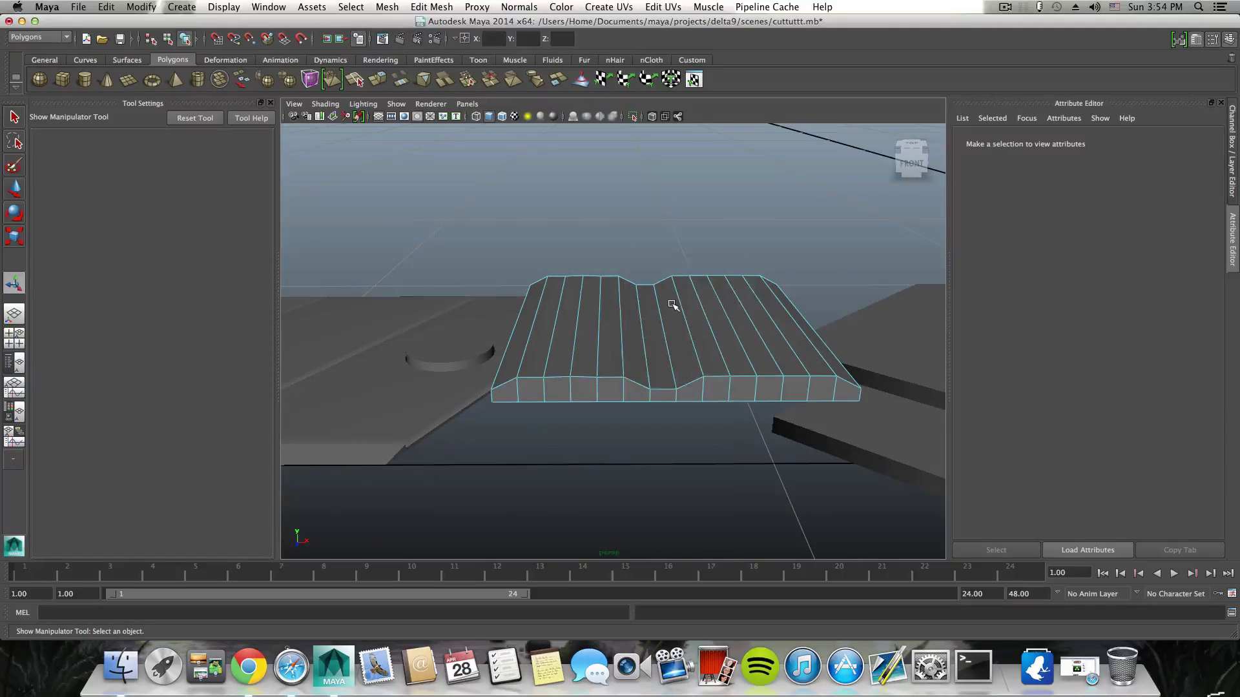
Step: Switch to face selection and select all the long strip faces on the plate's upper surface
right_click_drag(672, 306, 672, 274)
middle_click_drag(686, 348, 645, 364, "alt")
left_click_drag(646, 363, 621, 351, "alt")
middle_click_drag(590, 359, 545, 362, "alt")
mouse_move(545, 363)
right_mouse_down("alt")
mouse_move(526, 409)
mouse_move(555, 366)
right_mouse_up("alt")
left_click_drag(555, 367, 594, 379, "alt")
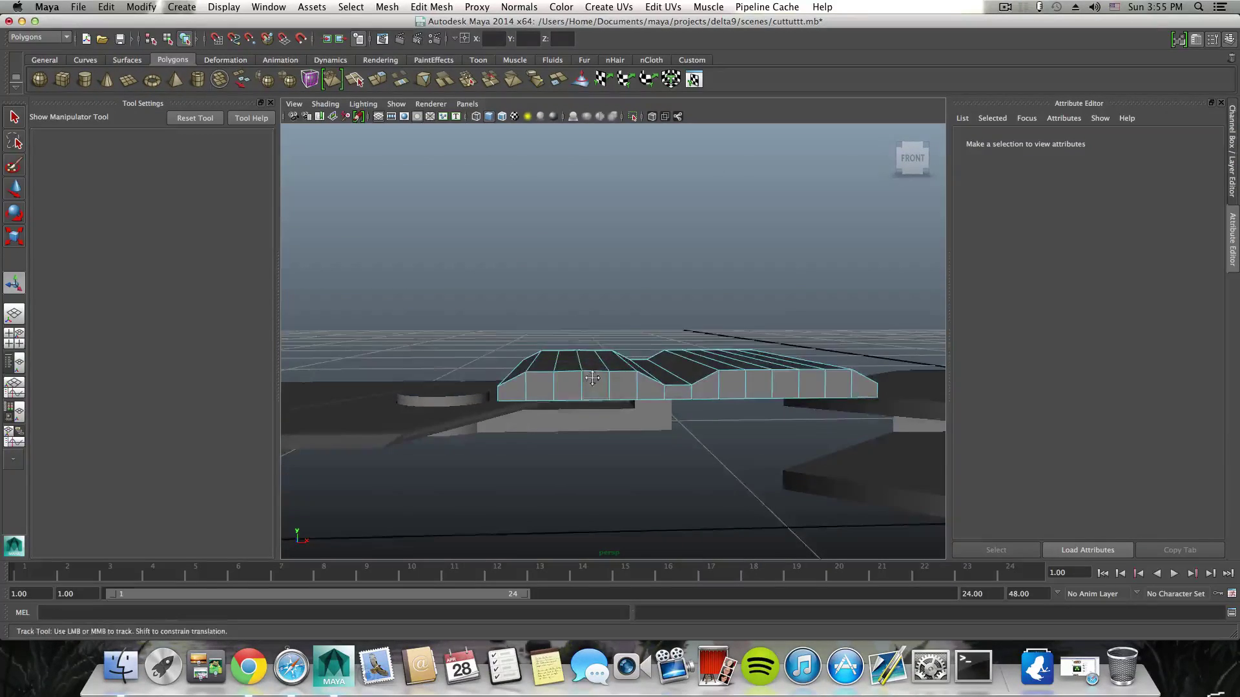
middle_click_drag(592, 378, 551, 390, "alt")
mouse_move(551, 390)
left_mouse_down("alt")
mouse_move(587, 354)
mouse_move(540, 361)
mouse_move(604, 430)
mouse_move(631, 396)
mouse_move(562, 406)
left_mouse_up("alt")
right_click(526, 414)
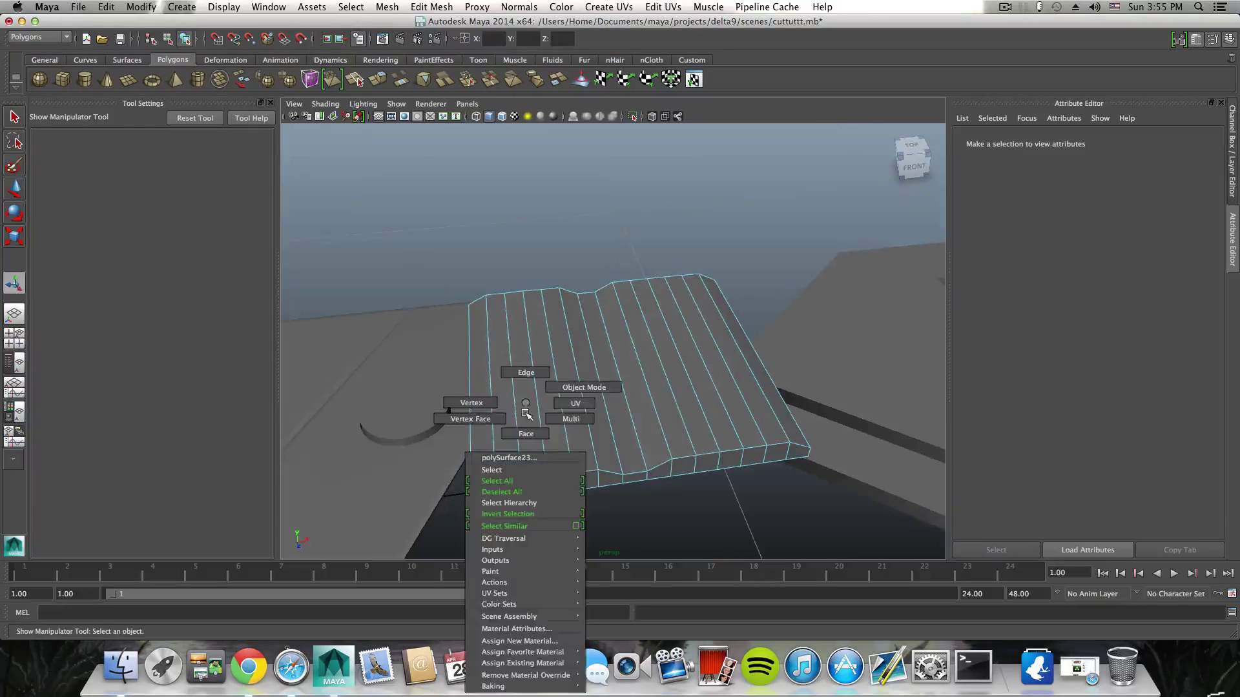
right_click_drag(526, 414, 528, 434)
left_click(477, 457)
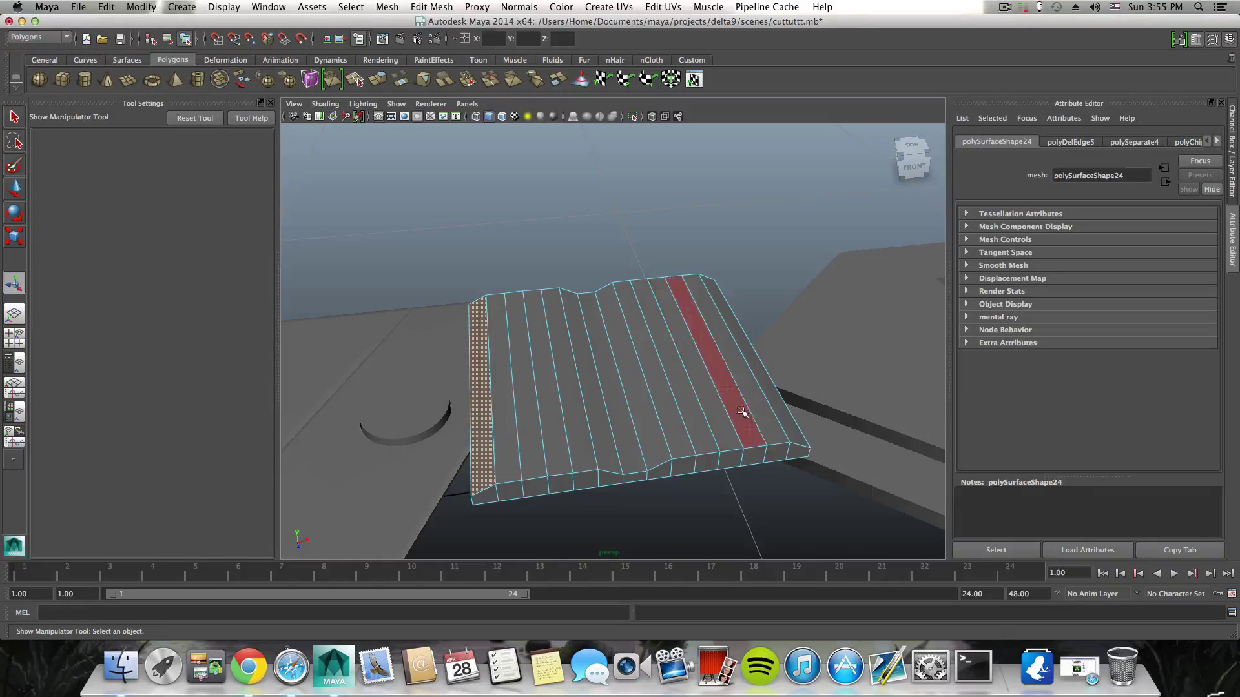
double_click(770, 384)
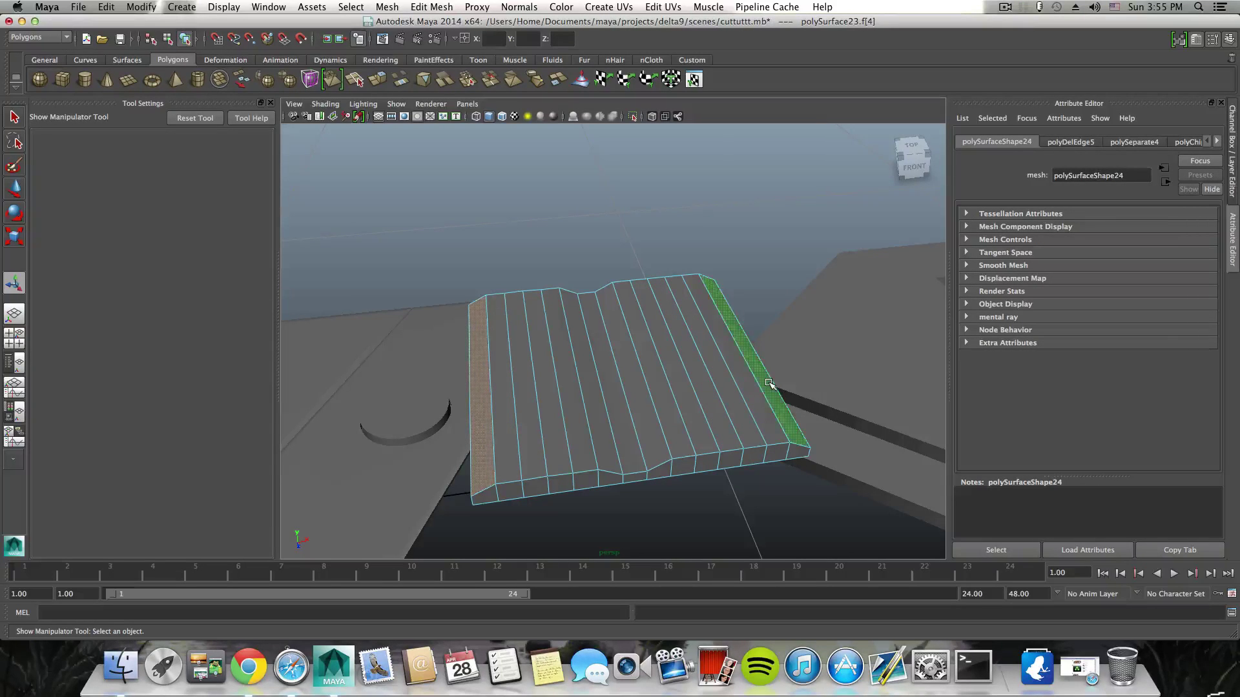
left_click_drag(765, 388, 646, 414, "alt")
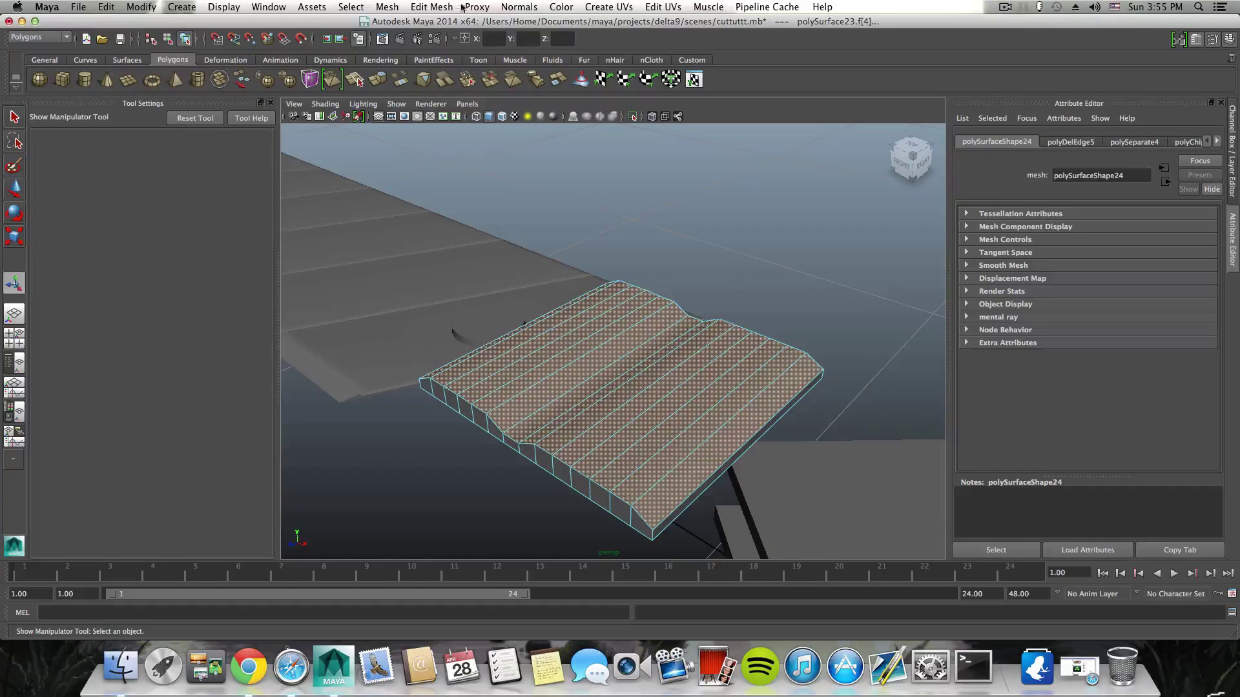
Step: Turn off Keep Faces Together and extrude the selected strips individually, with local Z translate 0.007 and local X scale 0.729
left_click(431, 6)
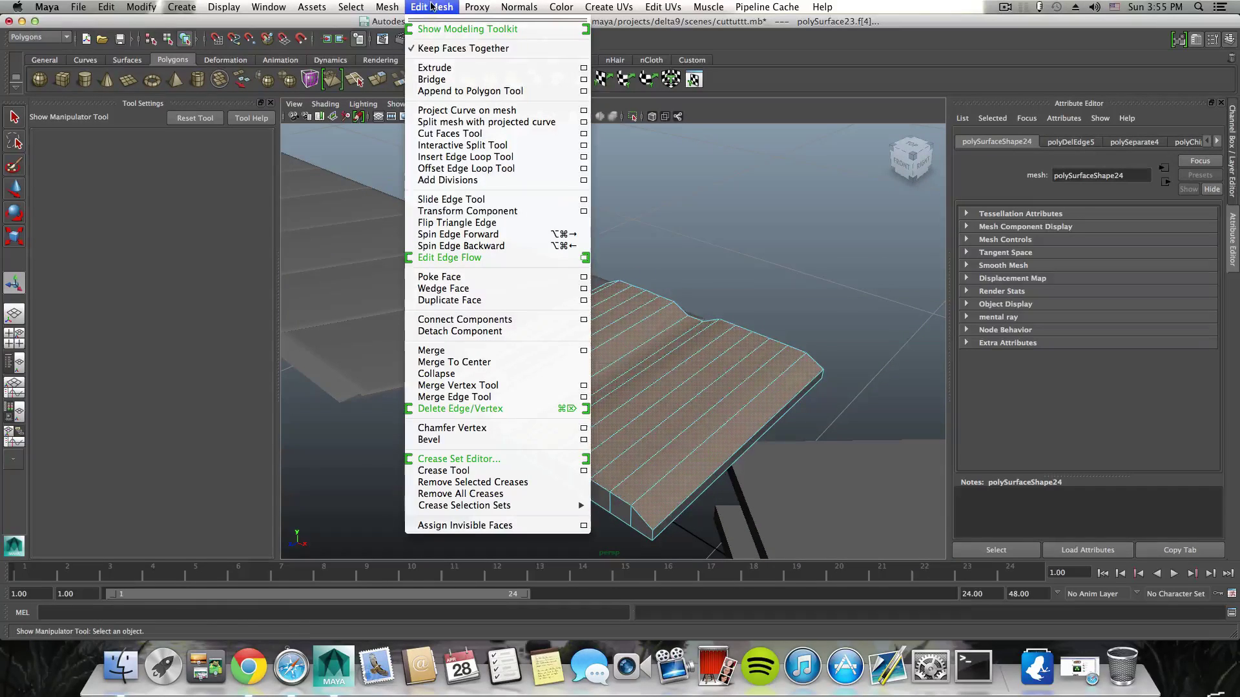
left_click(436, 50)
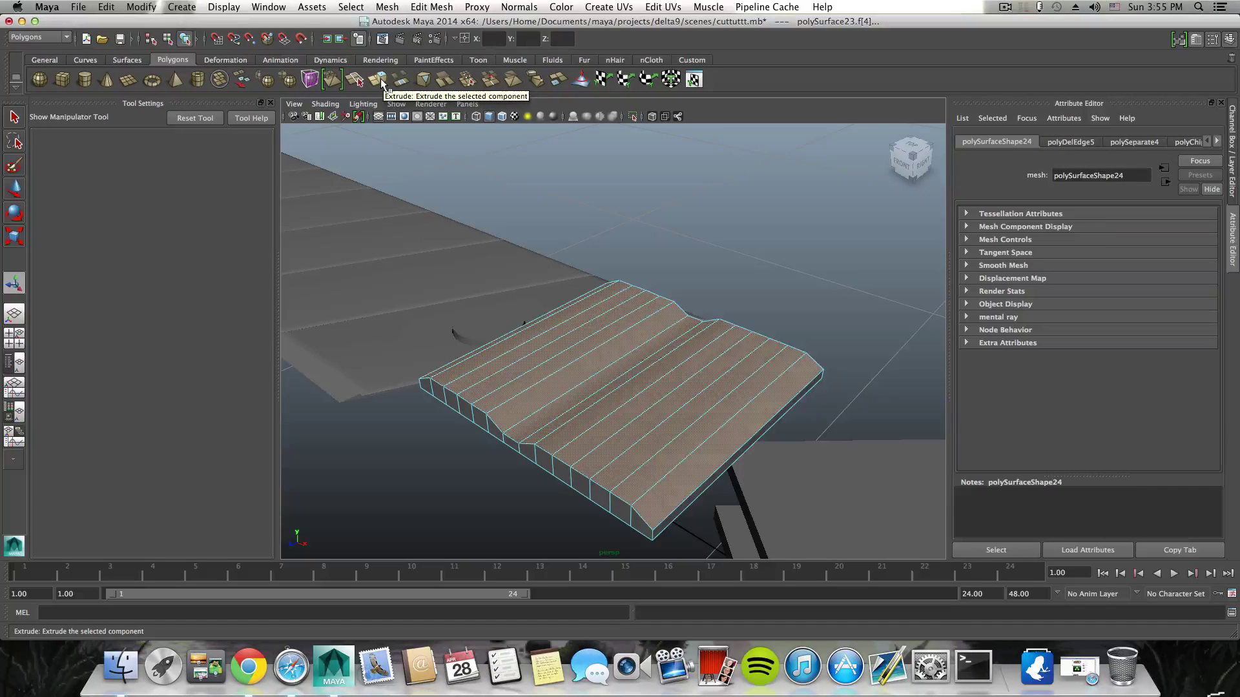
left_click_drag(626, 327, 703, 303, "alt")
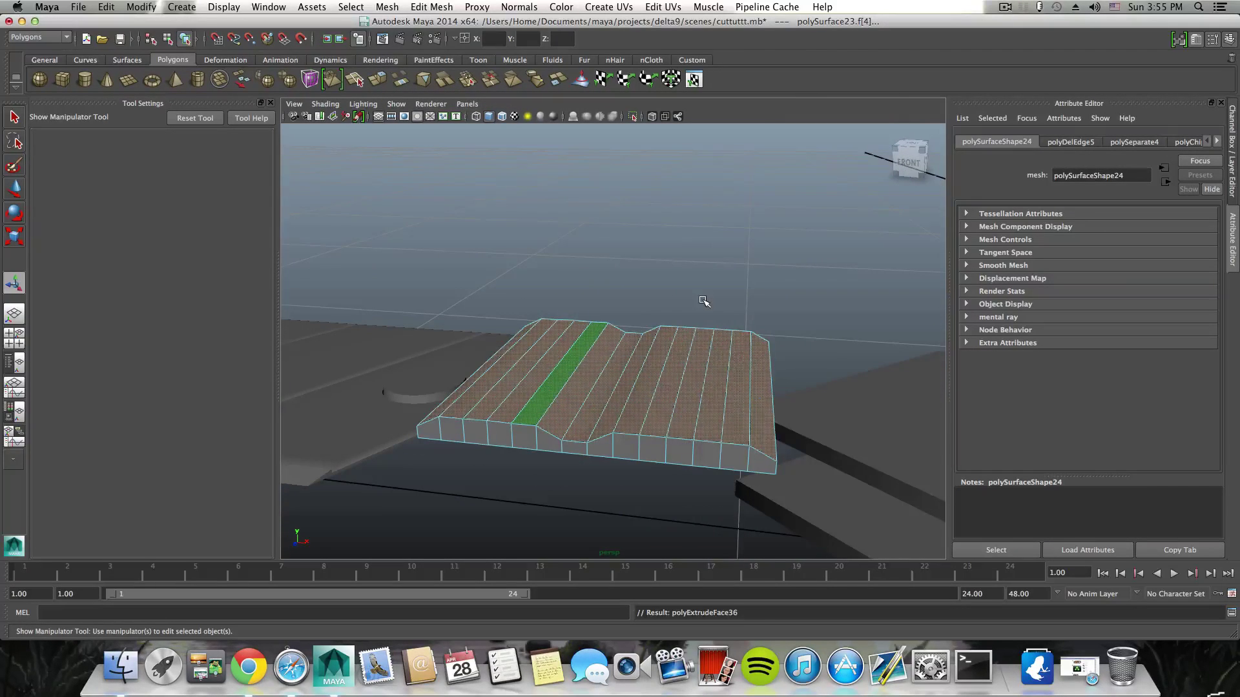
left_click_drag(550, 344, 650, 305, "alt")
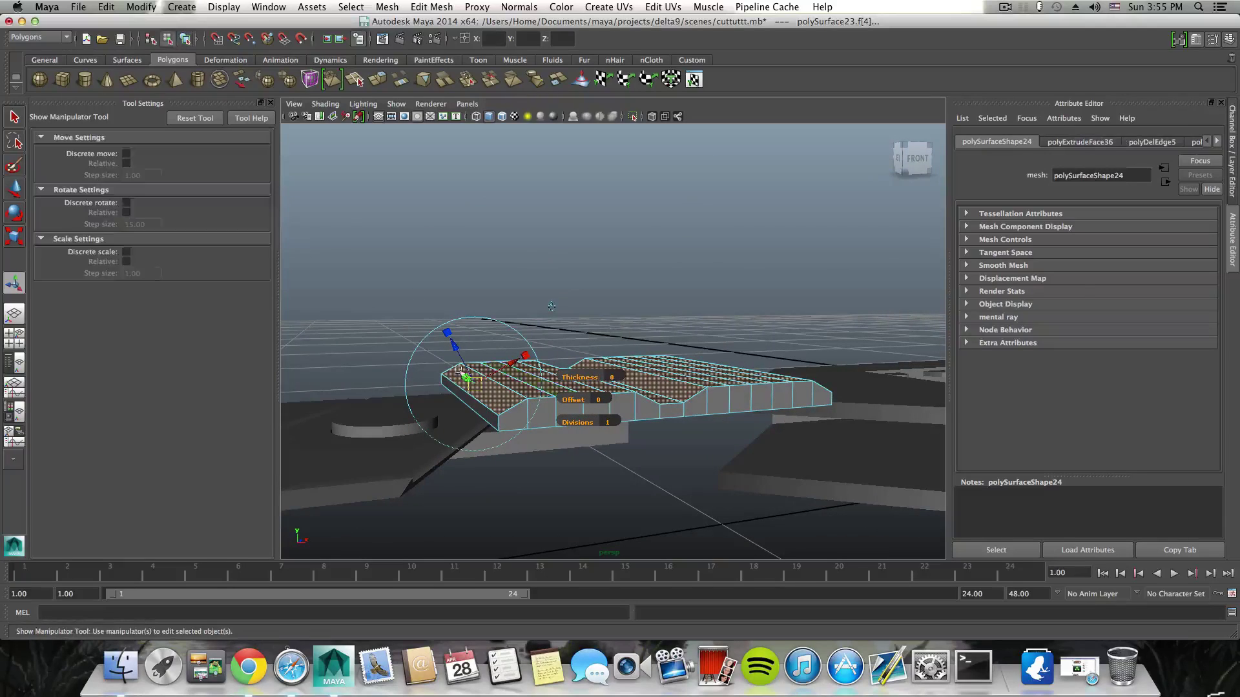
left_click_drag(456, 349, 510, 359)
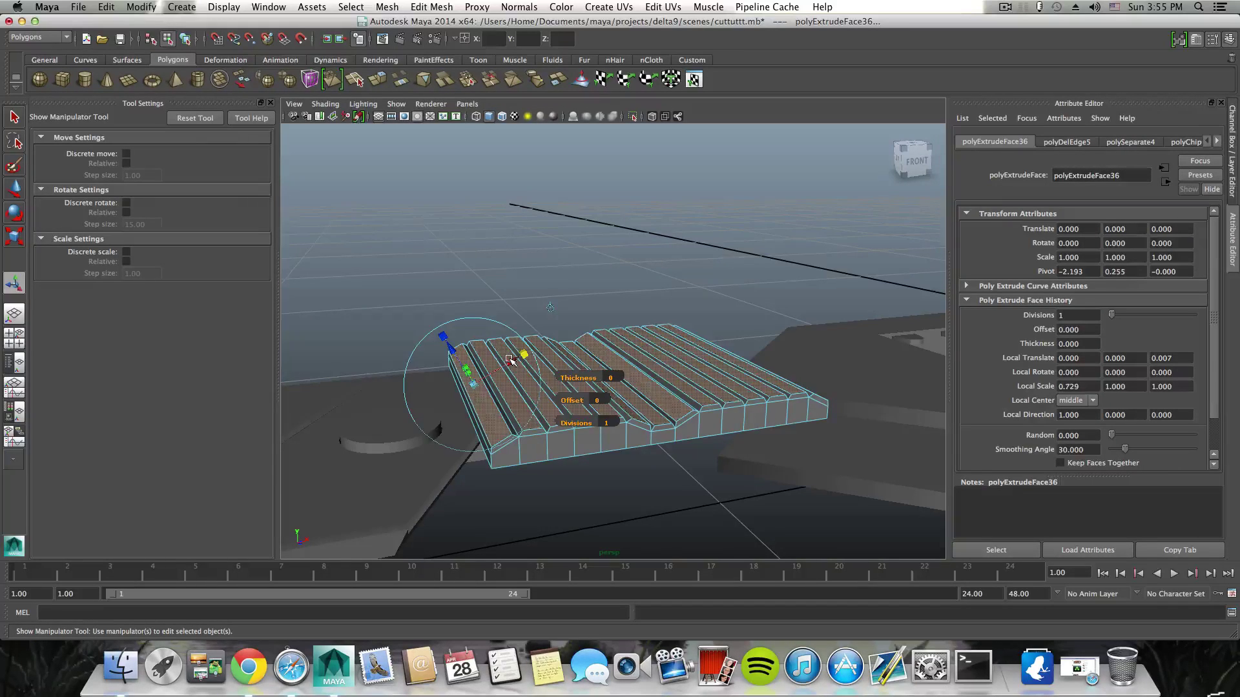
Step: Try to insert six evenly spaced edge loops across the plate's ridges
left_click_drag(500, 369, 642, 386, "alt")
key("F8")
right_click_drag(640, 393, 589, 413, "shift")
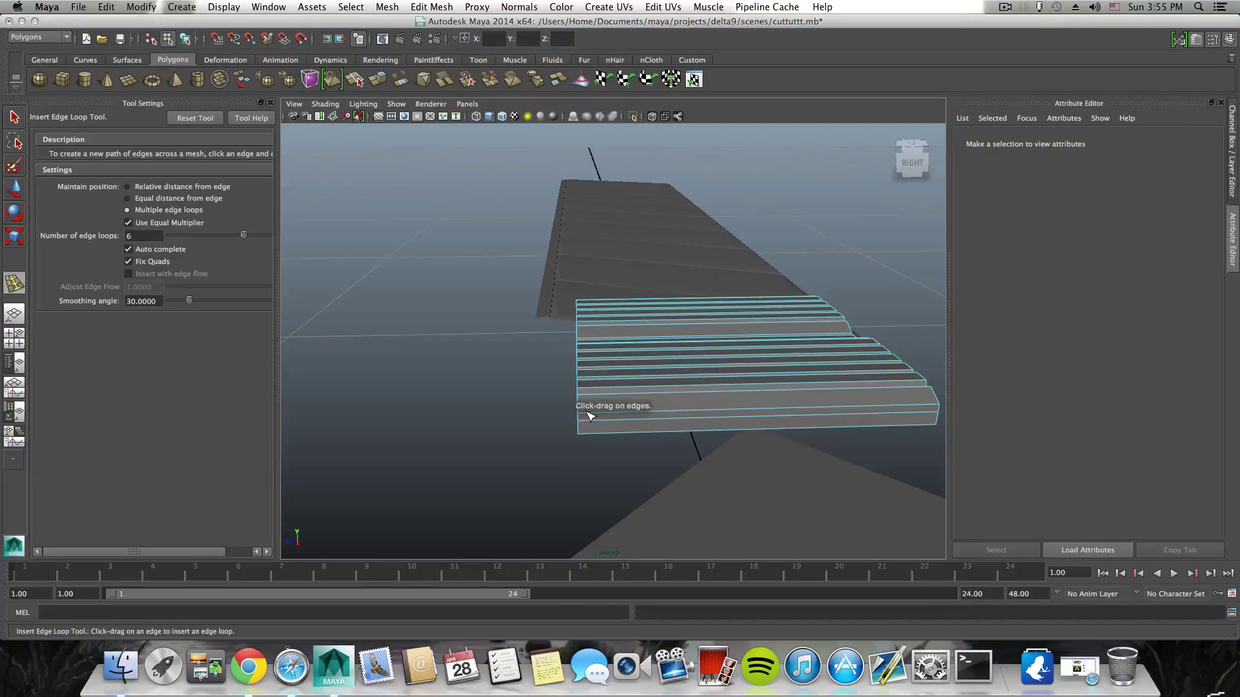
left_click(589, 413)
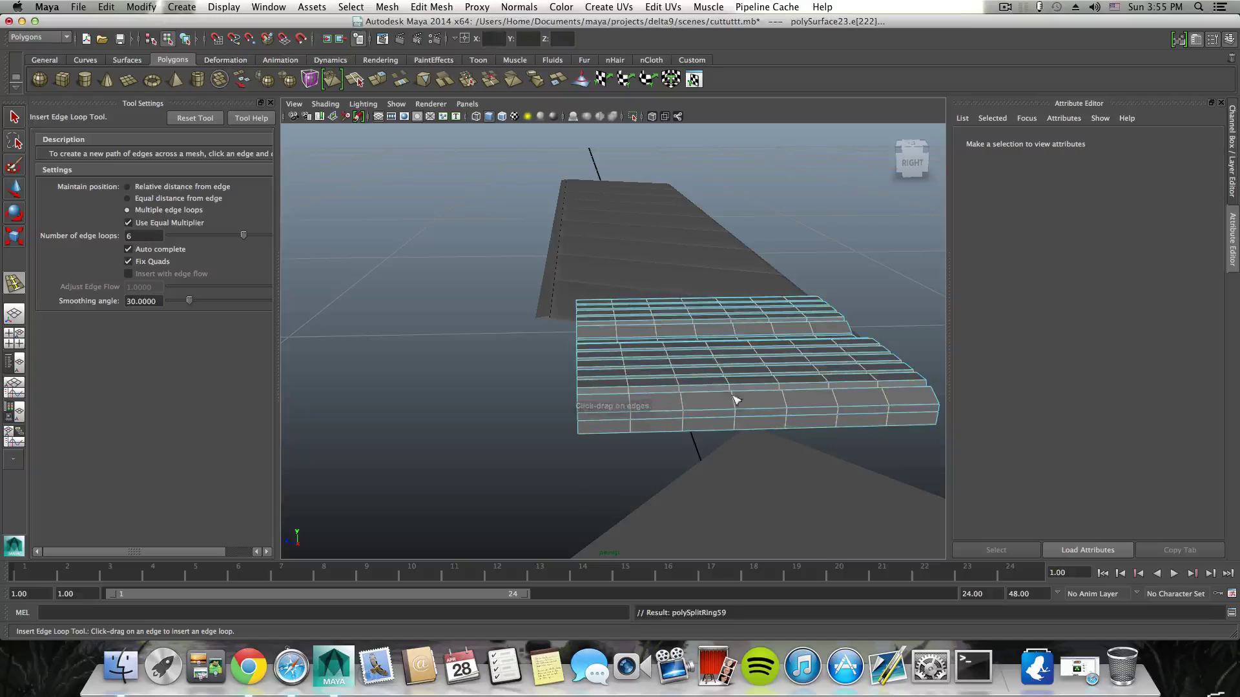
left_click_drag(747, 429, 638, 411, "alt")
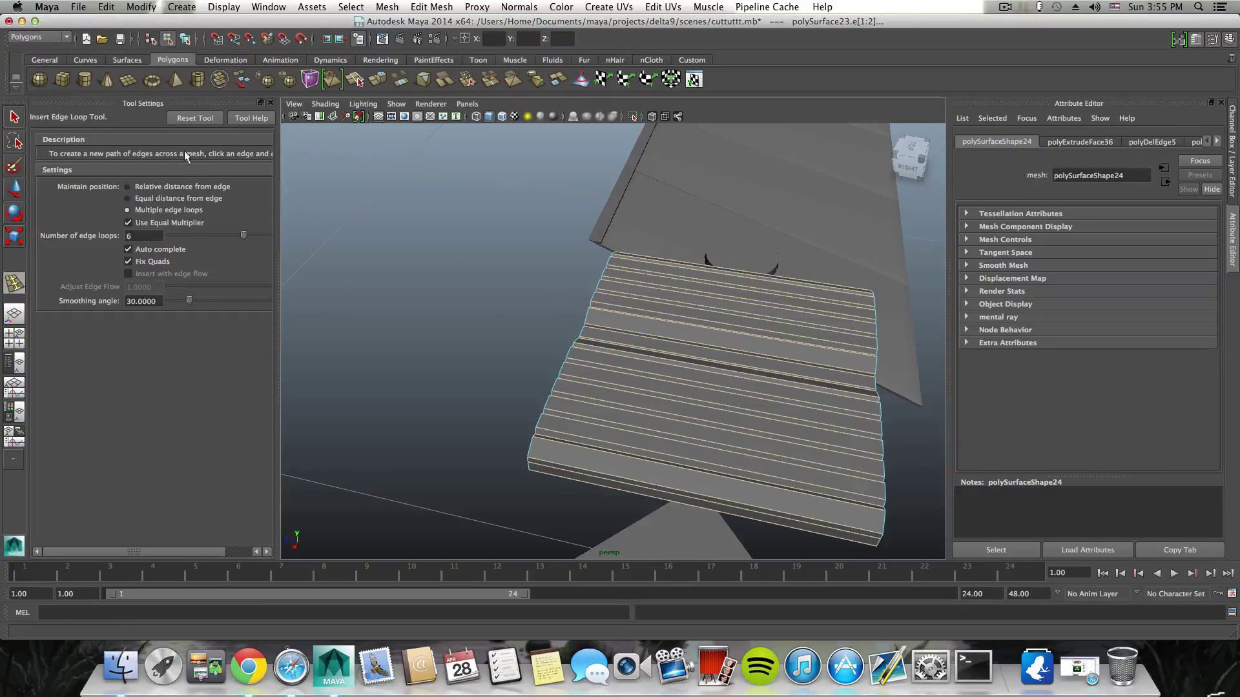
left_click(272, 104)
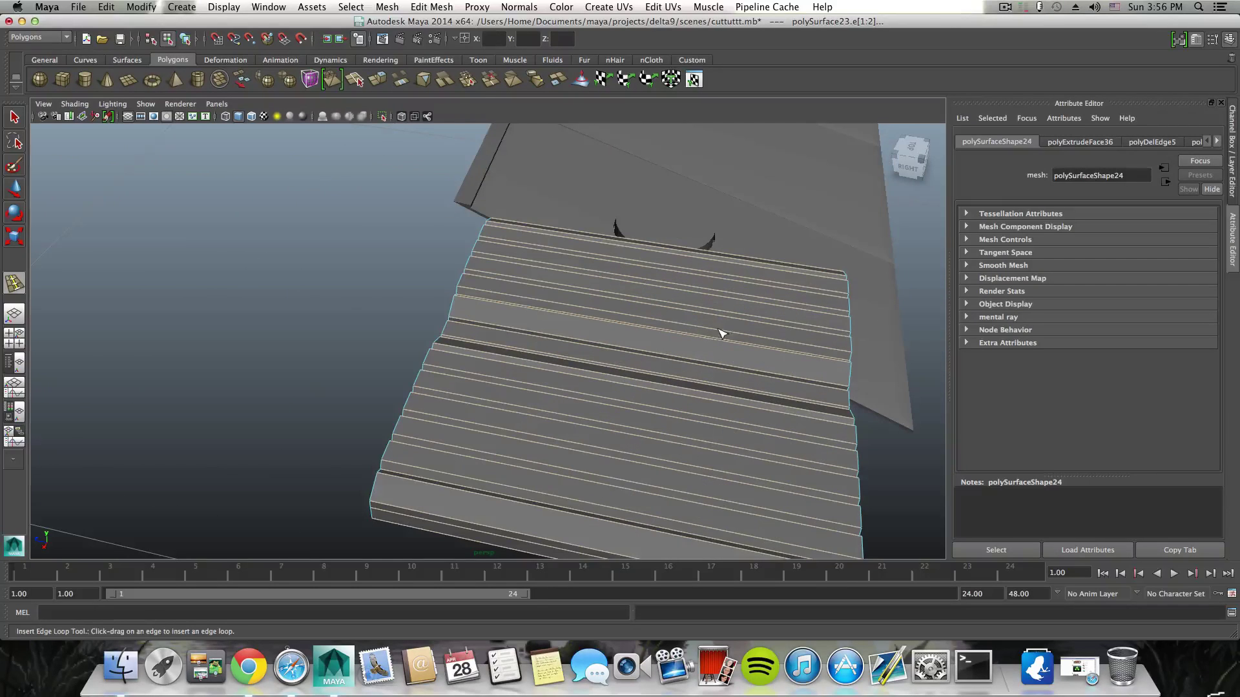
left_click_drag(723, 332, 559, 310, "alt")
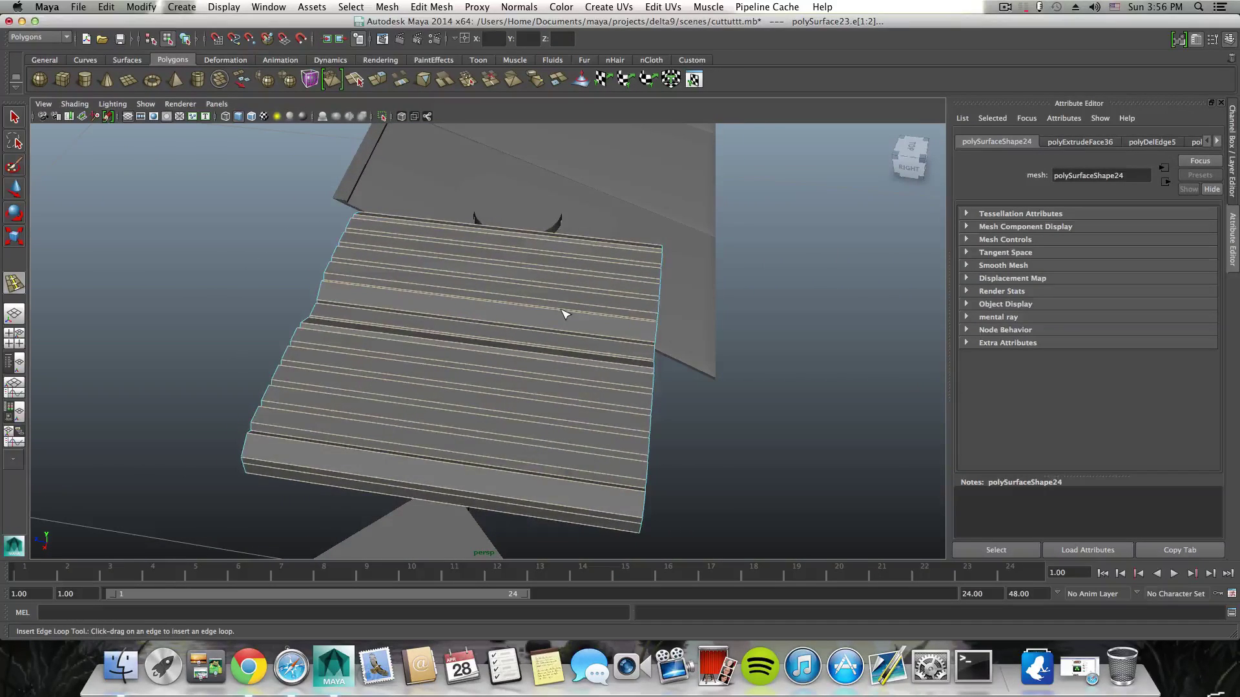
Step: Reset the Insert Edge Loop tool to its defaults and insert one edge loop across the ridges near each end of the plate
key("F8")
left_click(15, 117)
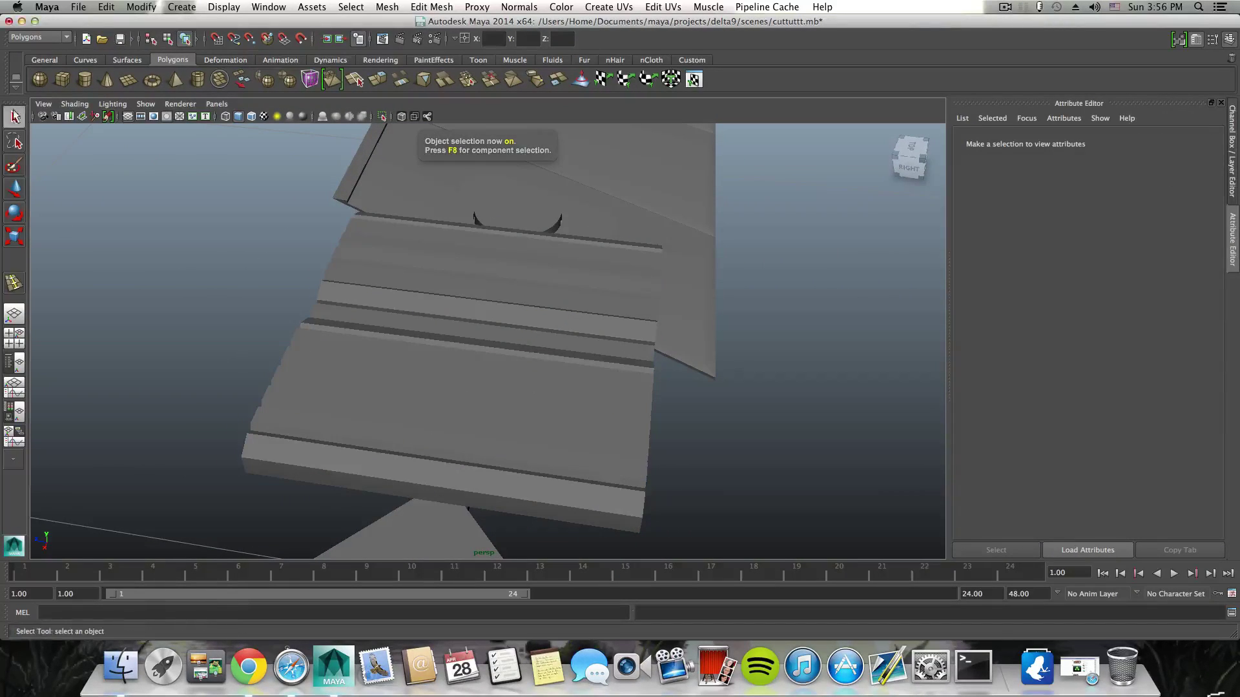
left_click(491, 378)
left_click_drag(478, 407, 493, 395, "alt")
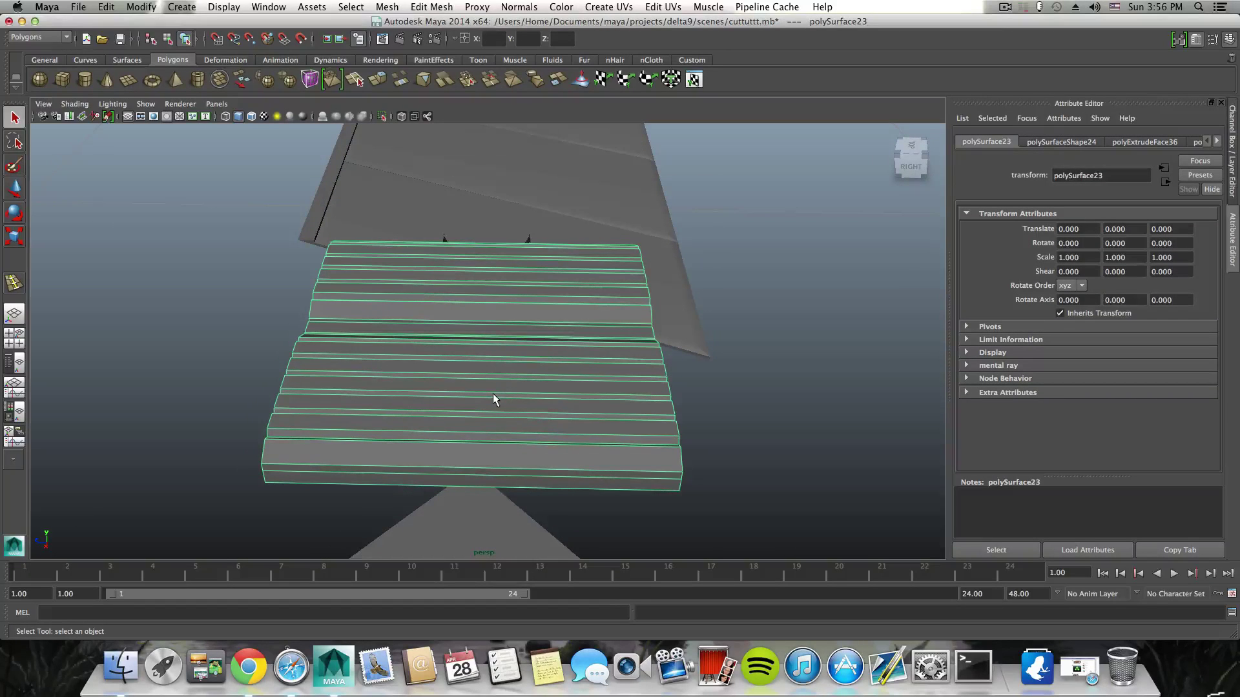
right_click(494, 395, "shift")
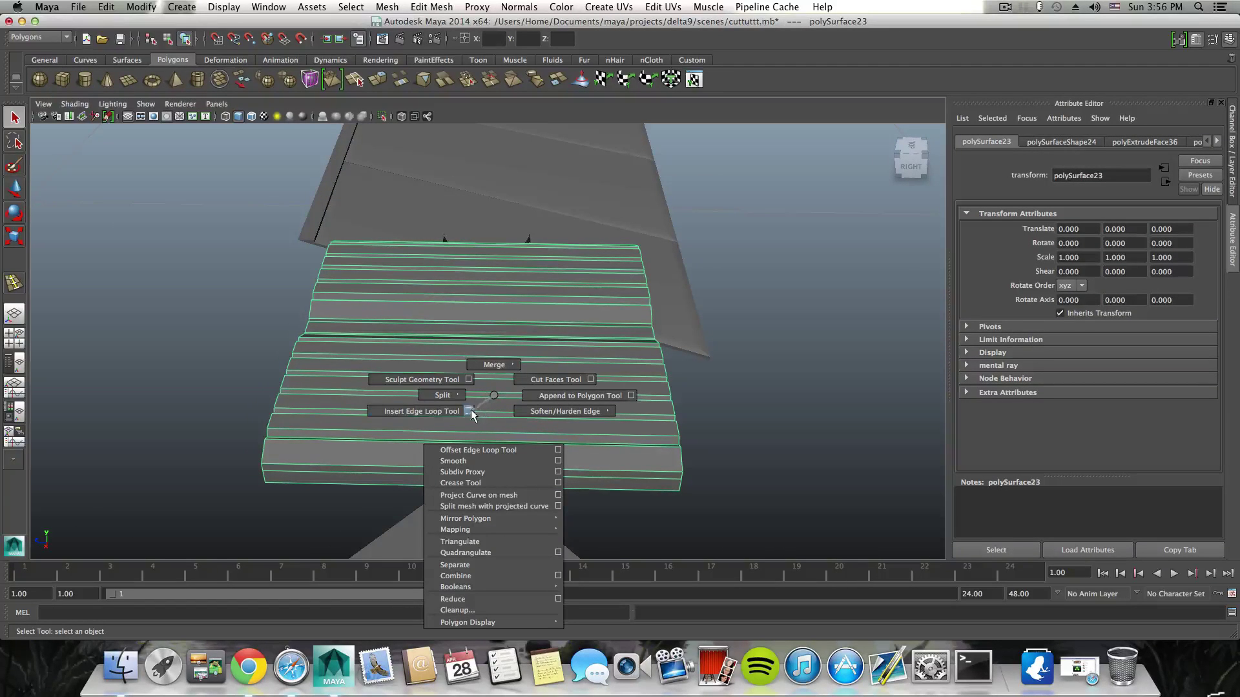
left_click(470, 412)
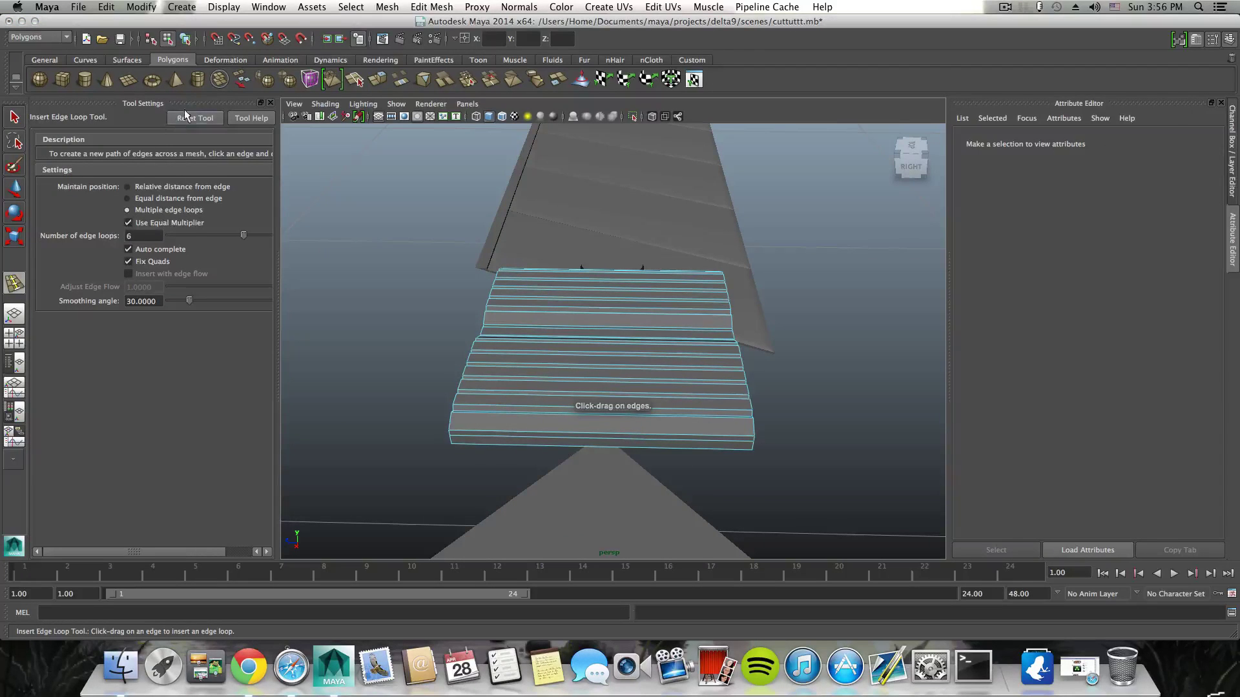
left_click(187, 117)
left_click_drag(476, 416, 457, 414)
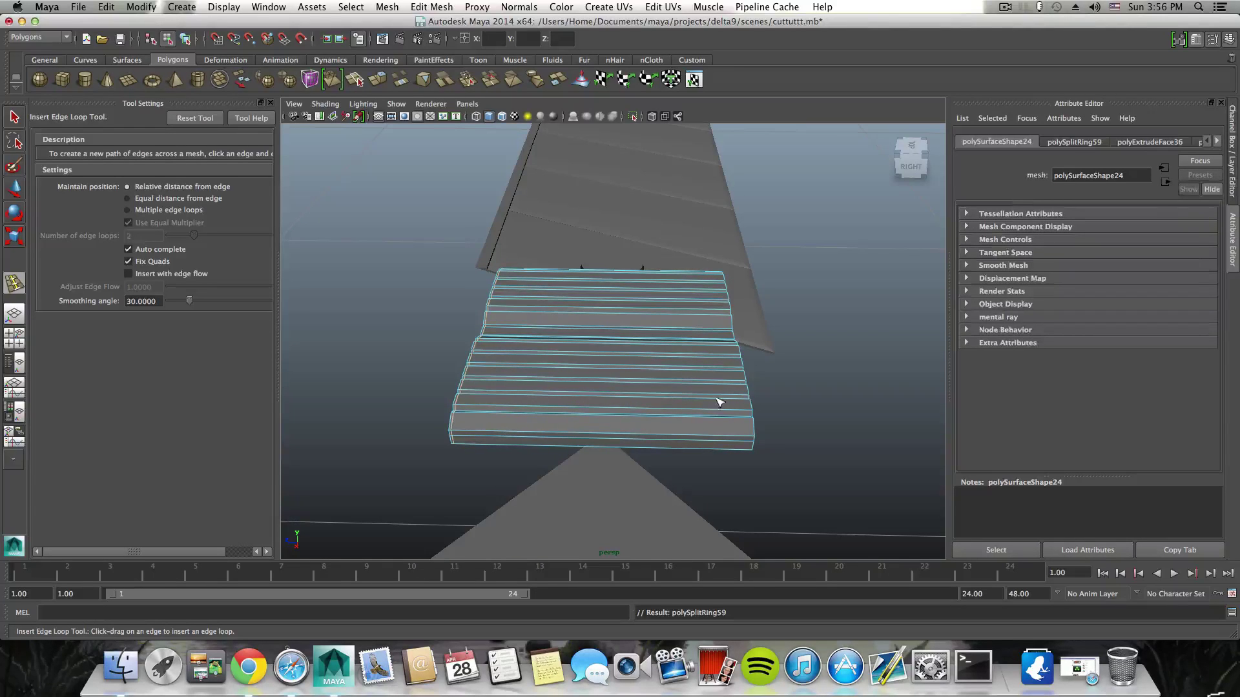
left_click_drag(722, 403, 753, 419)
Step: Switch to face selection and select the long top faces of all the ridges on both humps of the plate
left_click_drag(648, 431, 678, 360, "alt")
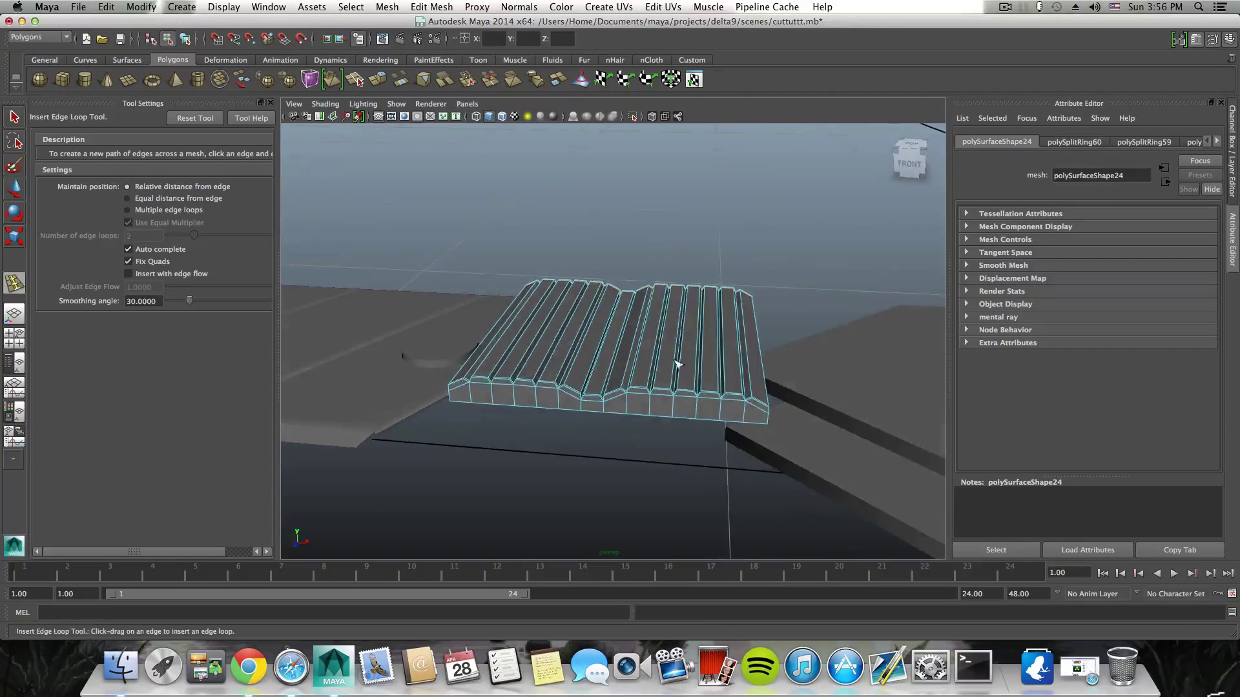
right_click(644, 342)
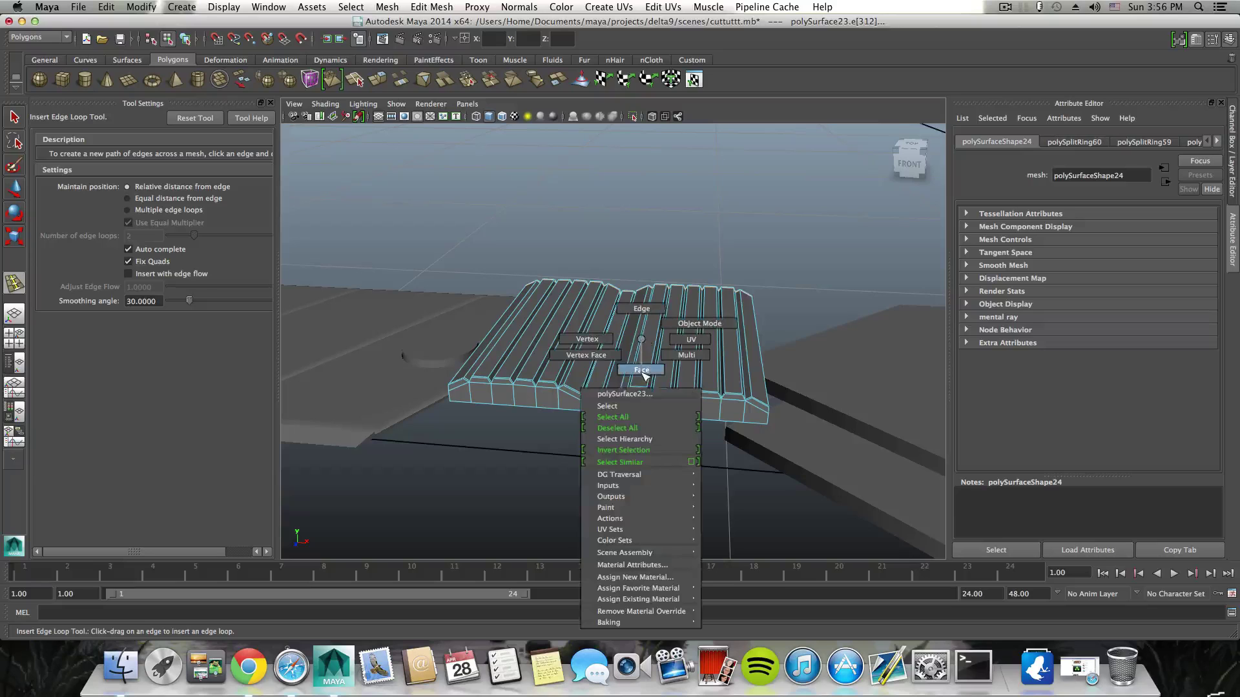
left_click(15, 118)
left_click_drag(471, 357, 512, 353, "alt")
left_click(516, 378)
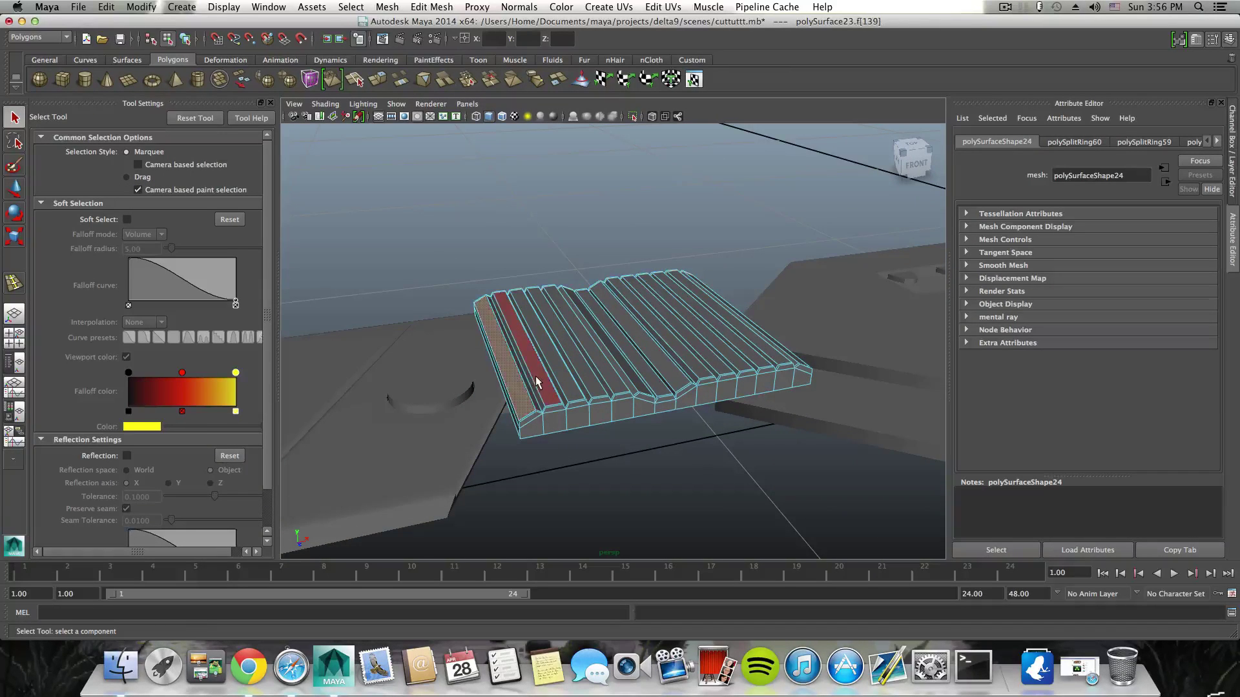
left_click(536, 383, "shift")
left_click(559, 381, "shift")
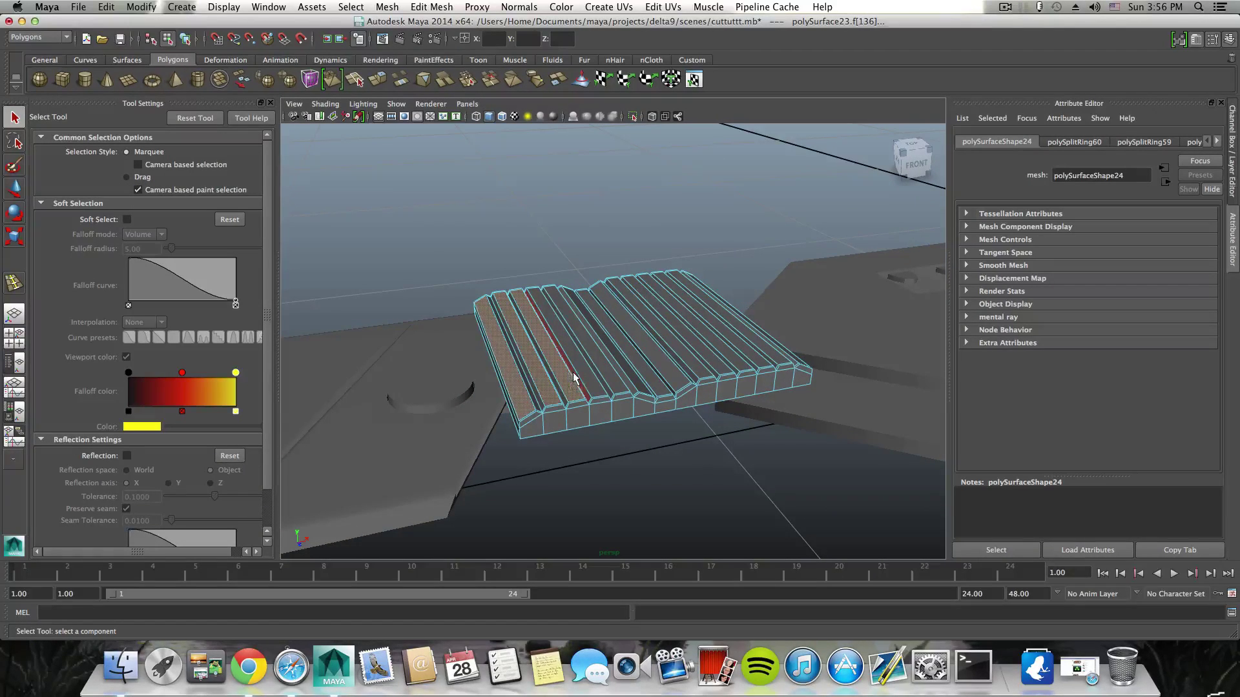
left_click(608, 374, "shift")
left_click(640, 381, "shift")
left_click(658, 380, "shift")
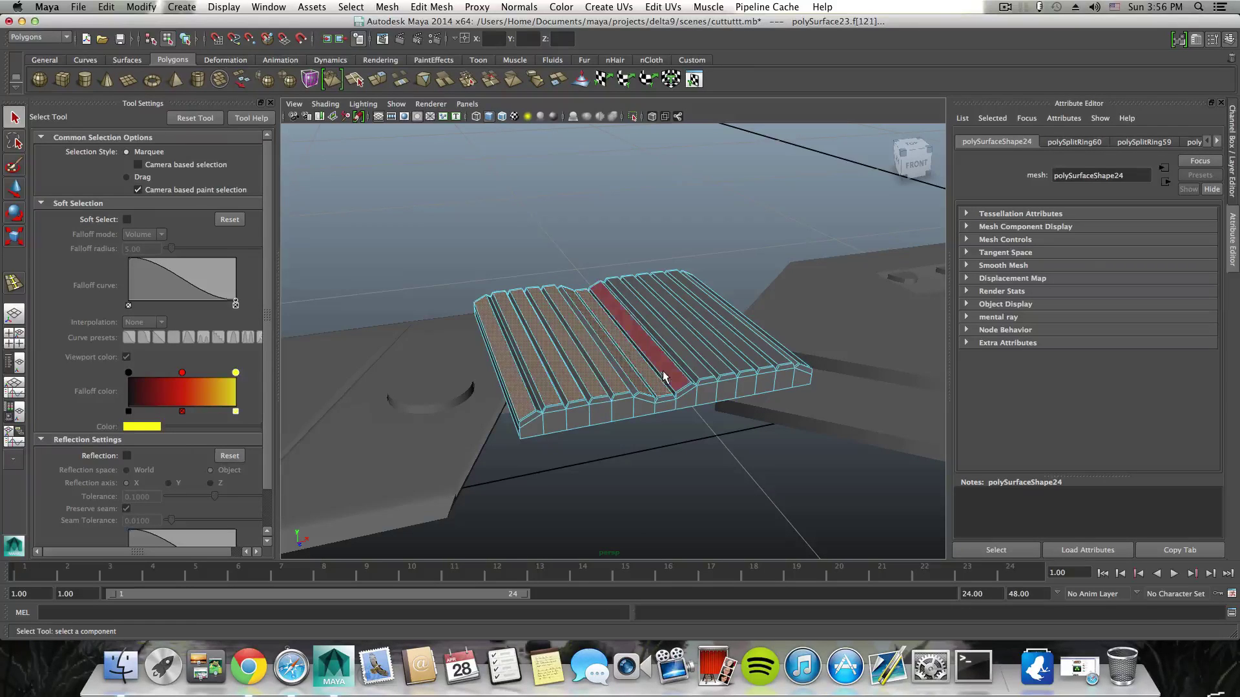
left_click(672, 376, "shift")
left_click(677, 377, "shift")
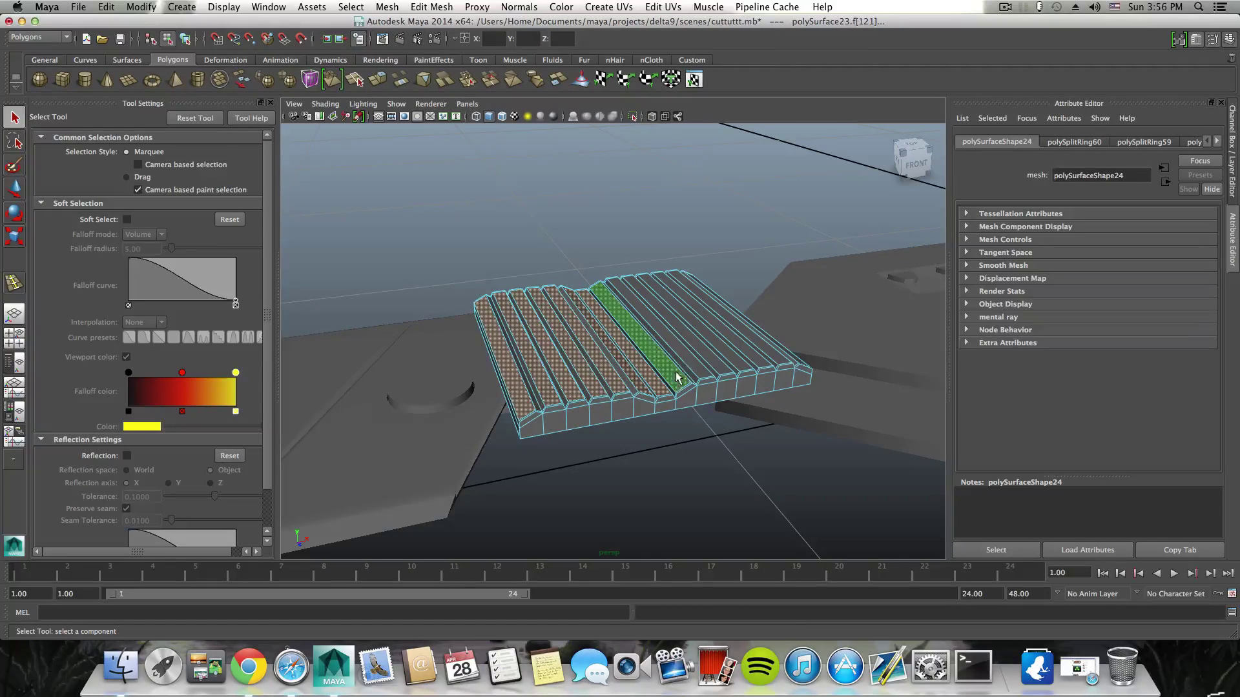
left_click(695, 367, "shift")
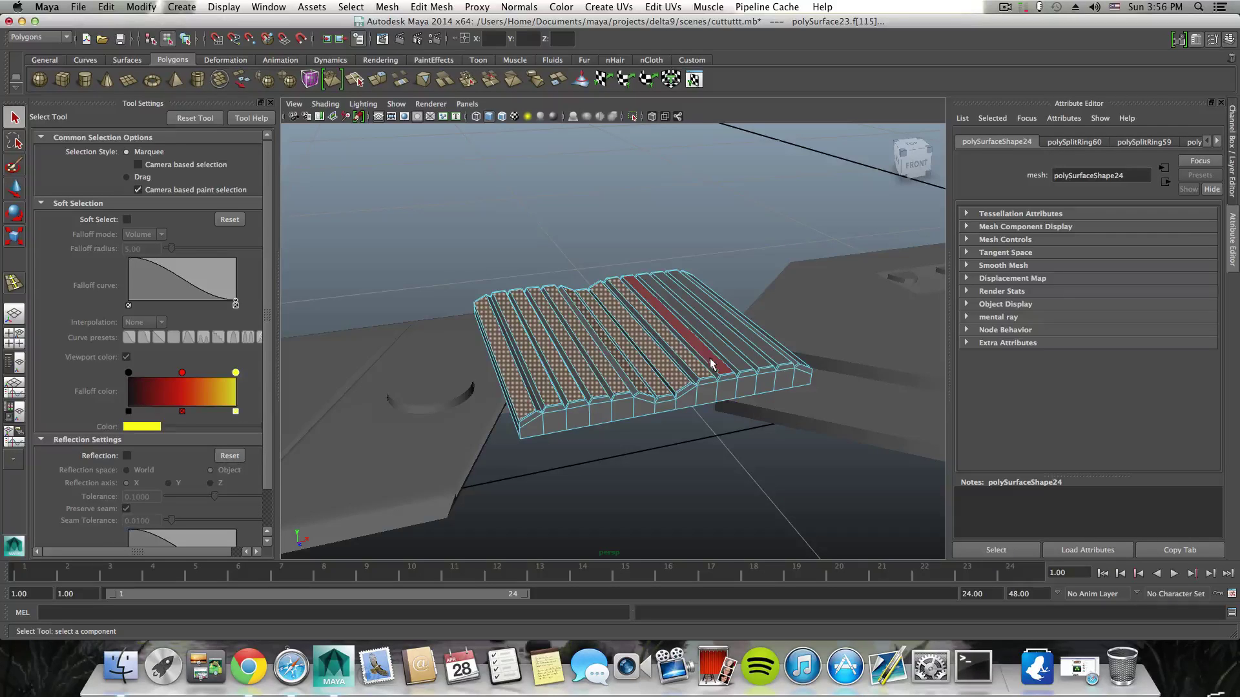
left_click(733, 361, "shift")
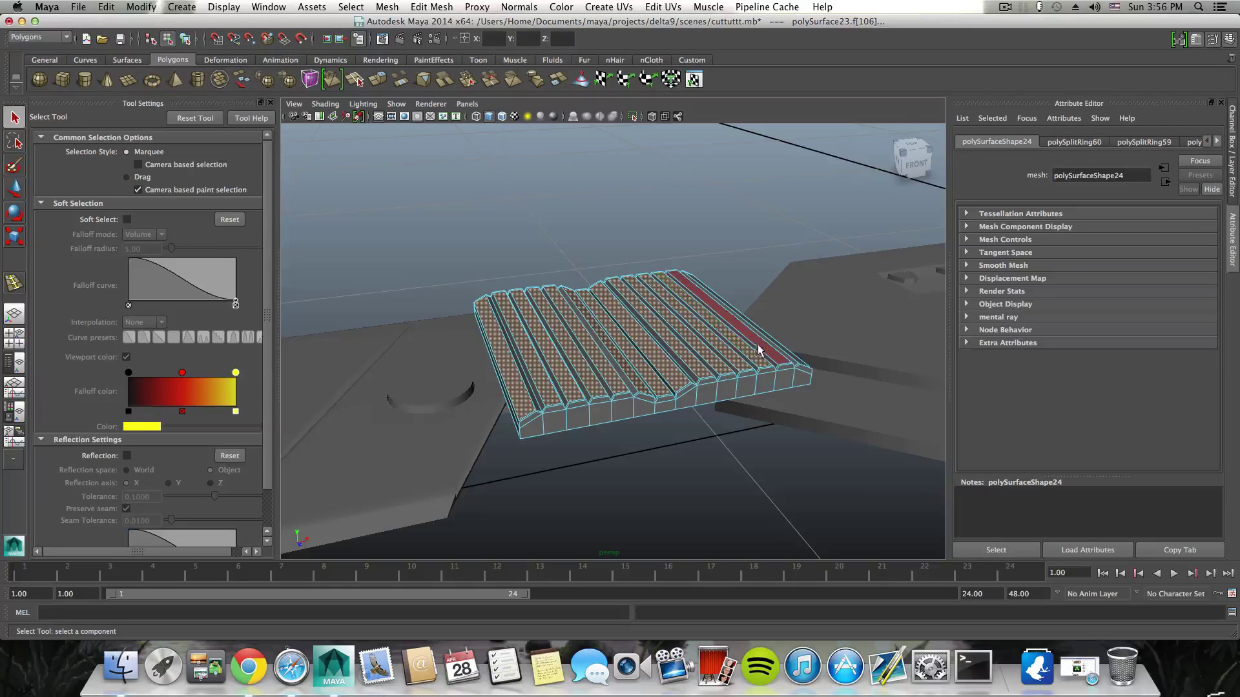
double_click(759, 349, "shift")
left_click_drag(759, 351, 713, 381, "alt")
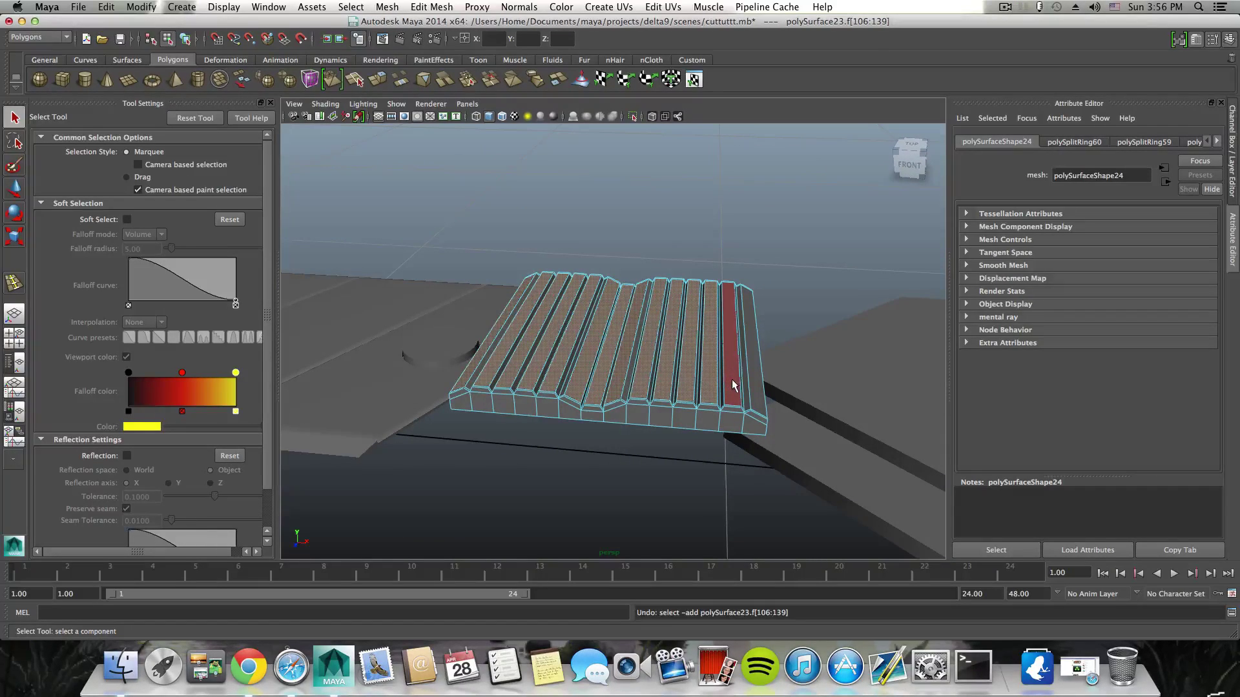
left_click(731, 384)
left_click_drag(737, 405, 669, 385, "alt")
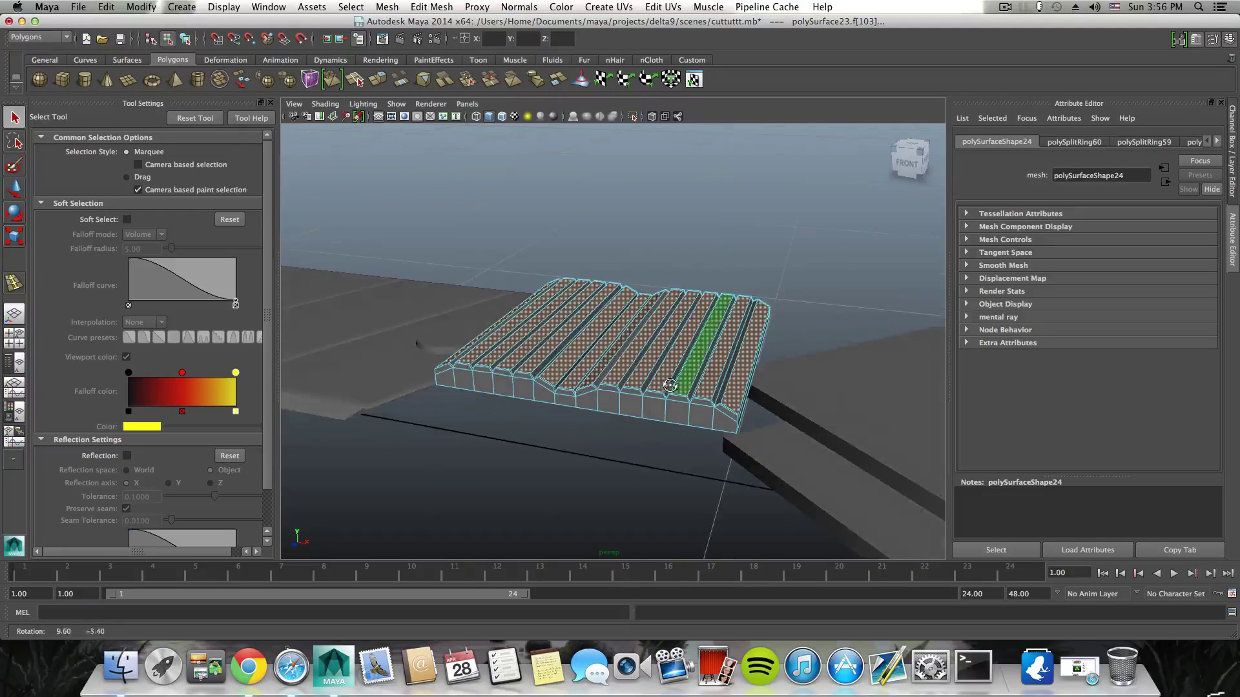
Step: Extrude the selected ridge faces individually with local Z translate 0.002 and local X scale 0.897
right_click(592, 310, "shift")
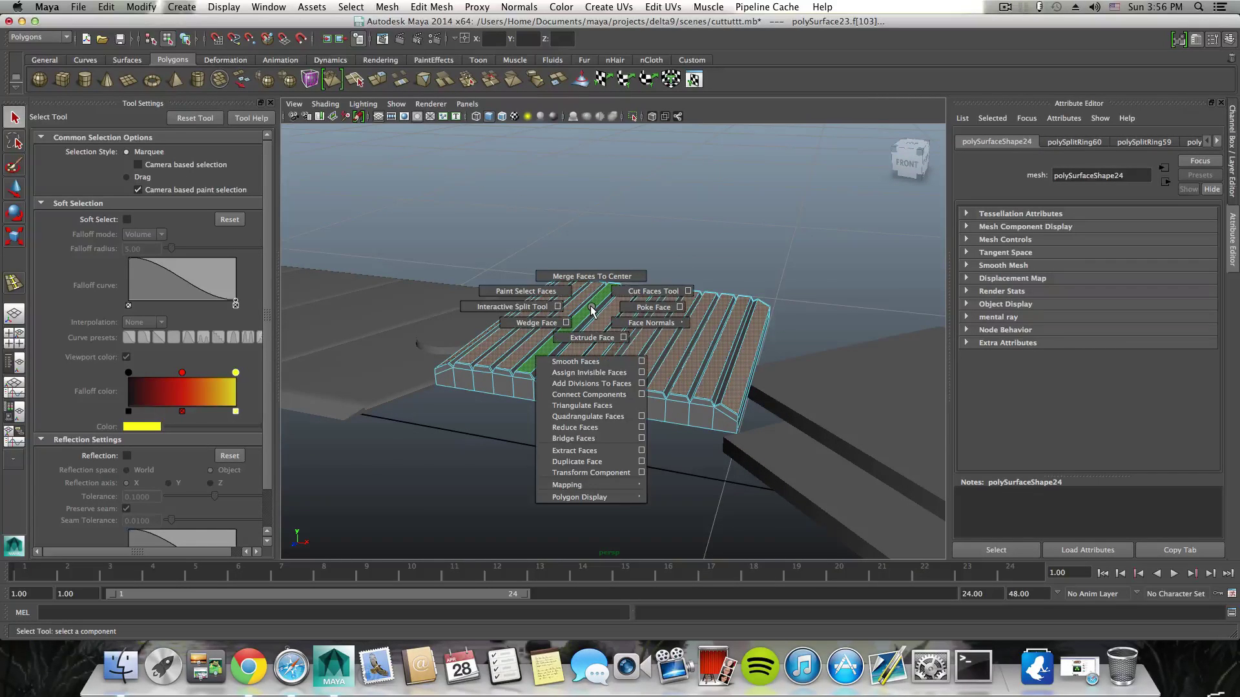
left_click(609, 335)
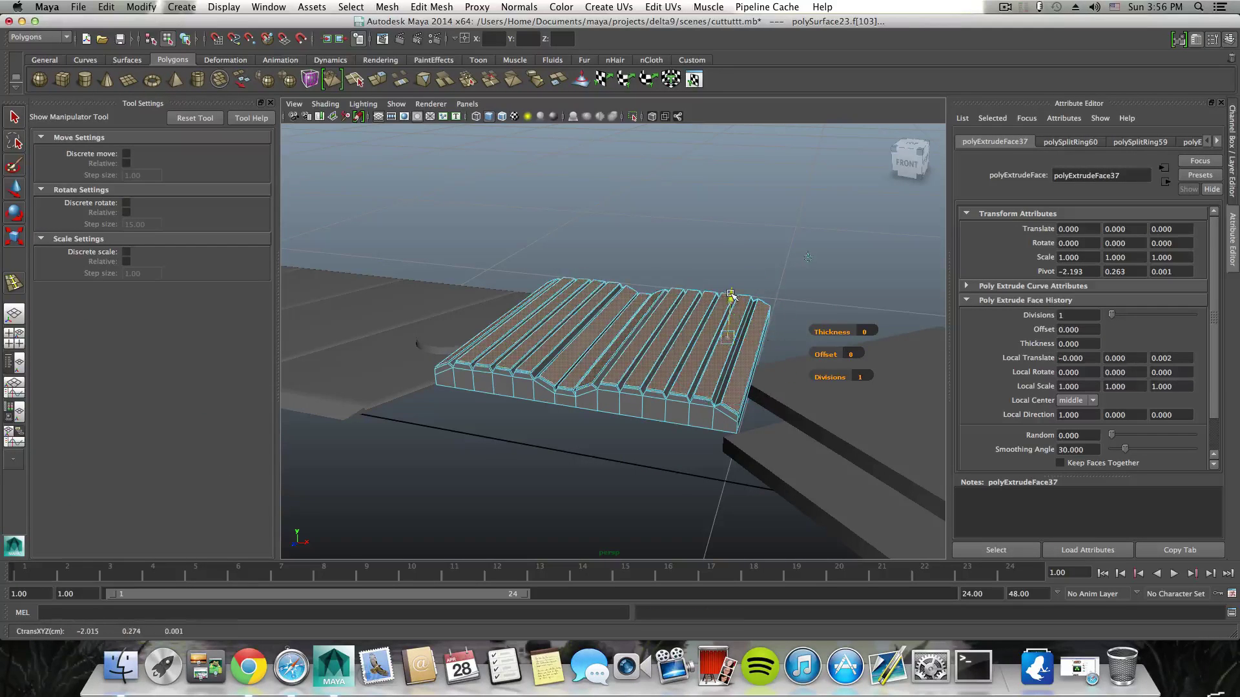
left_click_drag(807, 257, 843, 236, "alt")
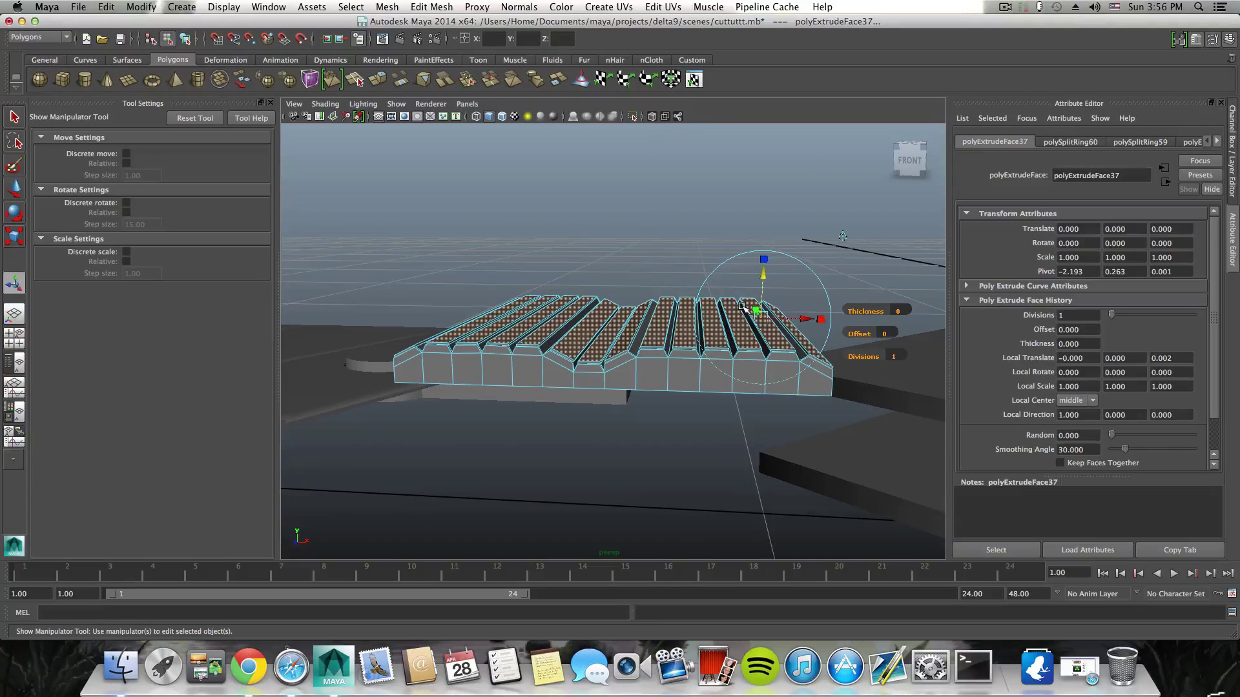
left_click_drag(822, 321, 809, 321)
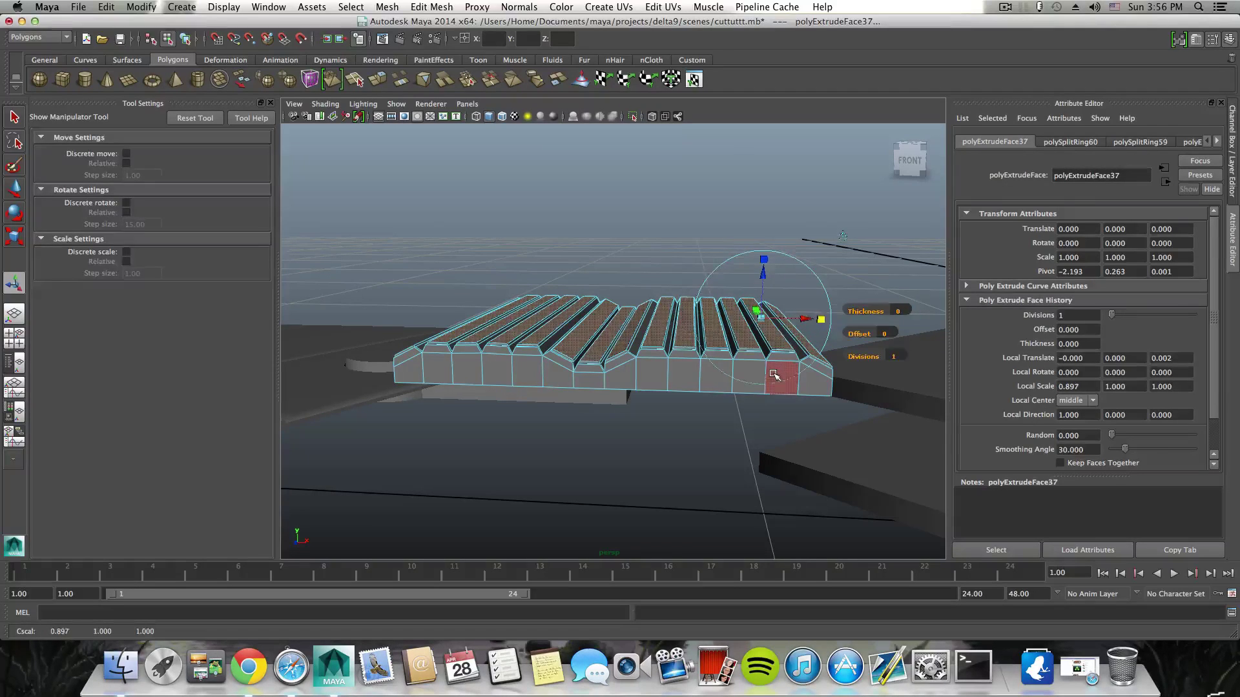
Step: Return to object mode and insert one edge loop across the ridges close to each end of the plate
key("F8")
left_click_drag(711, 381, 525, 388, "alt")
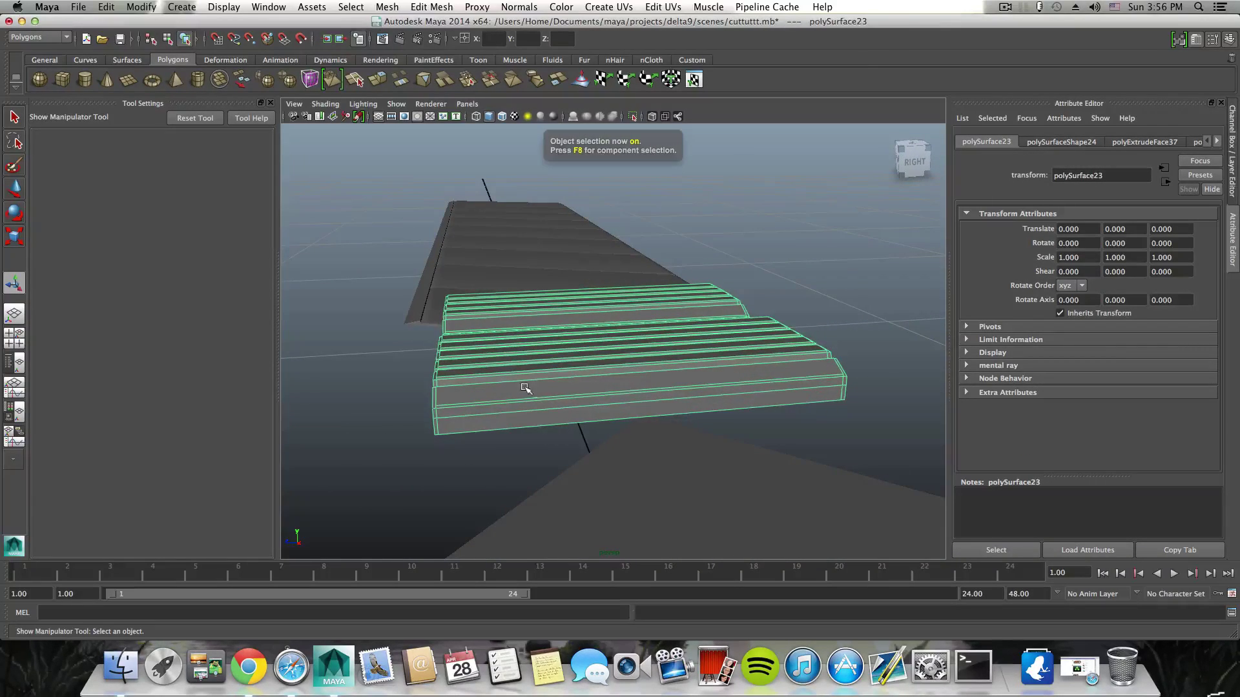
right_click_drag(513, 391, 455, 408, "shift")
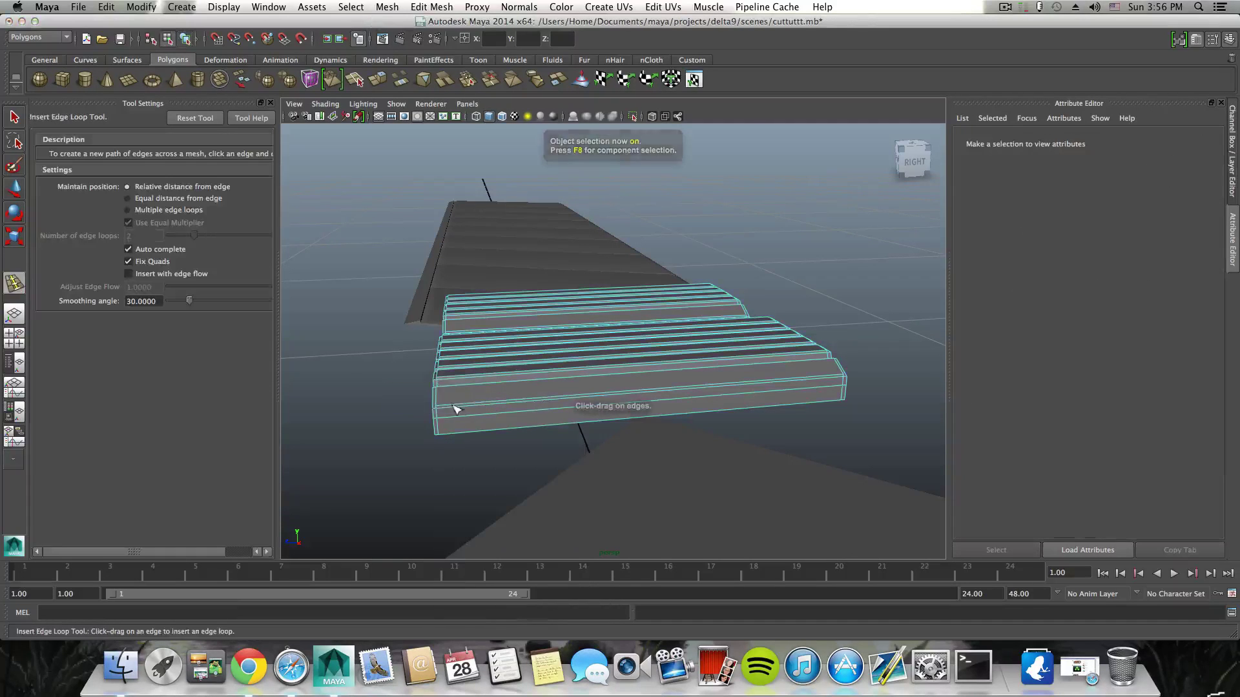
left_click_drag(450, 406, 442, 409)
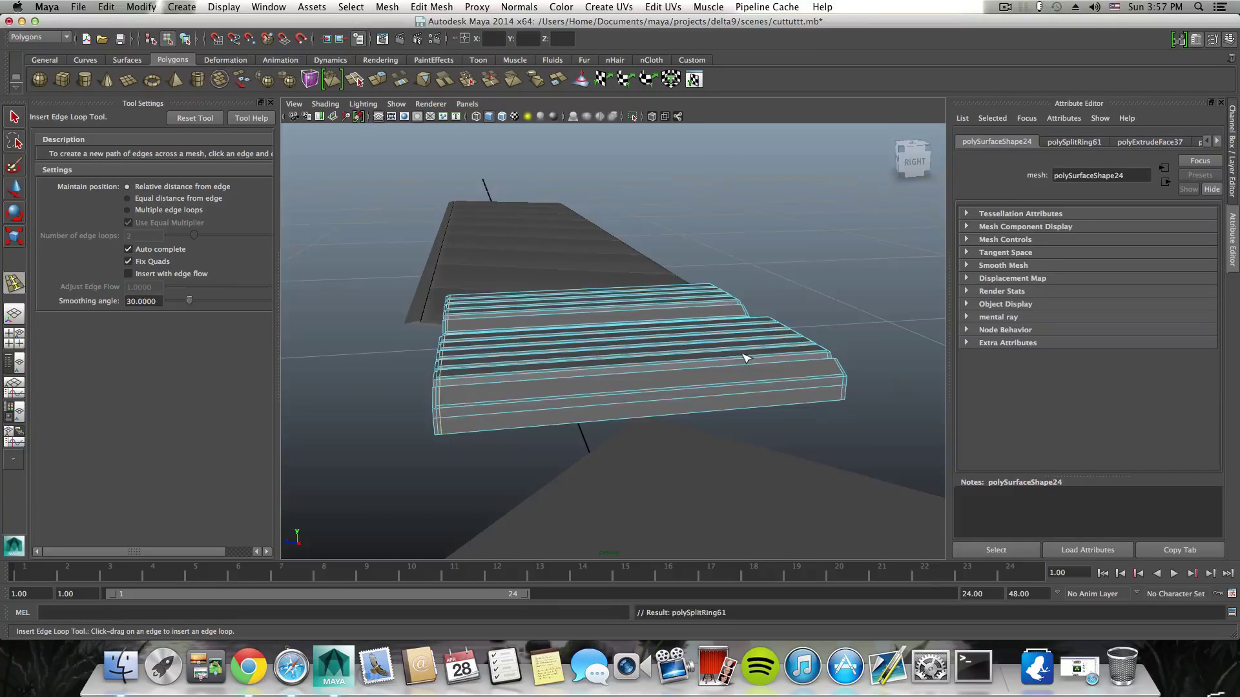
left_click_drag(742, 357, 686, 351, "alt")
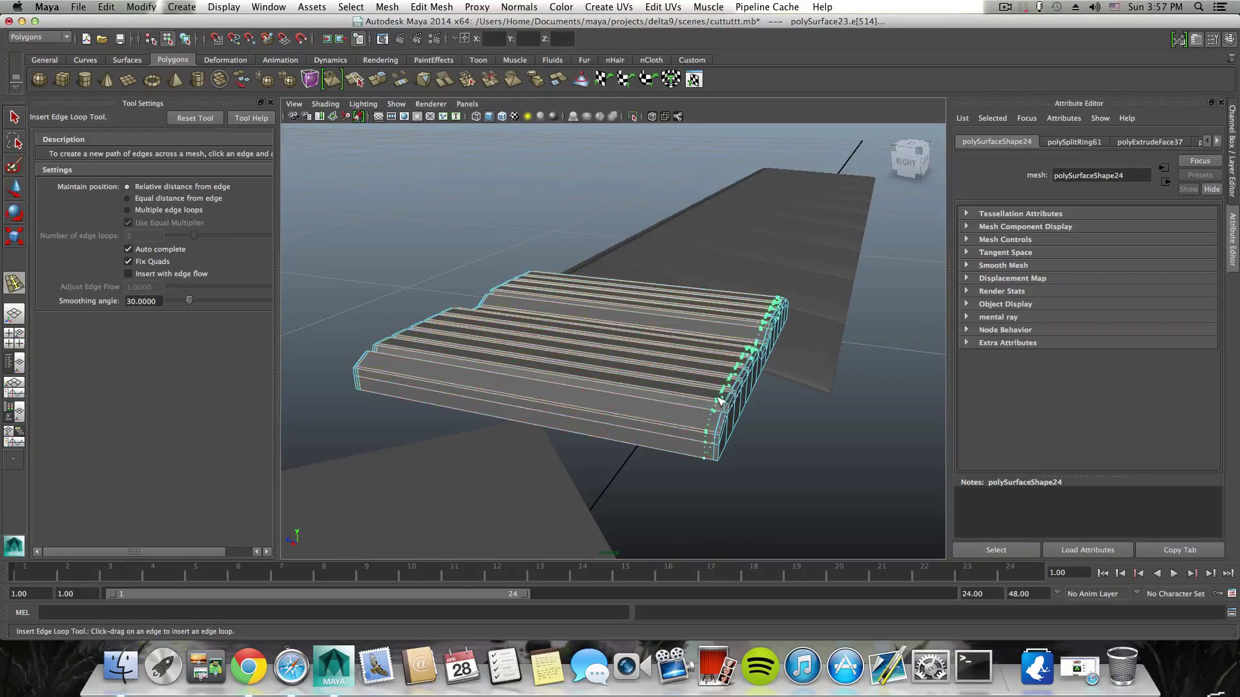
left_click_drag(719, 401, 723, 403)
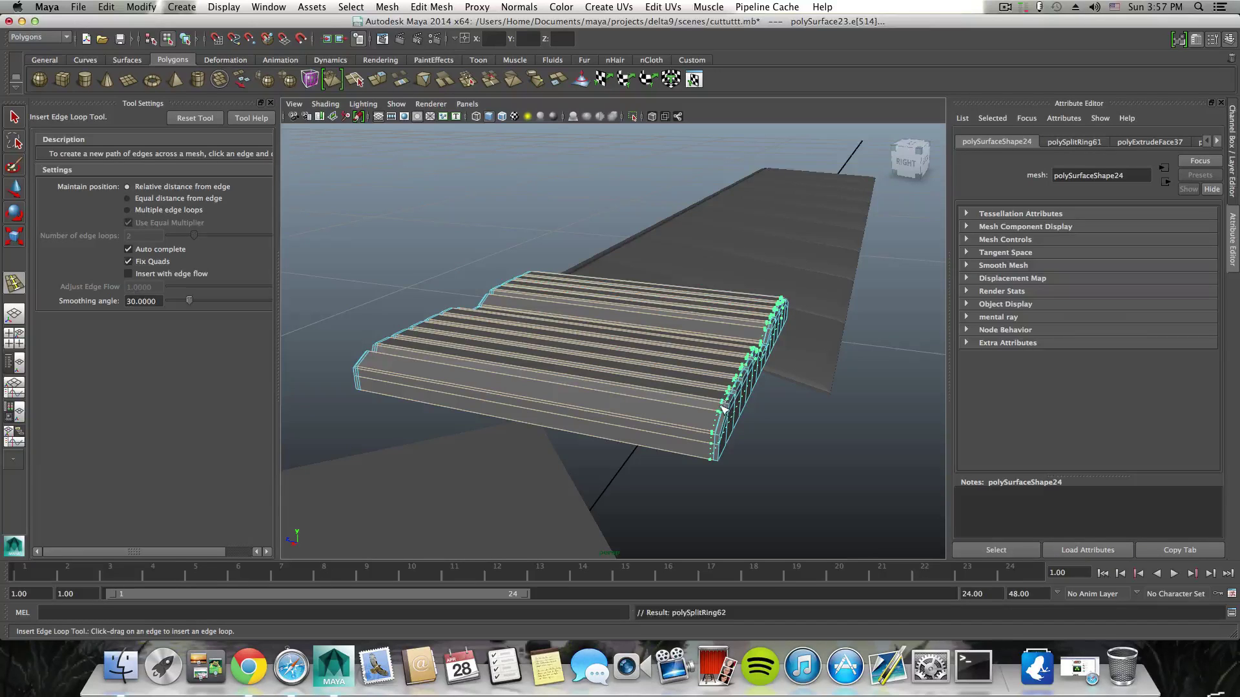
Step: Return to object mode, select the ridged plate and preview it as a smoothed mesh
left_click_drag(707, 420, 878, 394, "alt")
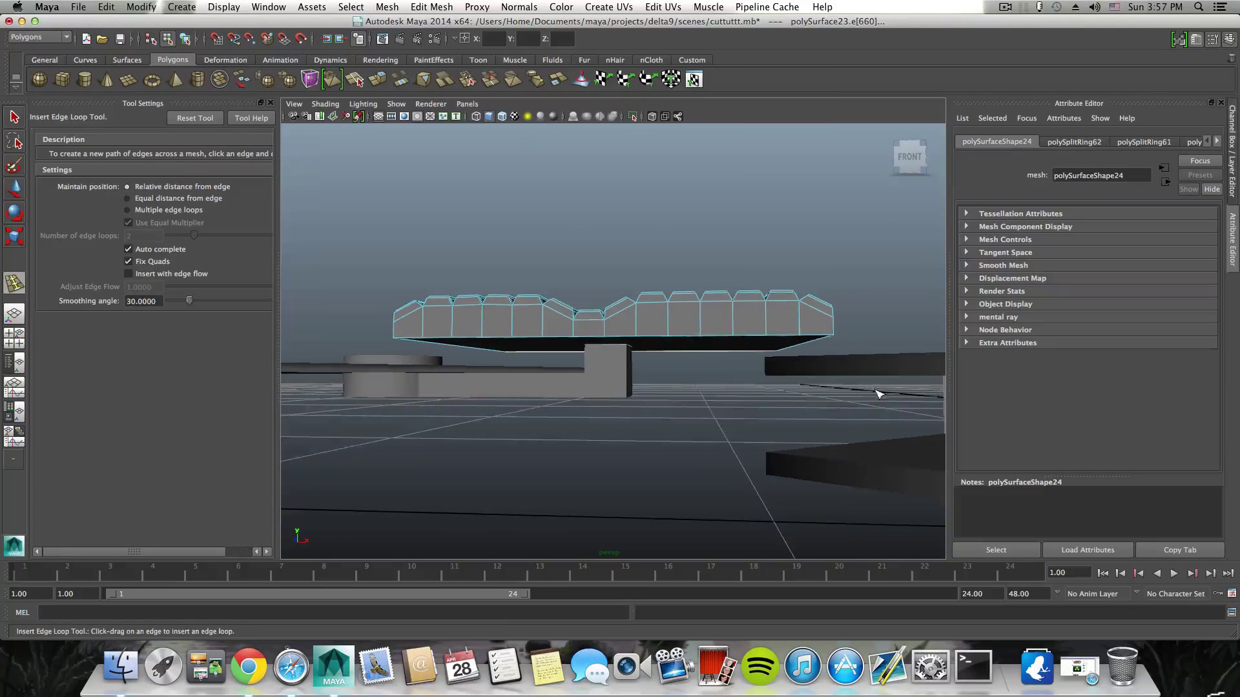
left_click_drag(777, 371, 754, 413, "alt")
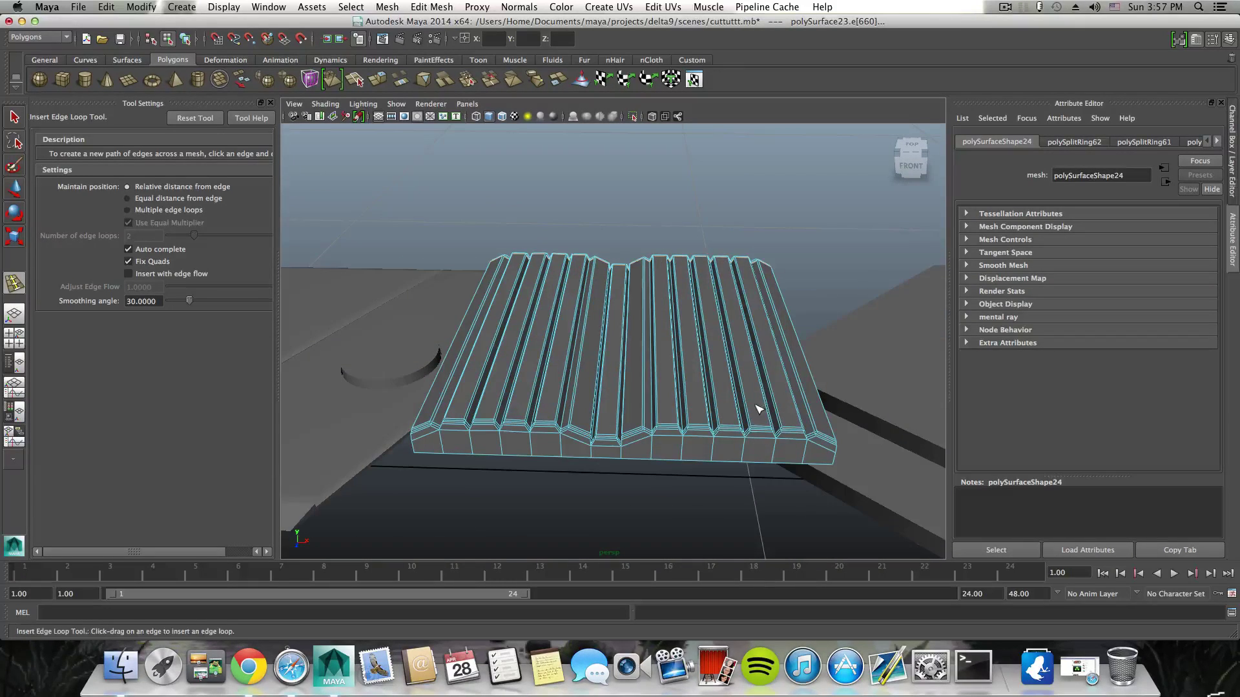
key("F8")
left_click(13, 116)
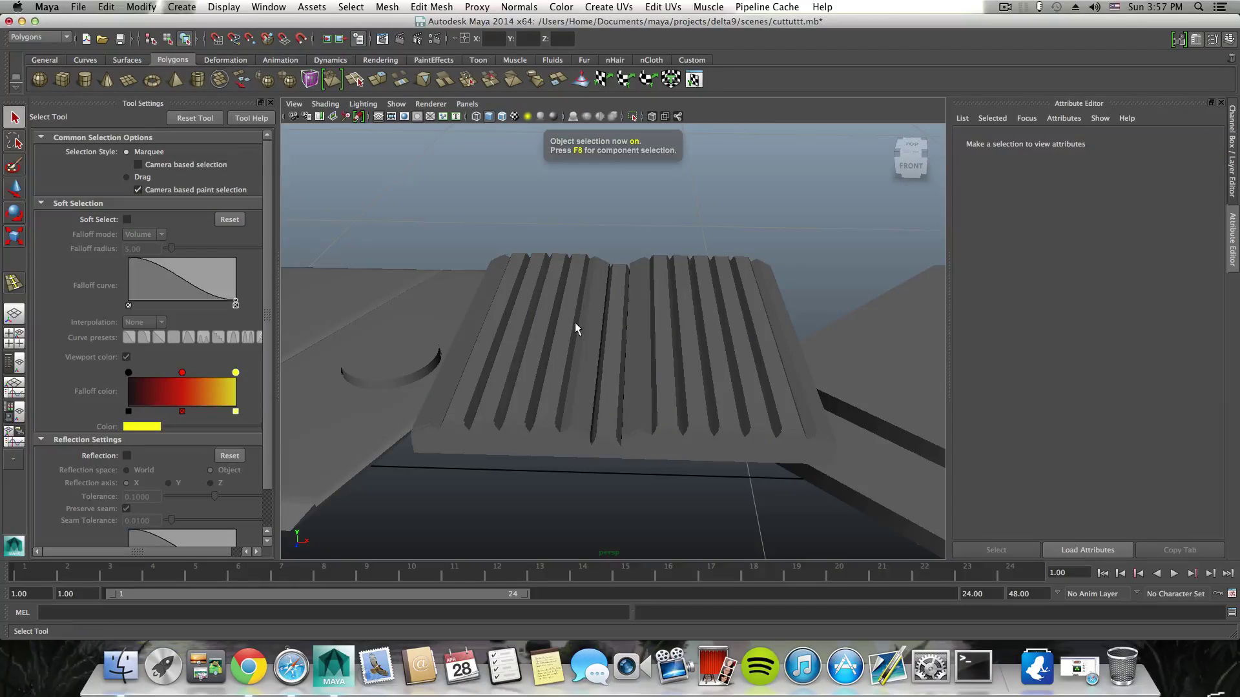
left_click(588, 343)
key("3")
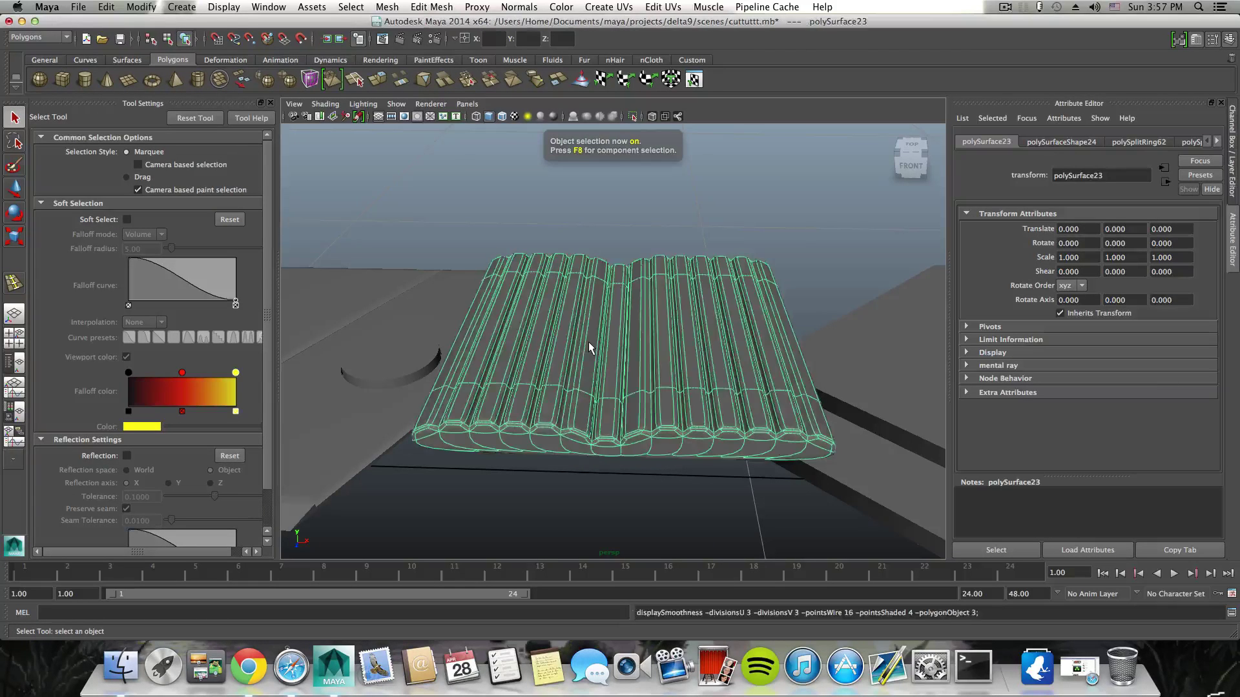
Step: Move the ridged plate up to Translate Y 6.785, clear of the slider pin
left_click(686, 218)
left_click_drag(681, 388, 470, 299, "alt")
left_click_drag(576, 265, 609, 230, "alt")
left_click(567, 244)
right_click(611, 232)
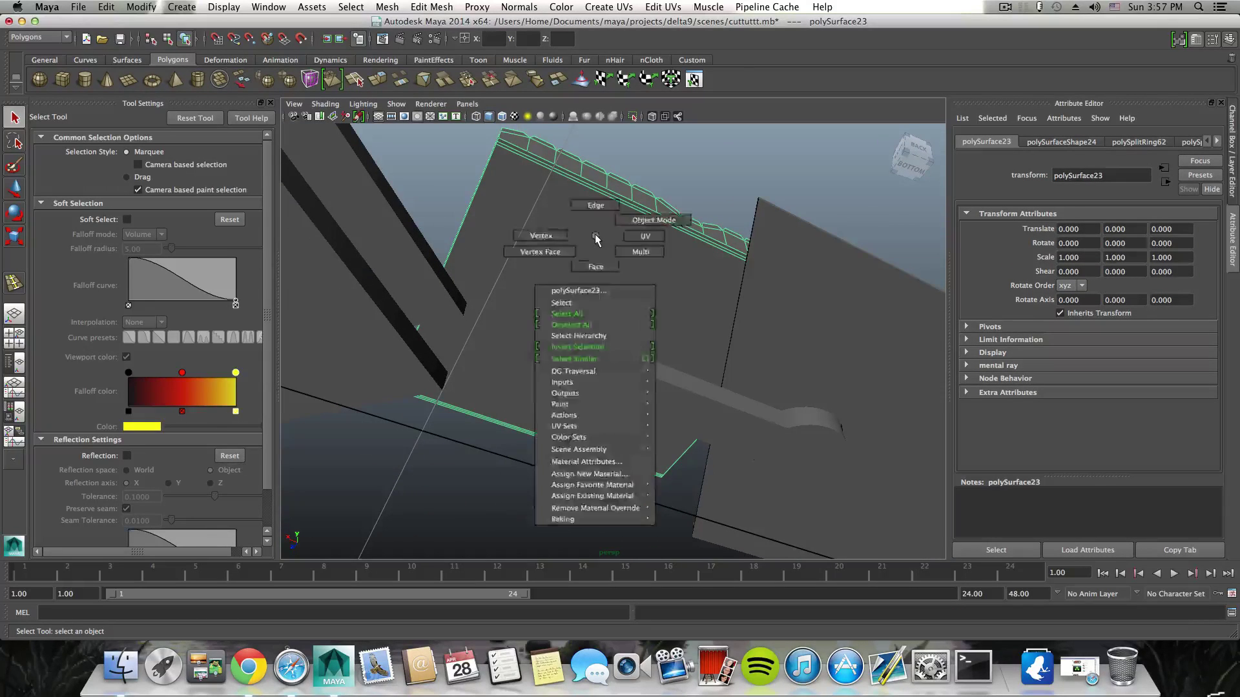
left_click(14, 188)
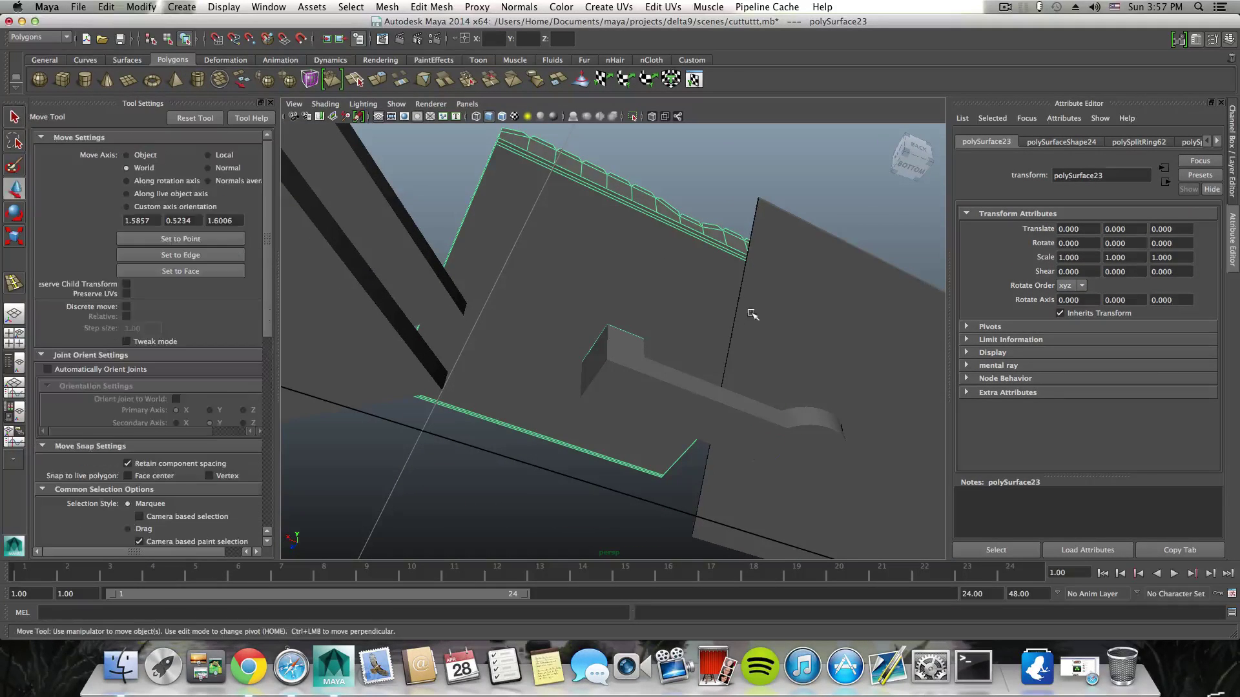
left_click_drag(747, 310, 742, 321, "alt")
left_click(796, 386)
left_click_drag(796, 386, 796, 294)
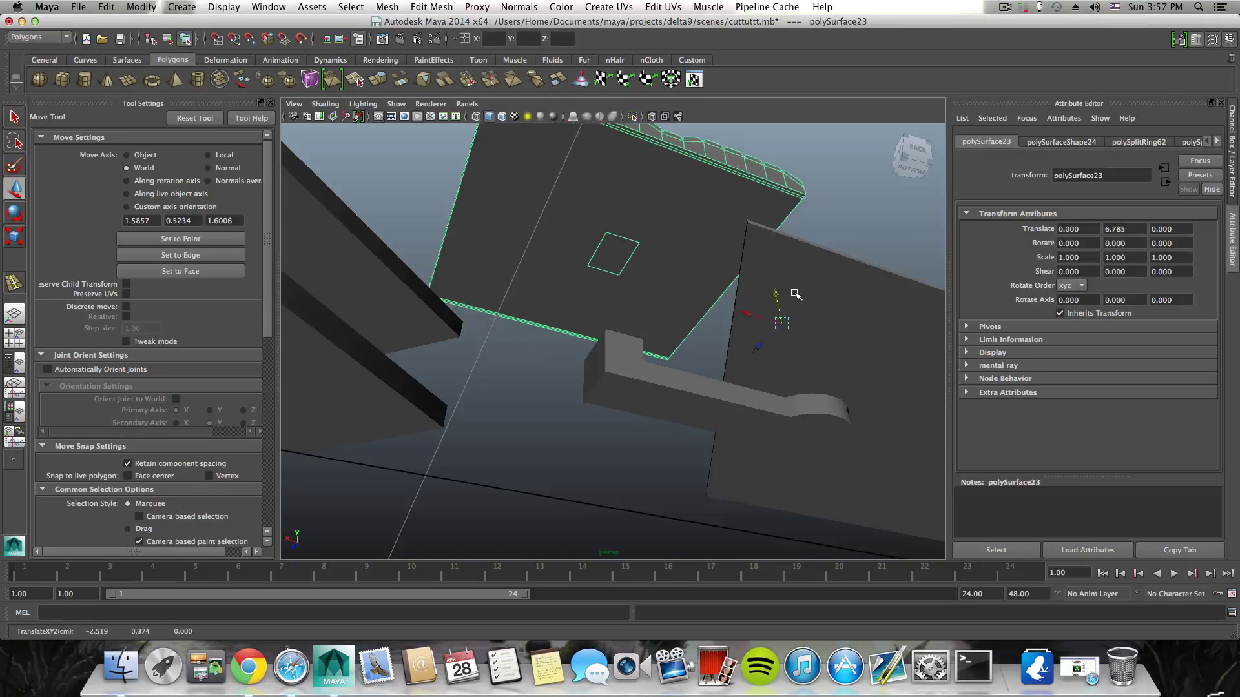
Step: Switch to face selection and delete the large face on the plate's underside
right_click_drag(604, 232, 604, 260)
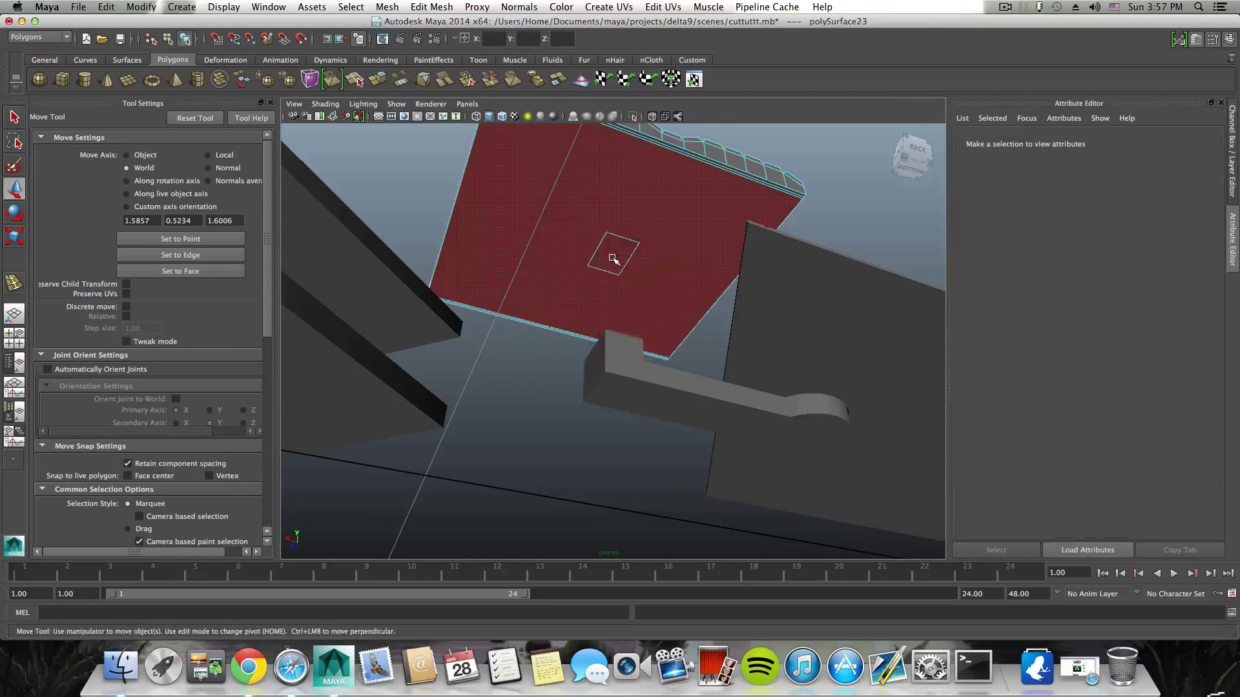
left_click(610, 257)
key("Delete")
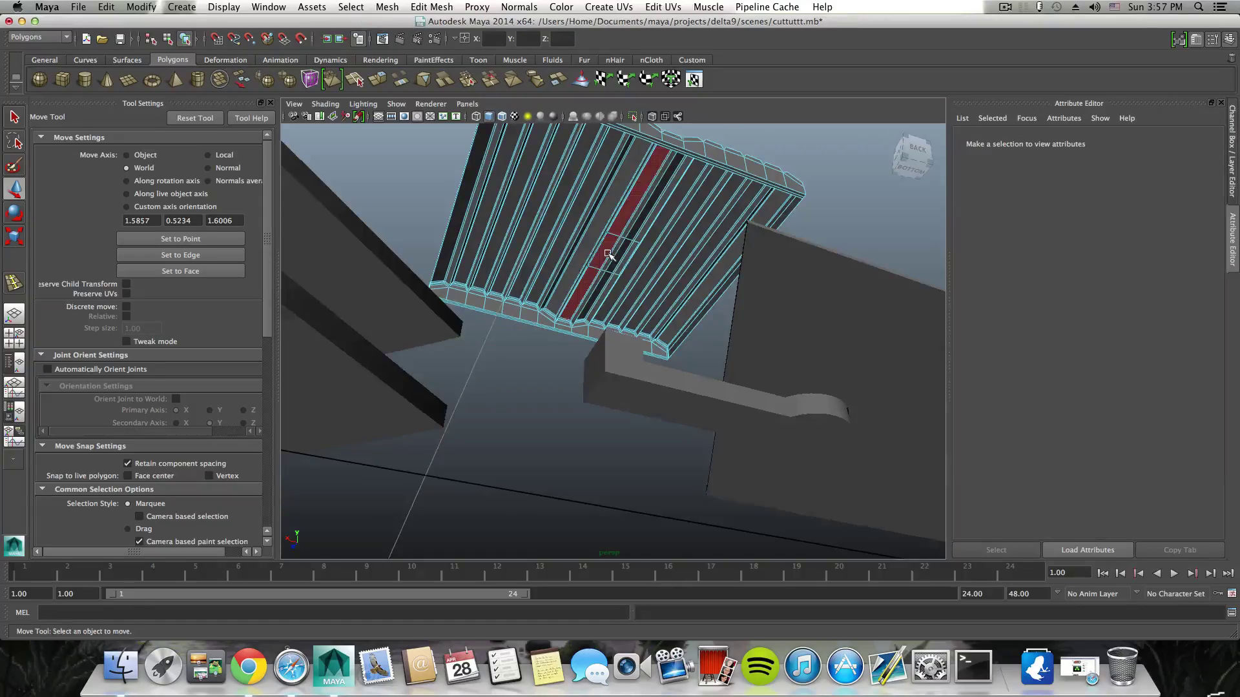
left_click_drag(608, 250, 599, 288, "alt")
left_click_drag(582, 209, 590, 291, "alt")
Step: Return to object mode and insert an edge loop around the plate's side walls, just above the open bottom rim
key("F8")
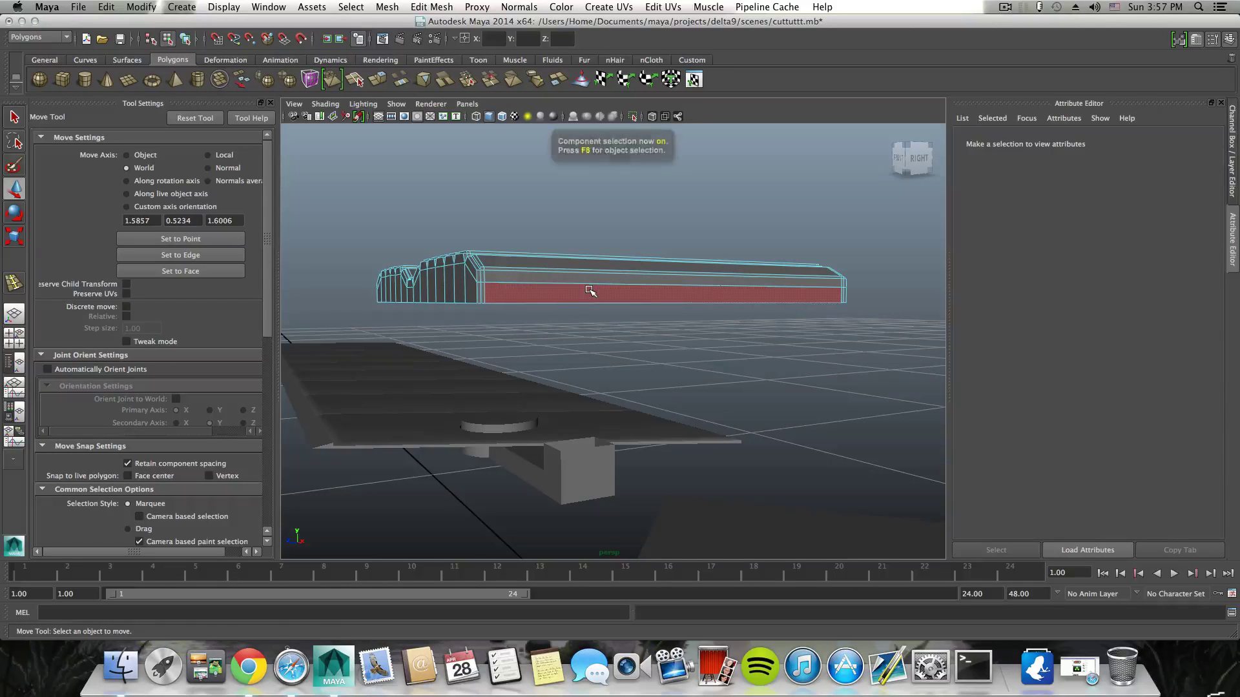
left_click(590, 291)
right_click(590, 290, "shift")
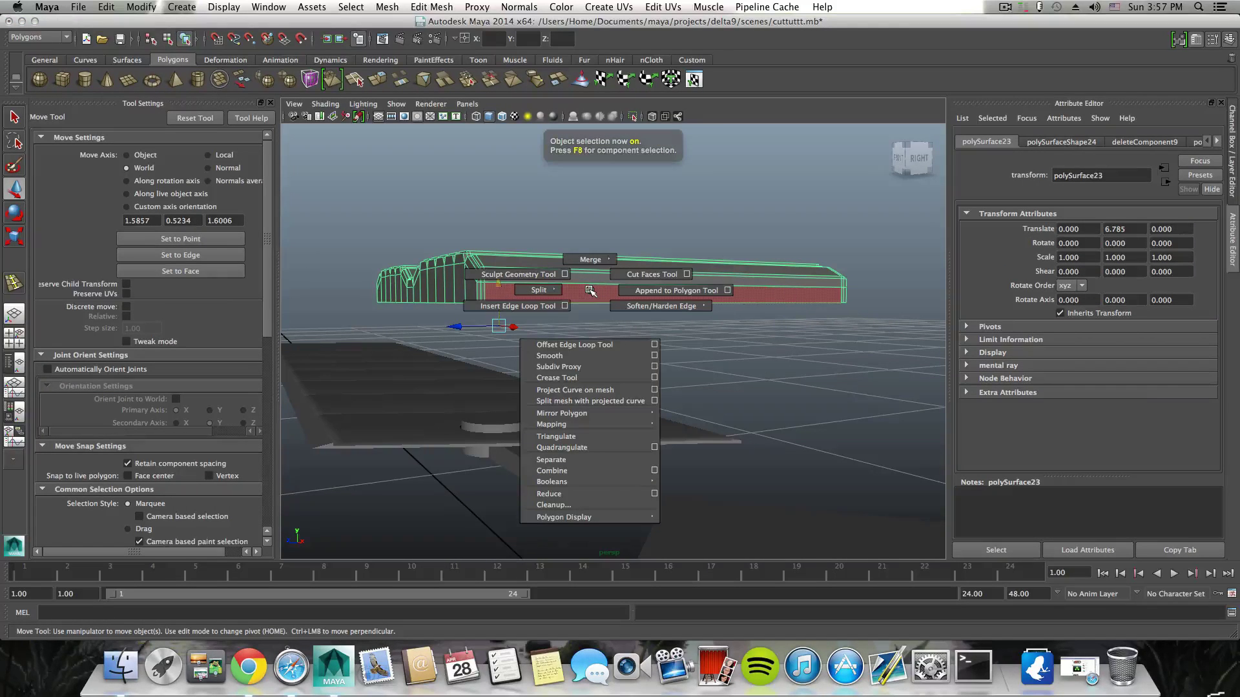
left_click(498, 305)
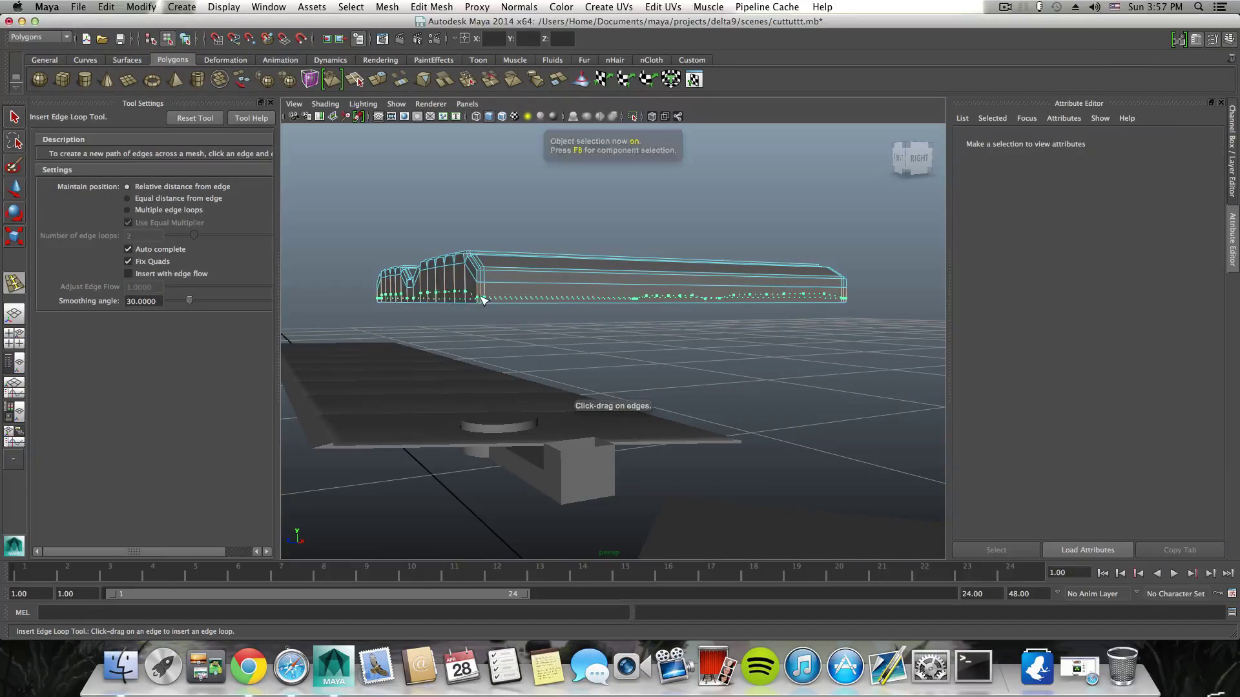
left_click(479, 300)
left_click_drag(480, 299, 576, 302, "alt")
Step: Scale the edge loop near the plate's bottom rim by -1.000 along Y
left_click(14, 238)
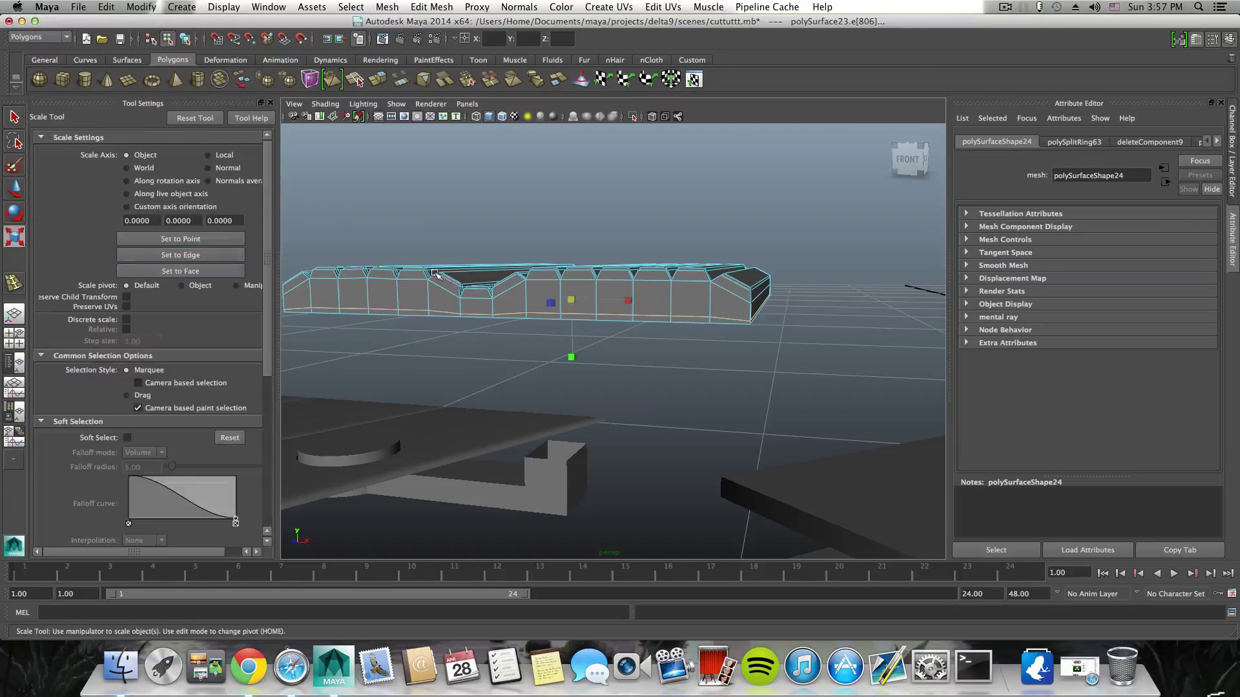
left_click_drag(576, 358, 572, 314)
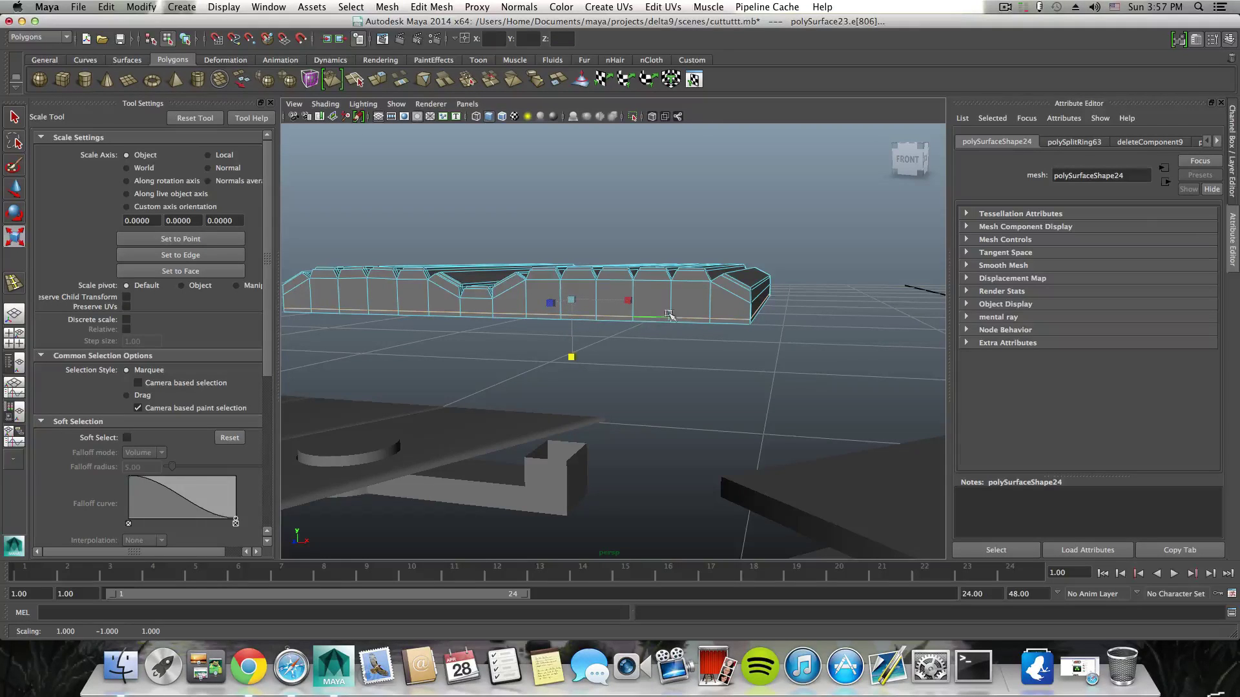
left_click_drag(669, 314, 764, 342, "alt")
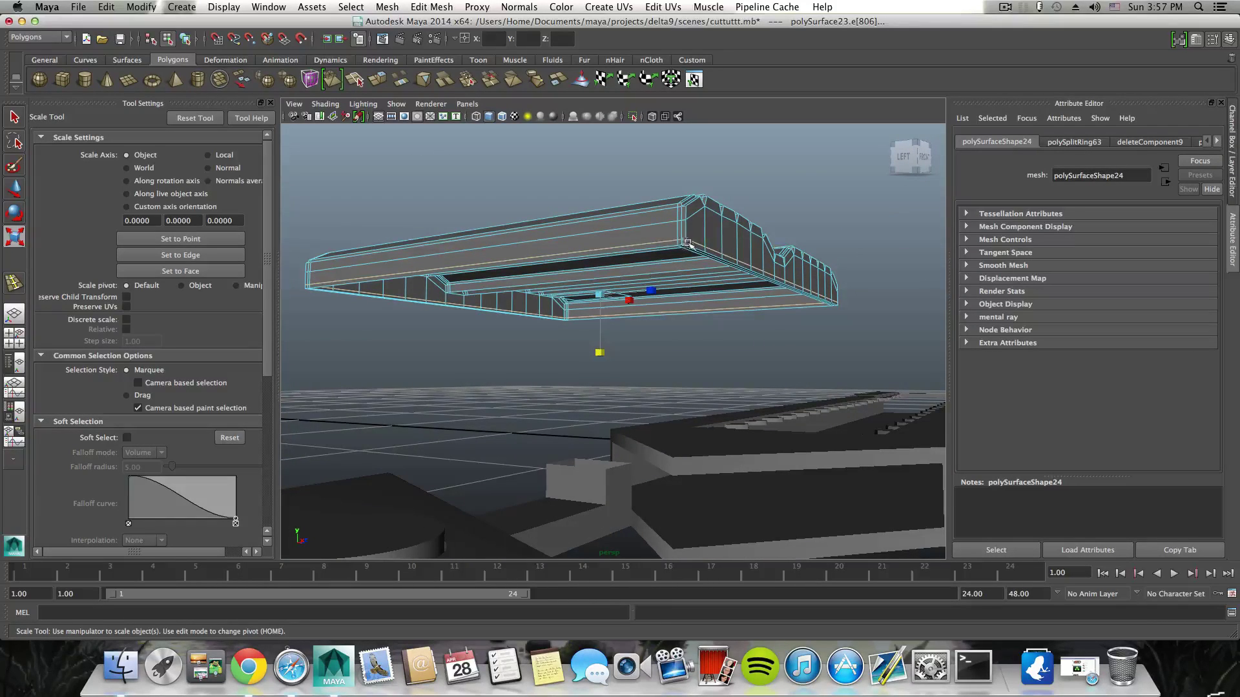
left_click_drag(687, 244, 603, 268, "alt")
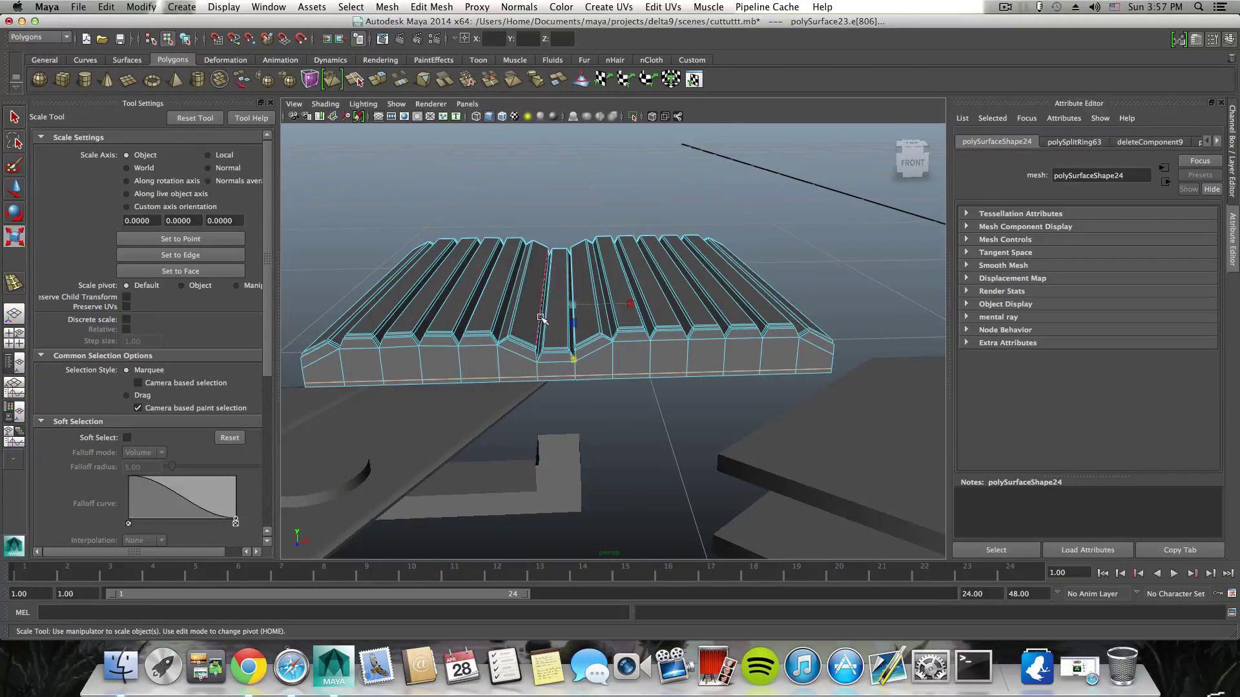
Step: Return to object mode, preview the ridged plate with mesh smoothing, and clear the selection
key("F8")
key("3")
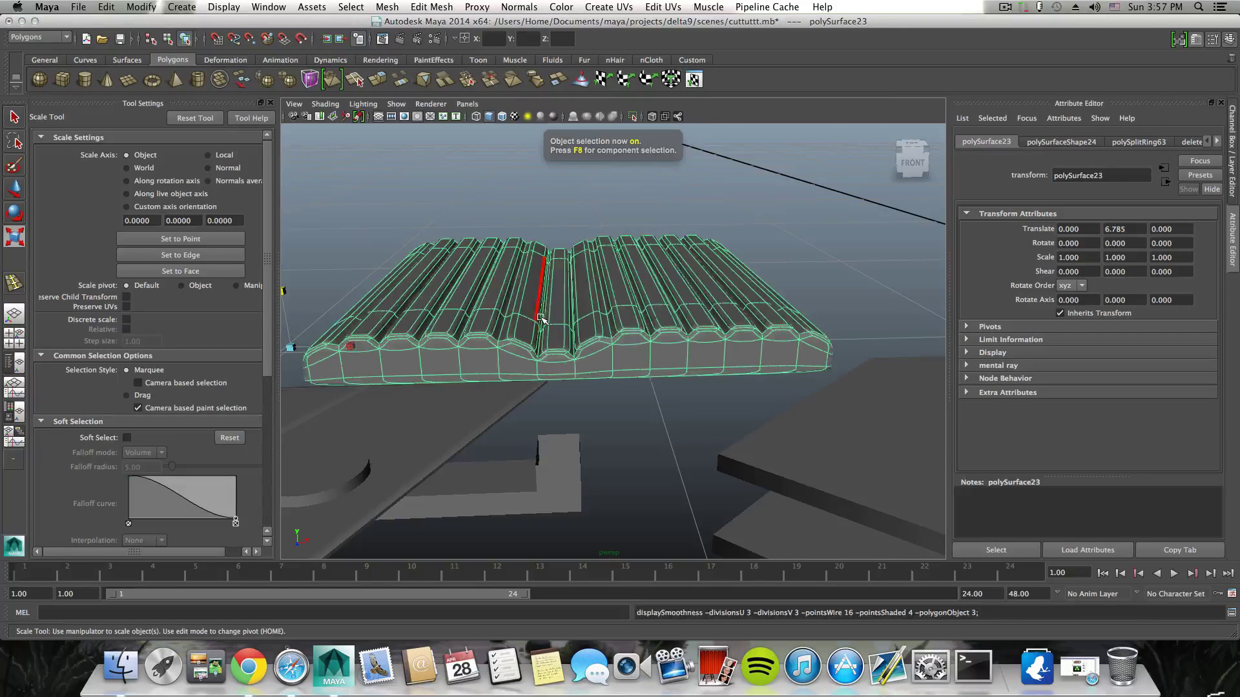
left_click(803, 315)
left_click_drag(803, 316, 674, 311, "alt")
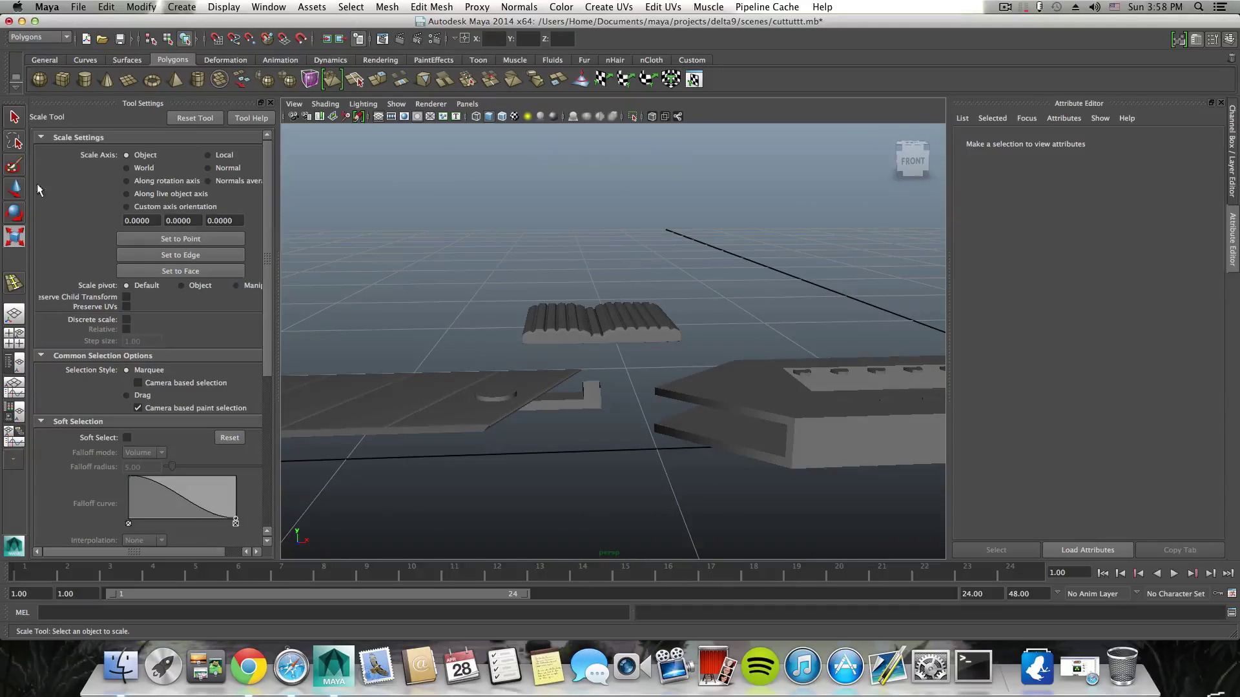
Step: Lower the ridged plate onto the slider pin, to Translate Y -0.028
left_click(14, 188)
left_click(593, 321)
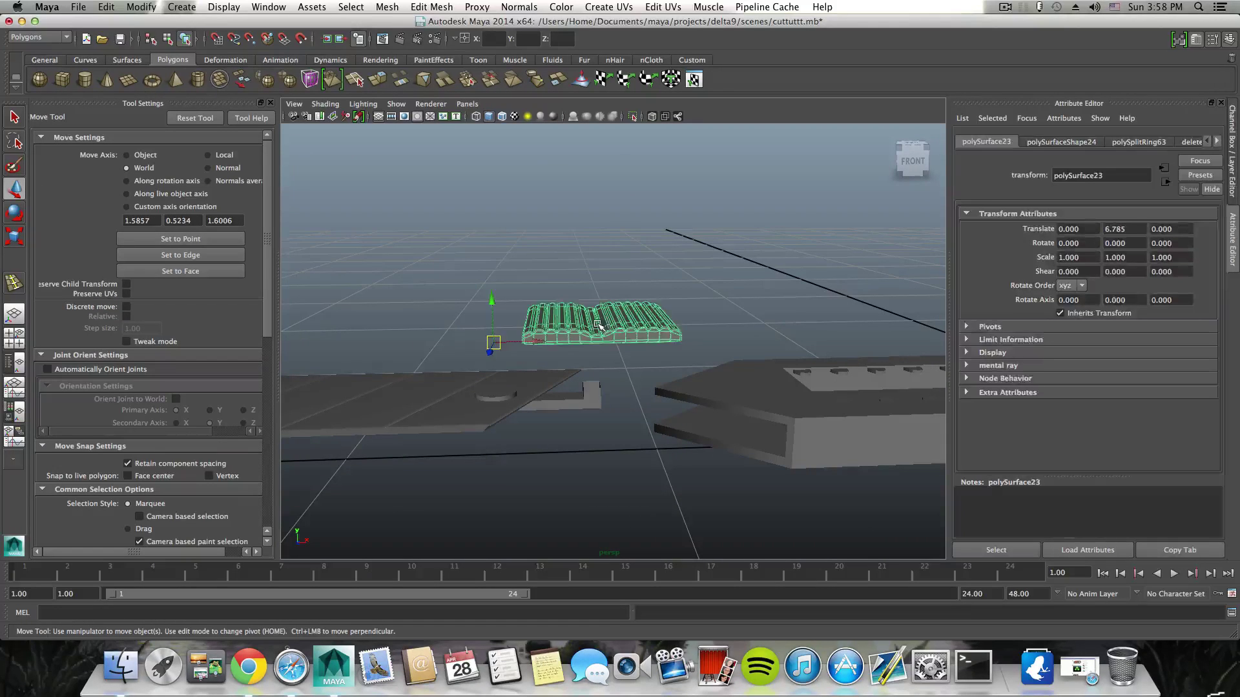
left_click_drag(490, 304, 497, 353)
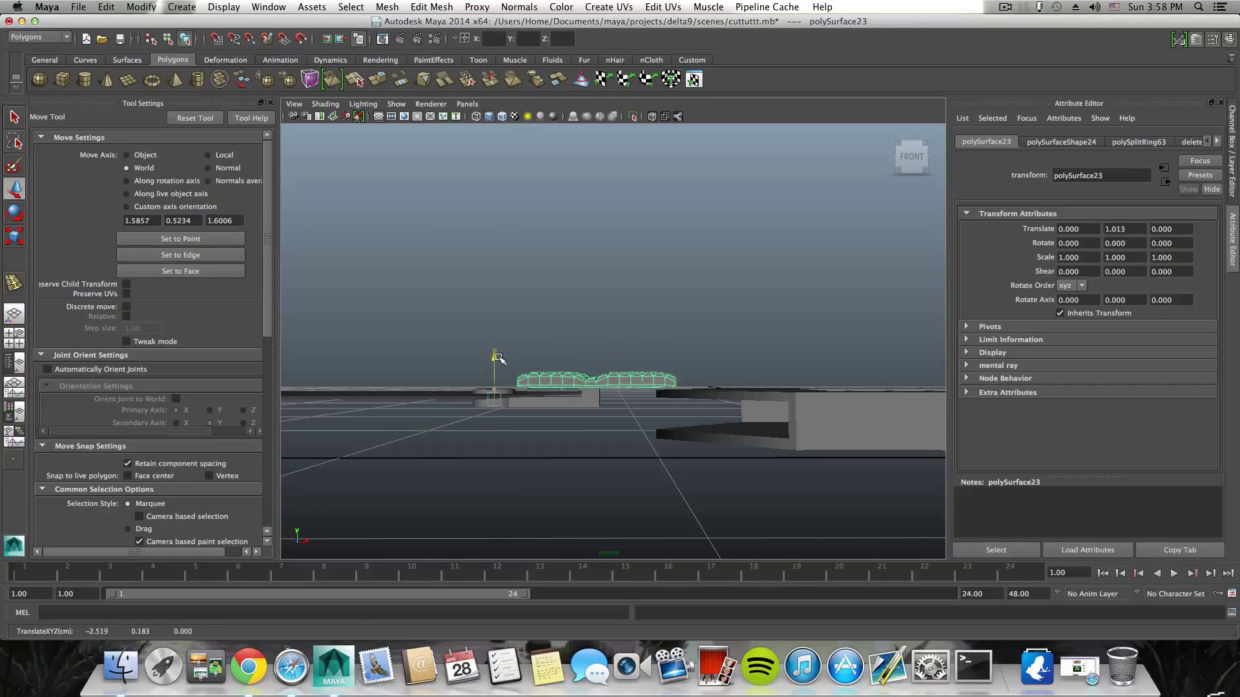
left_click_drag(499, 355, 610, 348, "alt")
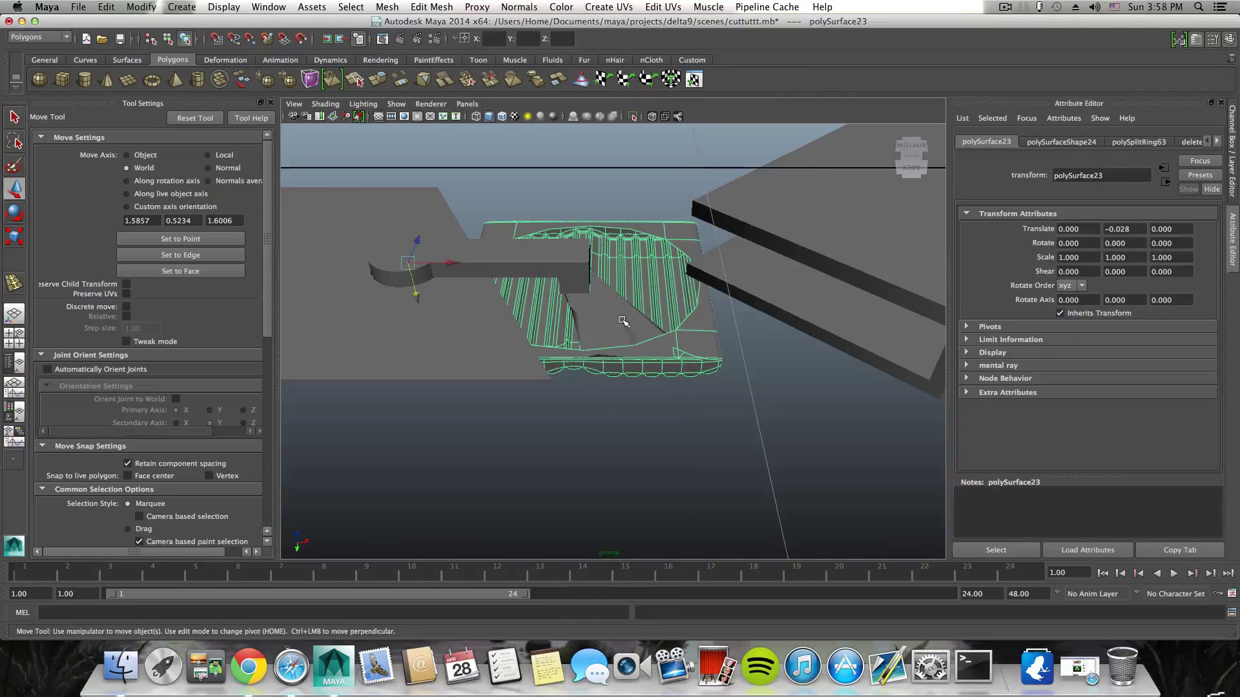
Step: Delete the remaining large face on the ridged plate's underside and return to object mode
right_click_drag(622, 321, 621, 338)
left_click(620, 335)
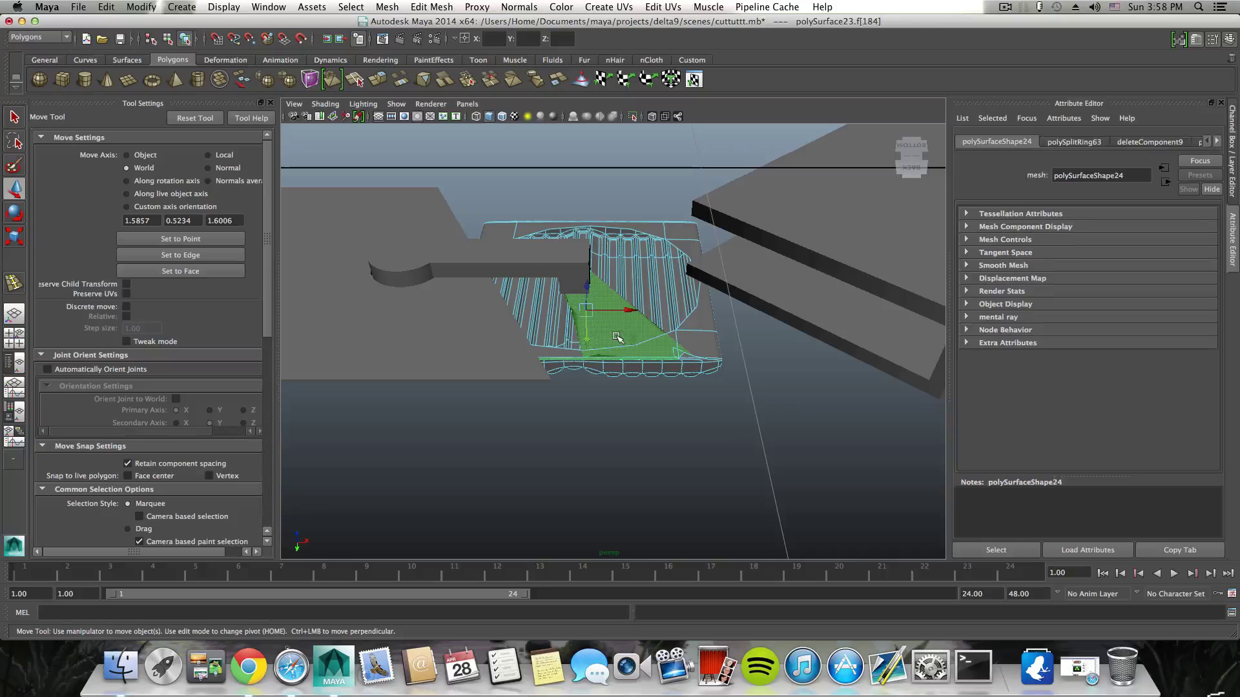
key("Delete")
left_click_drag(618, 339, 612, 446, "alt")
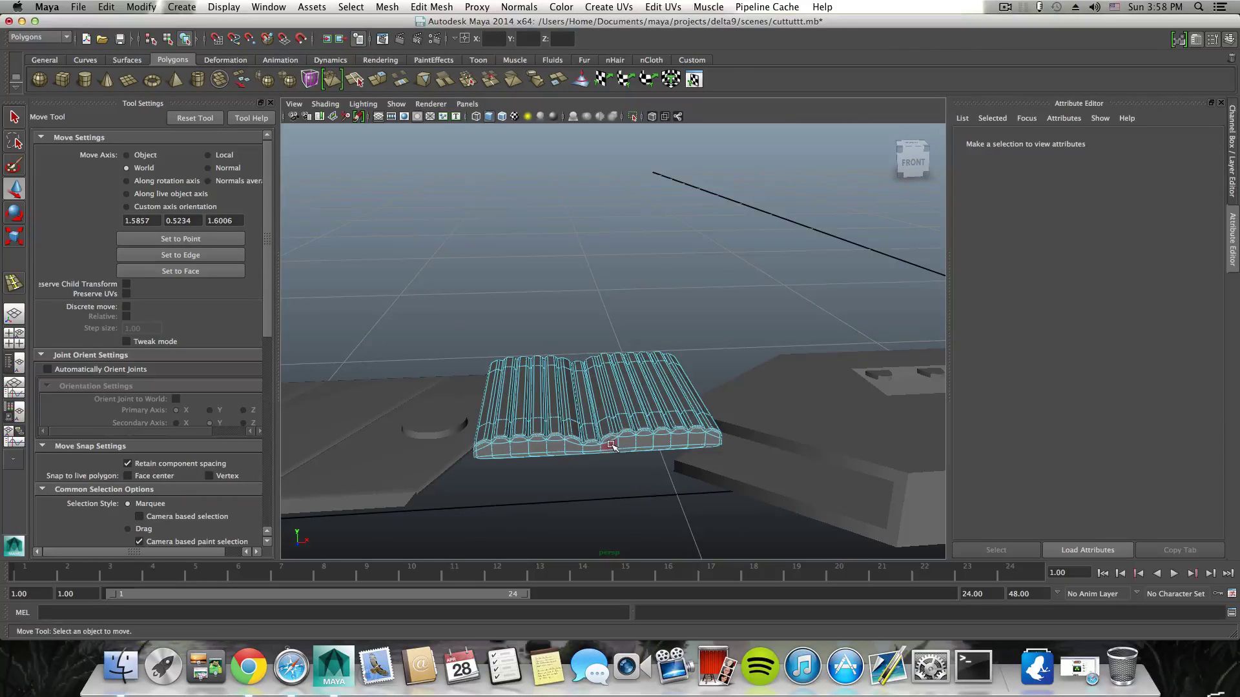
key("F8")
Step: Select the blade, slider pin and ridged plate, and slide them along X into the handle until the plate's Translate X is 43.420
right_click_drag(612, 445, 461, 375, "alt")
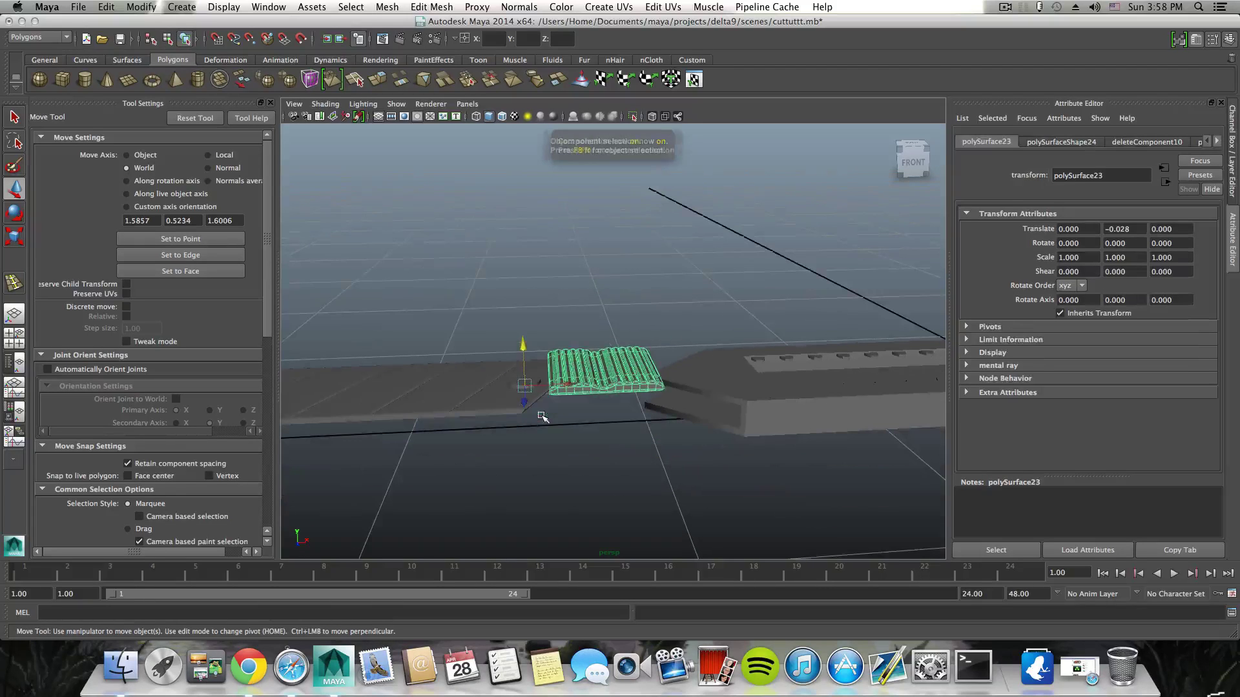
left_click(591, 393)
left_click(556, 393)
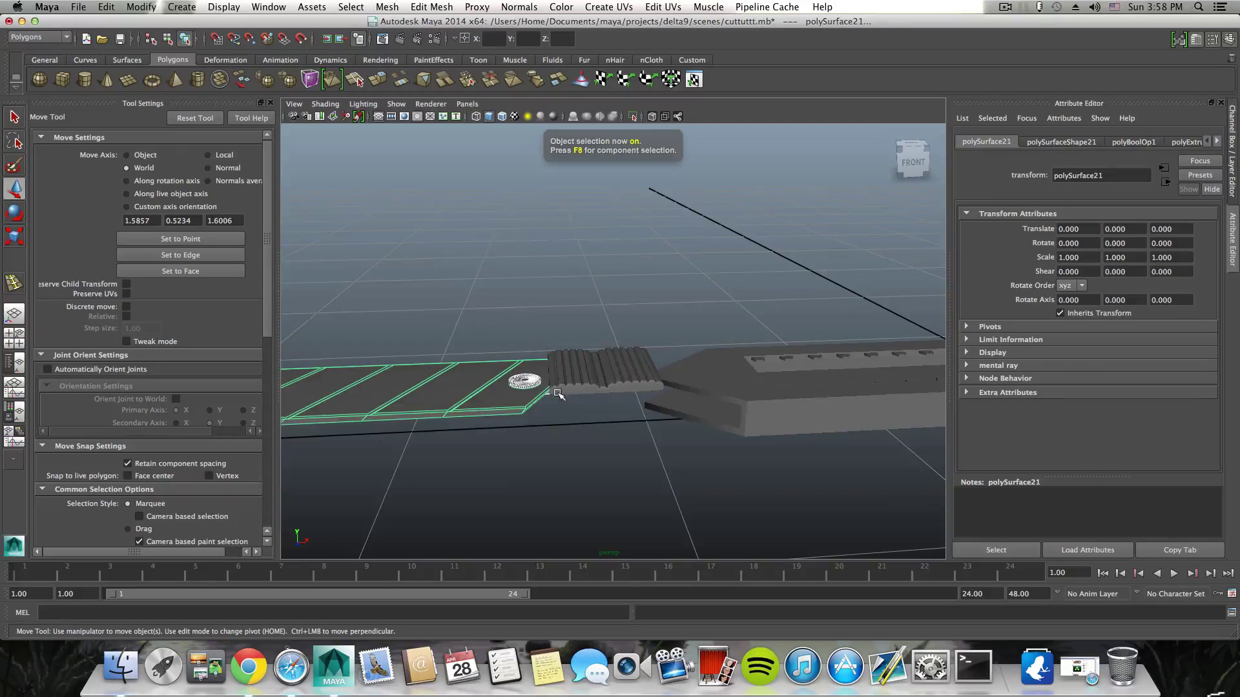
scroll(556, 393, "down", 5)
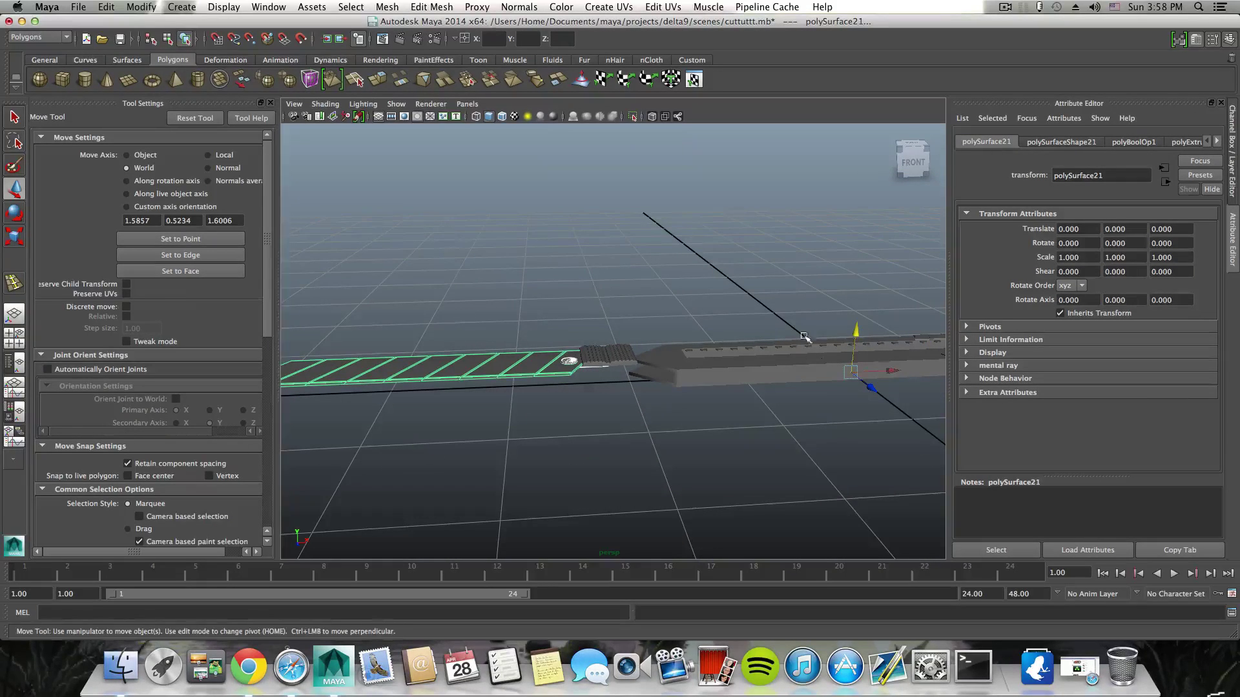
left_click_drag(876, 367, 910, 369)
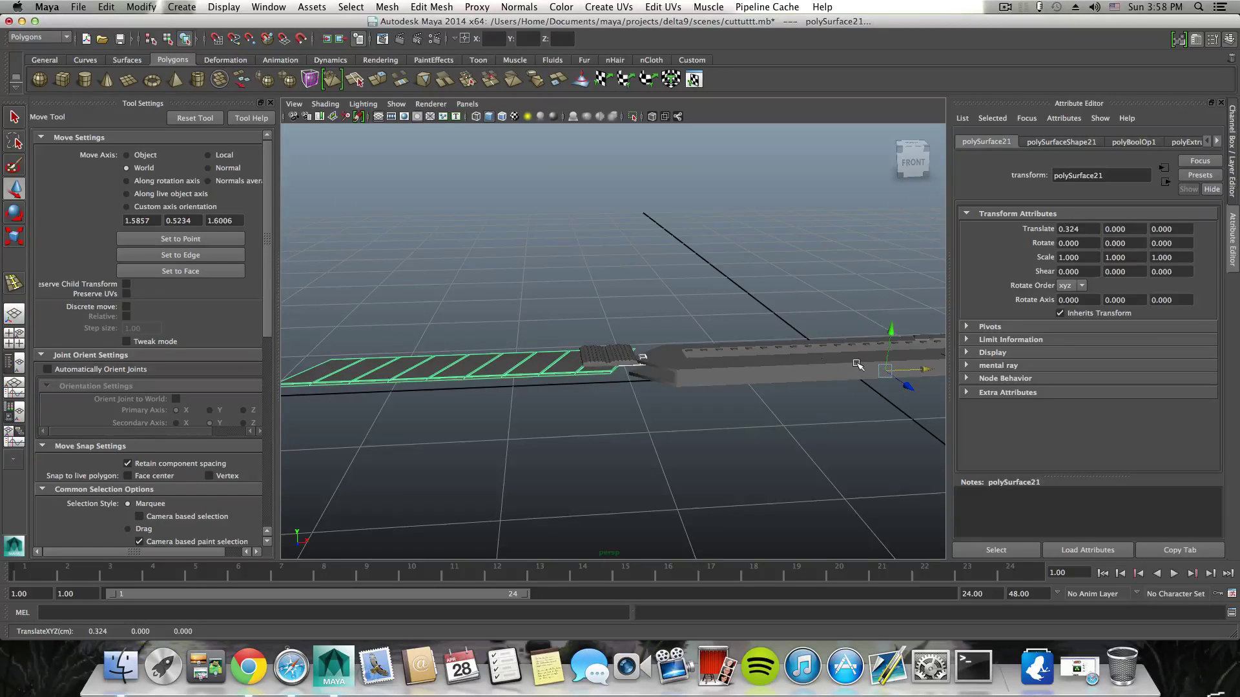
key("ctrl+z")
left_click(627, 351)
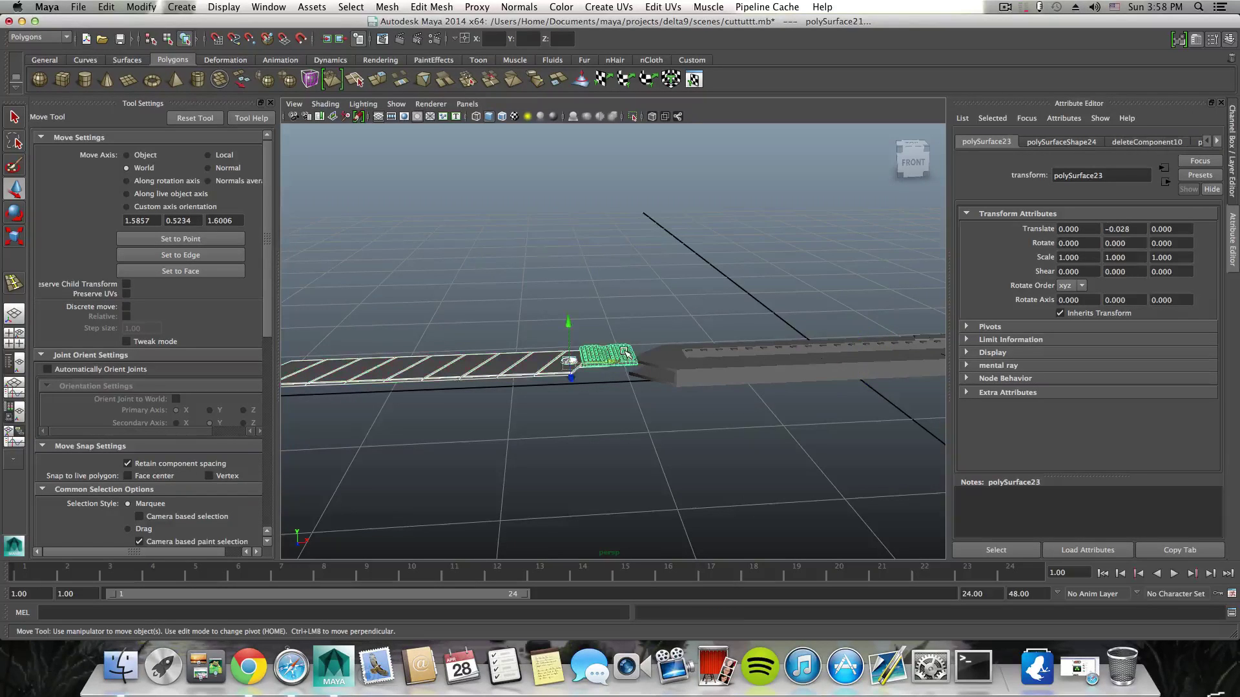
middle_click_drag(607, 366, 855, 375)
left_click_drag(855, 375, 715, 420, "alt")
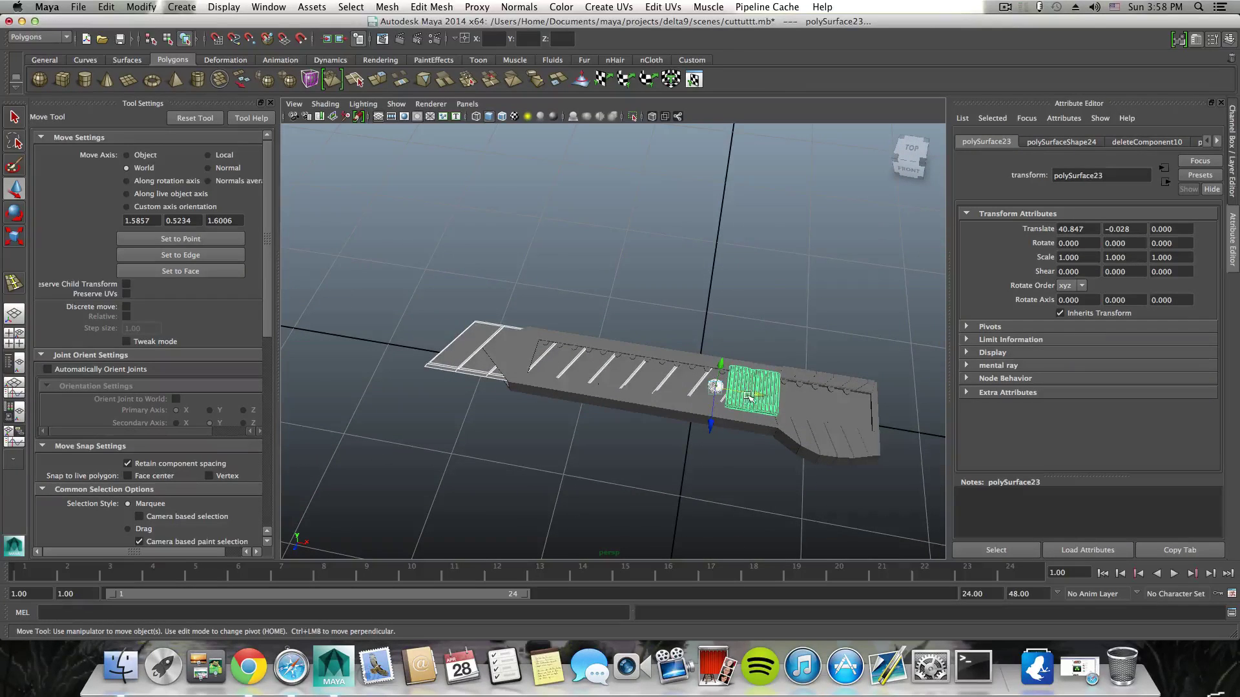
middle_click_drag(764, 393, 780, 400)
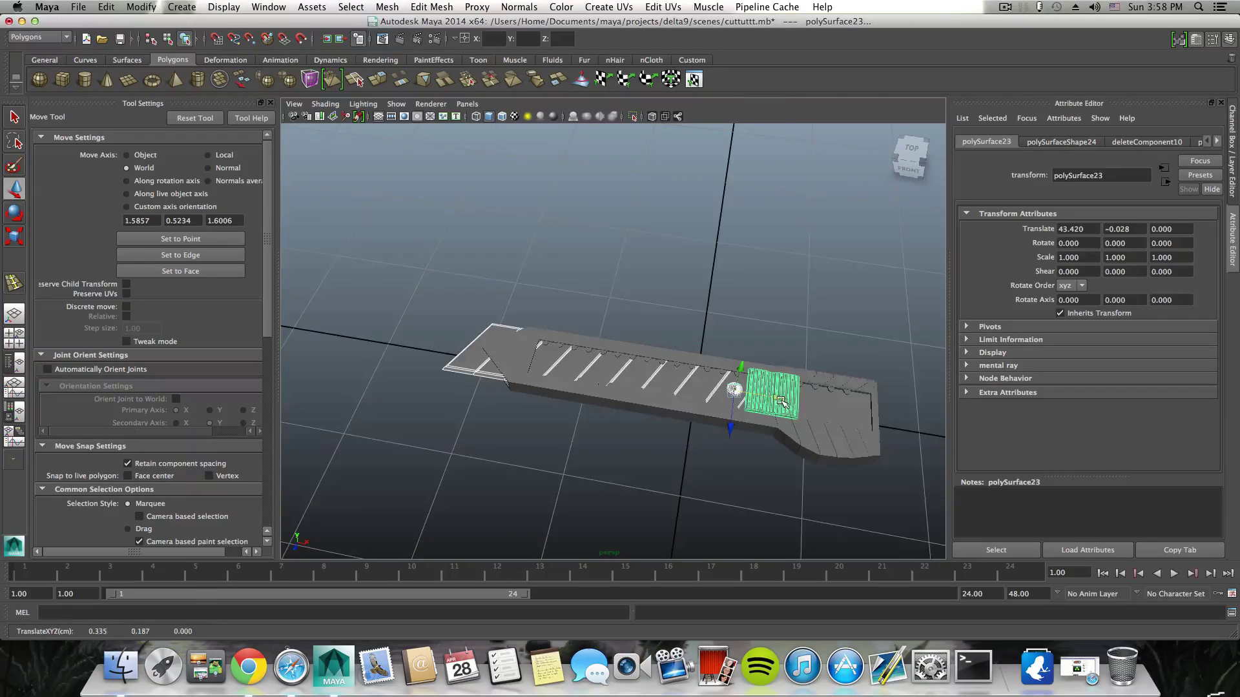
left_click_drag(781, 401, 680, 332, "alt")
scroll(769, 420, "up", 5)
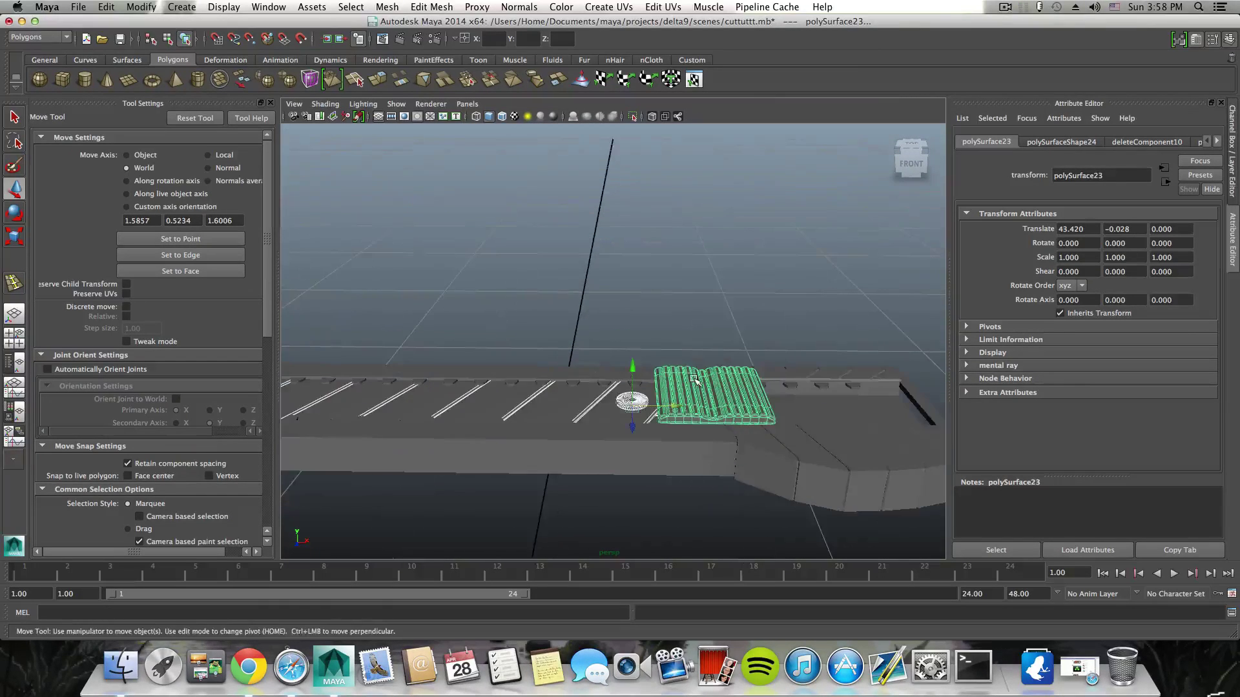
Step: Try to scale the ridged plate by 1.176 along X
left_click(12, 238)
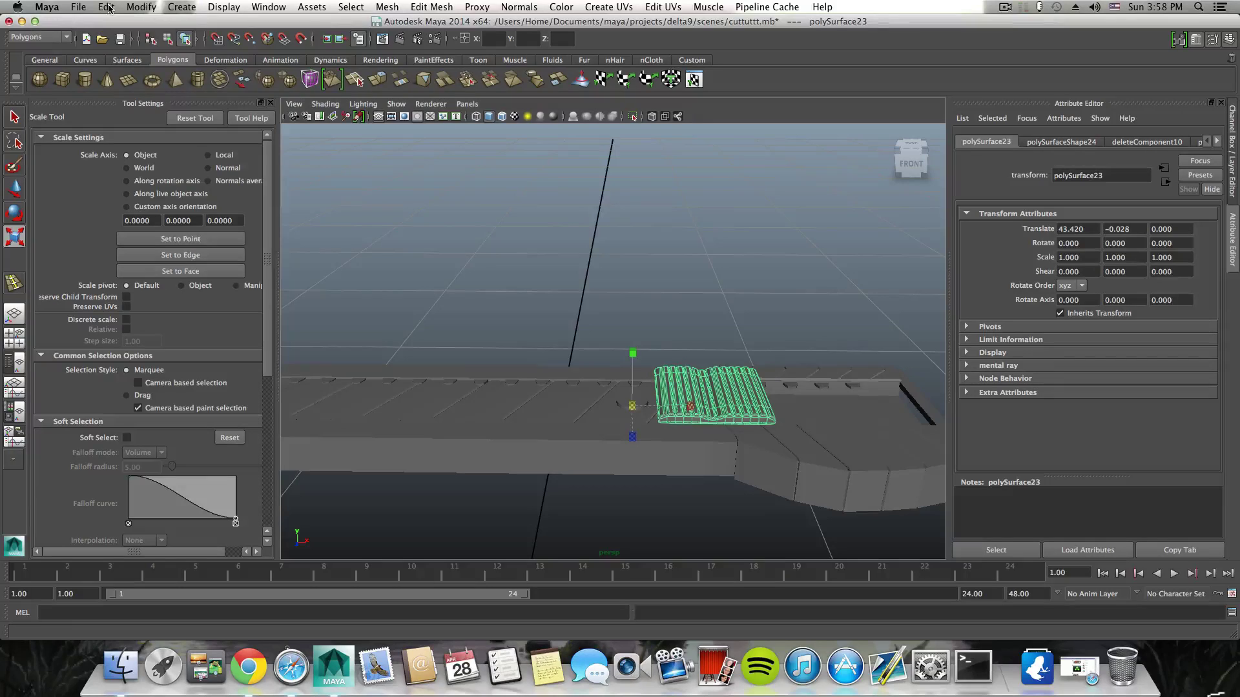
left_click(139, 7)
left_click(161, 148)
middle_click_drag(754, 443, 695, 427, "alt")
left_click_drag(694, 426, 598, 385, "alt")
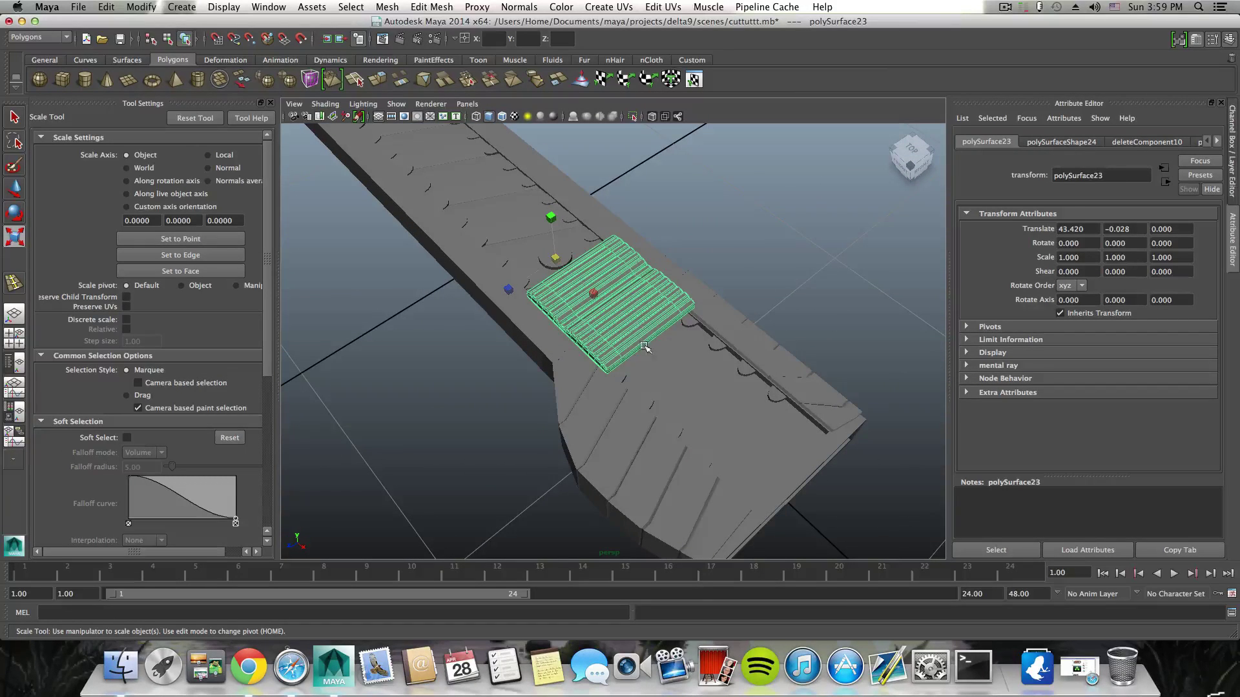
mouse_move(601, 302)
left_mouse_down("alt")
mouse_move(598, 323)
mouse_move(599, 306)
left_mouse_up("alt")
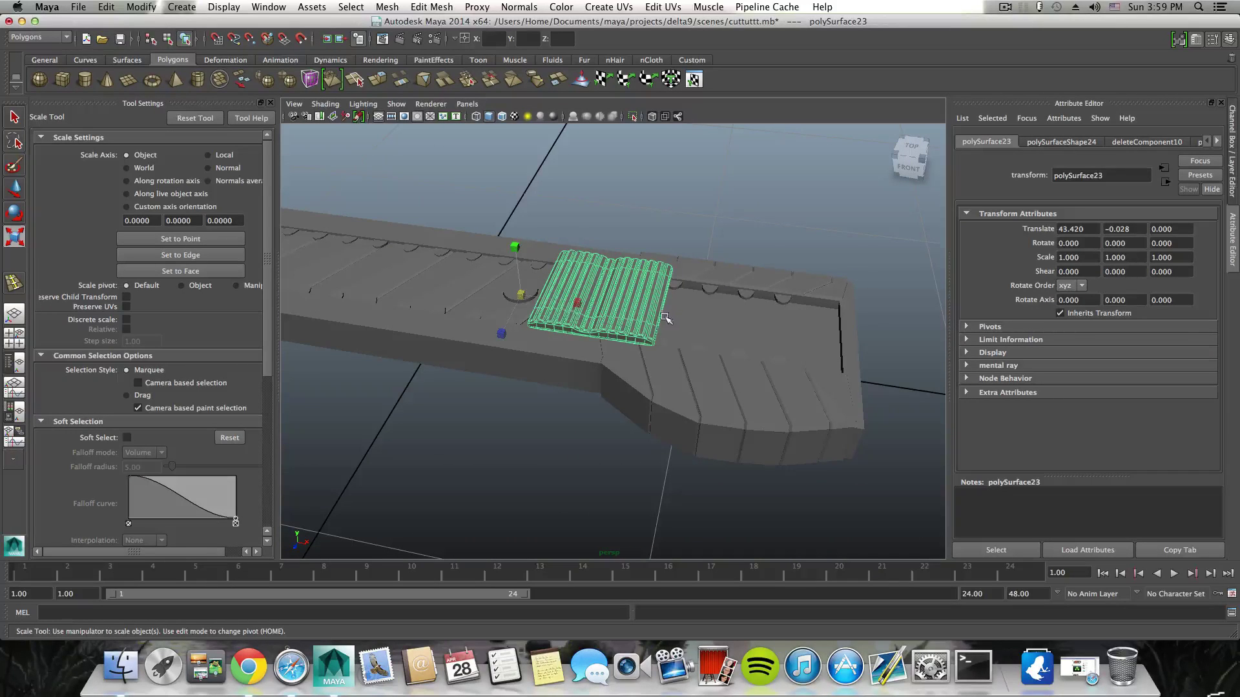
left_click_drag(741, 312, 636, 310, "alt")
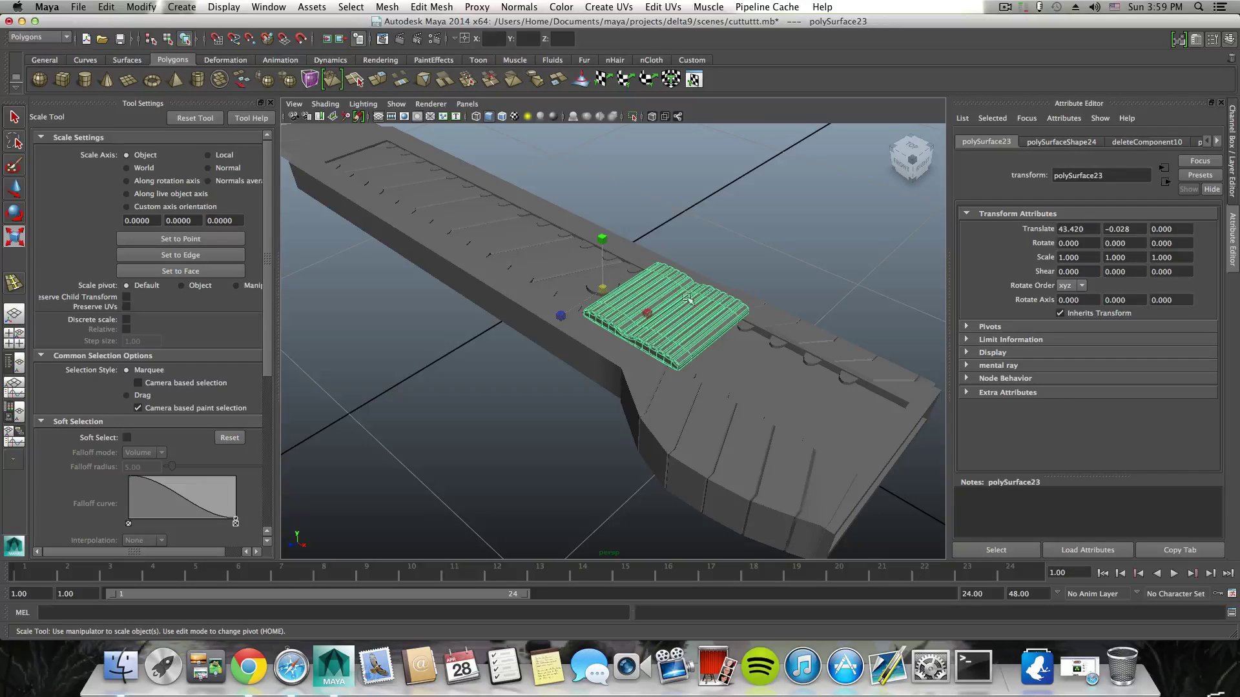
left_click_drag(688, 299, 644, 307, "alt")
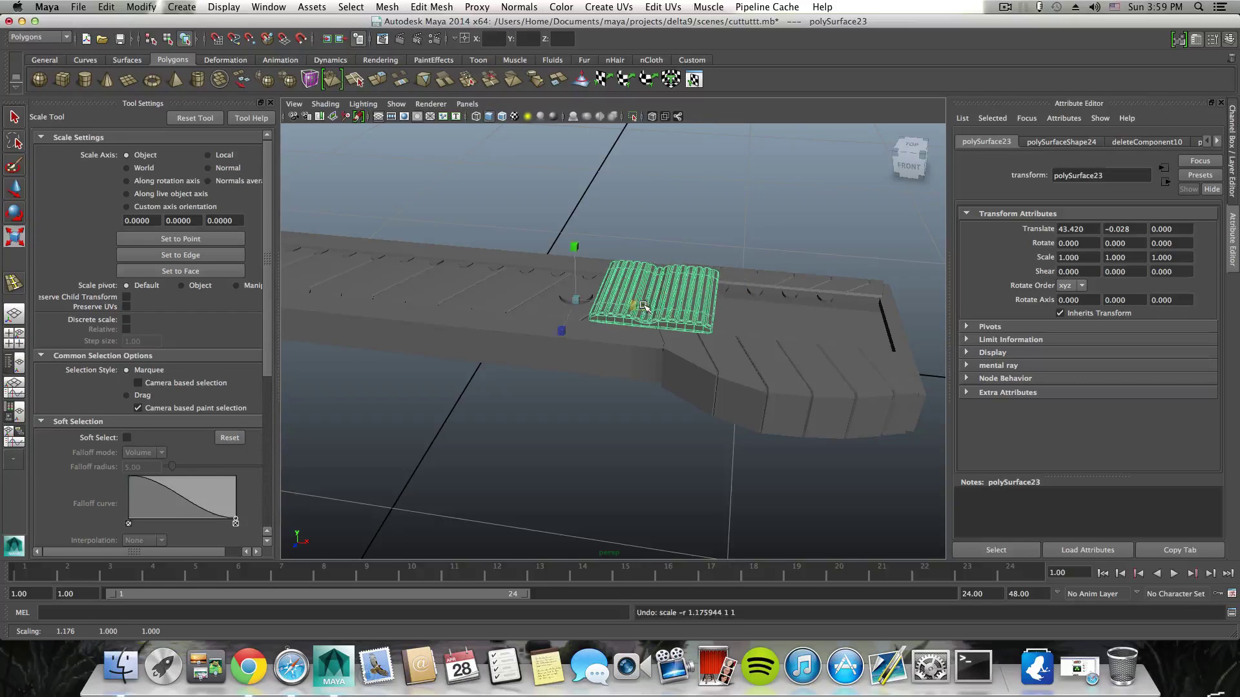
Step: Center the ridged plate's pivot and scale the plate to 1.121 along X and 0.869 along Z
left_click(142, 6)
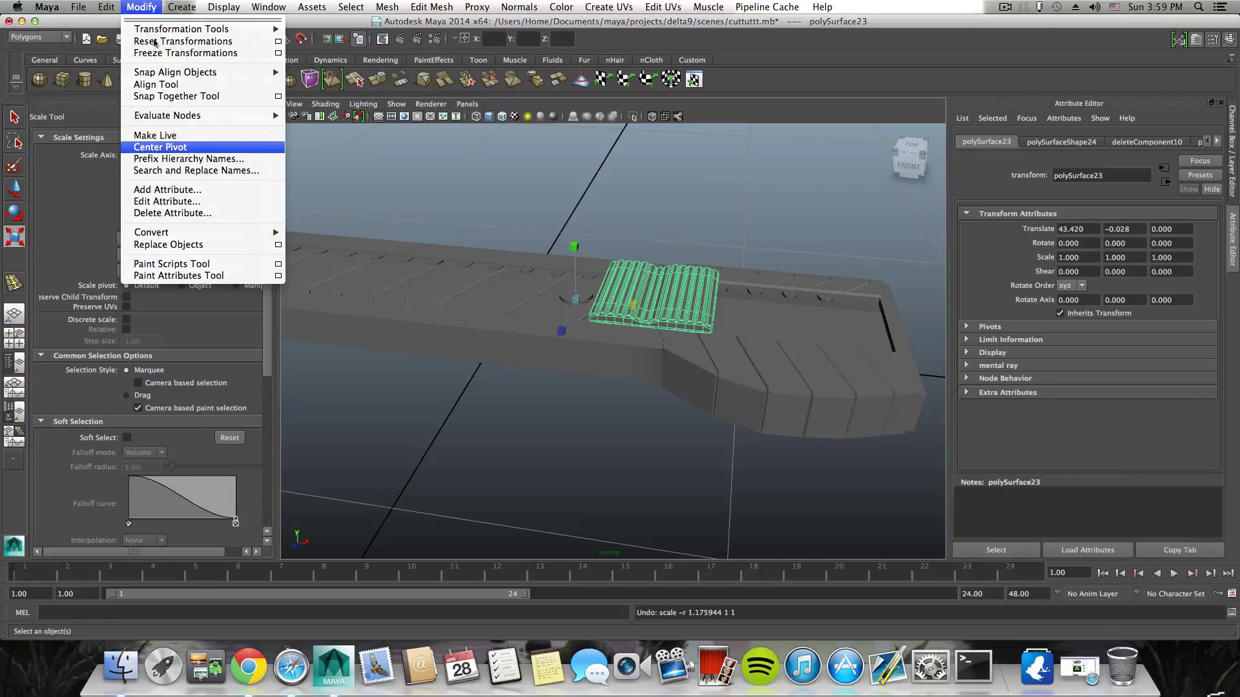
left_click(206, 147)
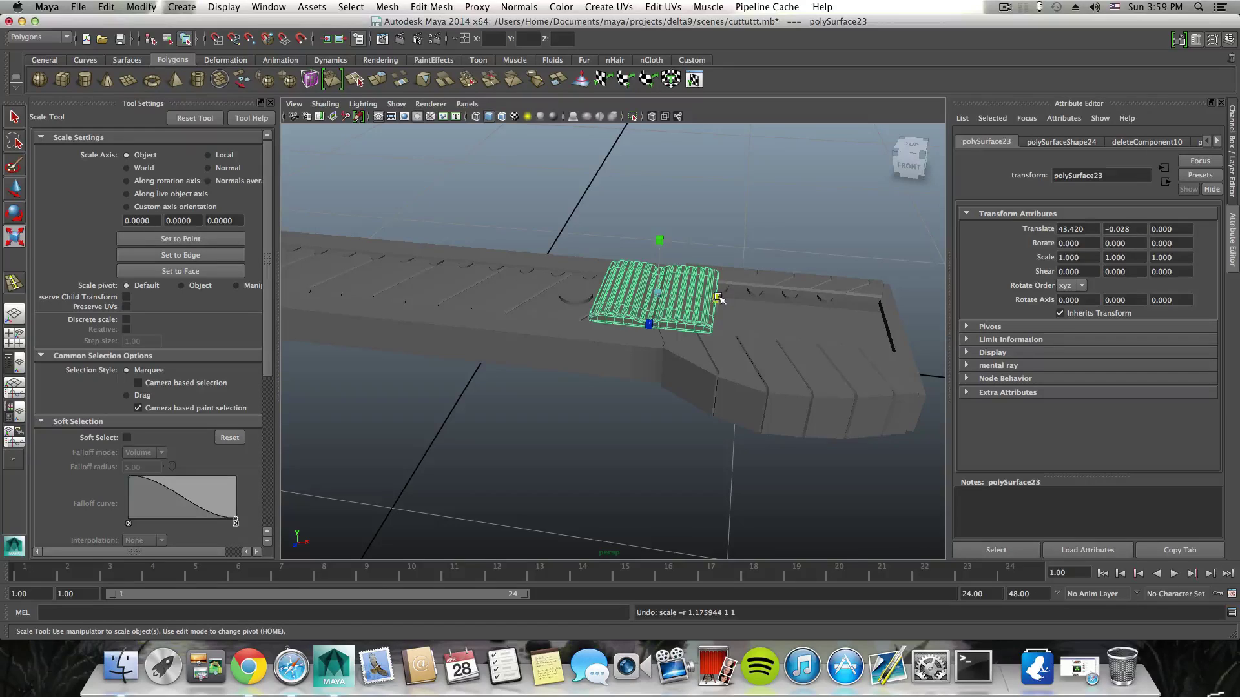
left_click_drag(718, 299, 594, 313)
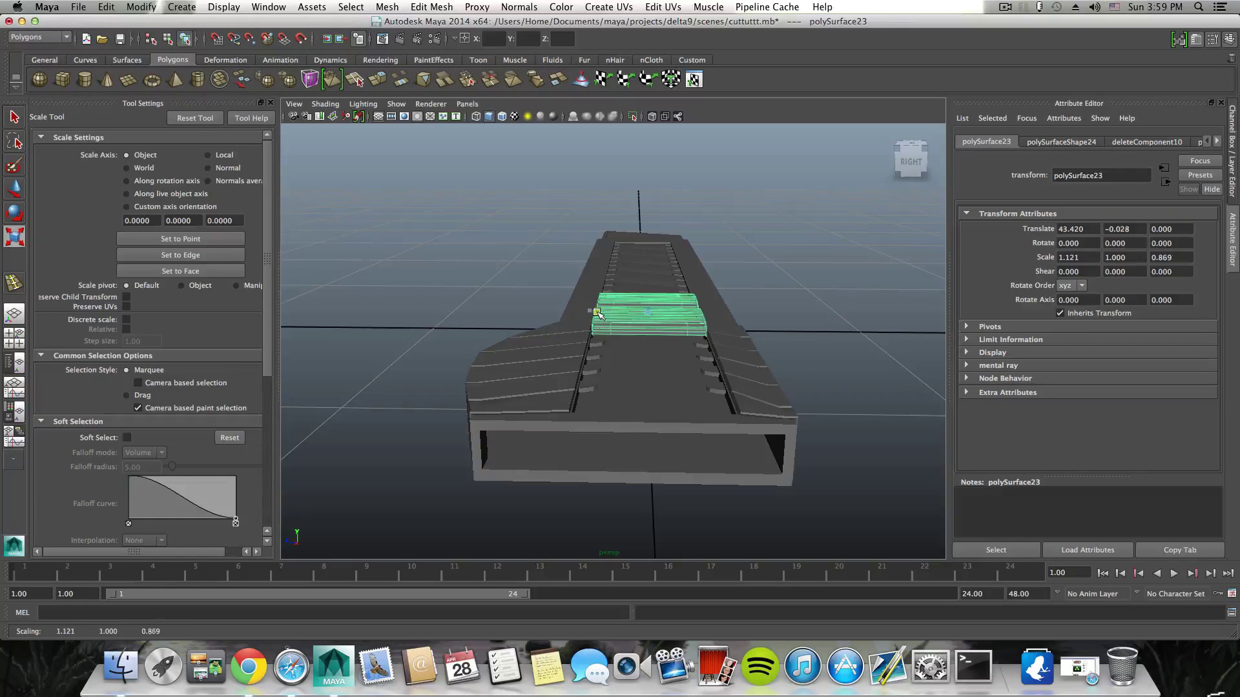
left_click_drag(597, 316, 873, 454, "alt")
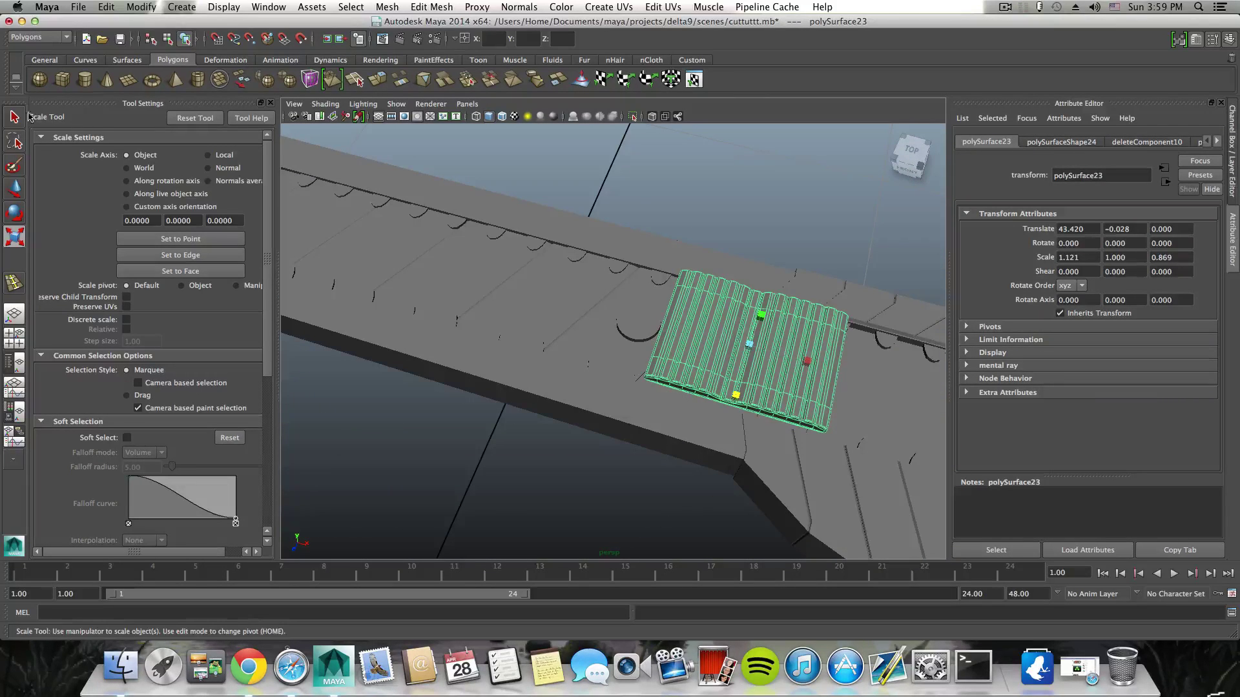
Step: Lower the ridged plate toward the handle's top surface, to Translate Y -0.795
left_click(14, 187)
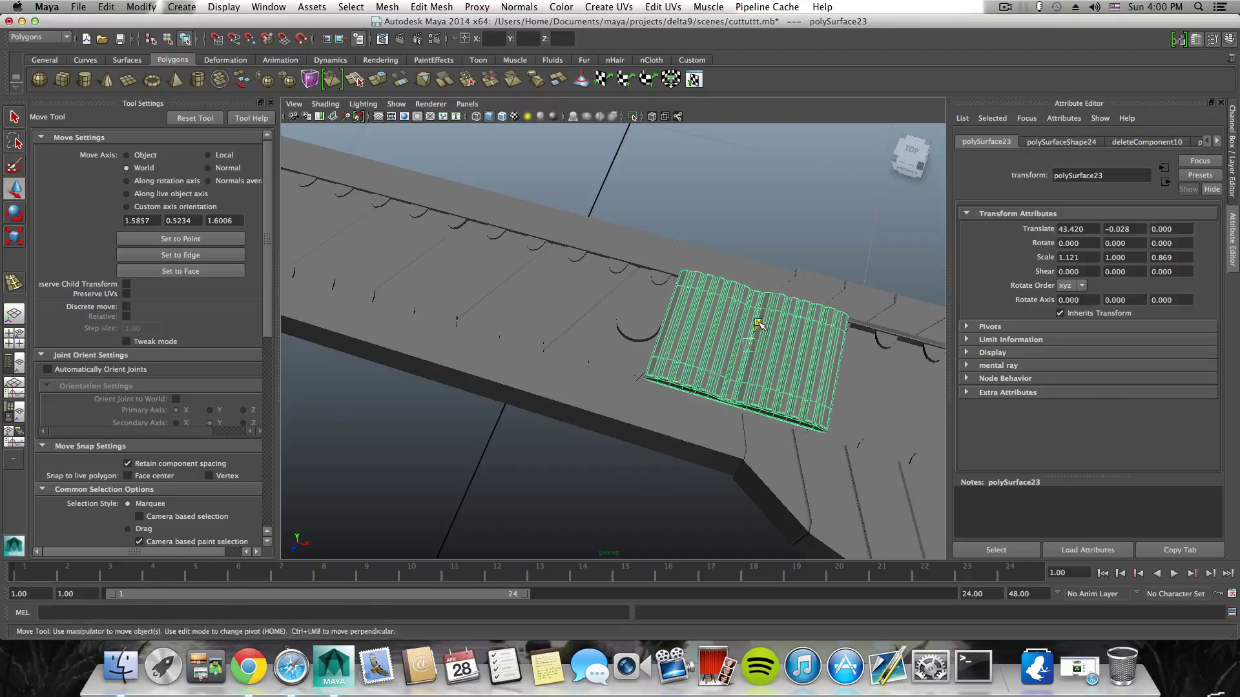
left_click_drag(759, 323, 679, 357)
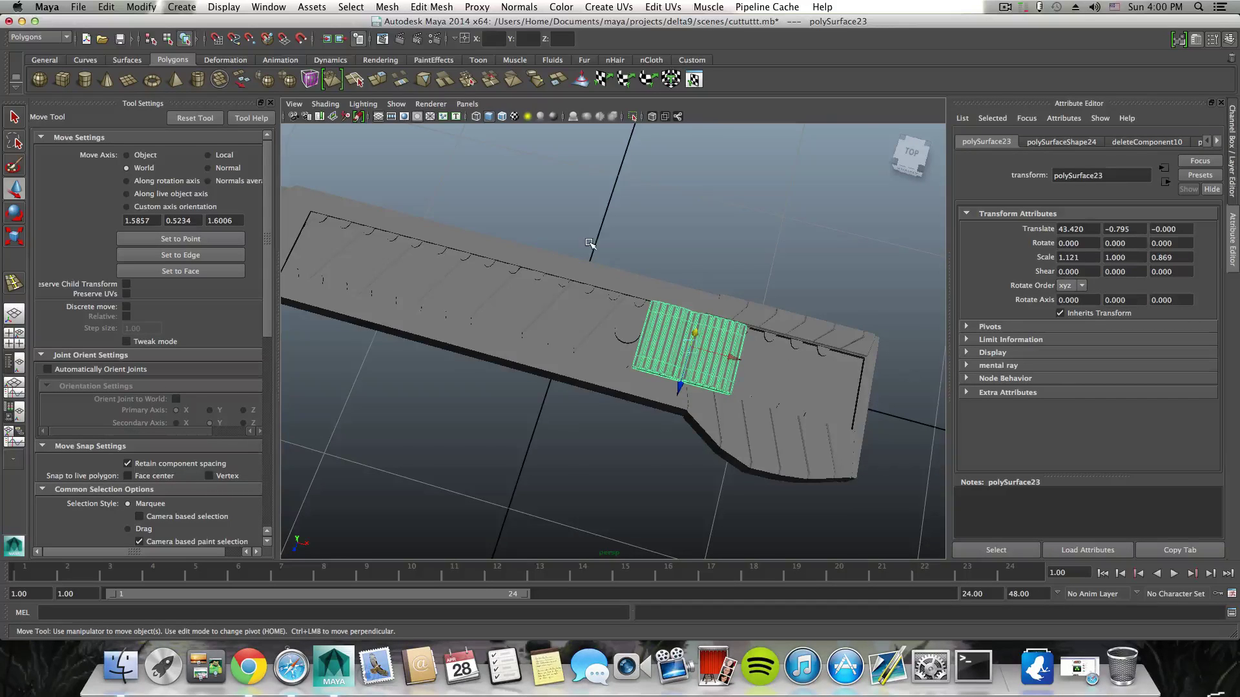
scroll(590, 244, "down", 5)
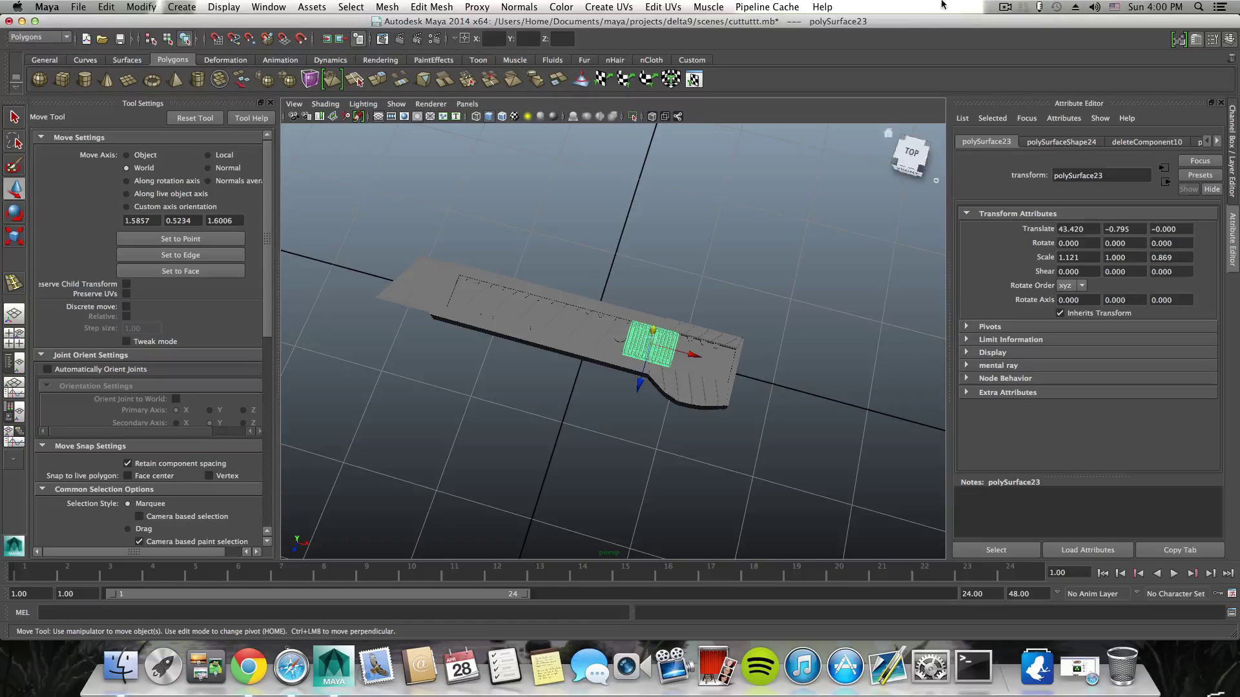
left_click(1005, 7)
left_click(958, 6)
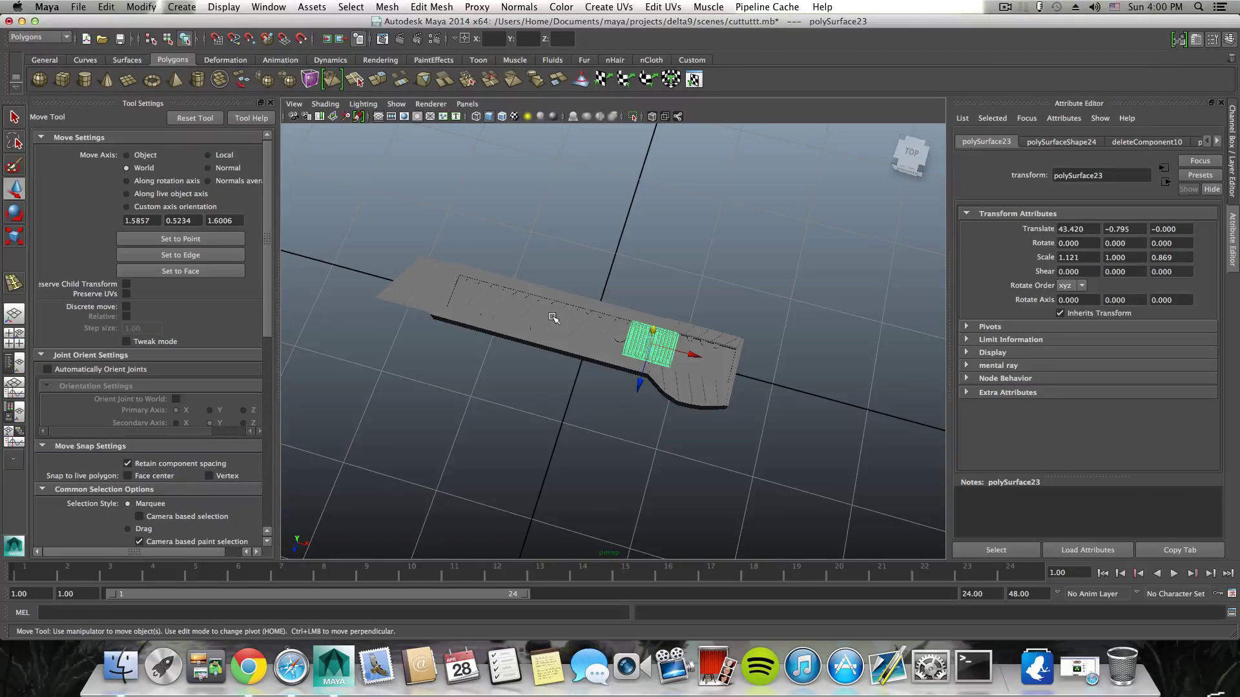
left_click(1006, 7)
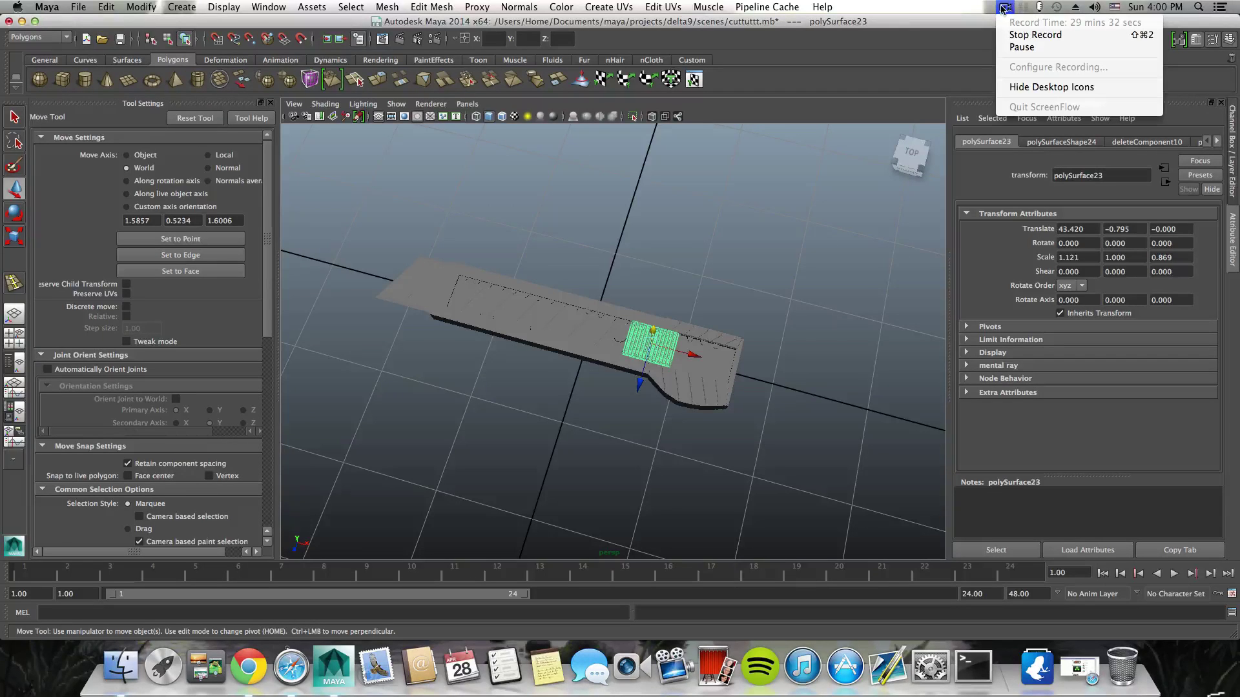